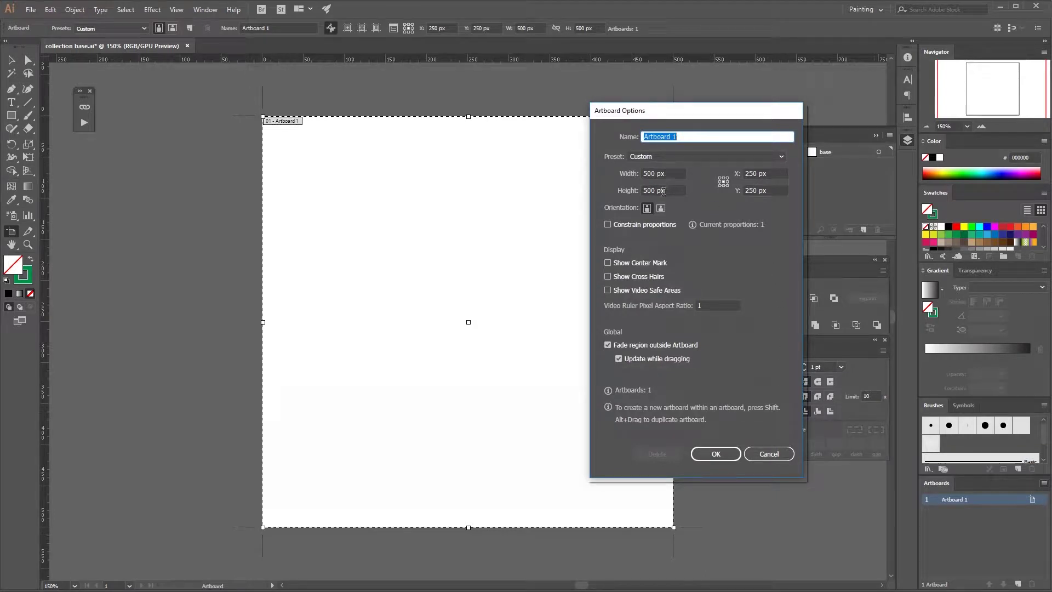
# Step: Accept the artboard options with width and height at 500 px
pyautogui.click(721, 454)
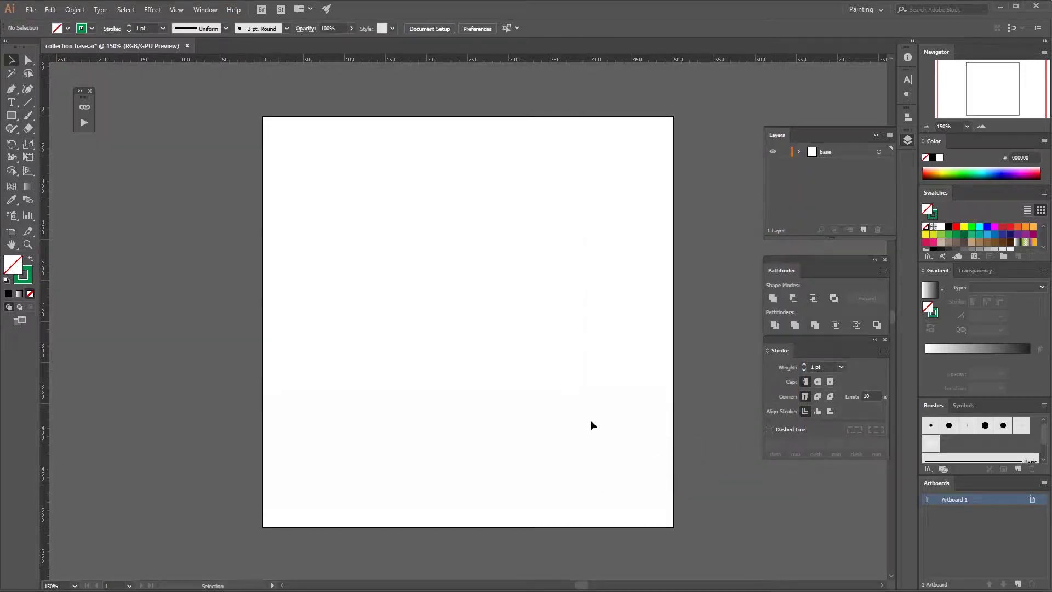
pyautogui.press('space')
pyautogui.moveTo(496, 310); pyautogui.dragTo(508, 305)
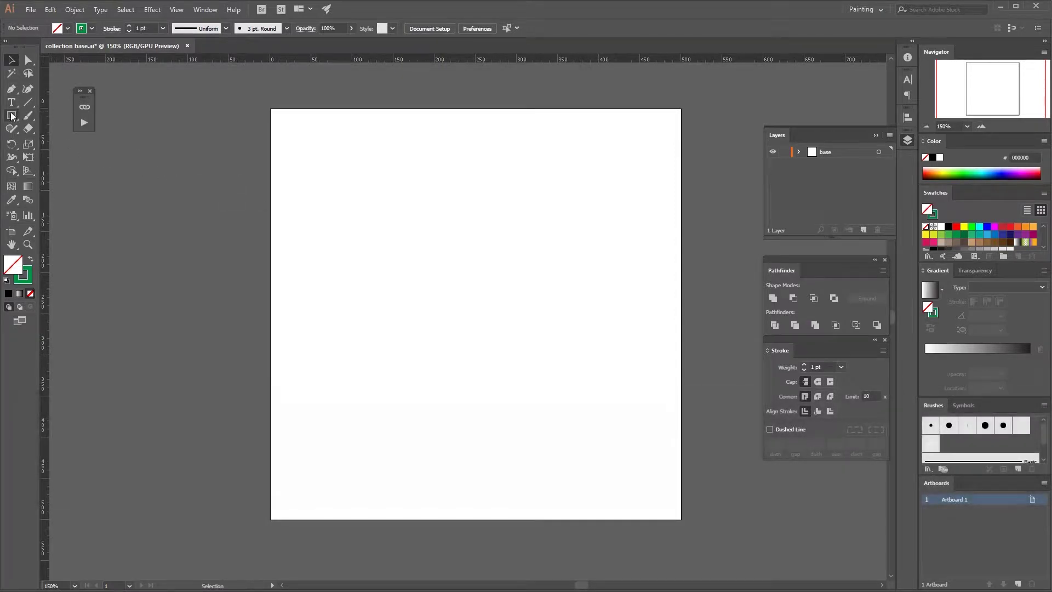
# Step: Draw a straight horizontal line with the Pen tool across the artboard's upper part, ending at about X 369 px, Y 102 px
pyautogui.click(11, 88)
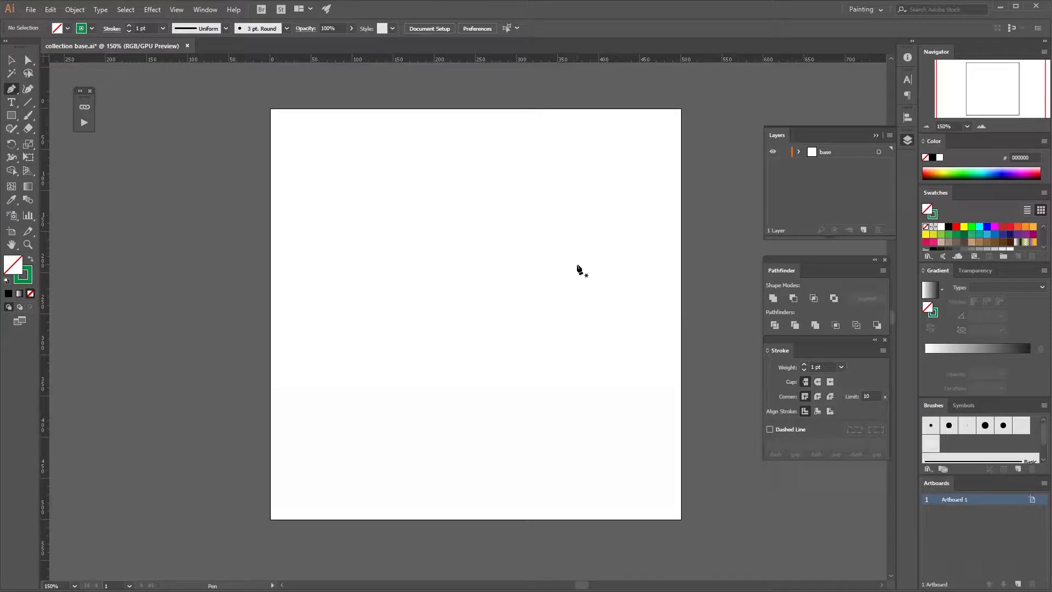
pyautogui.click(404, 192)
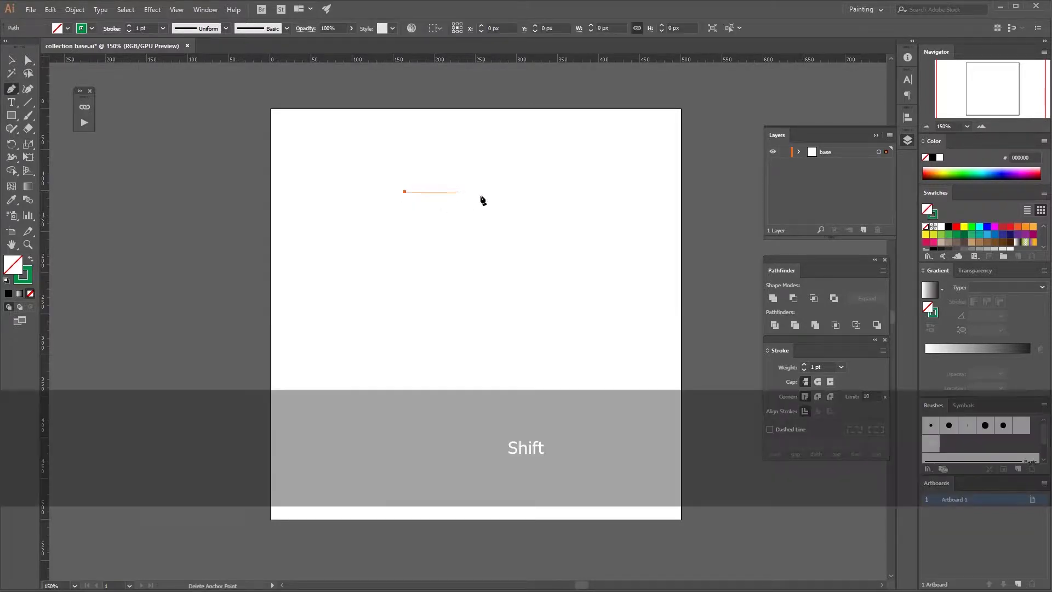
pyautogui.click(573, 192)
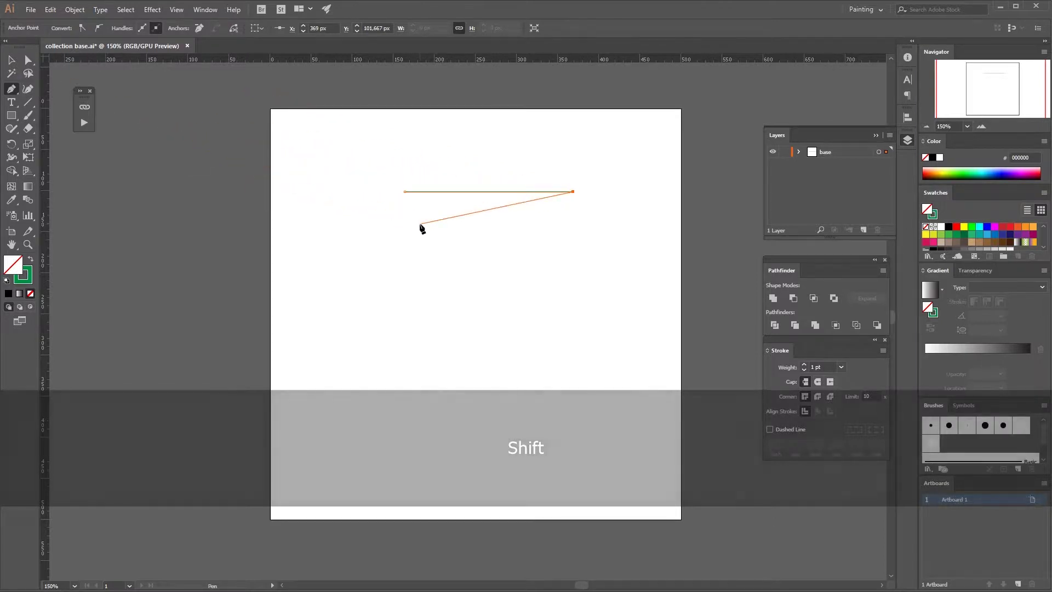
pyautogui.press('p')
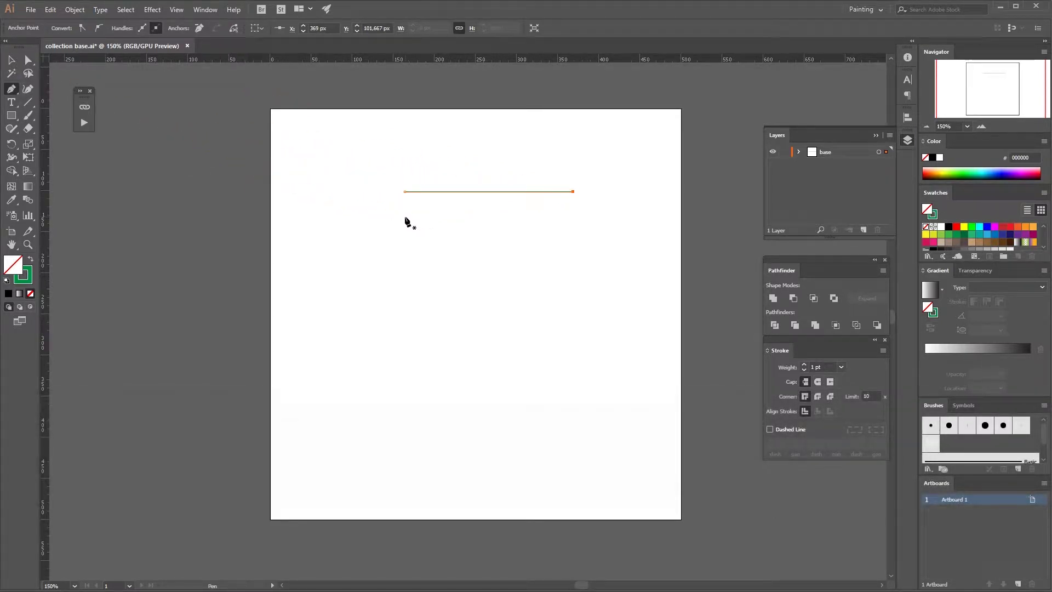
# Step: Draw a closed square with straight sides below the line using the Pen tool, starting at about X 247 px, Y 136 px
pyautogui.click(472, 219)
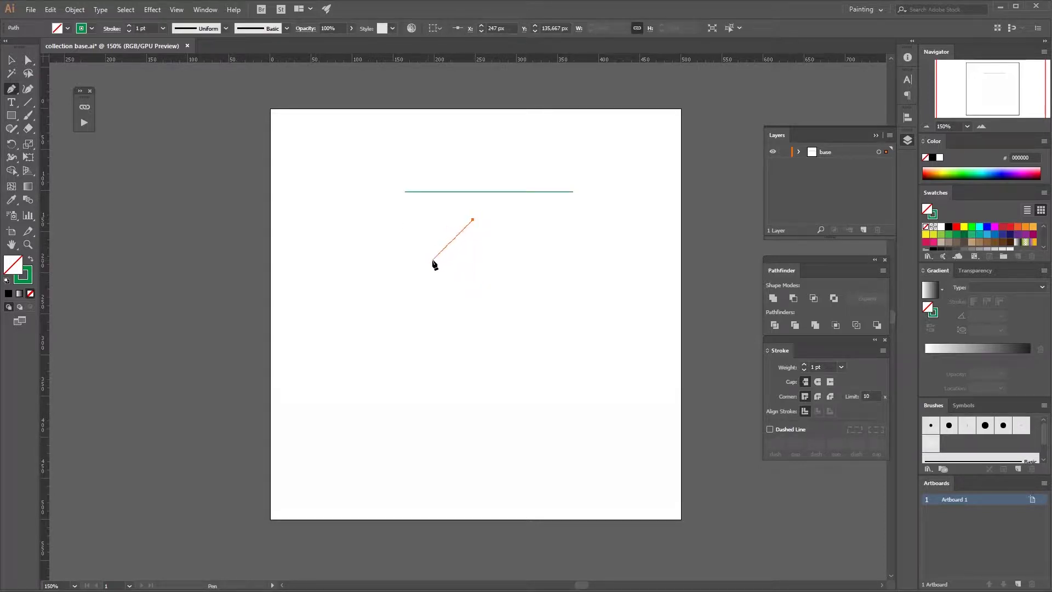
pyautogui.press('shift')
pyautogui.keyDown('shift'); pyautogui.click(527, 220); pyautogui.keyUp('shift')
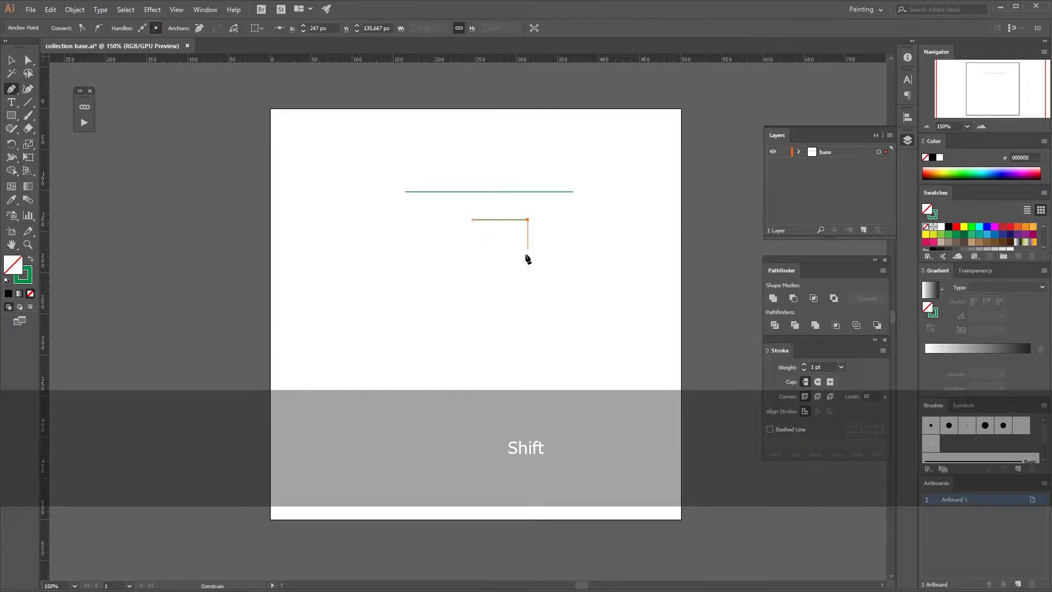
pyautogui.keyDown('shift'); pyautogui.click(526, 273); pyautogui.keyUp('shift')
pyautogui.keyDown('shift'); pyautogui.click(473, 277); pyautogui.keyUp('shift')
pyautogui.keyDown('shift'); pyautogui.click(473, 220); pyautogui.keyUp('shift')
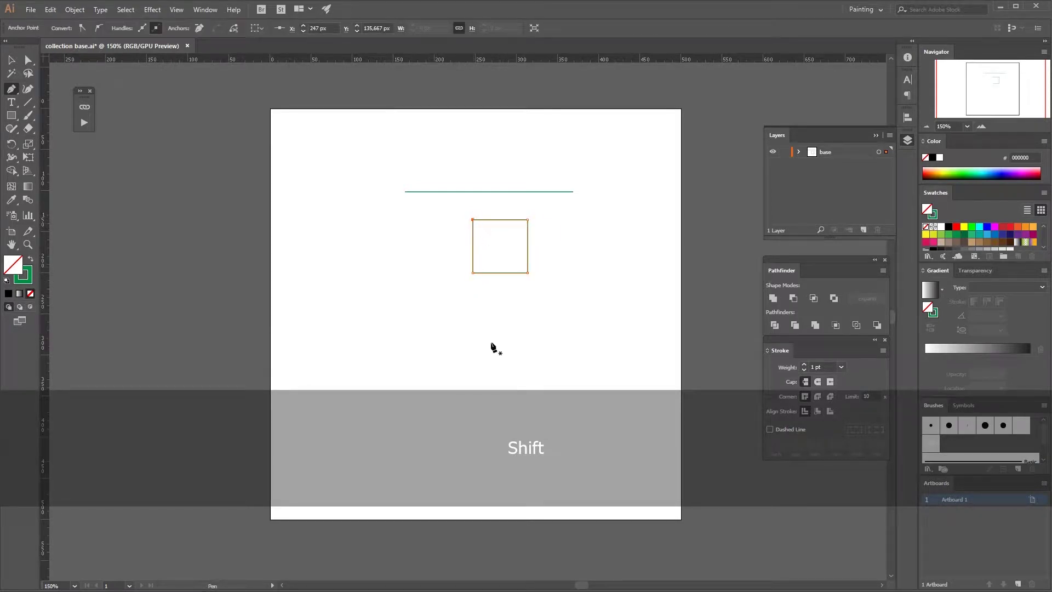
# Step: Swap the square's fill and stroke to make it solid green, and move it under the line's left end
pyautogui.click(30, 259)
pyautogui.press('v')
pyautogui.click(432, 258)
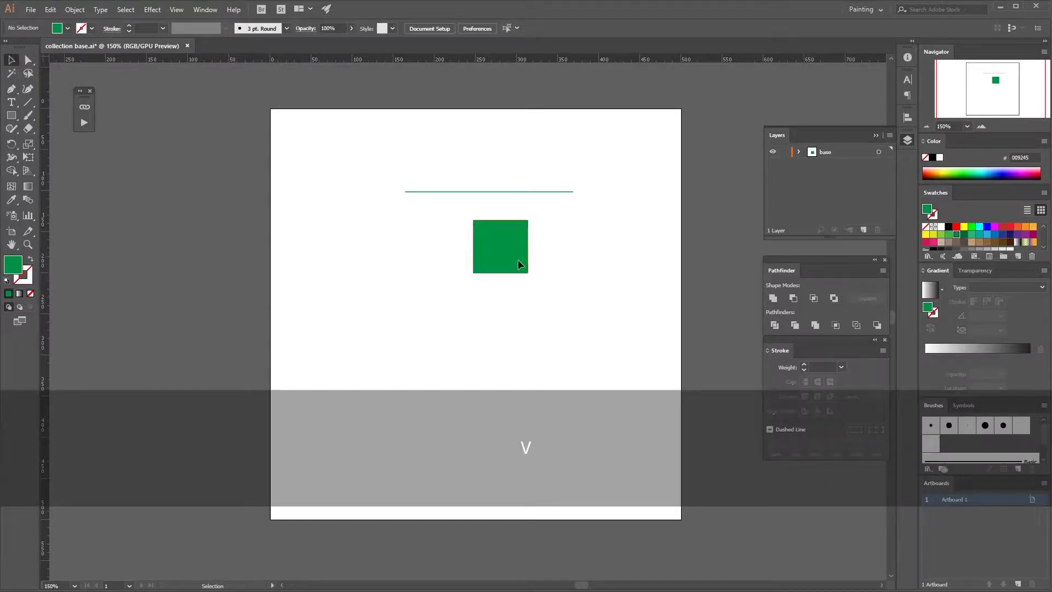
pyautogui.moveTo(518, 258); pyautogui.dragTo(452, 242)
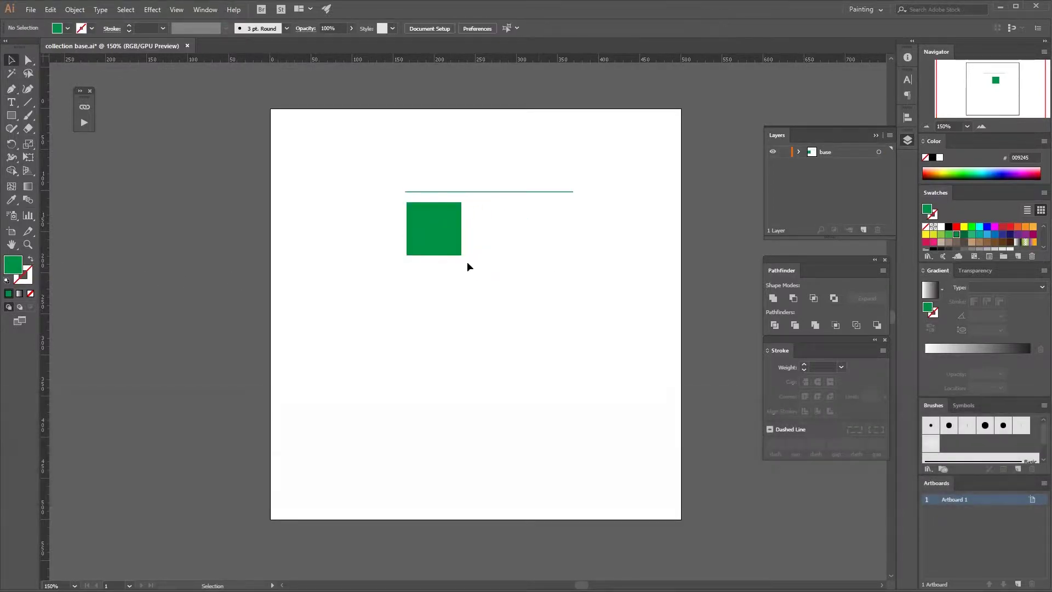
# Step: Draw a closed rounded shape about 115 × 98 px with curved Pen tool points to the right of the square
pyautogui.click(12, 89)
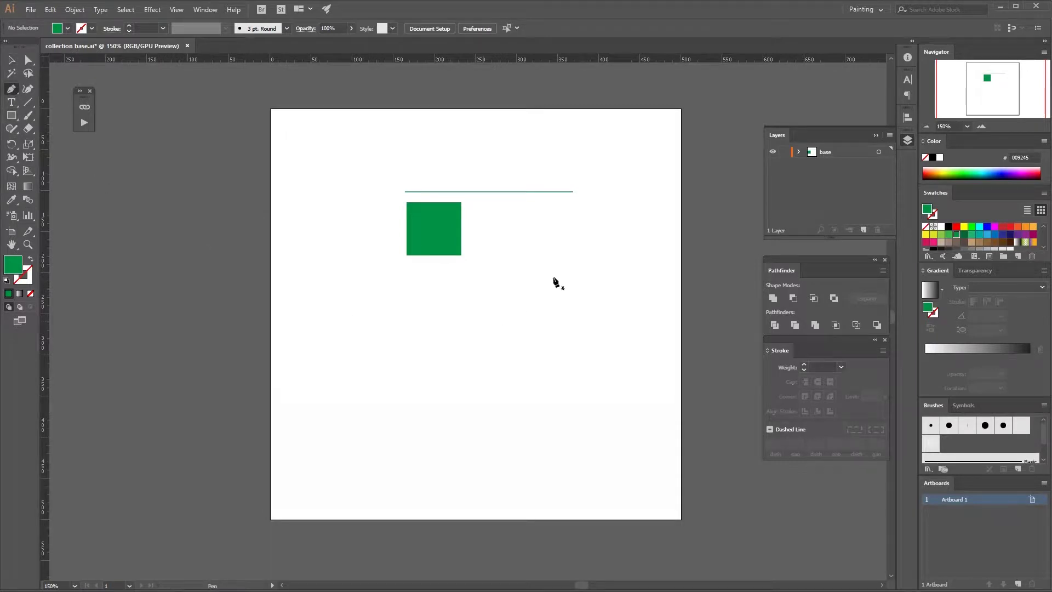
pyautogui.click(569, 215)
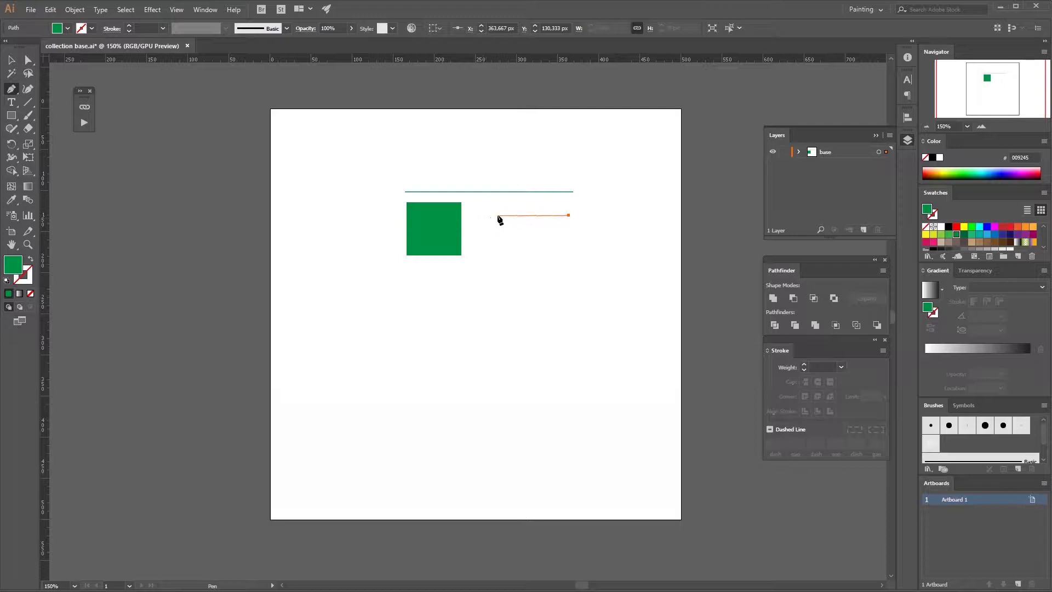
pyautogui.press('capslock')
pyautogui.moveTo(498, 215); pyautogui.dragTo(460, 241)
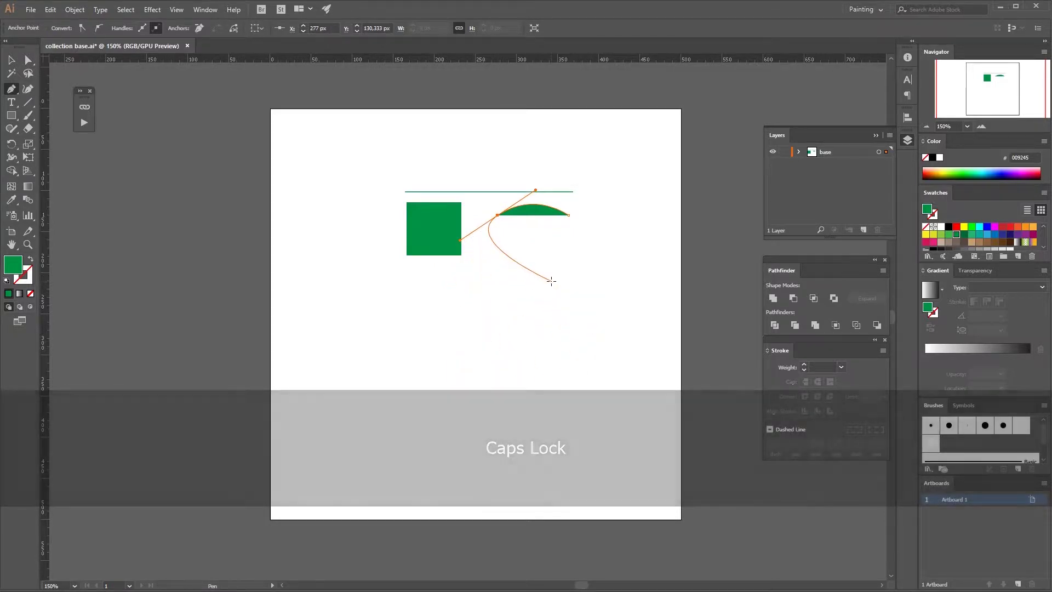
pyautogui.moveTo(549, 280); pyautogui.dragTo(597, 258)
pyautogui.click(568, 216)
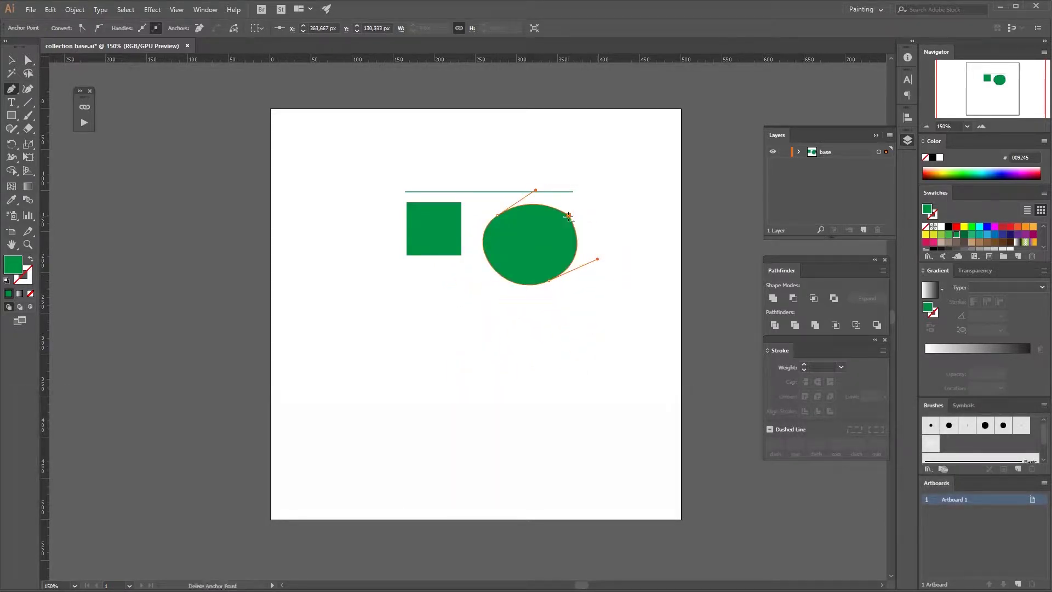
pyautogui.press('v')
pyautogui.click(362, 345)
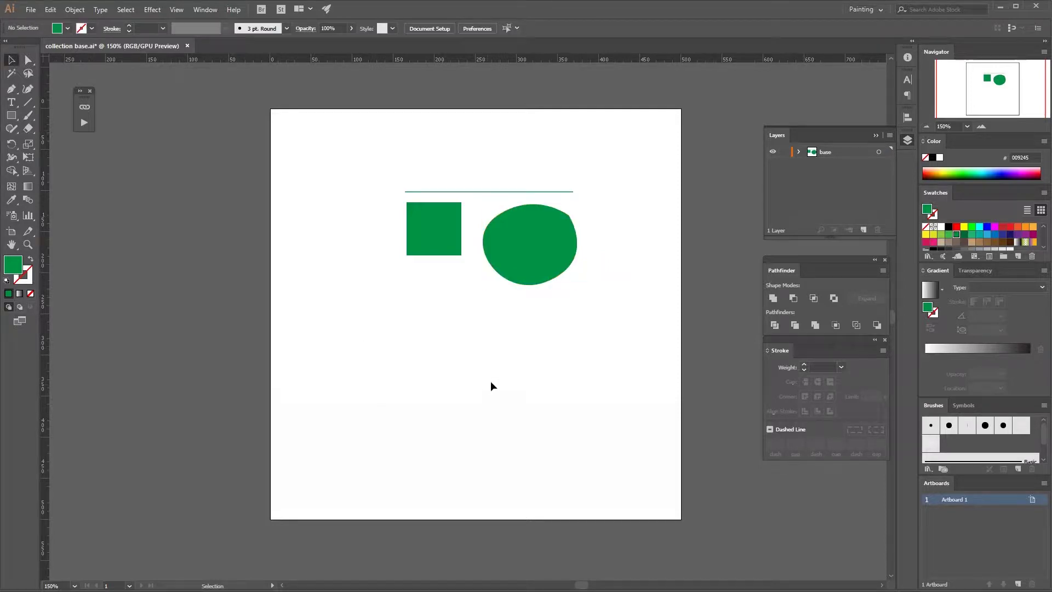
# Step: Scale the rounded shape down proportionally to about 76 × 65 px and place it beside the square
pyautogui.moveTo(553, 243)
pyautogui.mouseDown()
pyautogui.moveTo(569, 228)
pyautogui.moveTo(558, 238)
pyautogui.mouseUp()
pyautogui.press('capslock')
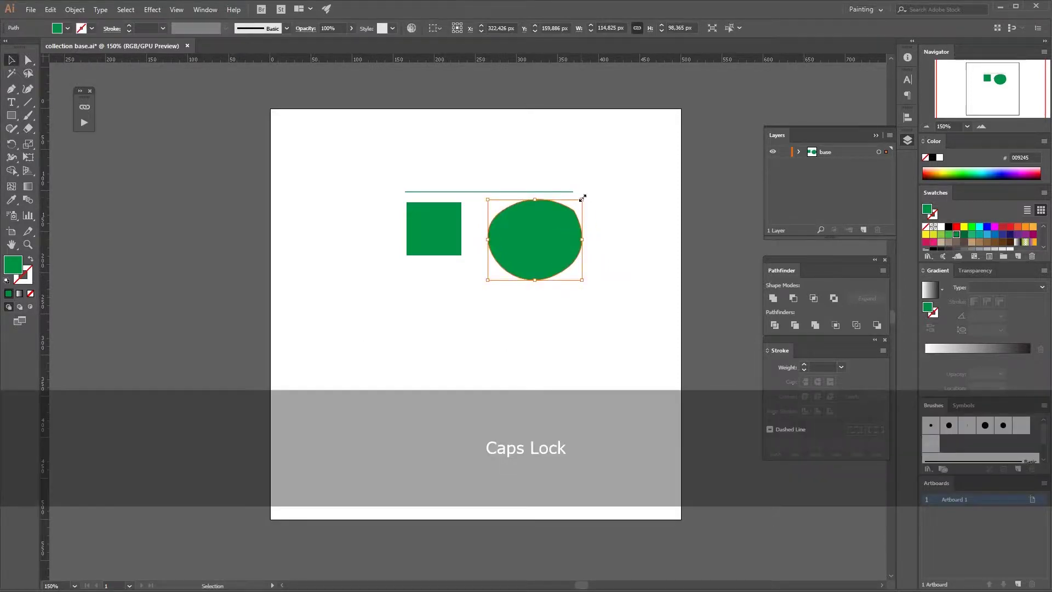
pyautogui.moveTo(582, 199); pyautogui.dragTo(543, 226)
pyautogui.press('shift')
pyautogui.moveTo(517, 265); pyautogui.dragTo(502, 240)
# Step: Turn the rounded shape into a green outline with a 6 pt stroke, round caps and round corners
pyautogui.click(30, 258)
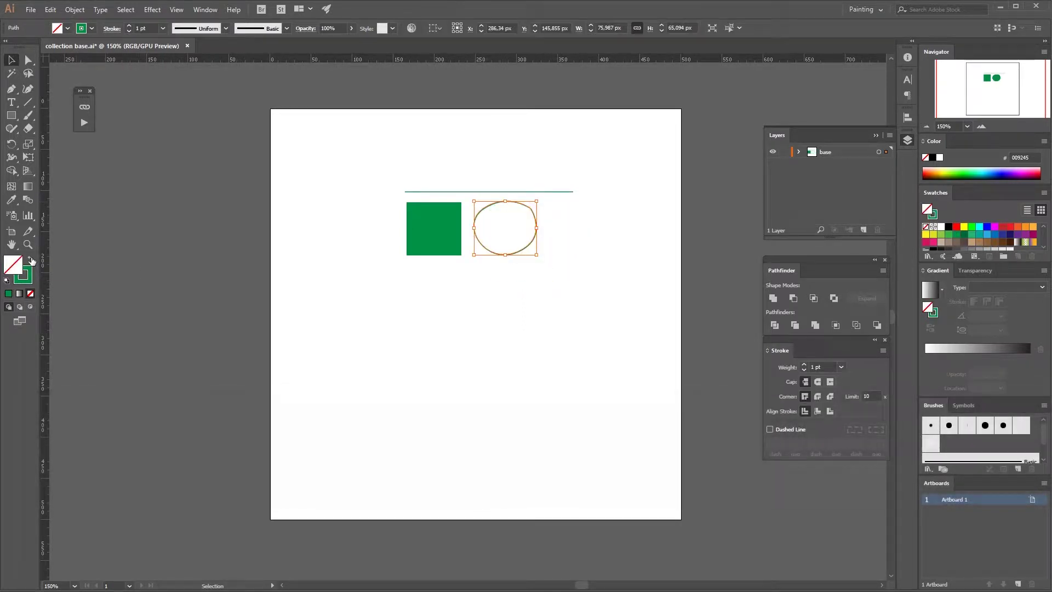
pyautogui.click(323, 298)
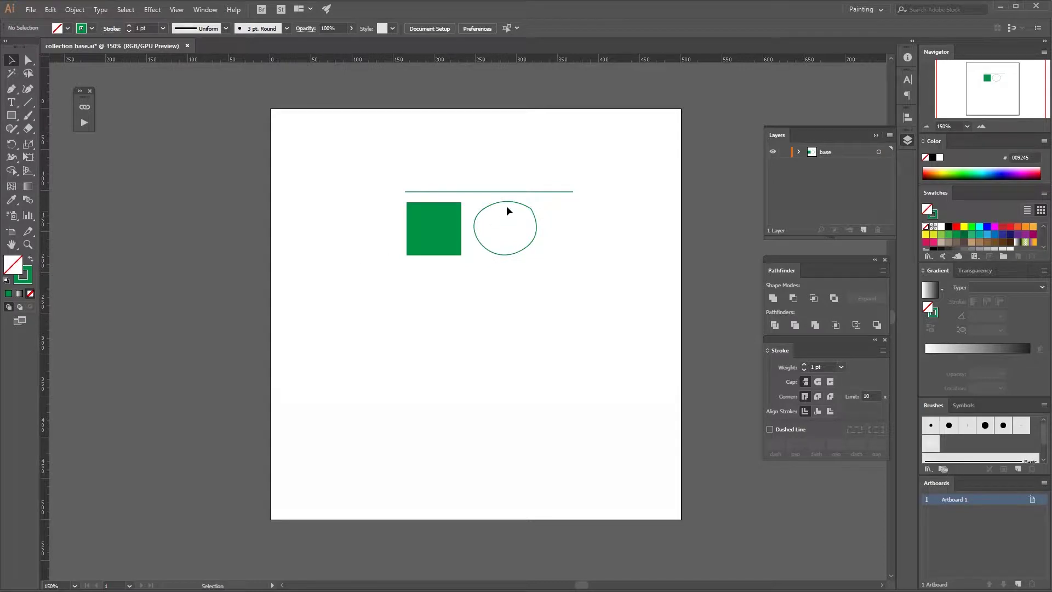
pyautogui.click(526, 240)
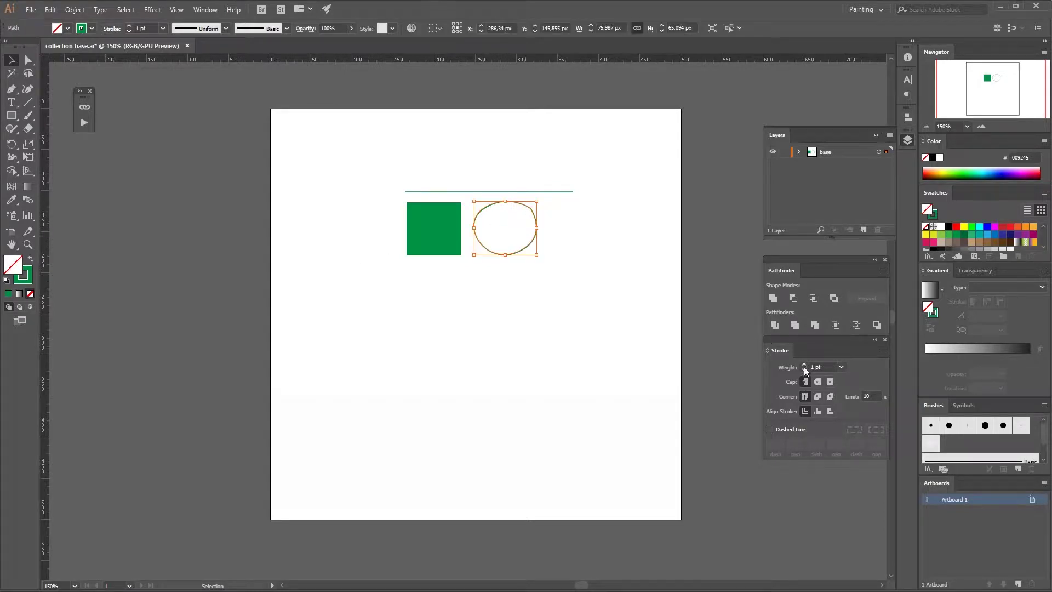
pyautogui.click(804, 363)
pyautogui.click(803, 364)
pyautogui.click(804, 363)
pyautogui.click(804, 363)
pyautogui.click(803, 363)
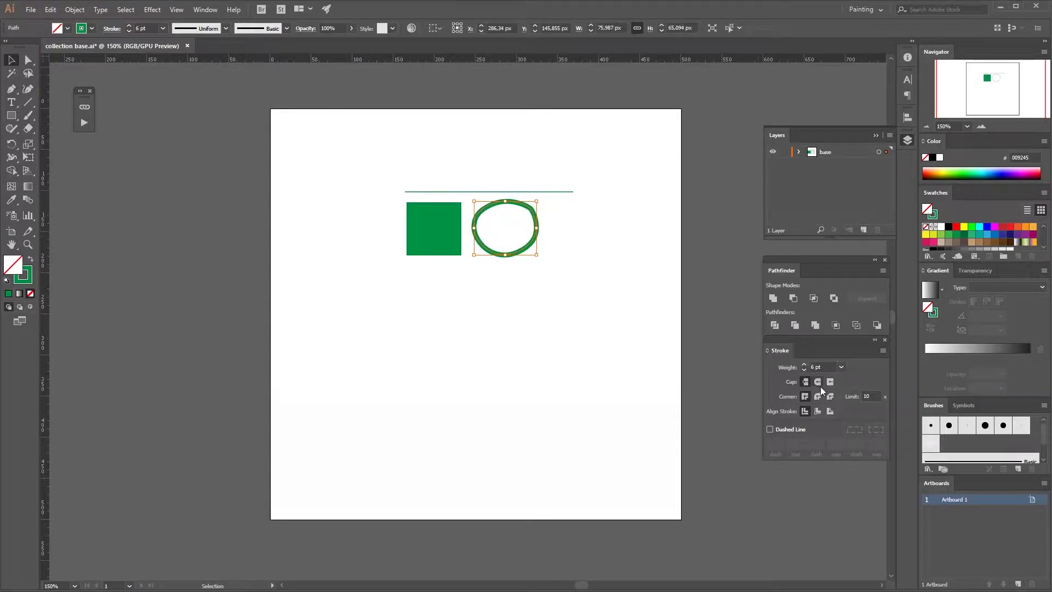
pyautogui.click(817, 395)
pyautogui.click(531, 316)
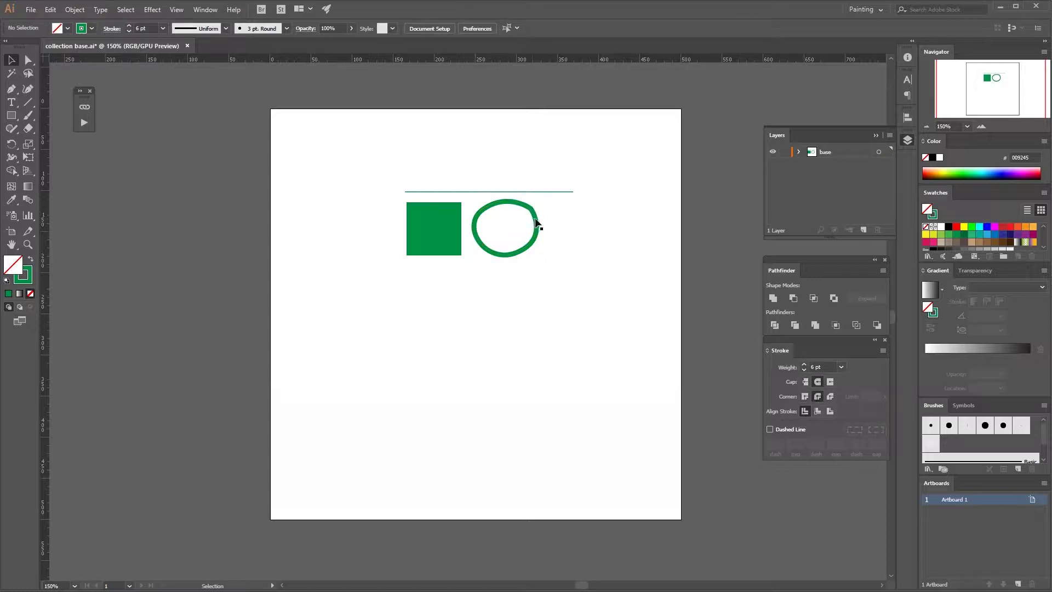
# Step: Reshape the rounded outline by moving its bottom anchor point up and to the right with Direct Selection
pyautogui.click(537, 223)
pyautogui.press('a')
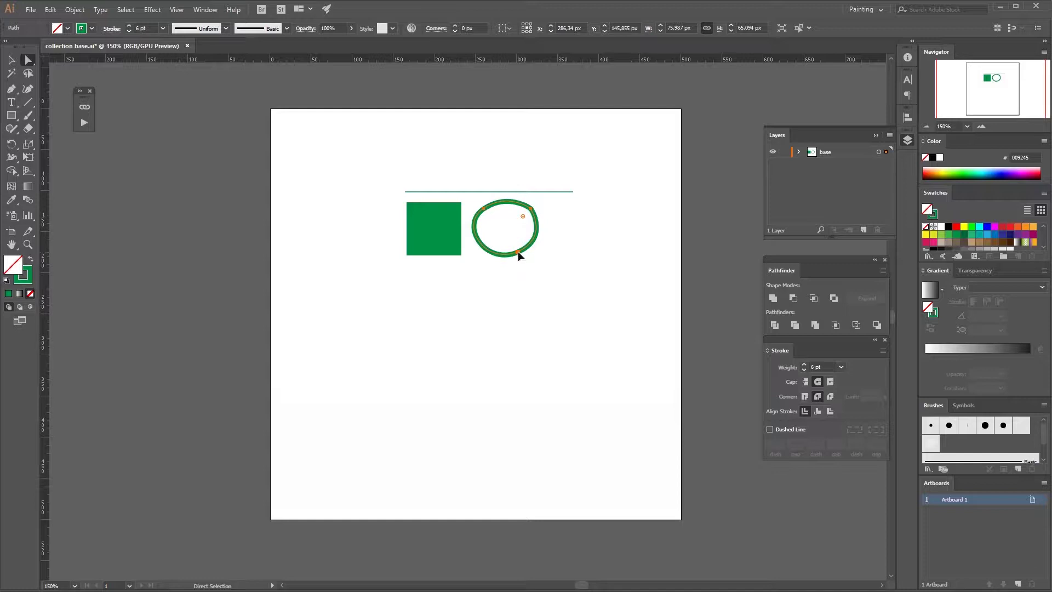
pyautogui.moveTo(518, 252); pyautogui.dragTo(539, 232)
pyautogui.click(552, 301)
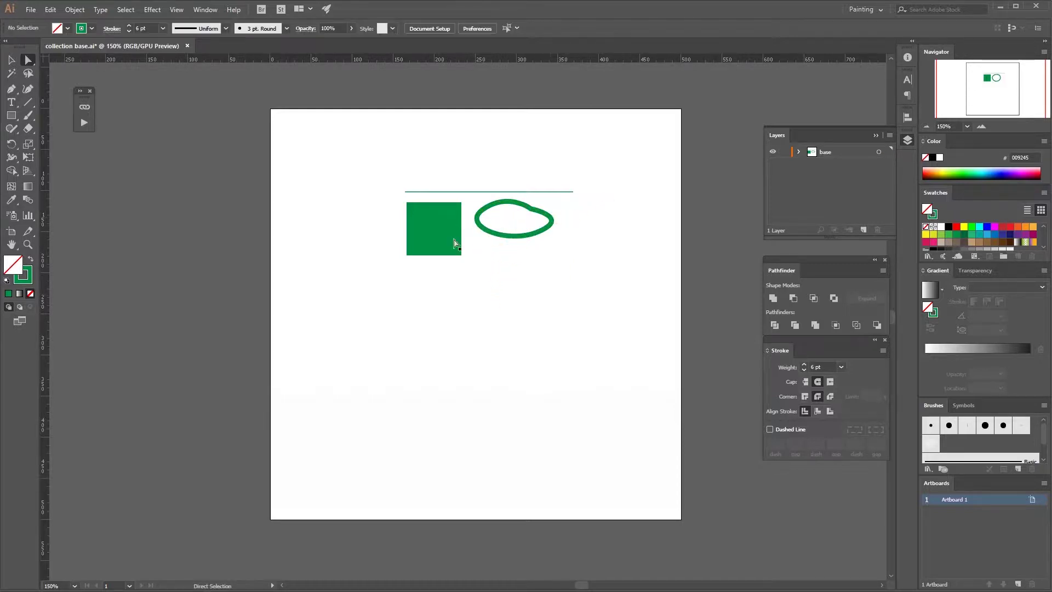
# Step: Distort the green square by moving its lower-left corner point up and slightly outward
pyautogui.click(419, 243)
pyautogui.moveTo(409, 256); pyautogui.dragTo(397, 222)
pyautogui.click(437, 295)
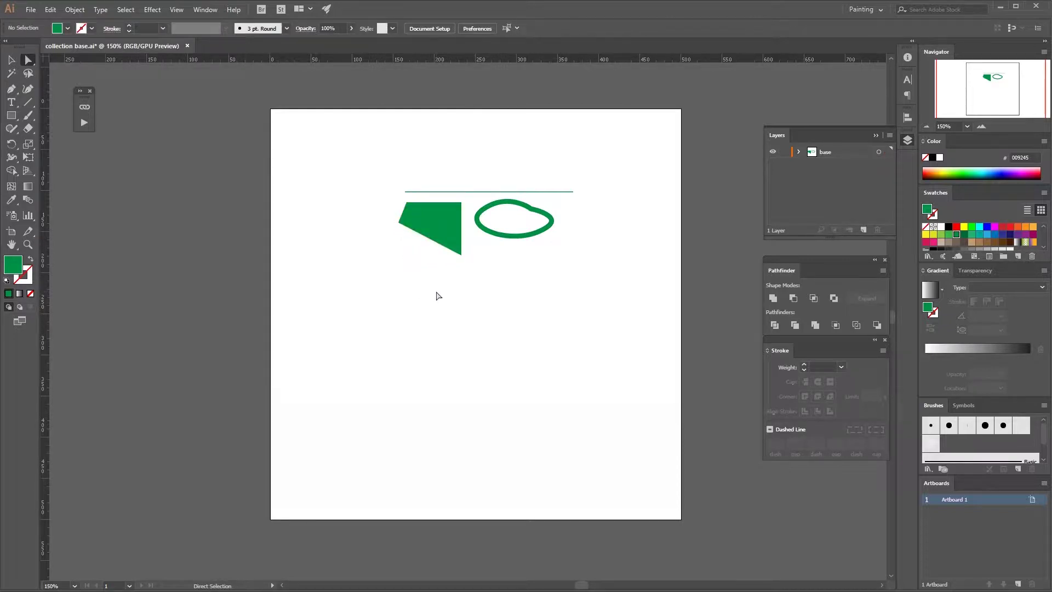
# Step: Select the line and both shapes together and delete them from the artboard
pyautogui.press('v')
pyautogui.moveTo(548, 265); pyautogui.dragTo(409, 151)
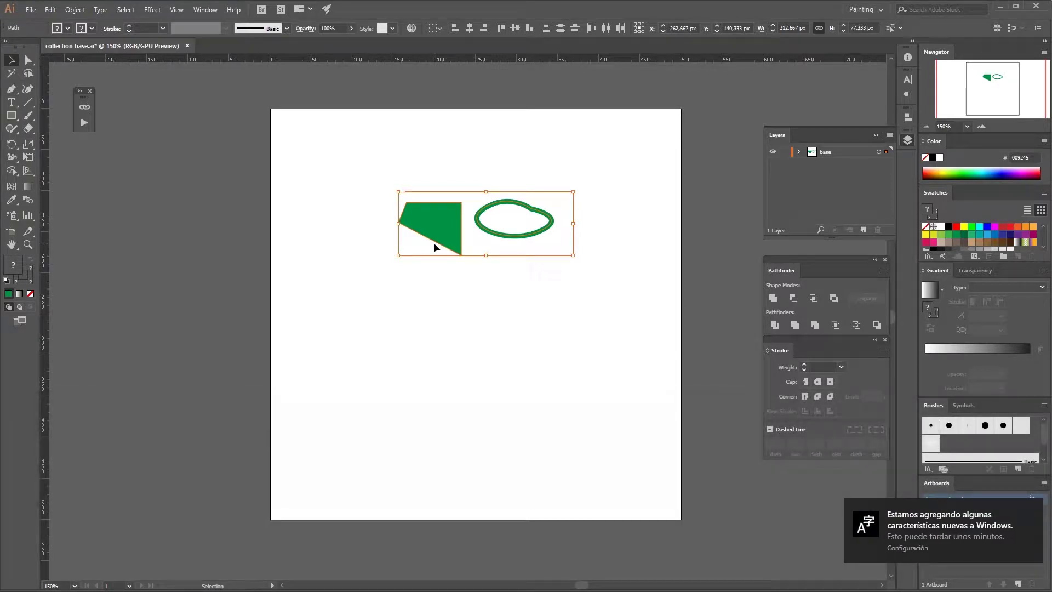
pyautogui.press('Delete')
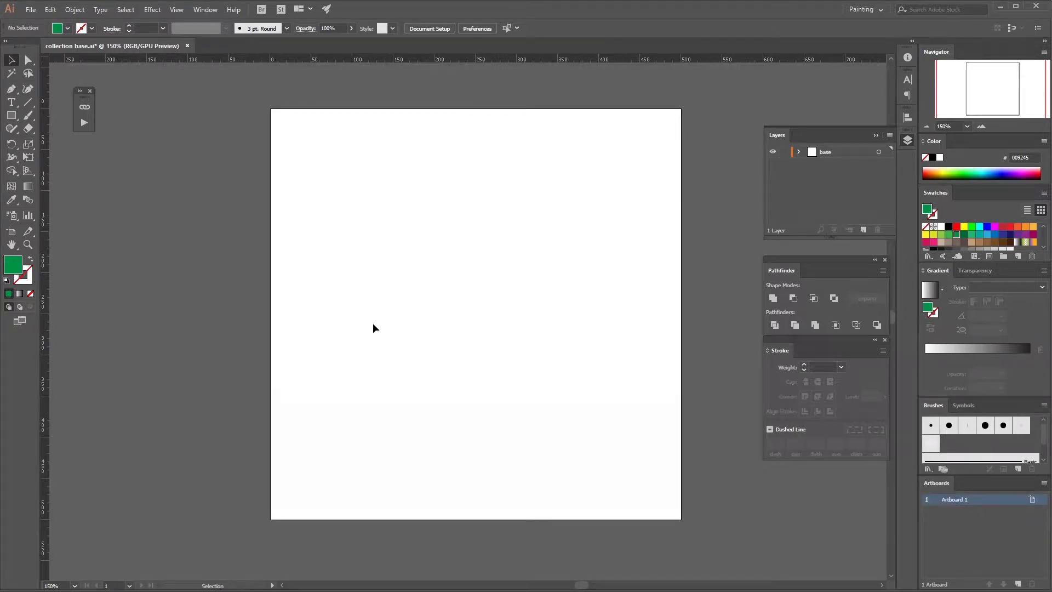
# Step: Set up the Pen tool with no fill and the default black 1 pt stroke
pyautogui.click(11, 89)
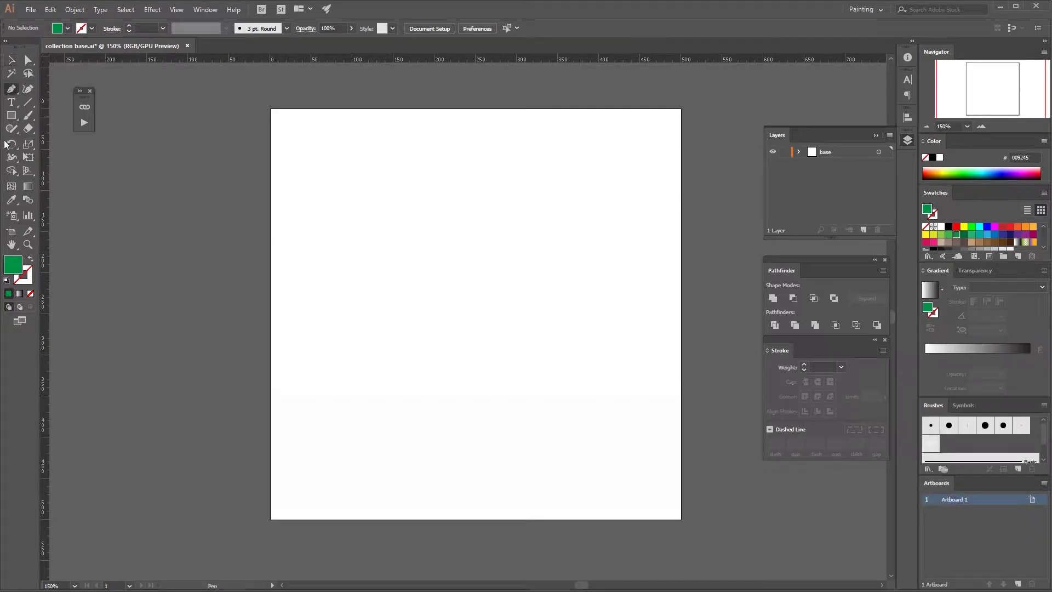
pyautogui.click(6, 281)
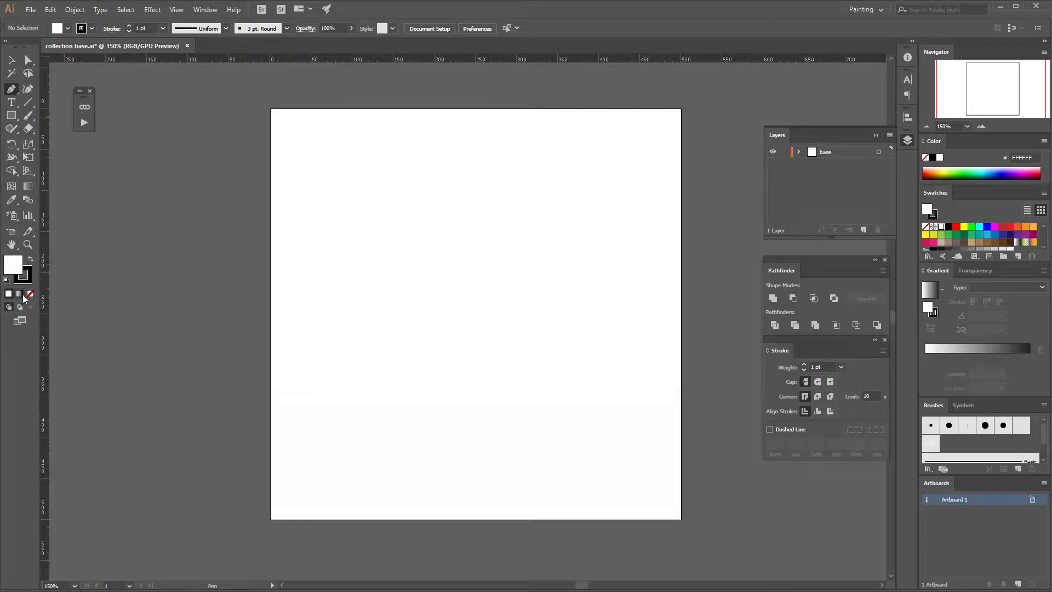
pyautogui.click(30, 294)
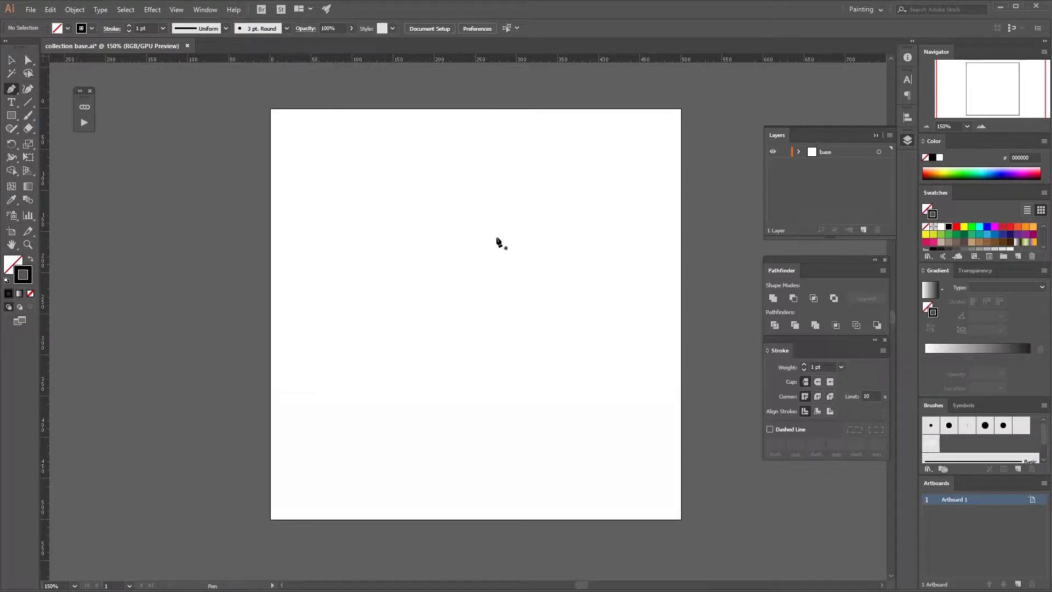
pyautogui.click(13, 248)
pyautogui.doubleClick(13, 249)
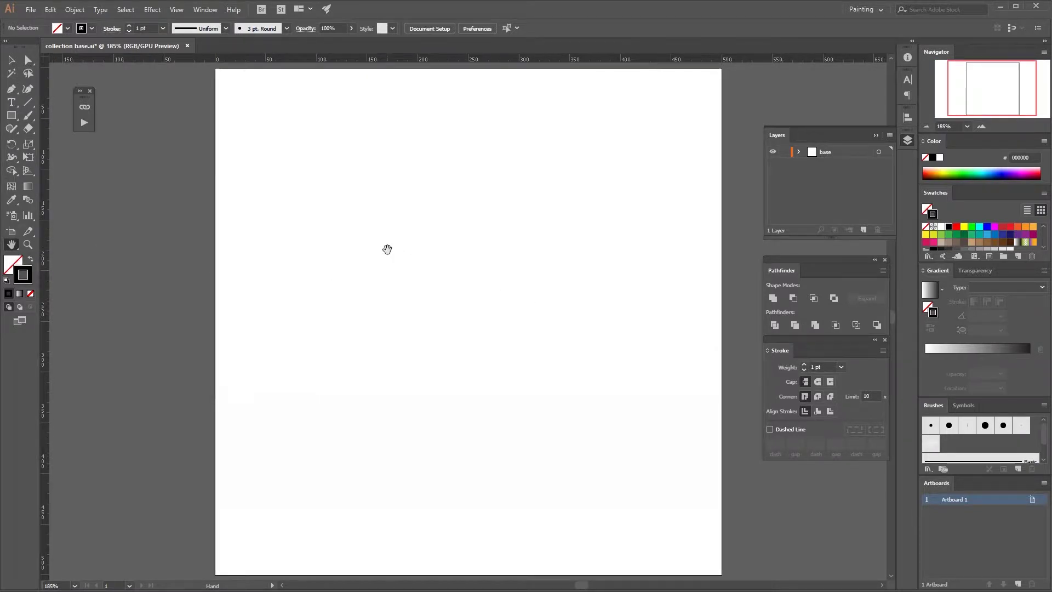
pyautogui.press('p')
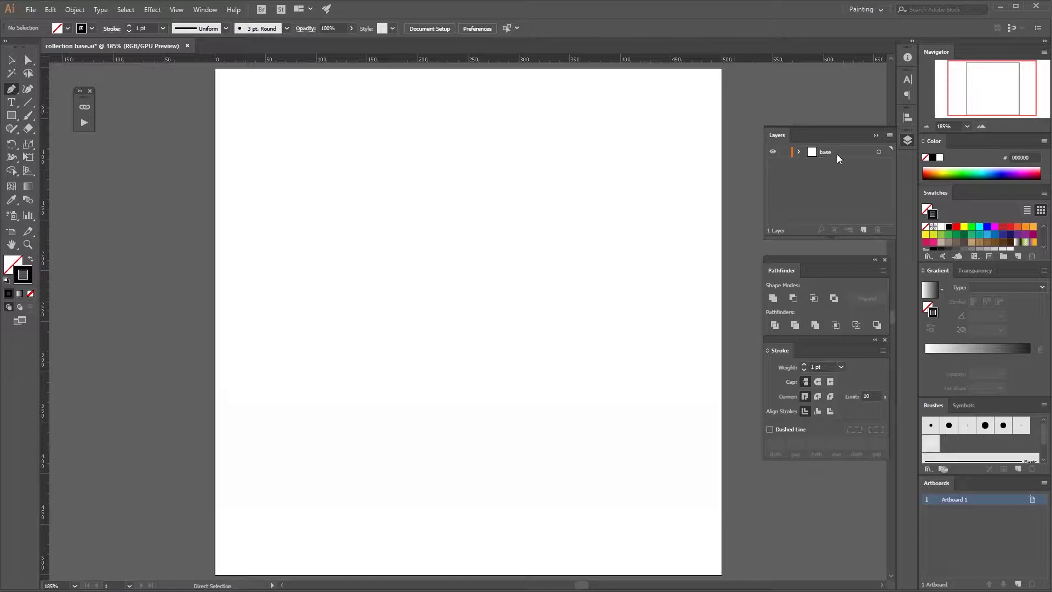
# Step: Change the base layer's color to Burgundy in its layer options
pyautogui.doubleClick(849, 154)
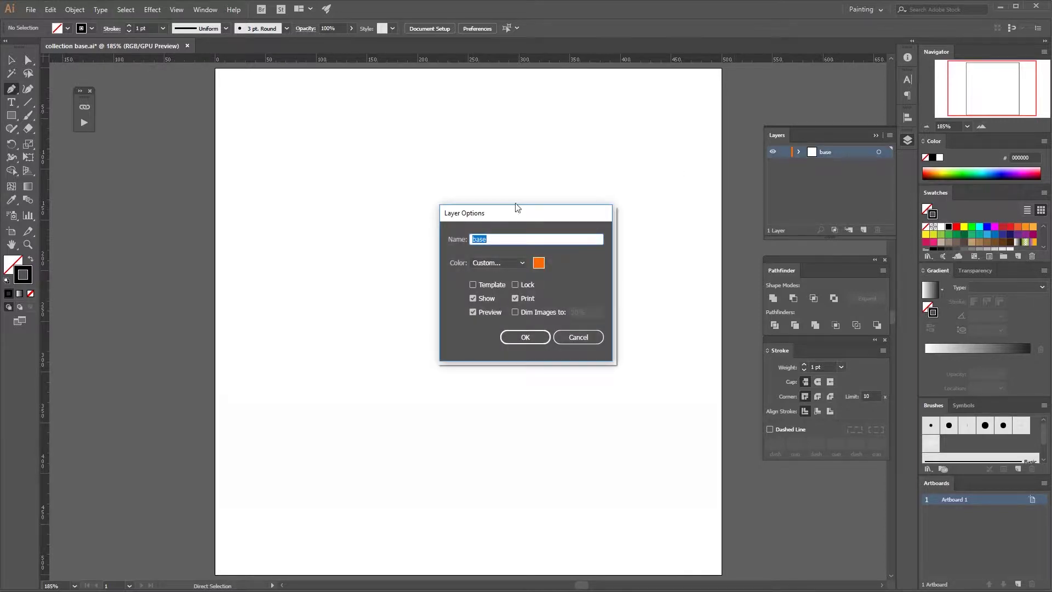
pyautogui.click(520, 263)
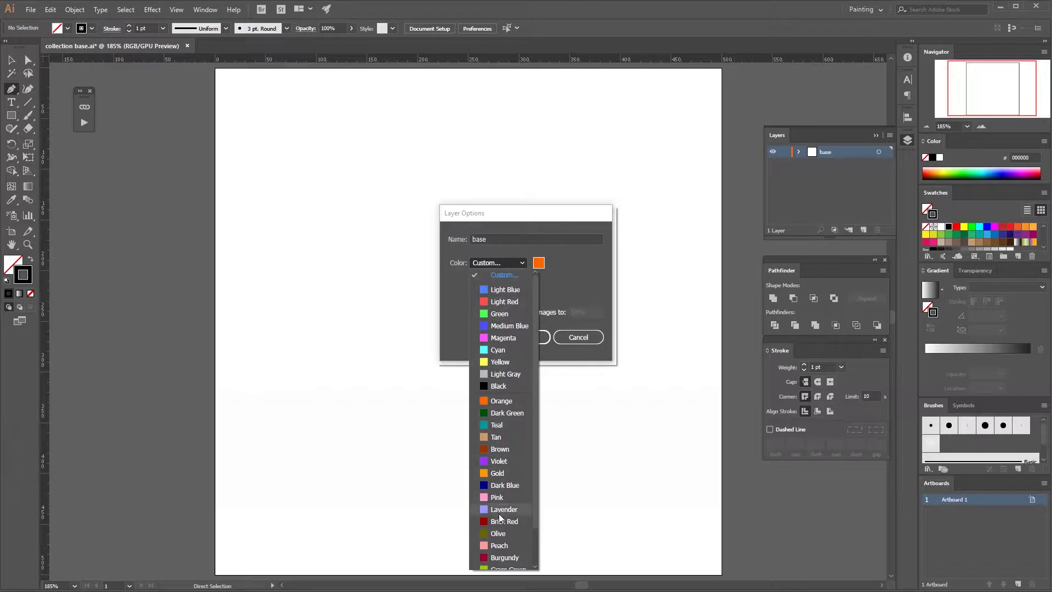
pyautogui.click(502, 557)
pyautogui.click(544, 340)
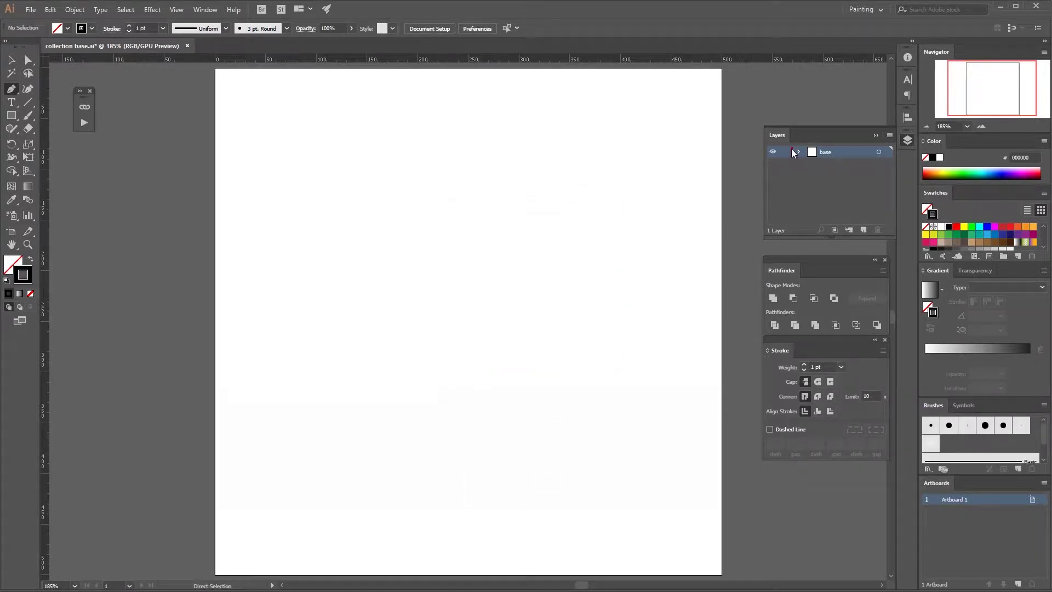
# Step: Try a Pen path with one straight segment and one curved segment on the Burgundy base layer, and undo it
pyautogui.click(583, 205)
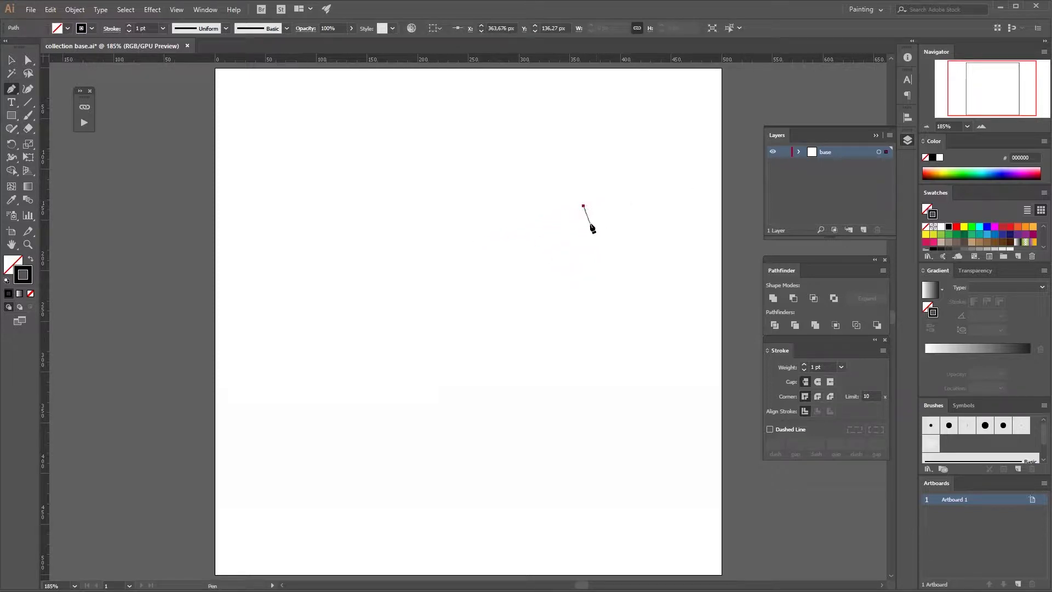
pyautogui.click(591, 267)
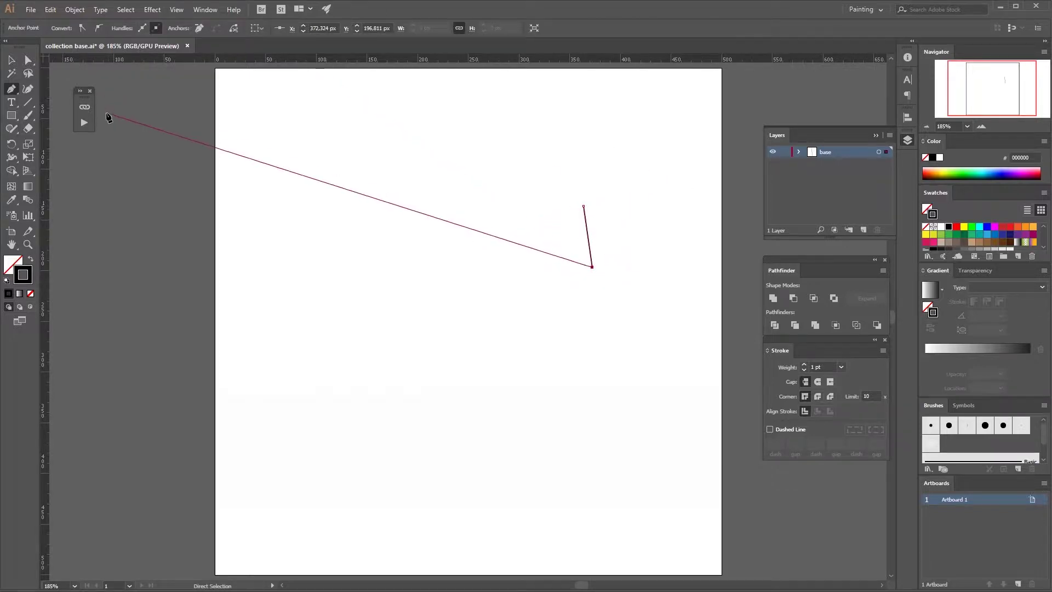
pyautogui.moveTo(371, 305); pyautogui.dragTo(230, 264)
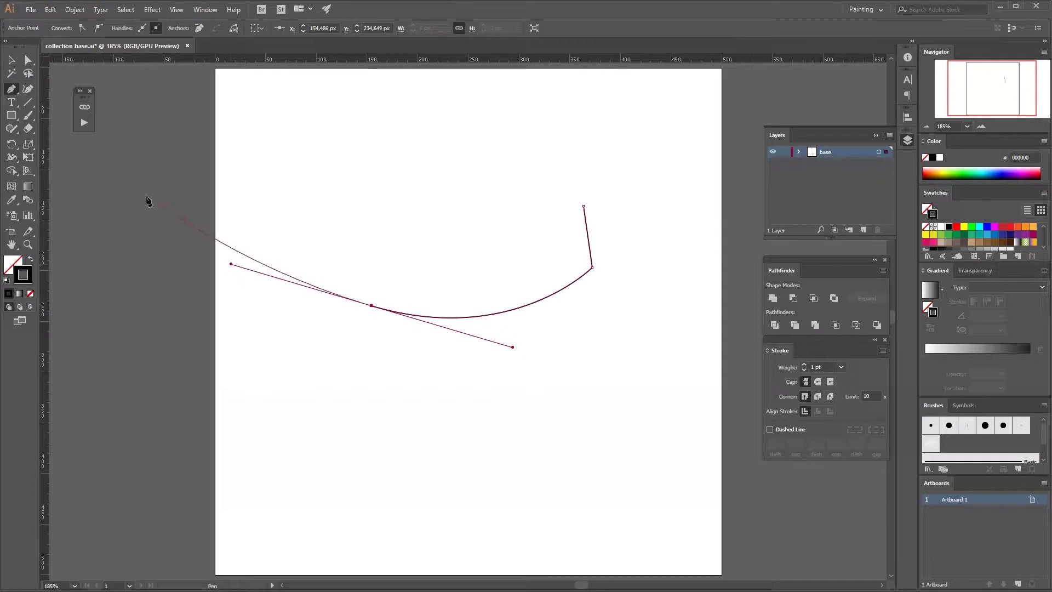
pyautogui.hotkey('ctrl', 'z')
pyautogui.hotkey('ctrl', 'z')
pyautogui.hotkey('ctrl', 'z')
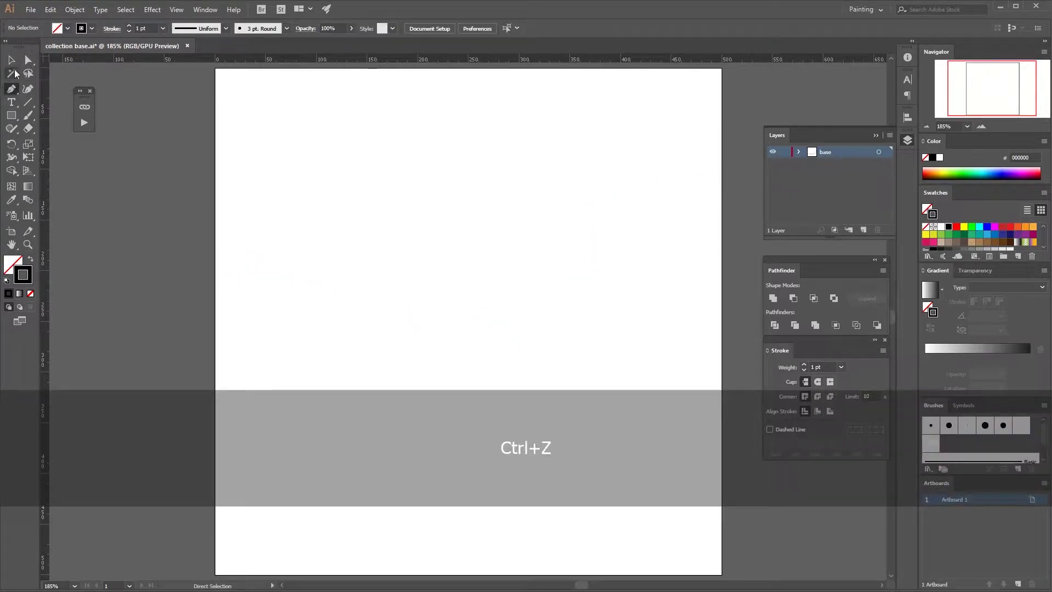
# Step: Change the base layer's color to Yellow in its layer options
pyautogui.click(11, 59)
pyautogui.doubleClick(841, 151)
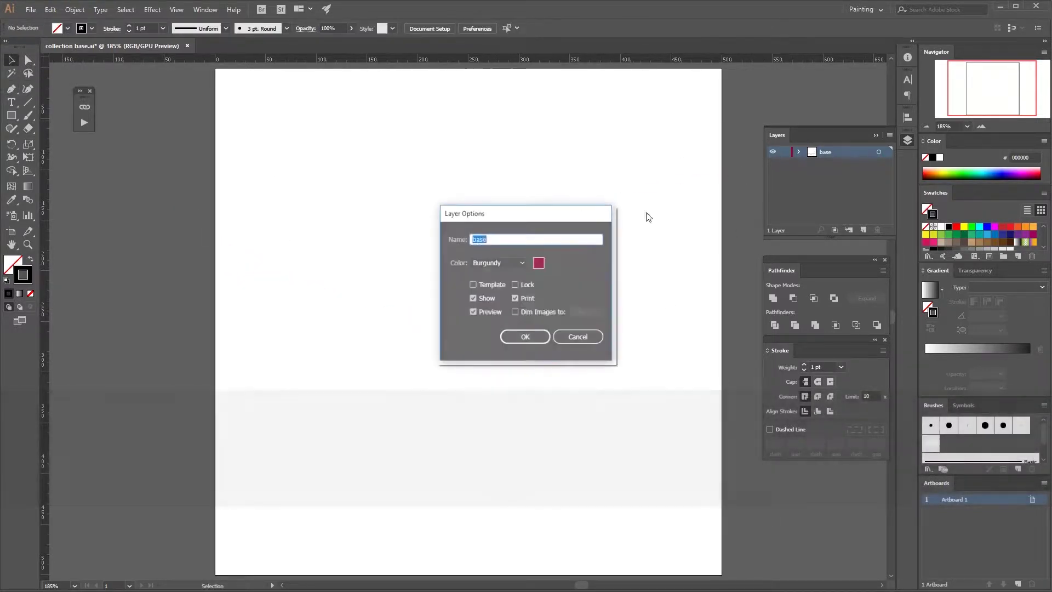
pyautogui.click(491, 263)
pyautogui.click(499, 320)
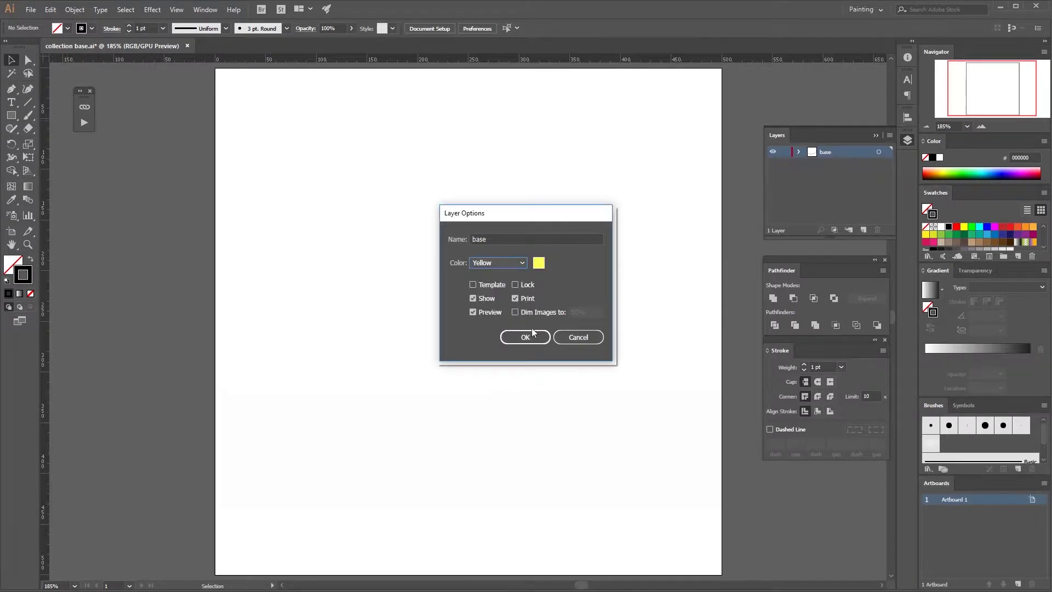
pyautogui.click(543, 337)
# Step: Start a new Pen path near the artboard's center and try a straight segment to the left, undoing the segment
pyautogui.press('p')
pyautogui.click(555, 258)
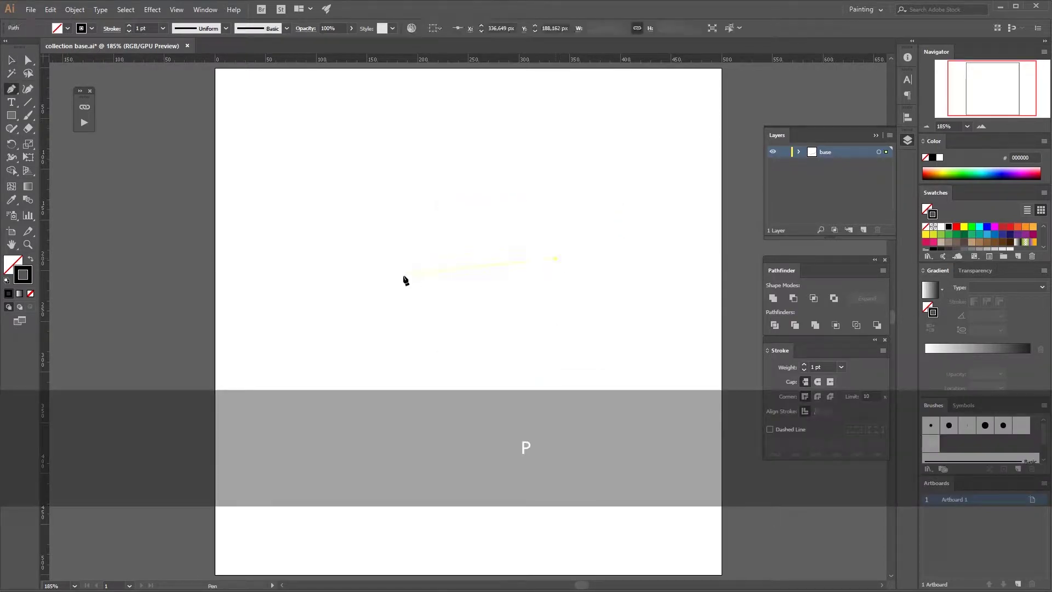
pyautogui.click(404, 281)
pyautogui.hotkey('ctrl', 'z')
# Step: Change the base layer's color to Lavender in its layer options
pyautogui.doubleClick(864, 152)
pyautogui.click(504, 263)
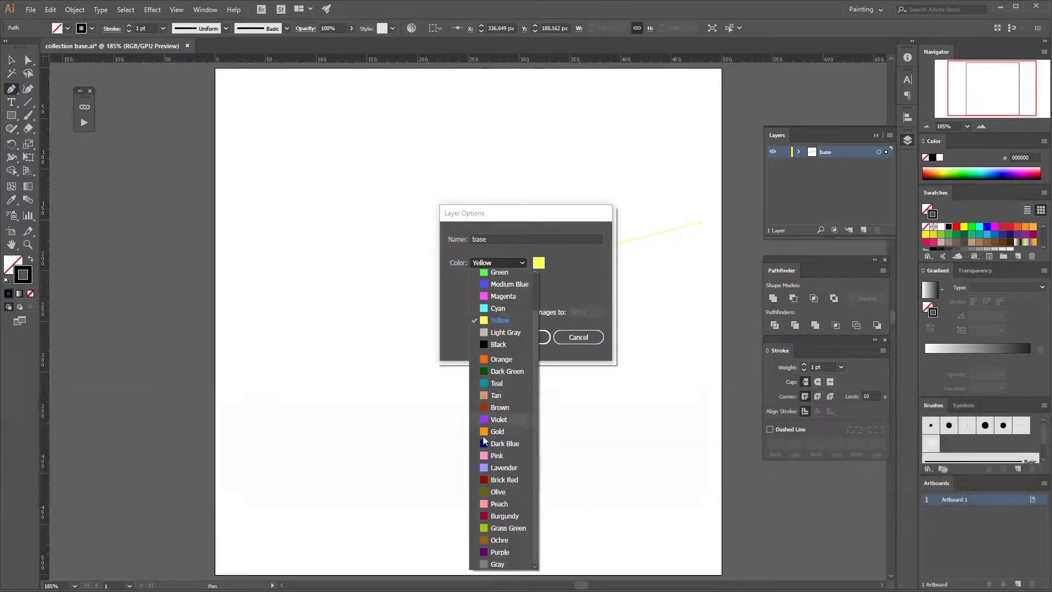
pyautogui.click(485, 467)
pyautogui.click(533, 338)
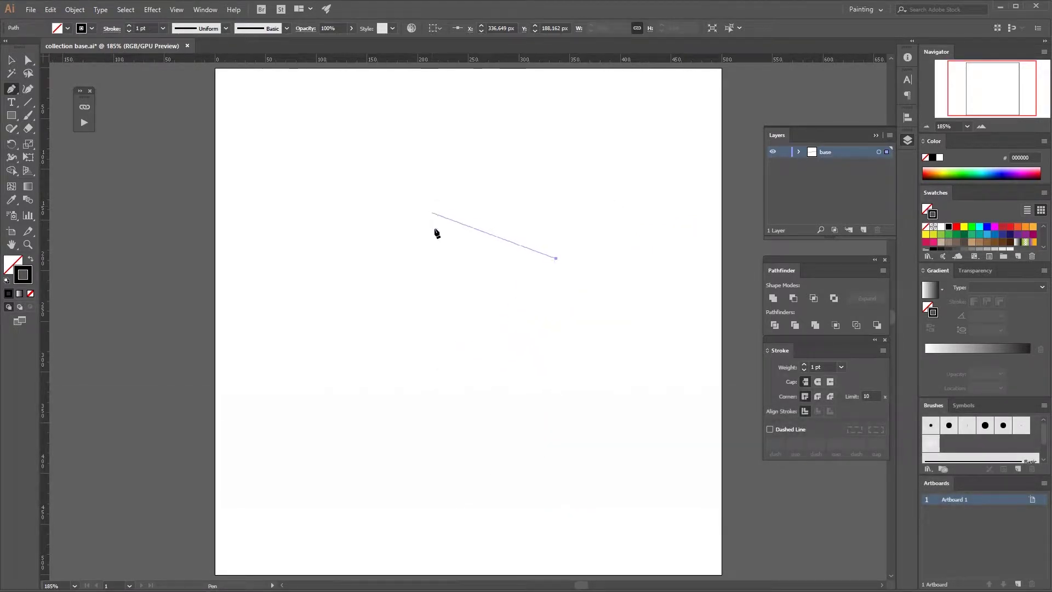
# Step: Change the base layer's color to Peach in its layer options
pyautogui.doubleClick(858, 153)
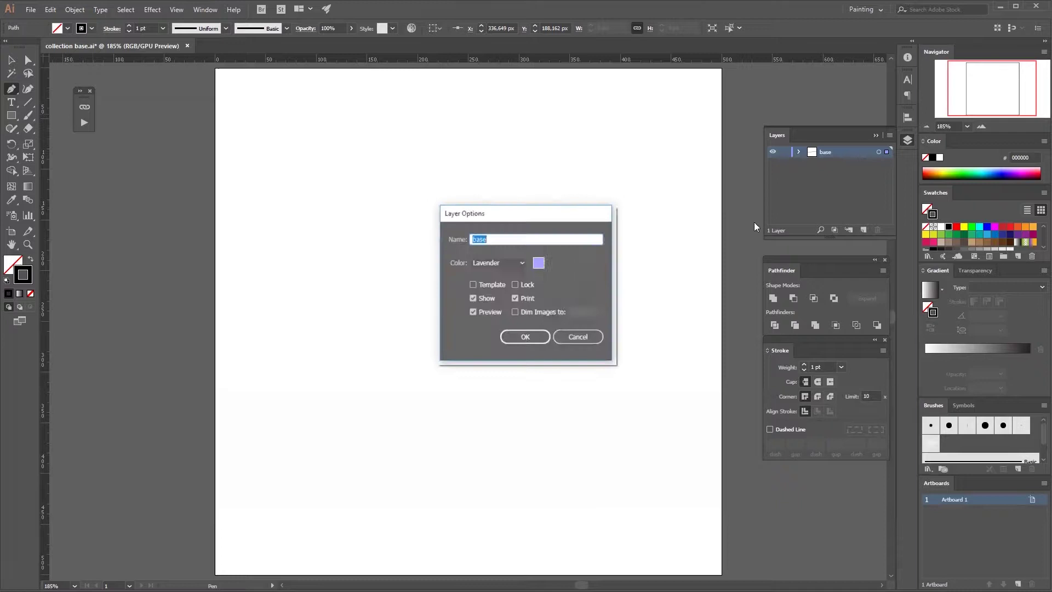
pyautogui.click(501, 262)
pyautogui.click(492, 502)
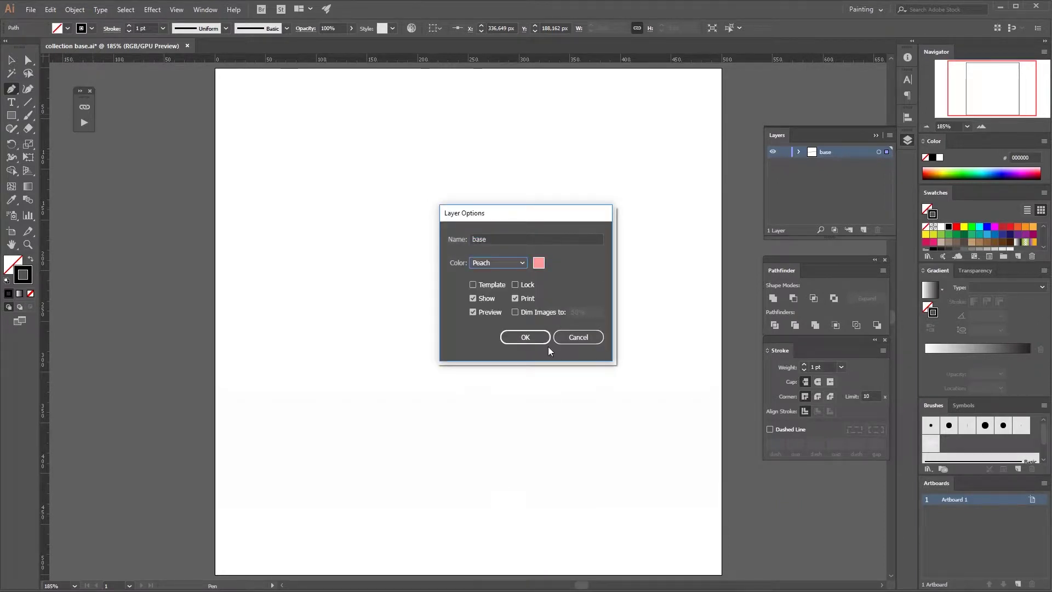
pyautogui.click(540, 337)
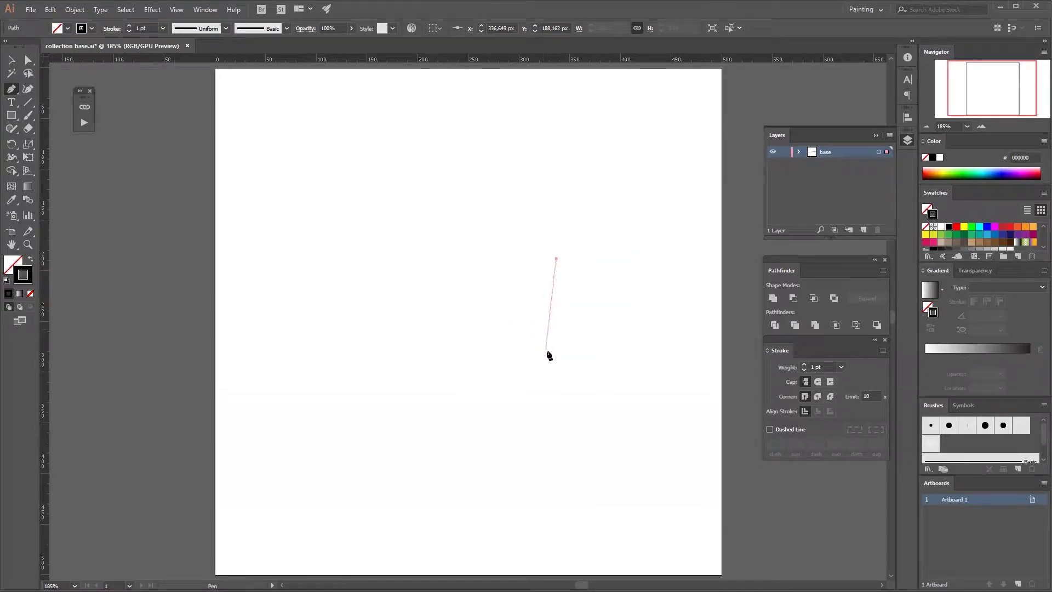
# Step: Try a constrained vertical segment, undo it, and draw a slanted straight segment up and to the left instead
pyautogui.keyDown('shift'); pyautogui.click(556, 337); pyautogui.keyUp('shift')
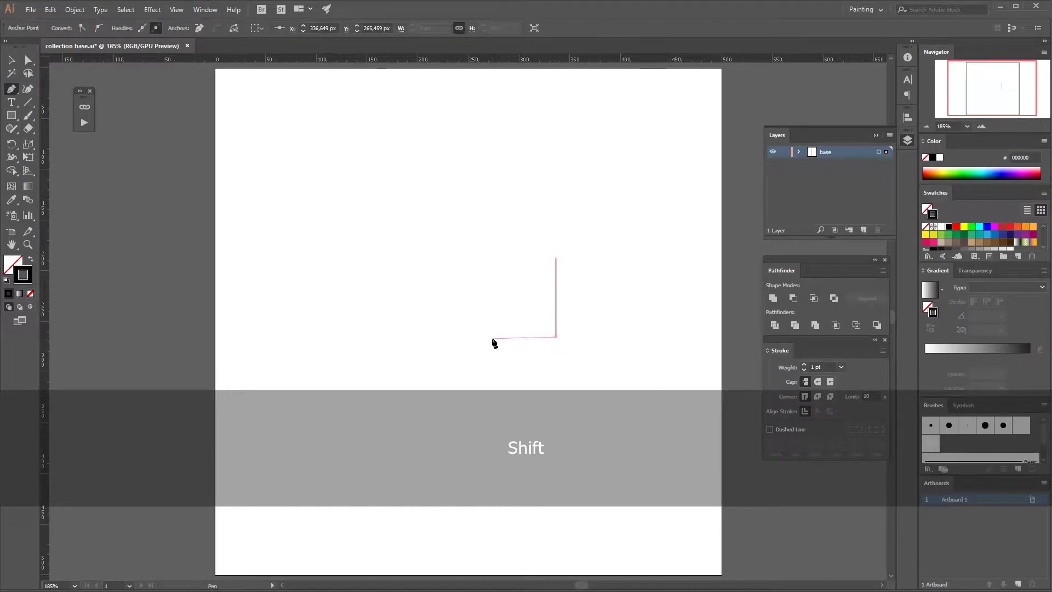
pyautogui.hotkey('ctrl', 'z')
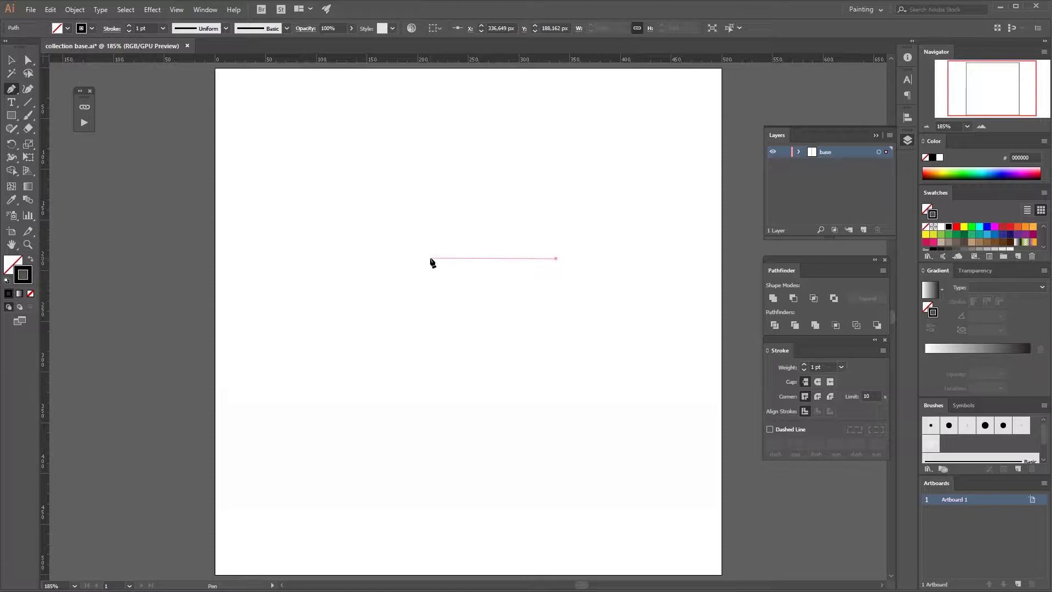
pyautogui.click(440, 219)
pyautogui.click(439, 219)
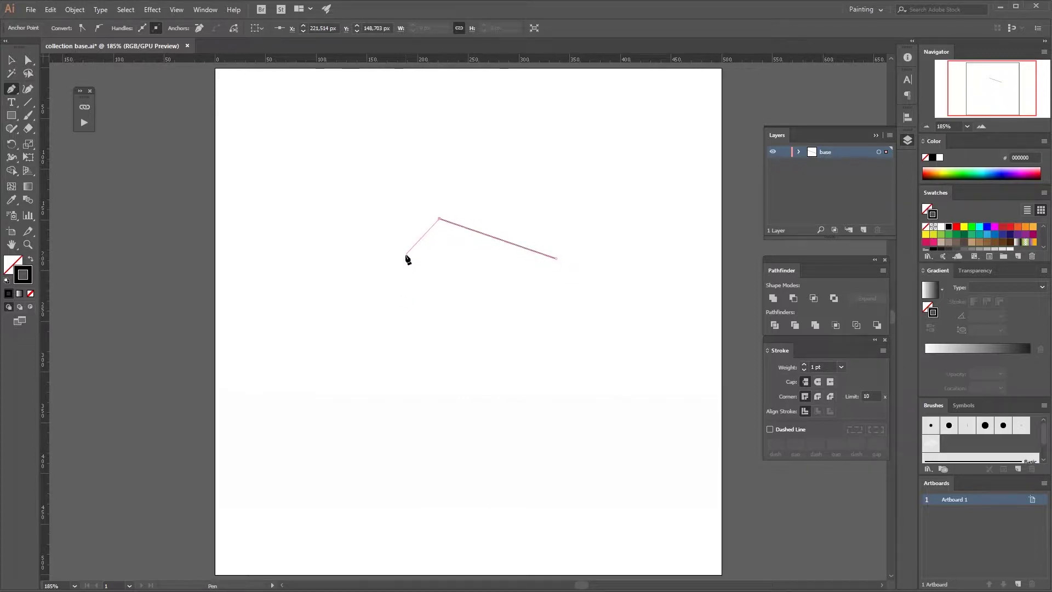
# Step: Extend the path with a smooth anchor point and curve it back into a hook ending at X 188, Y 206 px
pyautogui.click(391, 231)
pyautogui.moveTo(386, 235); pyautogui.dragTo(322, 407)
pyautogui.moveTo(370, 420); pyautogui.dragTo(382, 253)
pyautogui.moveTo(390, 230); pyautogui.dragTo(375, 263)
pyautogui.click(406, 280)
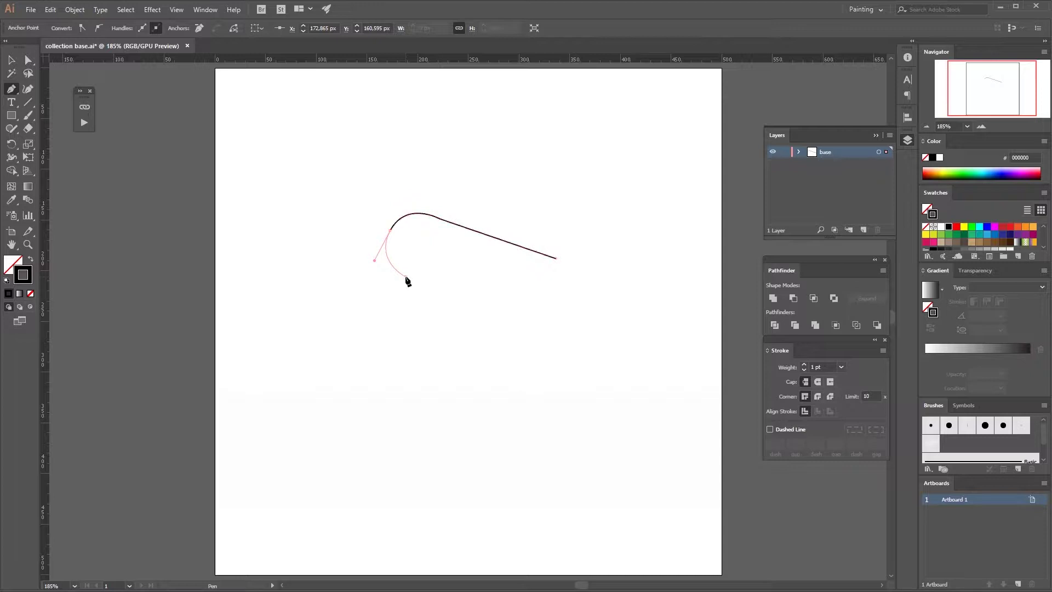
pyautogui.moveTo(397, 269); pyautogui.dragTo(410, 284)
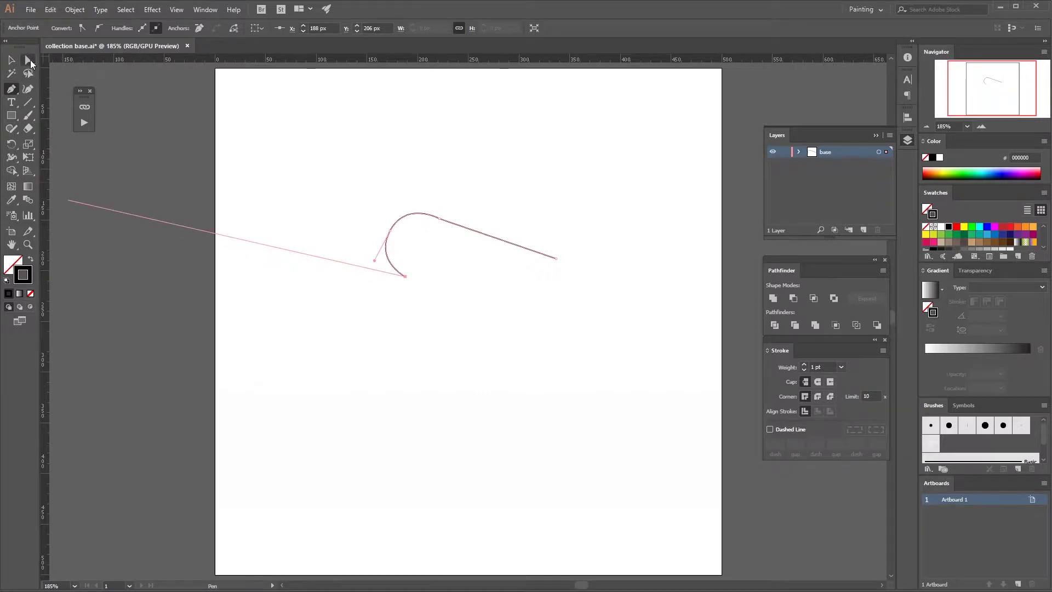
# Step: Examine the hook path's anchor points and curve handles with the Direct Selection tool
pyautogui.click(30, 61)
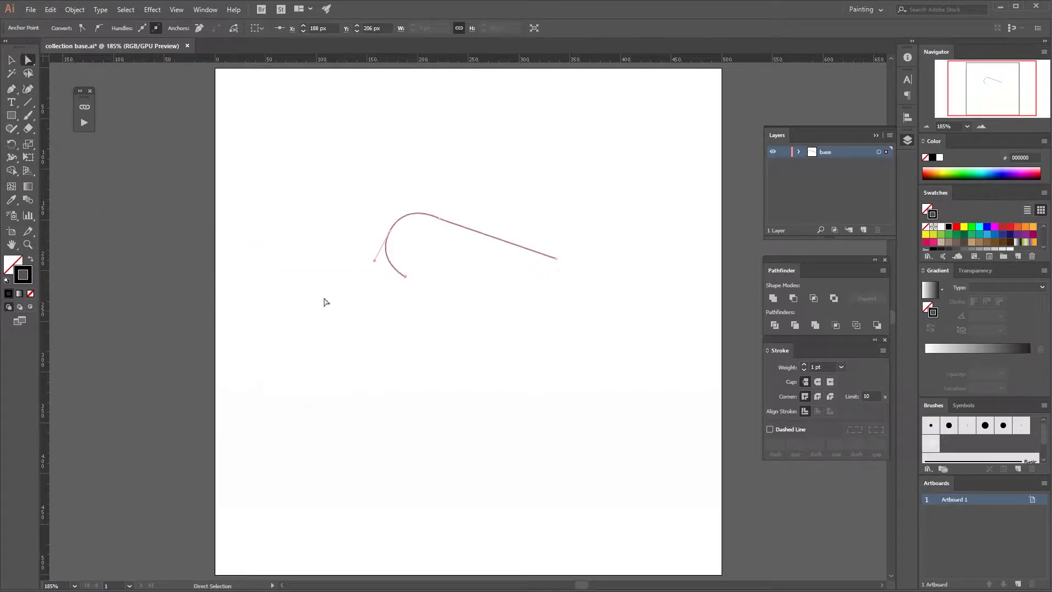
pyautogui.click(440, 219)
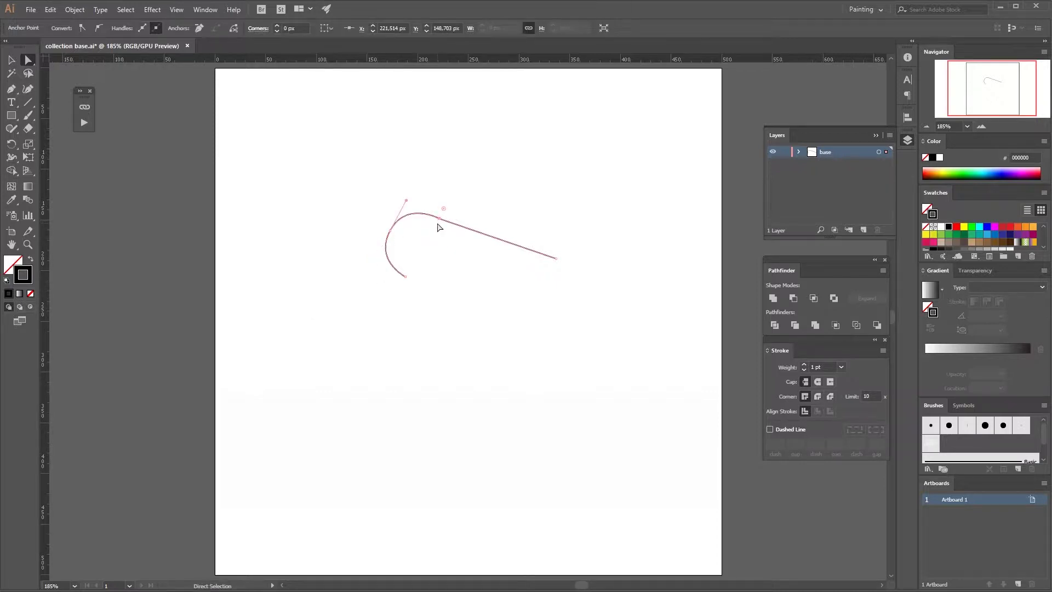
pyautogui.click(389, 233)
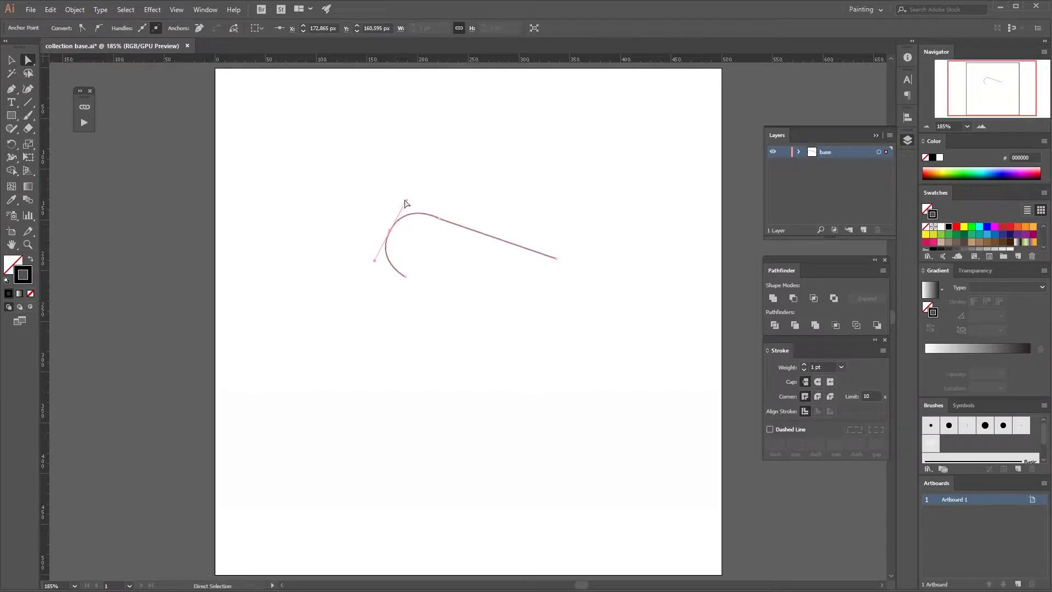
pyautogui.moveTo(407, 202)
pyautogui.mouseDown()
pyautogui.moveTo(350, 204)
pyautogui.moveTo(362, 190)
pyautogui.moveTo(383, 218)
pyautogui.moveTo(366, 127)
pyautogui.moveTo(377, 198)
pyautogui.moveTo(404, 205)
pyautogui.moveTo(415, 230)
pyautogui.moveTo(411, 195)
pyautogui.moveTo(381, 187)
pyautogui.moveTo(406, 215)
pyautogui.moveTo(406, 201)
pyautogui.mouseUp()
pyautogui.click(405, 277)
# Step: Deselect the hook path and draw a separate wavy Pen path of two curved segments below it
pyautogui.click(11, 89)
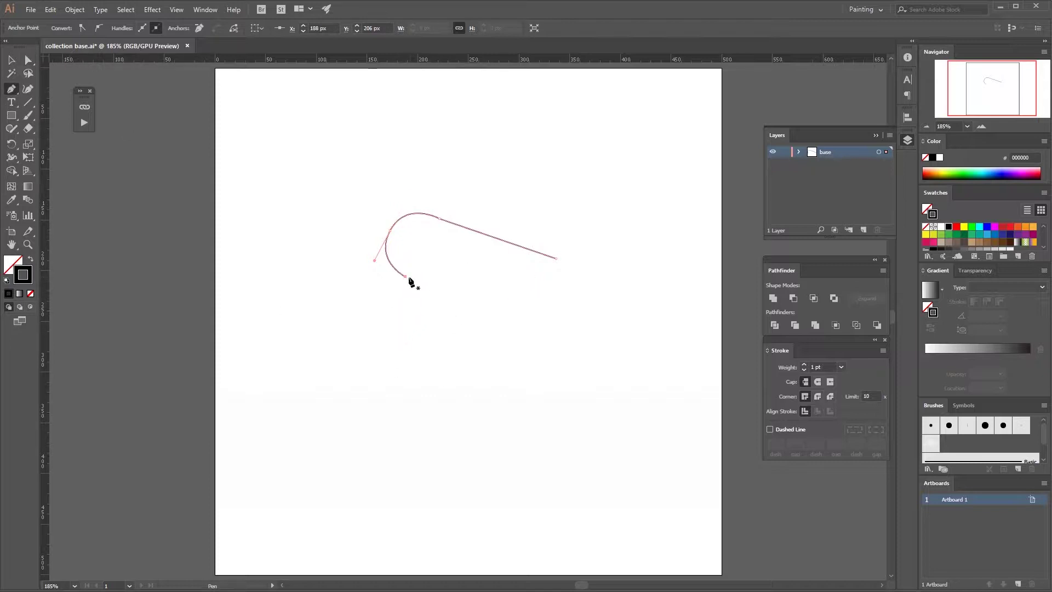
pyautogui.keyDown('ctrl'); pyautogui.click(422, 365); pyautogui.keyUp('ctrl')
pyautogui.click(421, 365)
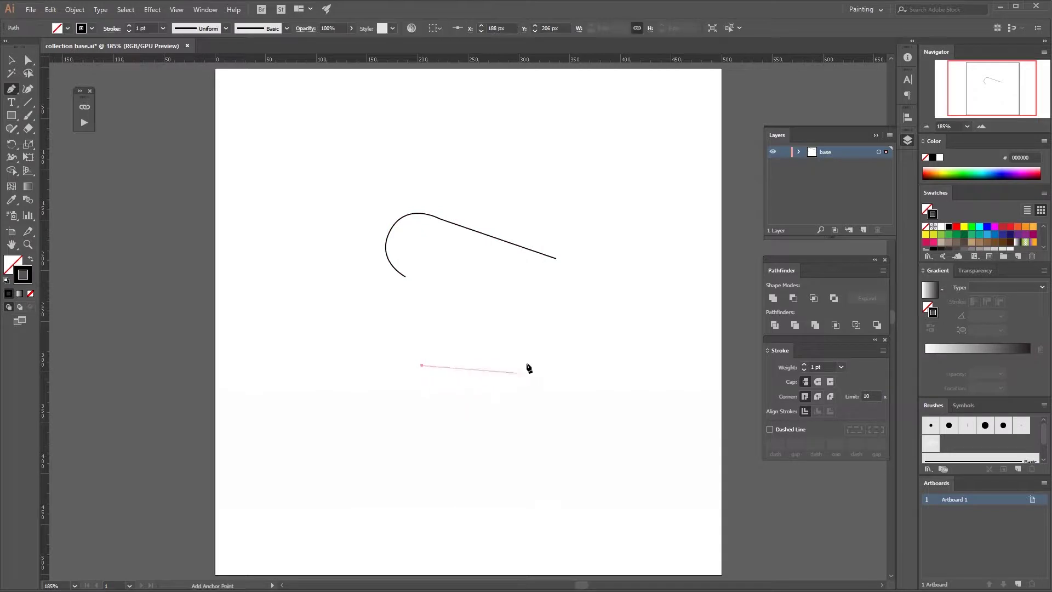
pyautogui.moveTo(514, 366); pyautogui.dragTo(566, 327)
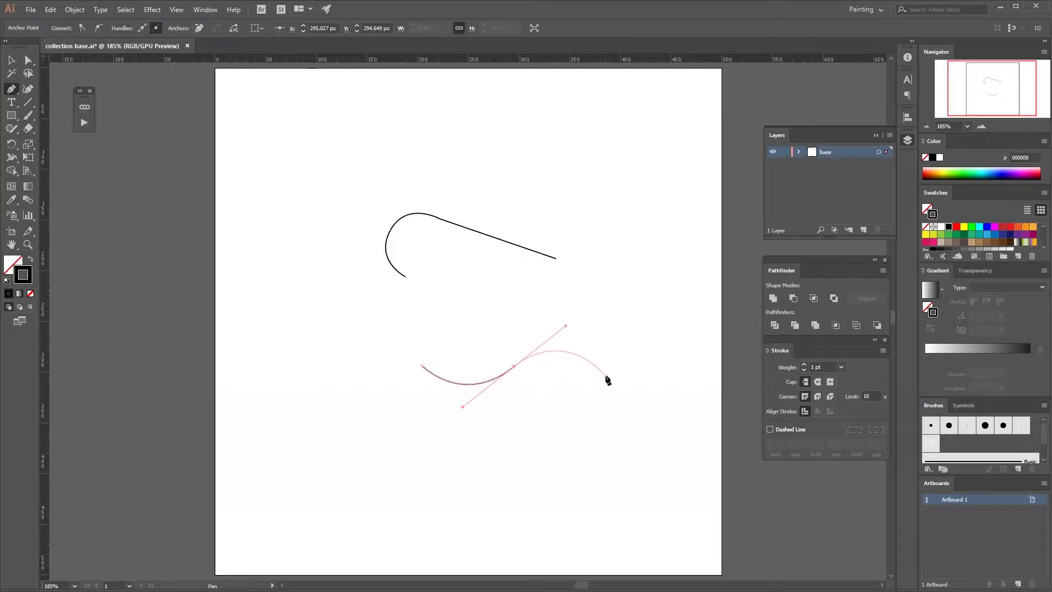
pyautogui.moveTo(605, 375); pyautogui.dragTo(605, 375)
pyautogui.moveTo(620, 378); pyautogui.dragTo(639, 396)
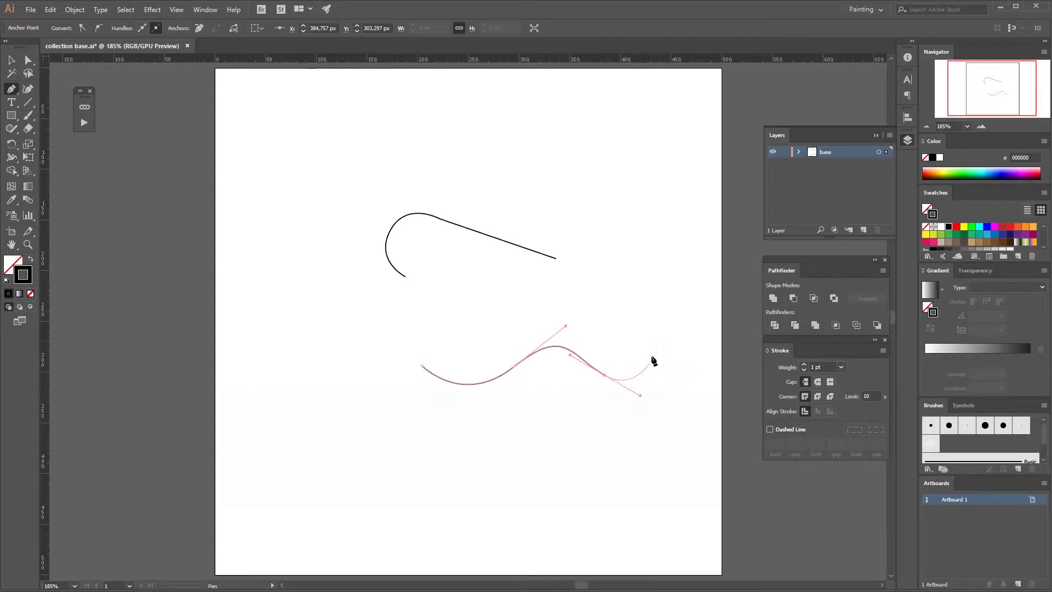
# Step: Convert the wave's last anchor to a corner and extend the path with three straight segments and a final curve
pyautogui.press('alt')
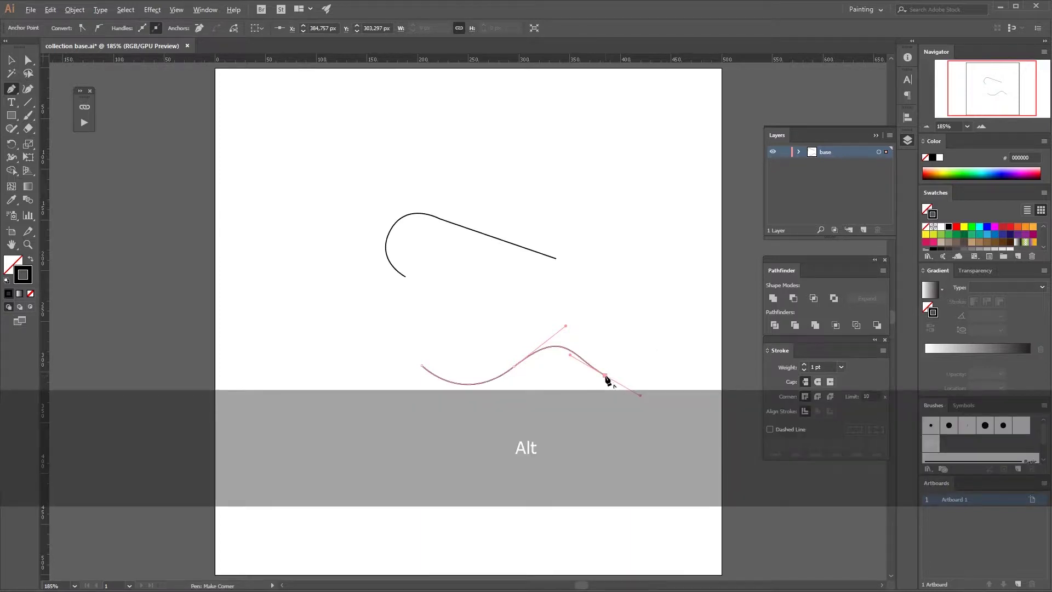
pyautogui.keyDown('alt'); pyautogui.click(605, 376); pyautogui.keyUp('alt')
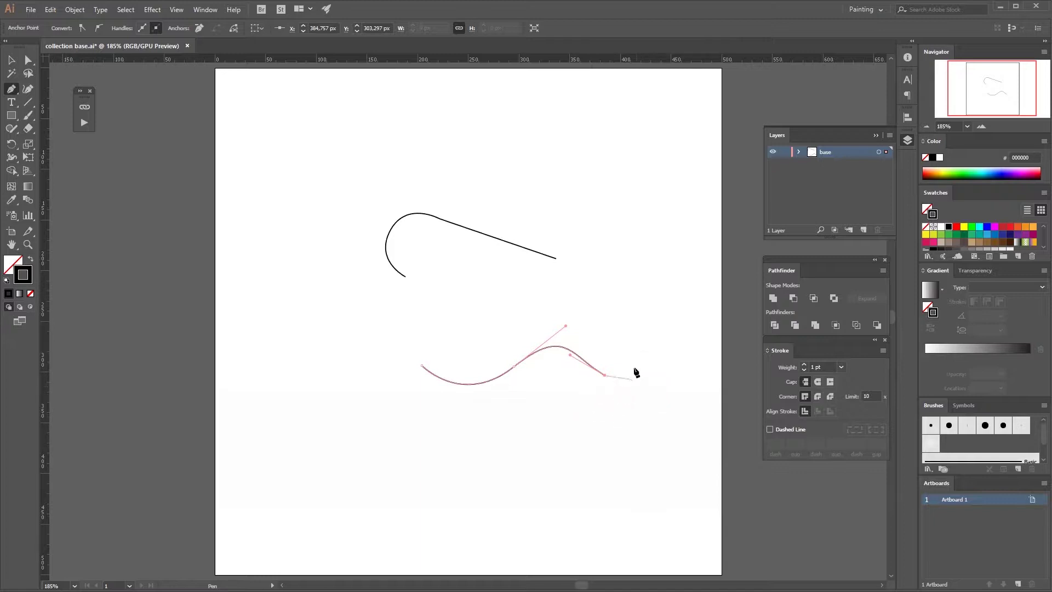
pyautogui.click(659, 341)
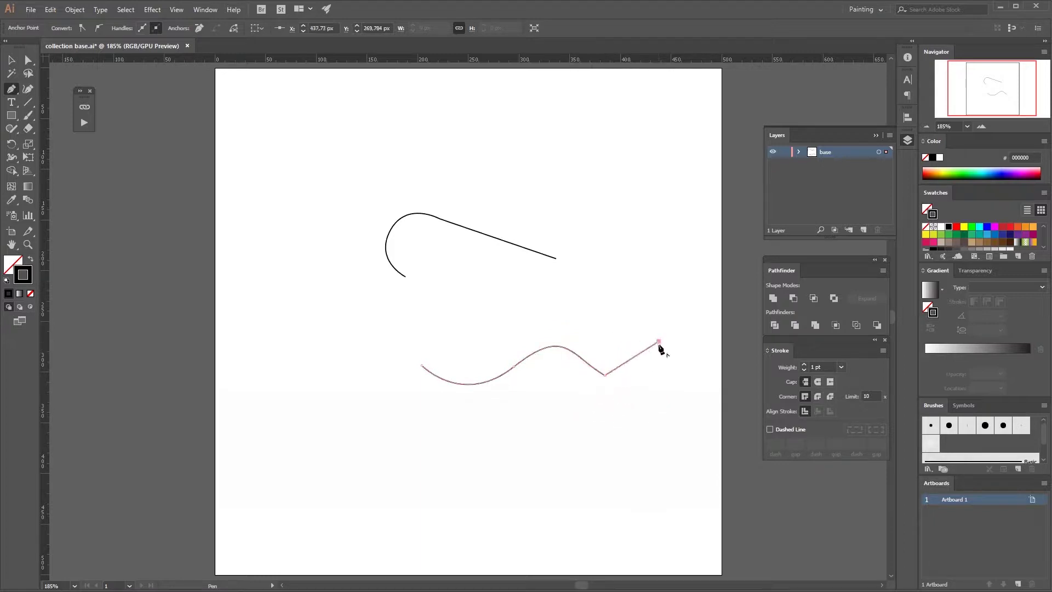
pyautogui.click(675, 391)
pyautogui.click(583, 408)
pyautogui.moveTo(539, 412); pyautogui.dragTo(540, 364)
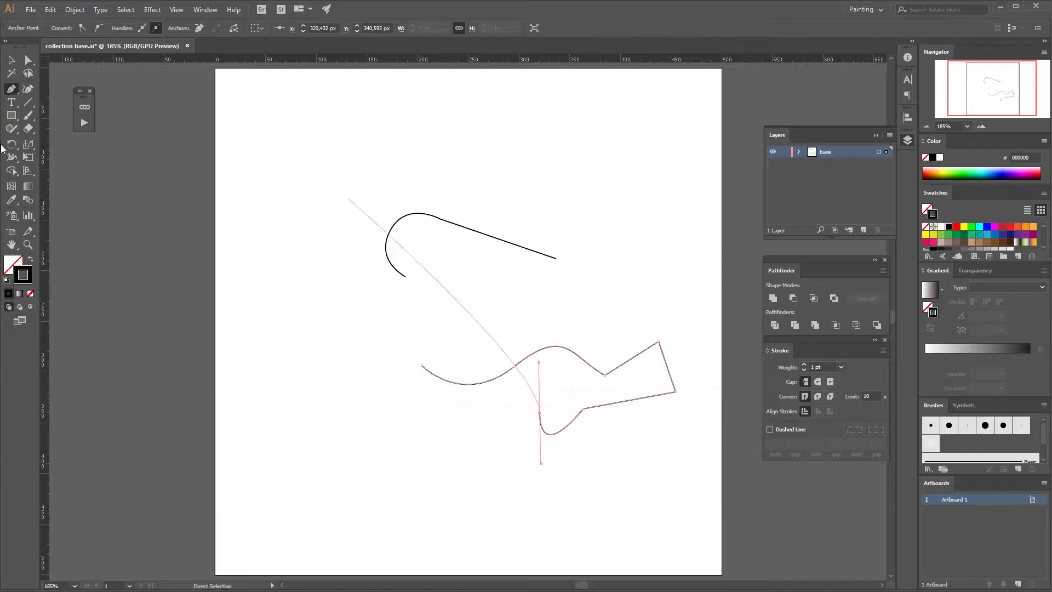
# Step: Select both practice paths together and delete them from the artboard
pyautogui.click(12, 59)
pyautogui.moveTo(600, 477); pyautogui.dragTo(304, 119)
pyautogui.press('Delete')
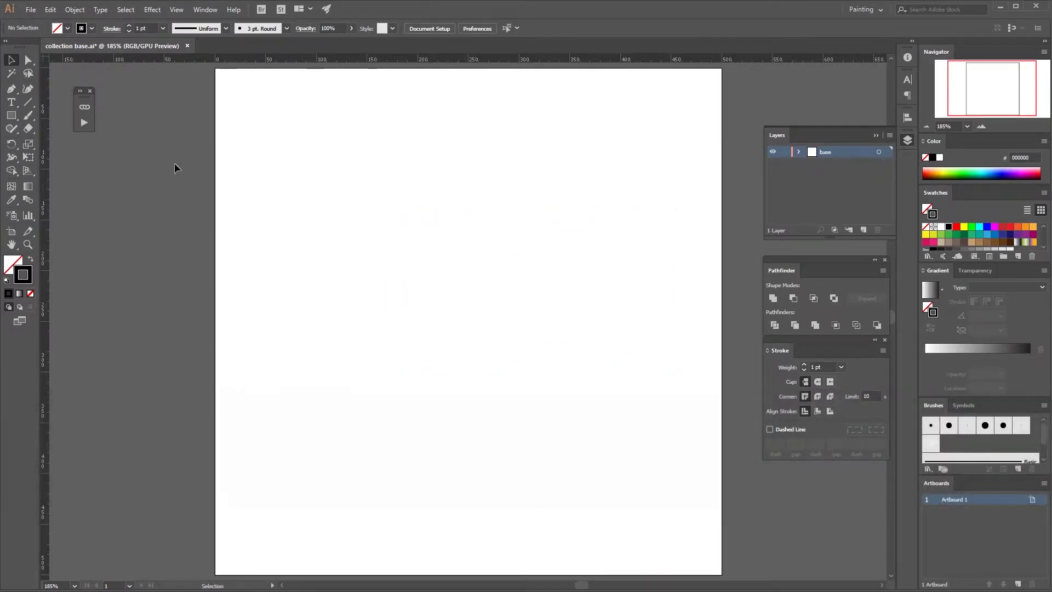
# Step: Place the desktop image jack-russell-terrier-at-home_1385-429 as a linked file and move it up and left over the artboard
pyautogui.click(29, 10)
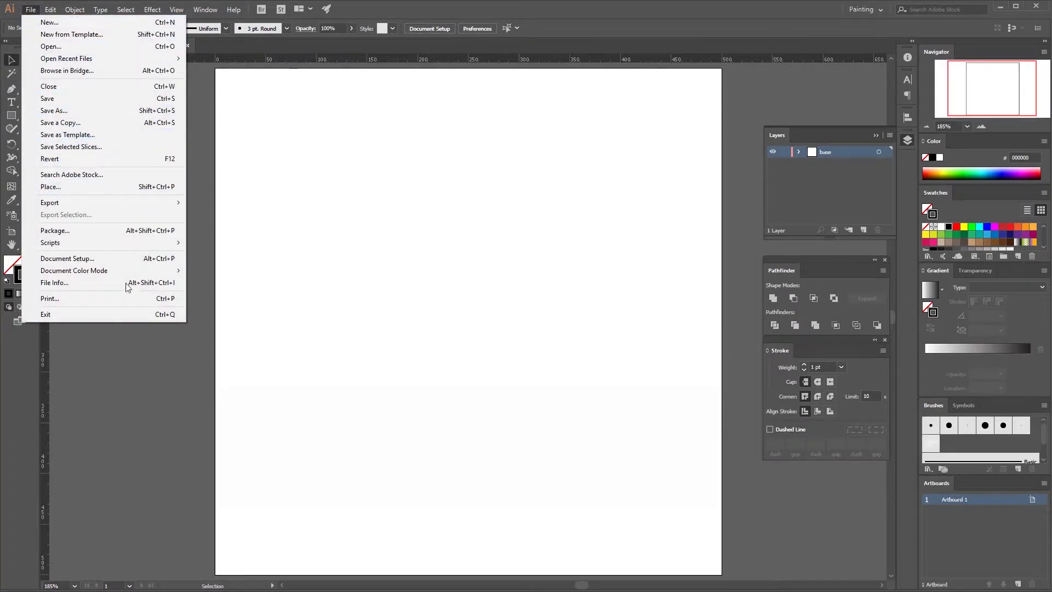
pyautogui.click(110, 186)
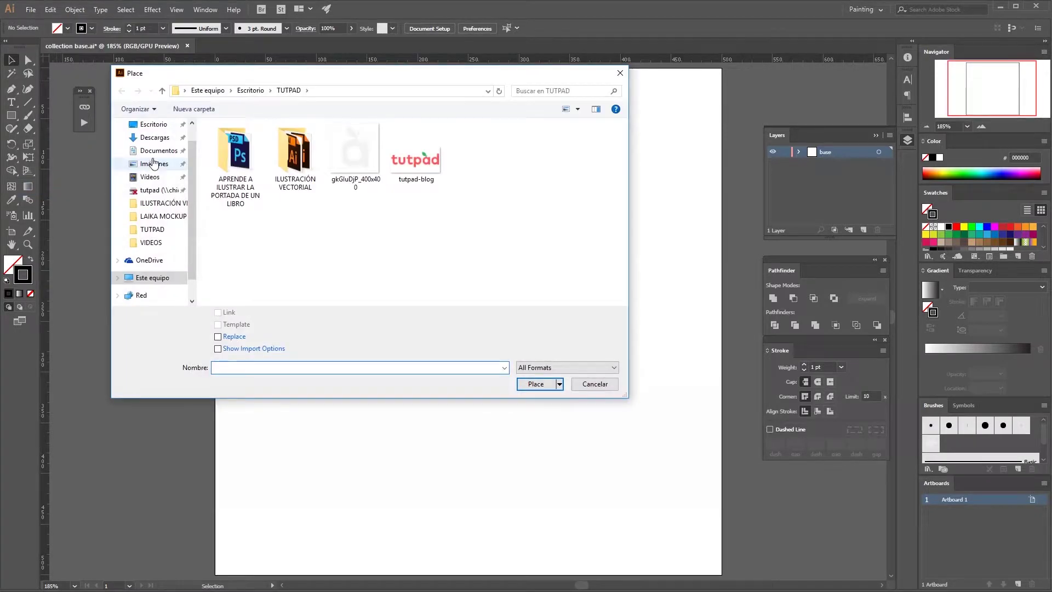
pyautogui.click(156, 126)
pyautogui.click(274, 136)
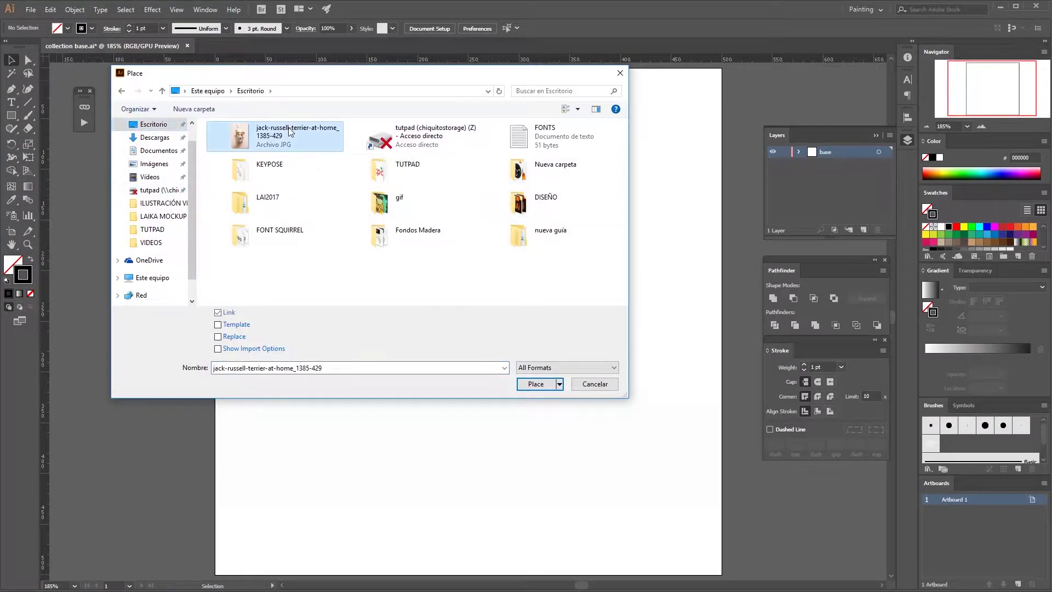
pyautogui.click(521, 385)
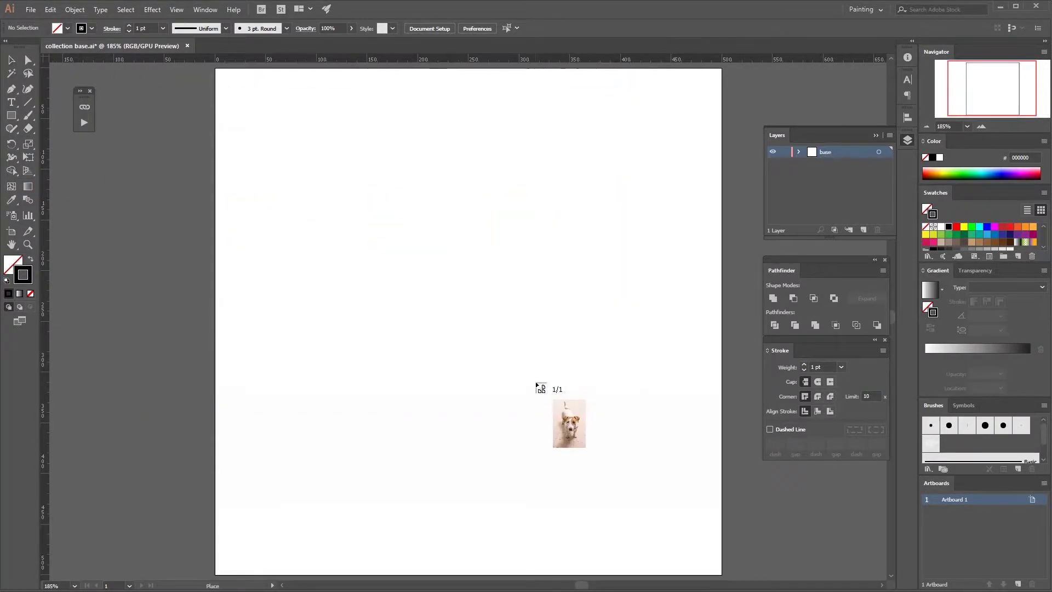
pyautogui.click(426, 198)
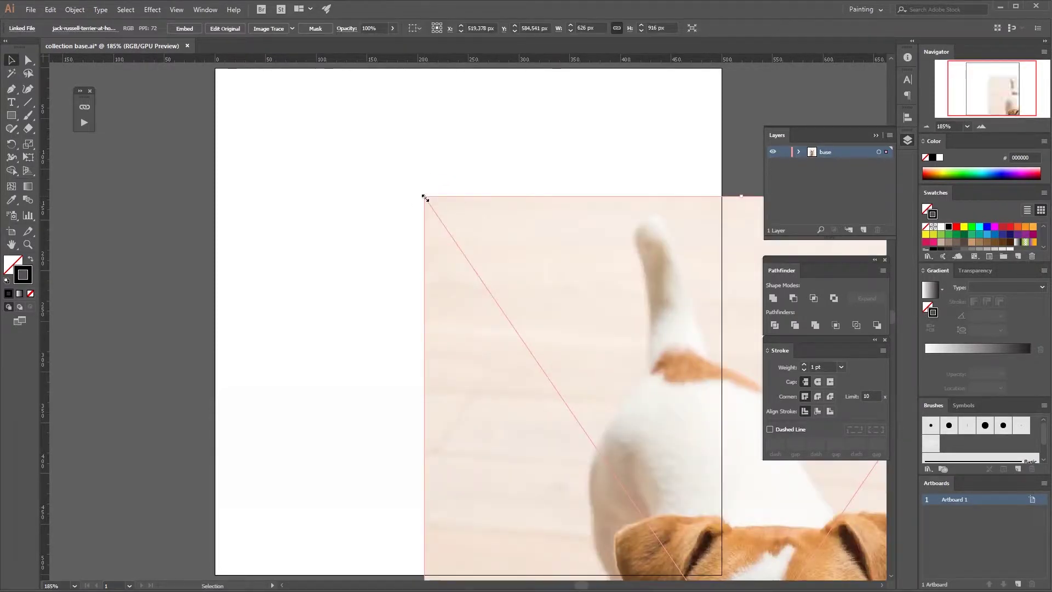
pyautogui.moveTo(529, 389); pyautogui.dragTo(388, 246)
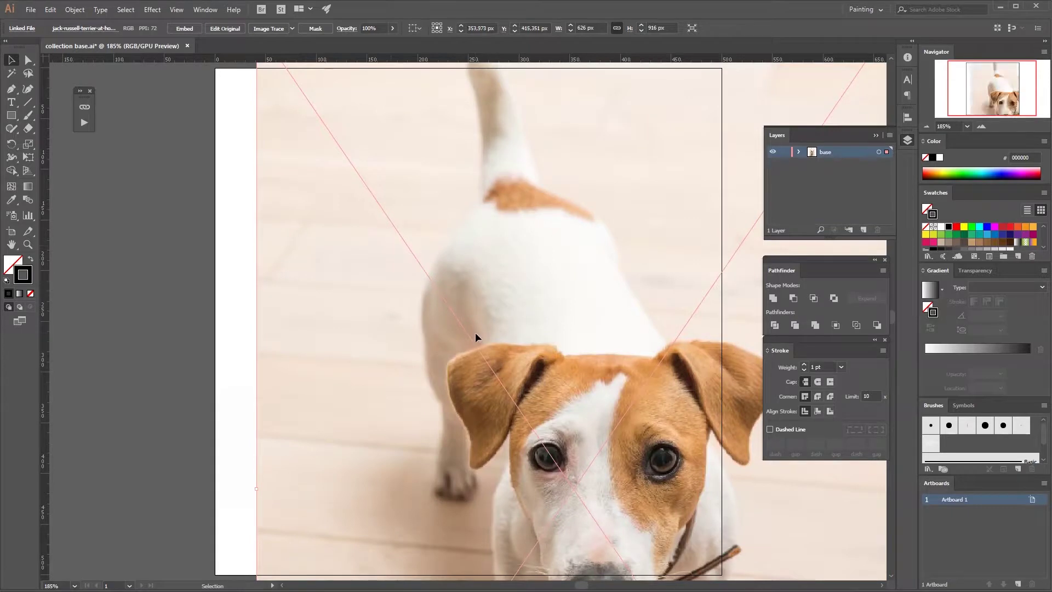
# Step: Scale the dog photo down proportionally to about 449 × 656 px and position it over the middle of the artboard
pyautogui.moveTo(475, 332); pyautogui.dragTo(406, 201)
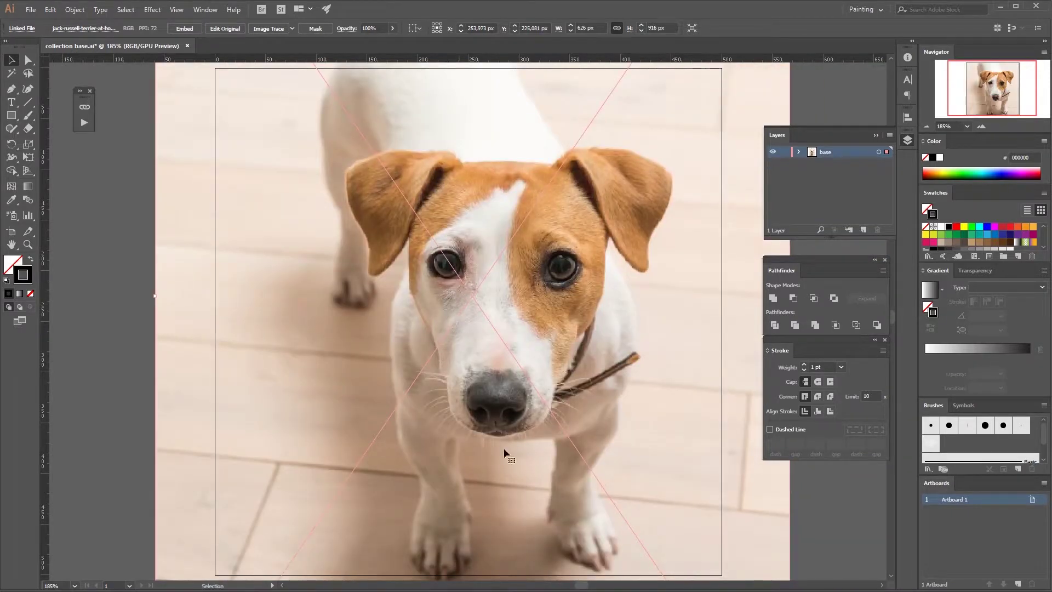
pyautogui.click(926, 123)
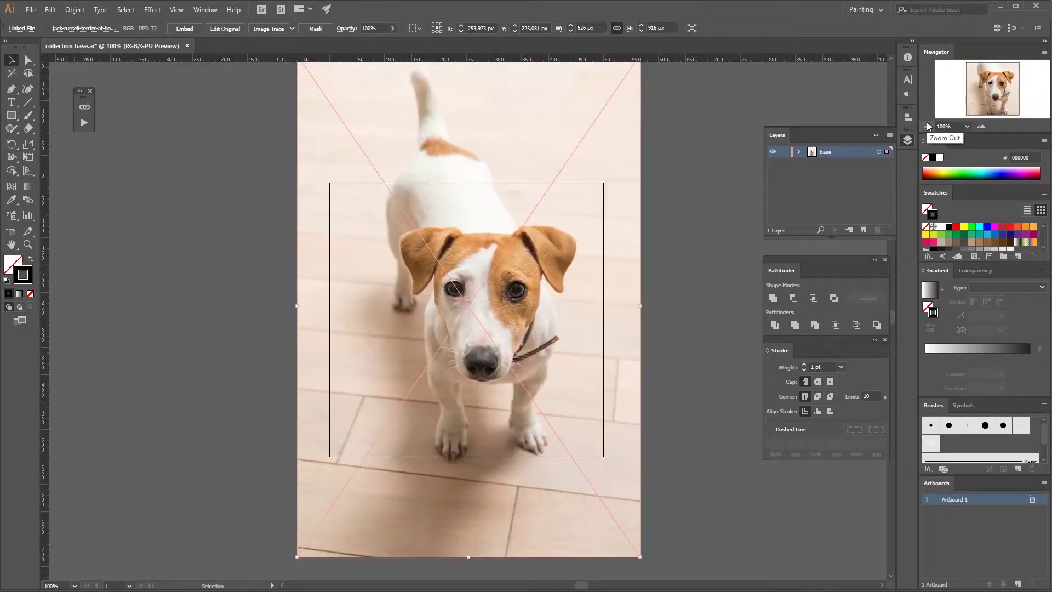
pyautogui.click(926, 123)
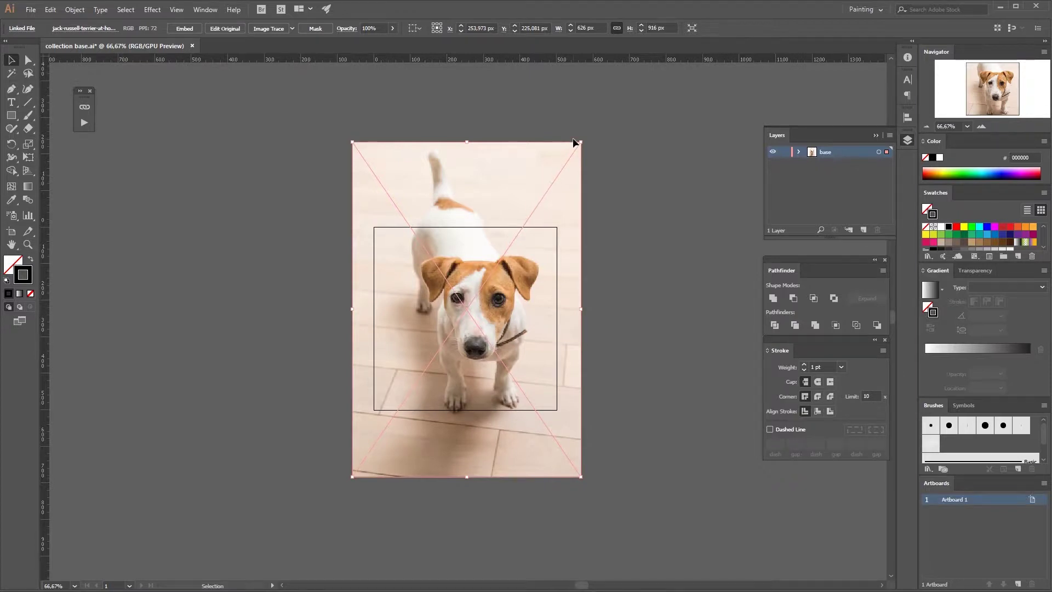
pyautogui.press('v')
pyautogui.moveTo(582, 141); pyautogui.dragTo(504, 239)
pyautogui.moveTo(449, 338); pyautogui.dragTo(480, 289)
pyautogui.moveTo(536, 201); pyautogui.dragTo(548, 186)
pyautogui.click(564, 273)
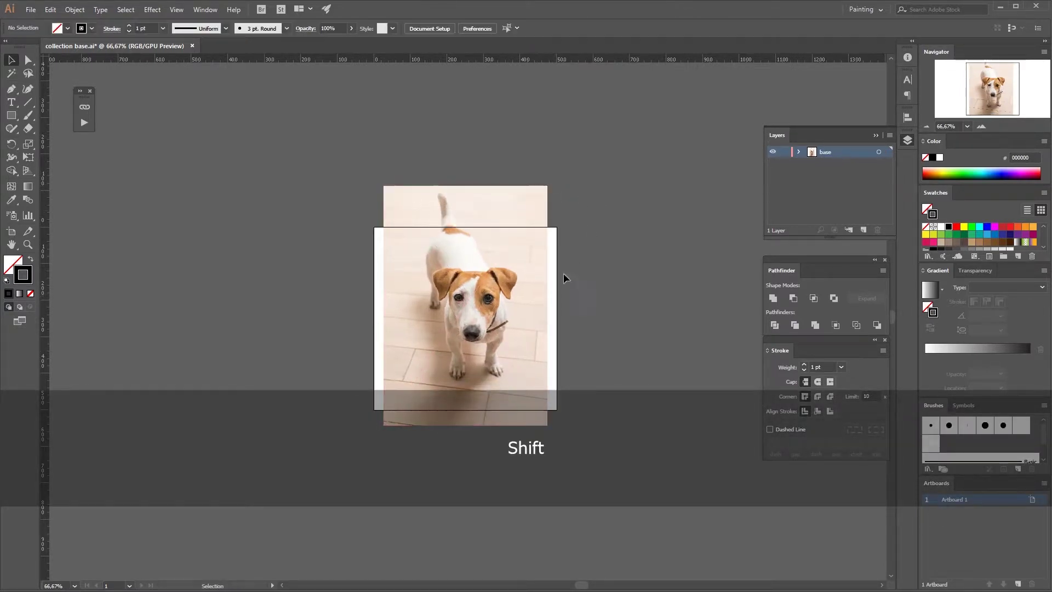
# Step: Embed the linked dog photo in the document and shift it slightly down to about Y 248 px
pyautogui.click(501, 312)
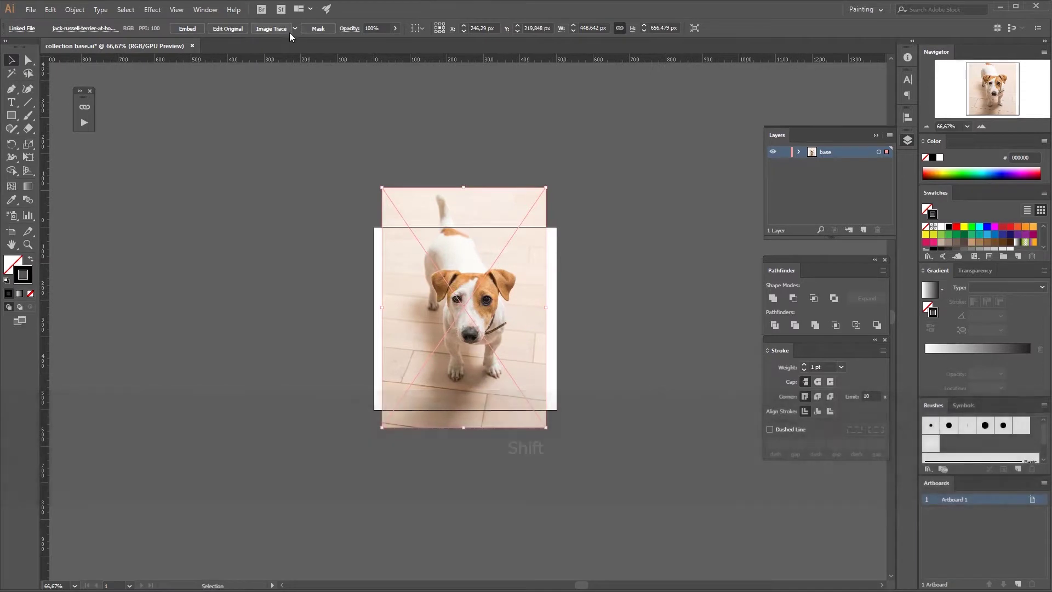
pyautogui.click(192, 28)
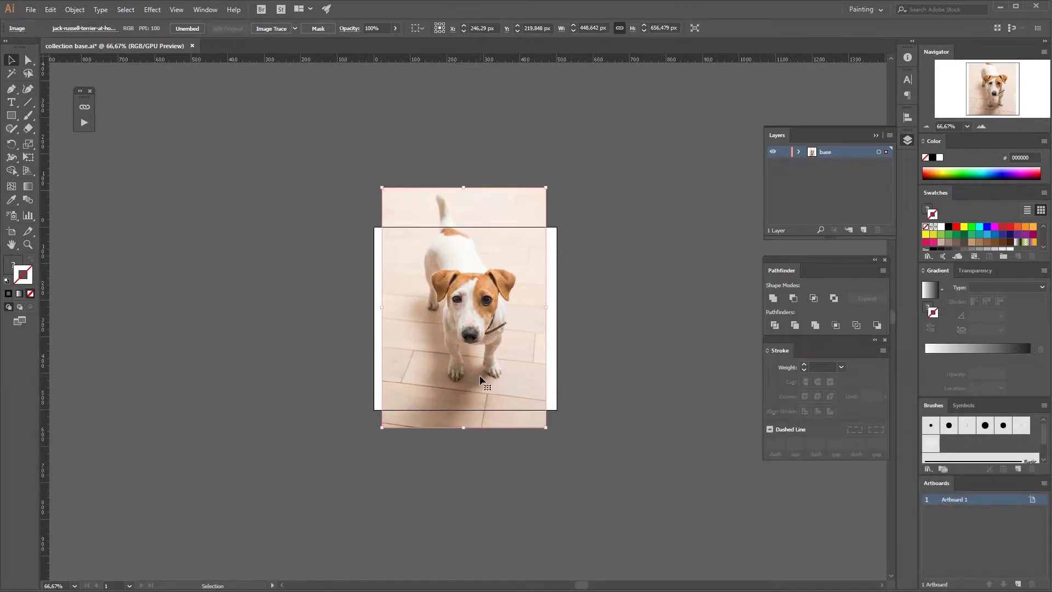
pyautogui.moveTo(507, 324); pyautogui.dragTo(507, 335)
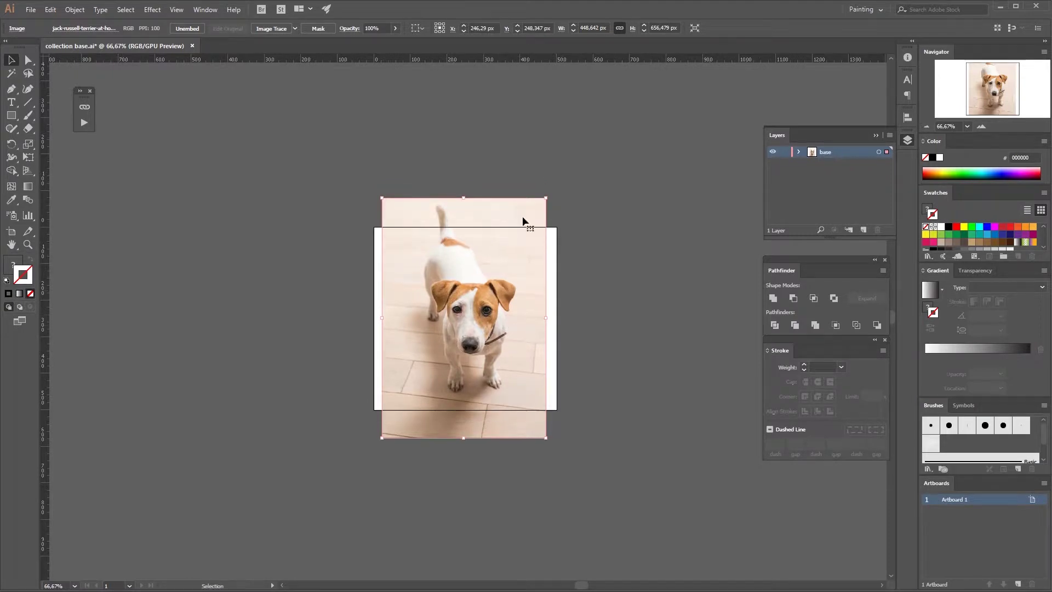
pyautogui.click(575, 302)
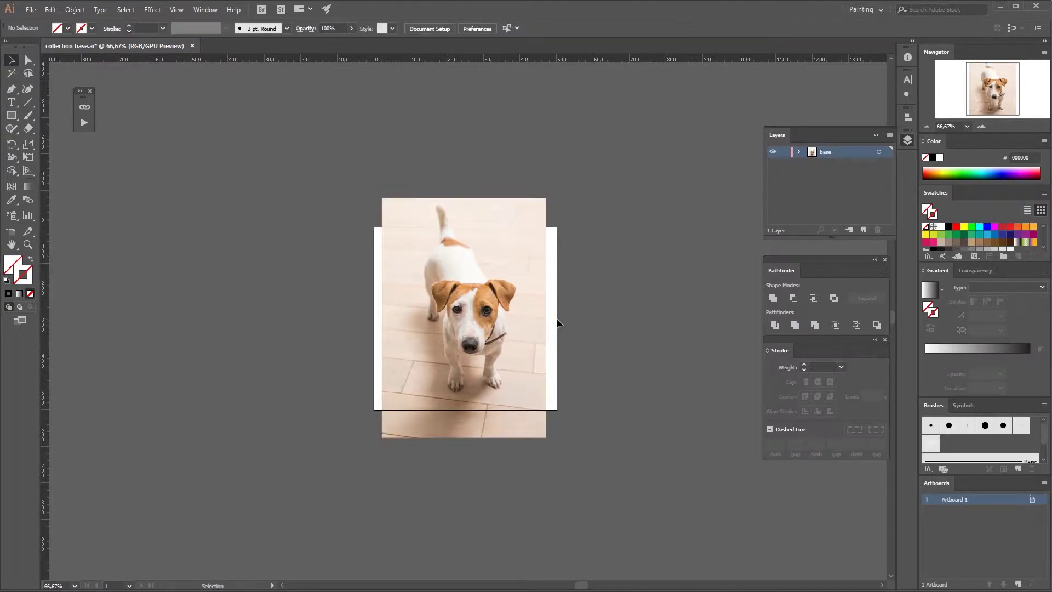
# Step: Extend the artboard's top and bottom edges to match the full height of the dog photo
pyautogui.click(12, 232)
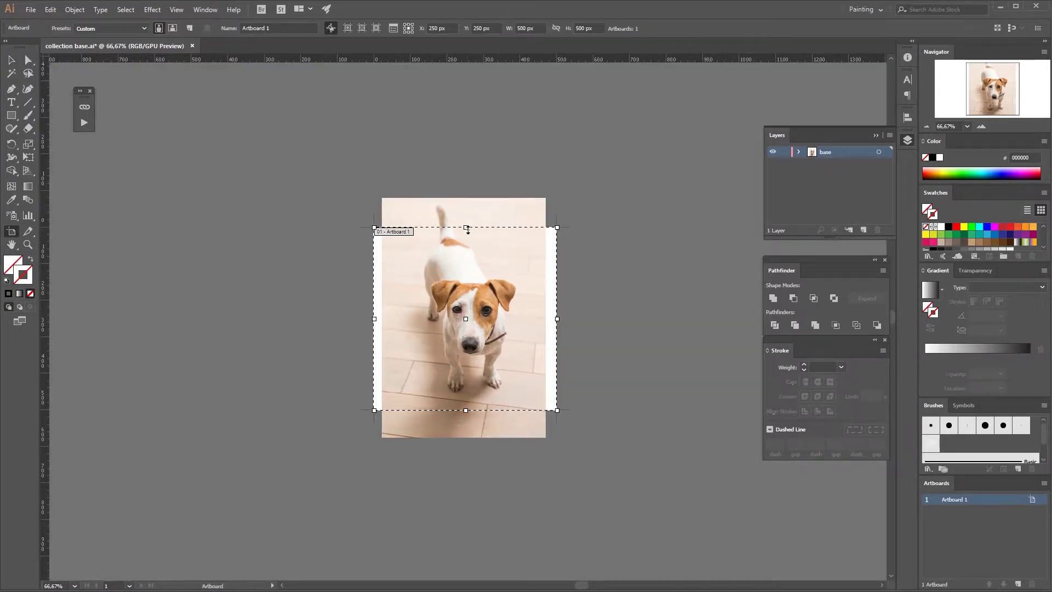
pyautogui.moveTo(468, 228); pyautogui.dragTo(466, 198)
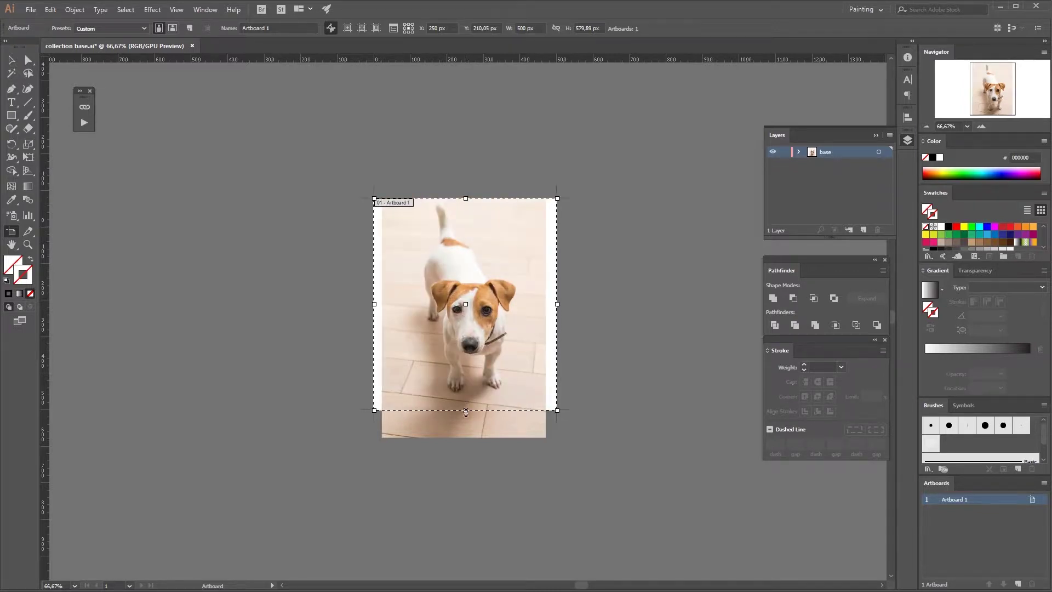
pyautogui.moveTo(466, 421); pyautogui.dragTo(465, 438)
pyautogui.click(17, 65)
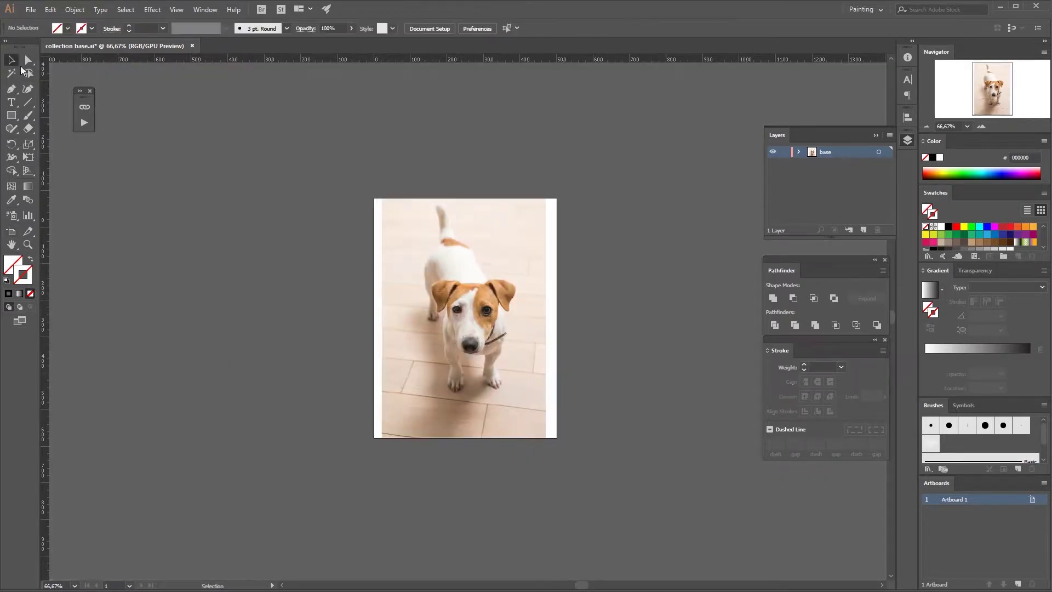
# Step: Nudge the dog photo horizontally to centre it between the artboard's side edges, and deselect it
pyautogui.click(527, 360)
pyautogui.press('Right')
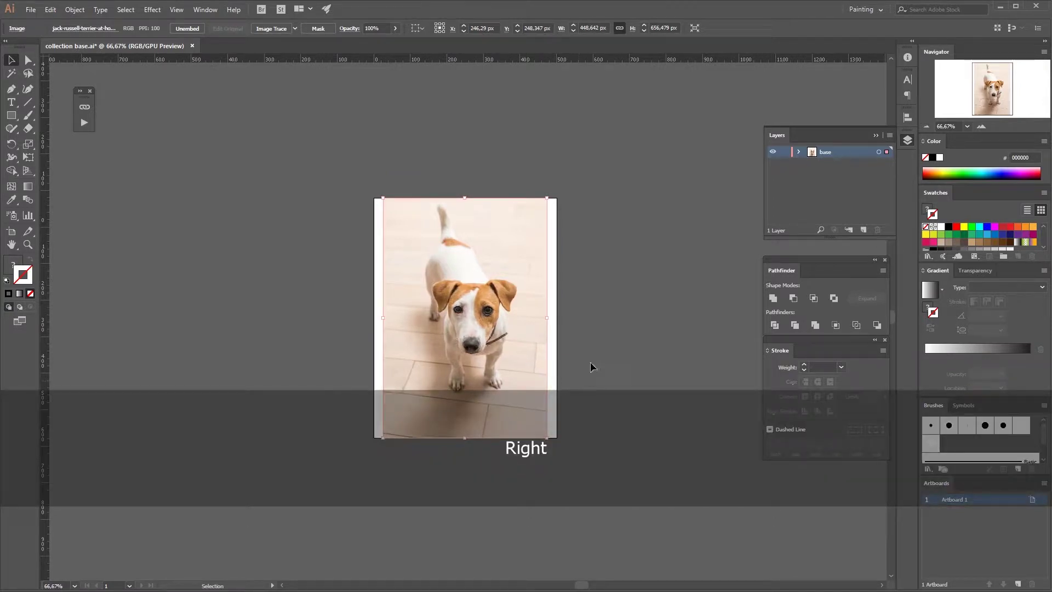
pyautogui.press('Right')
pyautogui.press('Left')
pyautogui.press('Left')
pyautogui.press('Left')
pyautogui.click(600, 320)
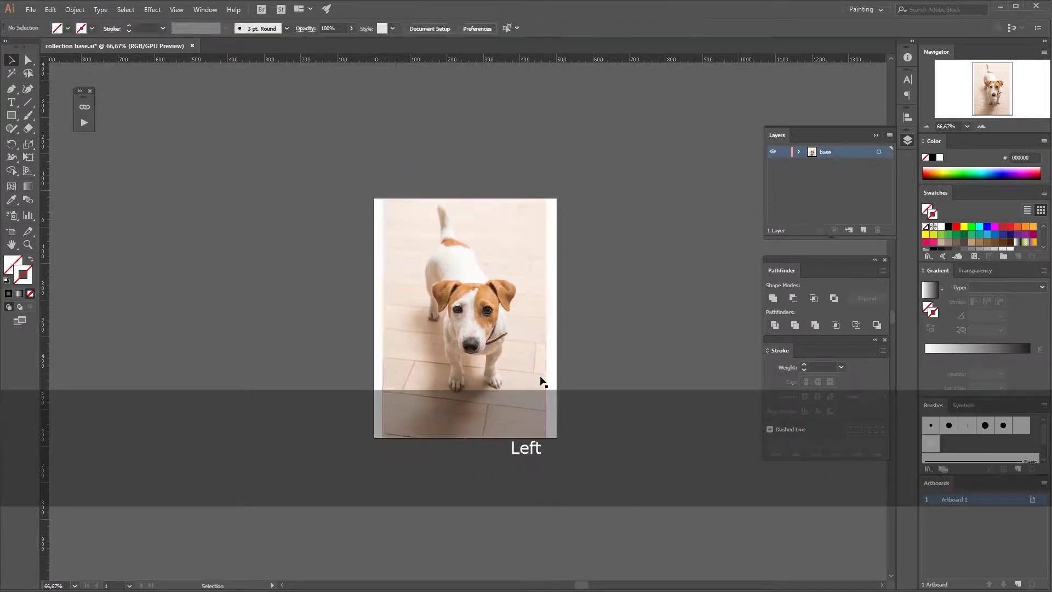
# Step: Fit the artboard in the window and try reducing the dog photo's opacity to 56%
pyautogui.doubleClick(11, 246)
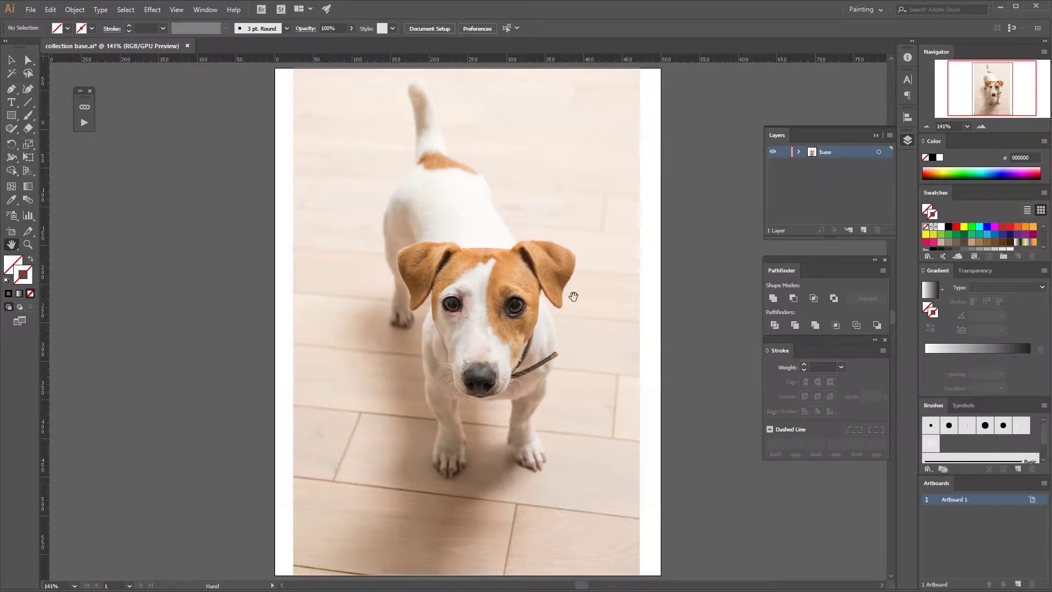
pyautogui.press('v')
pyautogui.click(343, 157)
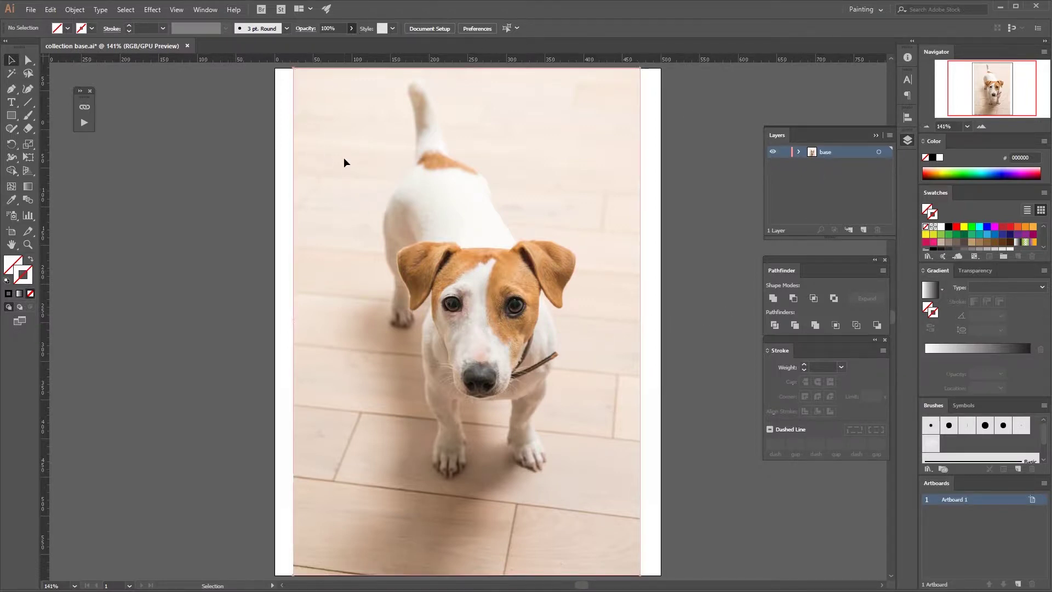
pyautogui.click(395, 27)
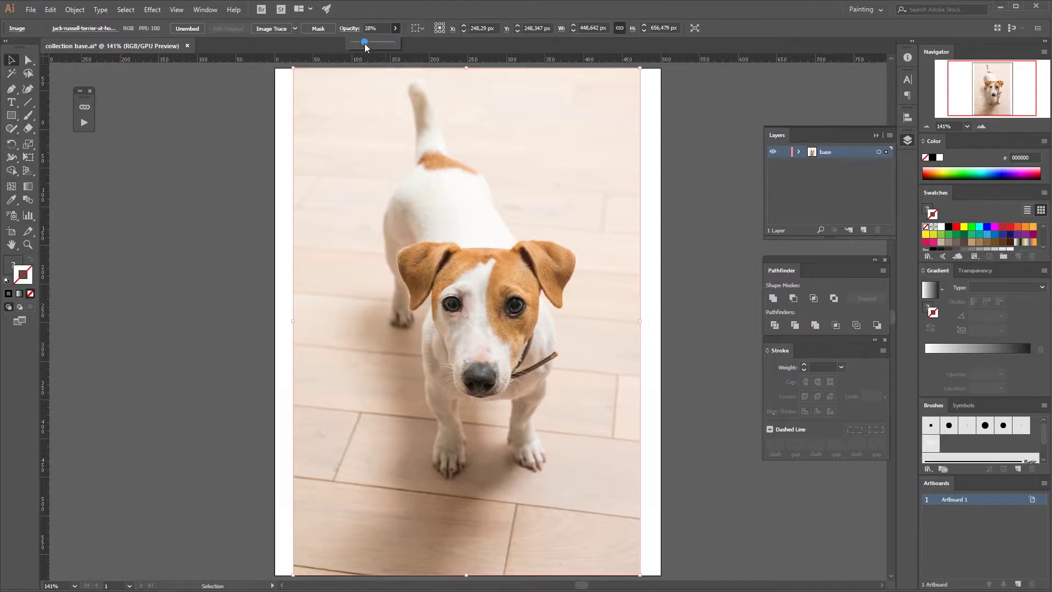
pyautogui.moveTo(364, 43); pyautogui.dragTo(375, 43)
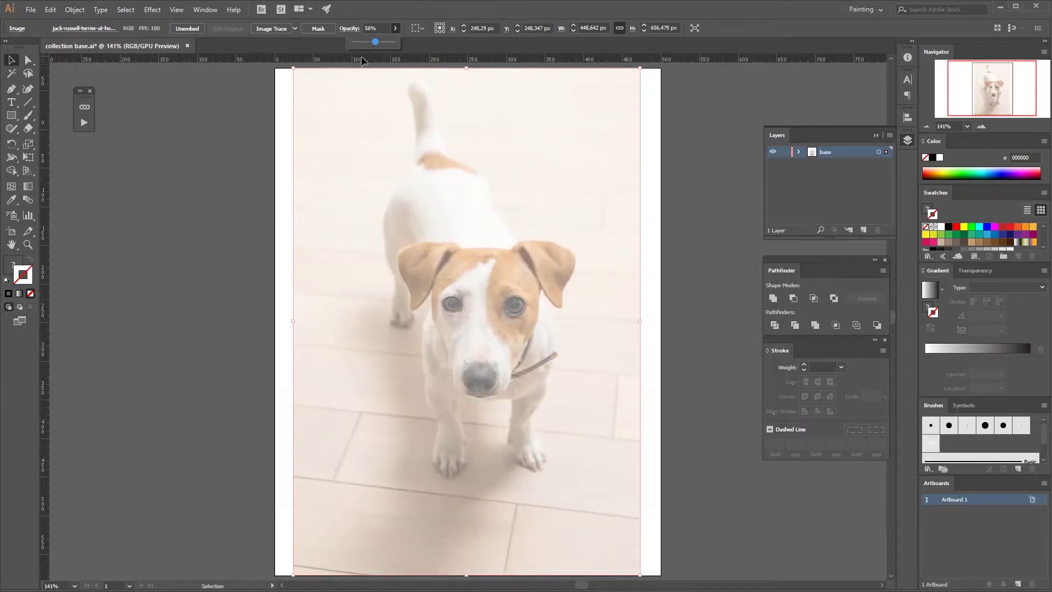
pyautogui.click(708, 248)
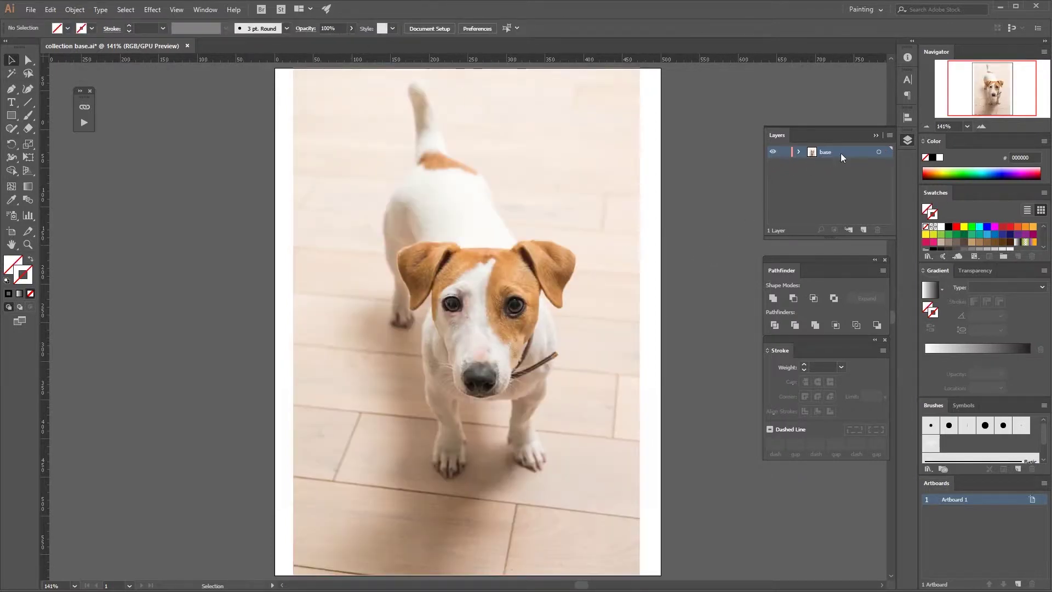
# Step: Turn the base layer into a template layer with its images dimmed to 40%
pyautogui.doubleClick(847, 153)
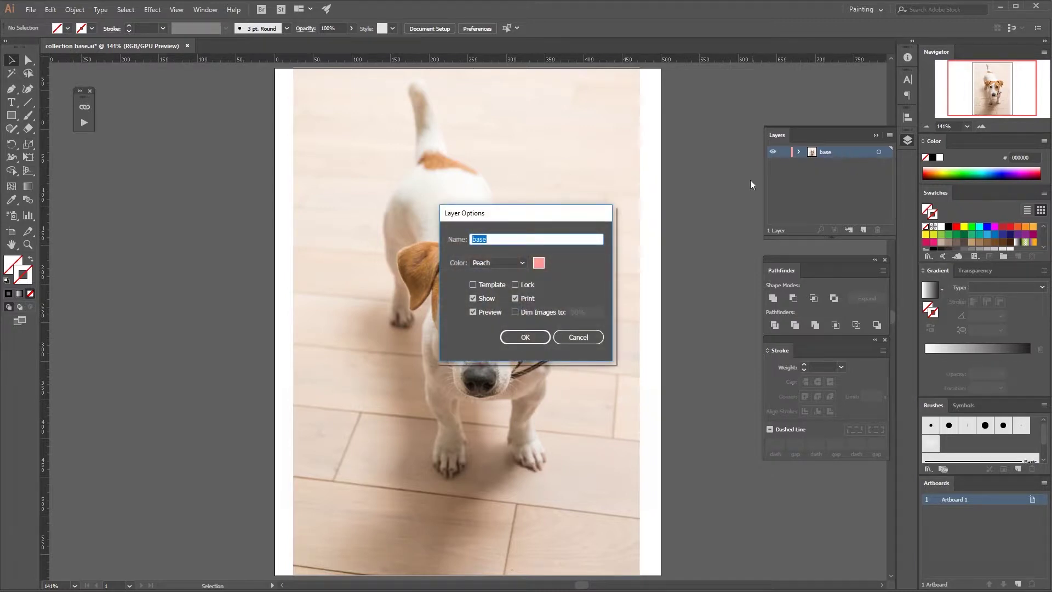
pyautogui.moveTo(556, 215); pyautogui.dragTo(760, 149)
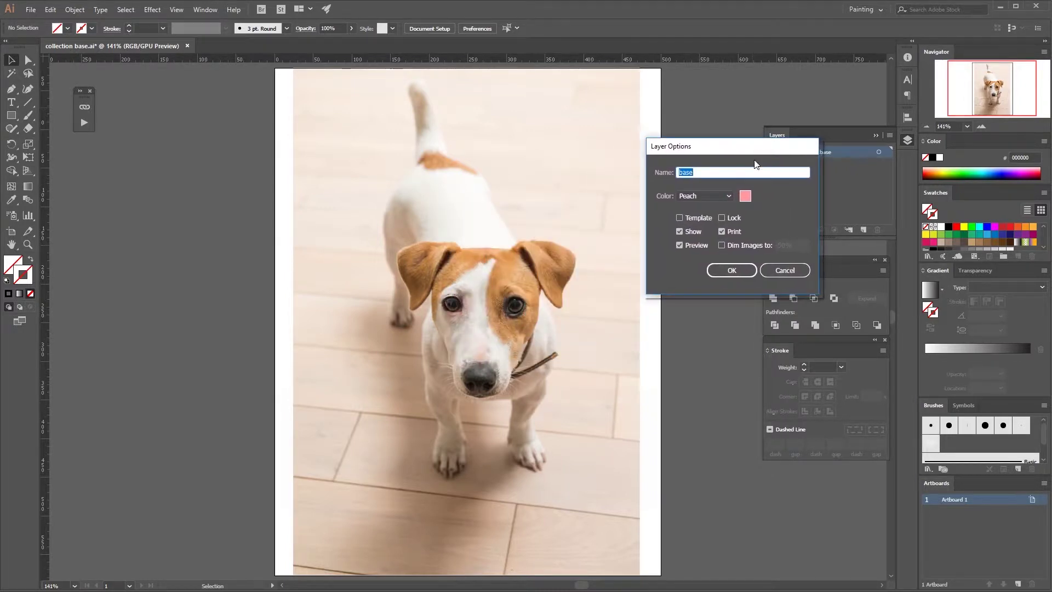
pyautogui.click(679, 217)
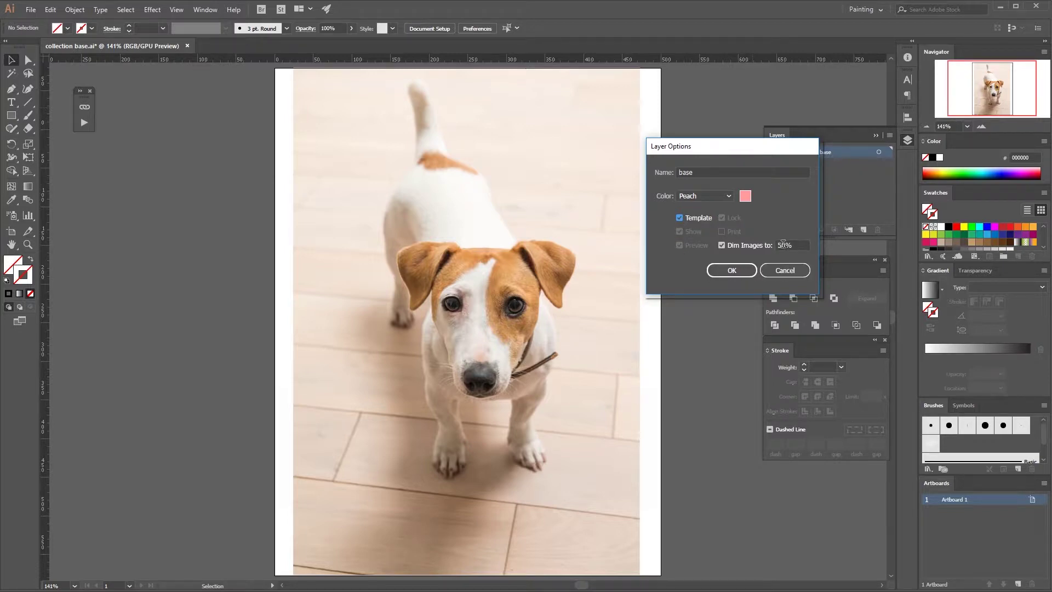
pyautogui.doubleClick(784, 245)
pyautogui.write('40')
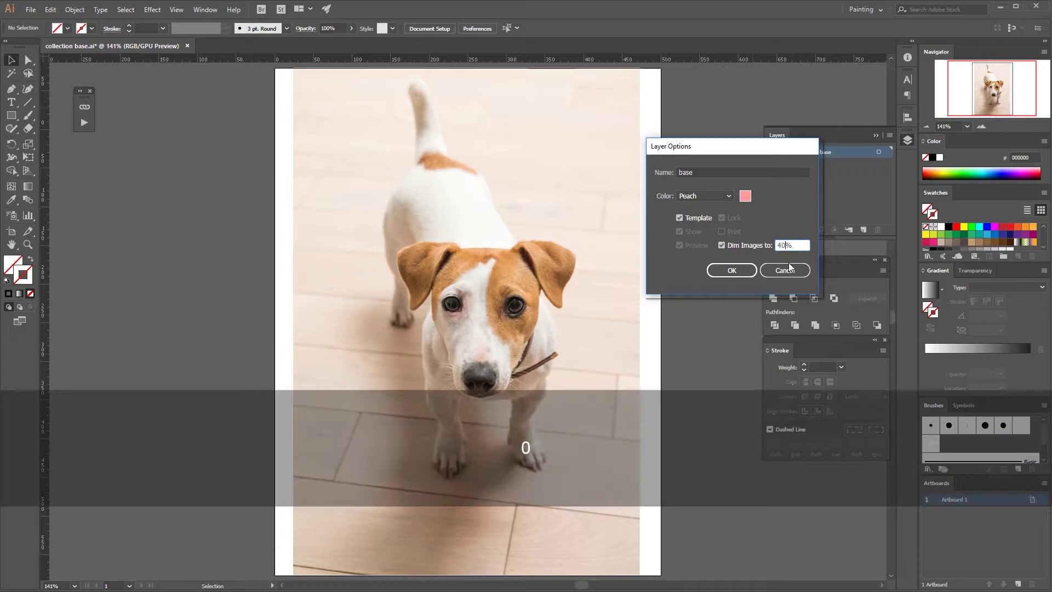
pyautogui.click(751, 272)
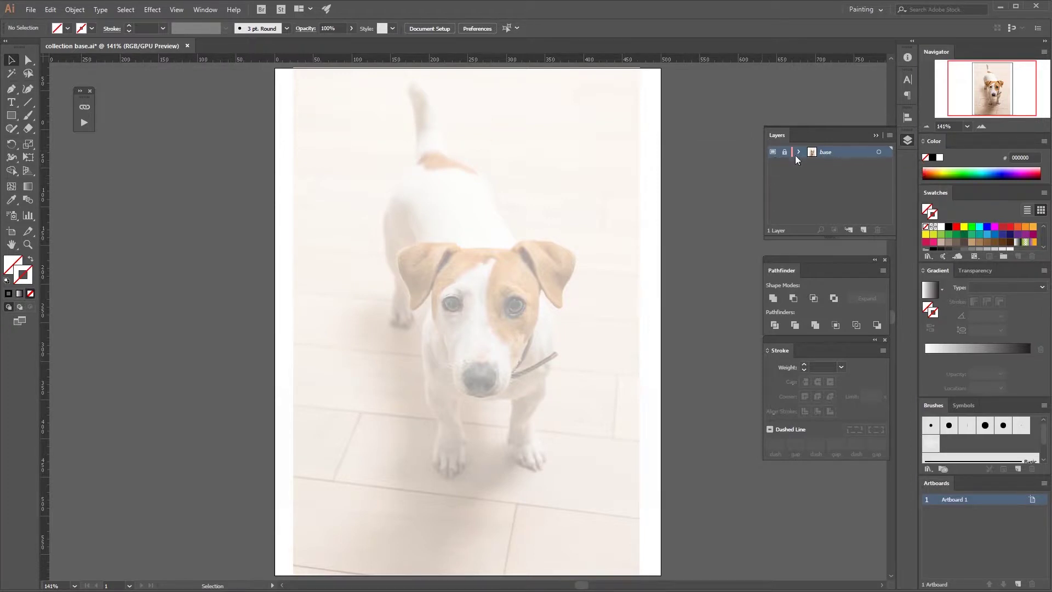
# Step: Create a new layer above the base layer and name it lineart
pyautogui.click(863, 229)
pyautogui.doubleClick(836, 153)
pyautogui.write('l')
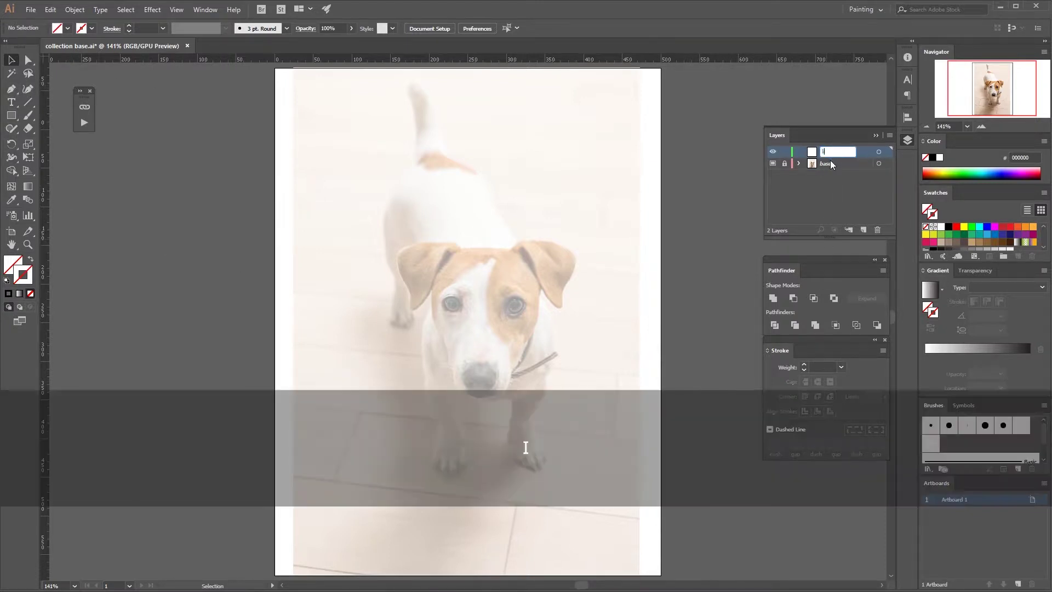
pyautogui.write('ineart')
pyautogui.click(838, 196)
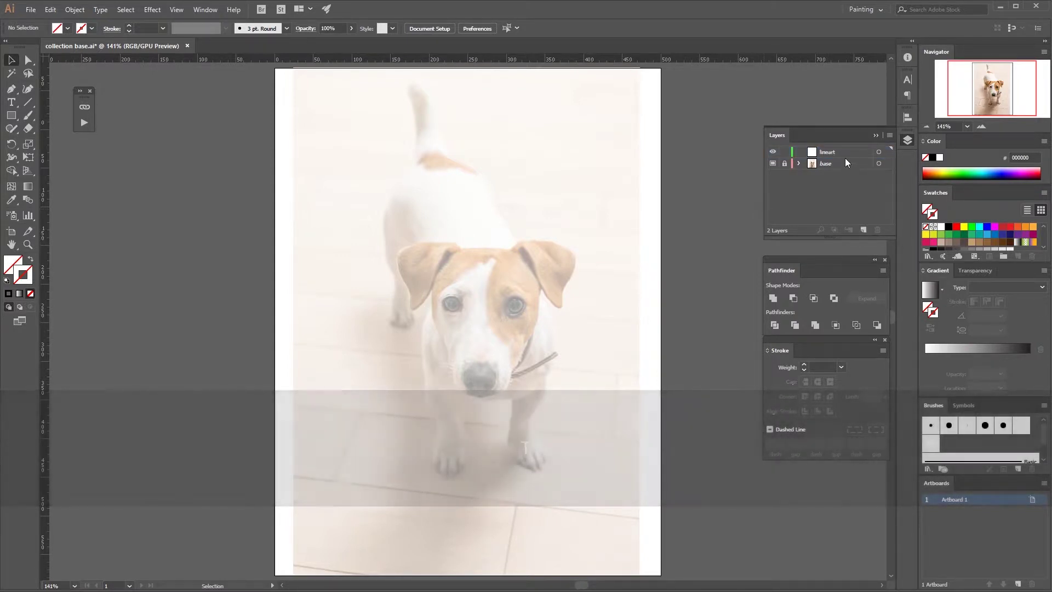
# Step: Set the lineart layer's selection color to Violet
pyautogui.doubleClick(842, 150)
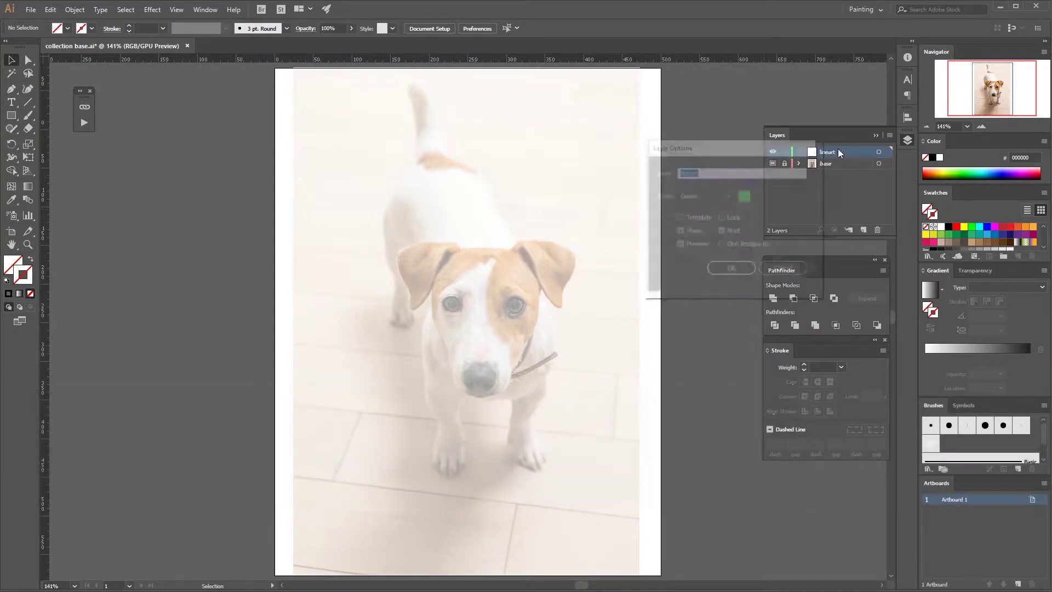
pyautogui.click(705, 196)
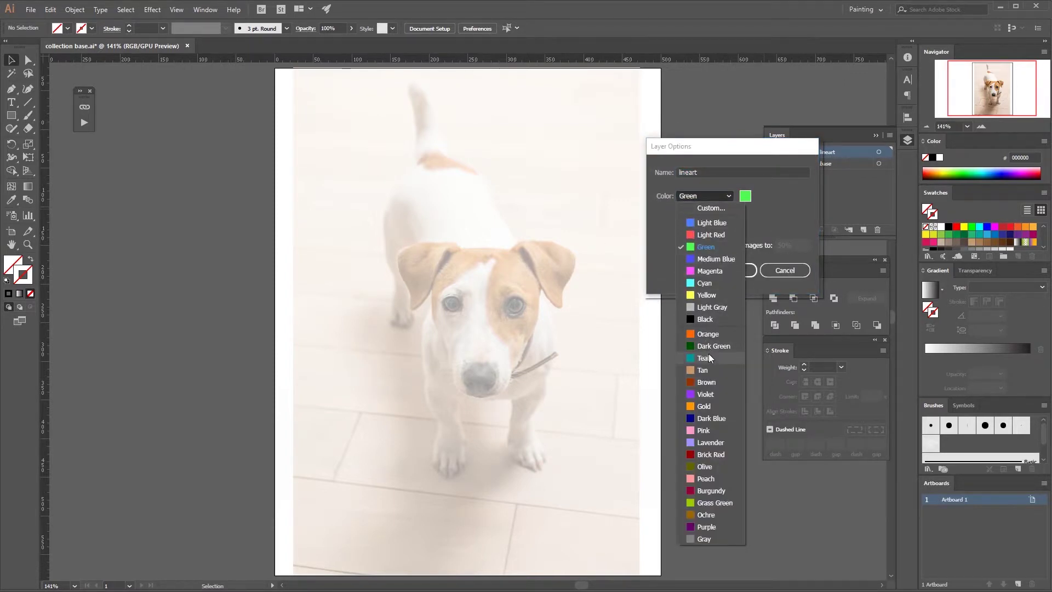
pyautogui.click(705, 394)
pyautogui.click(737, 268)
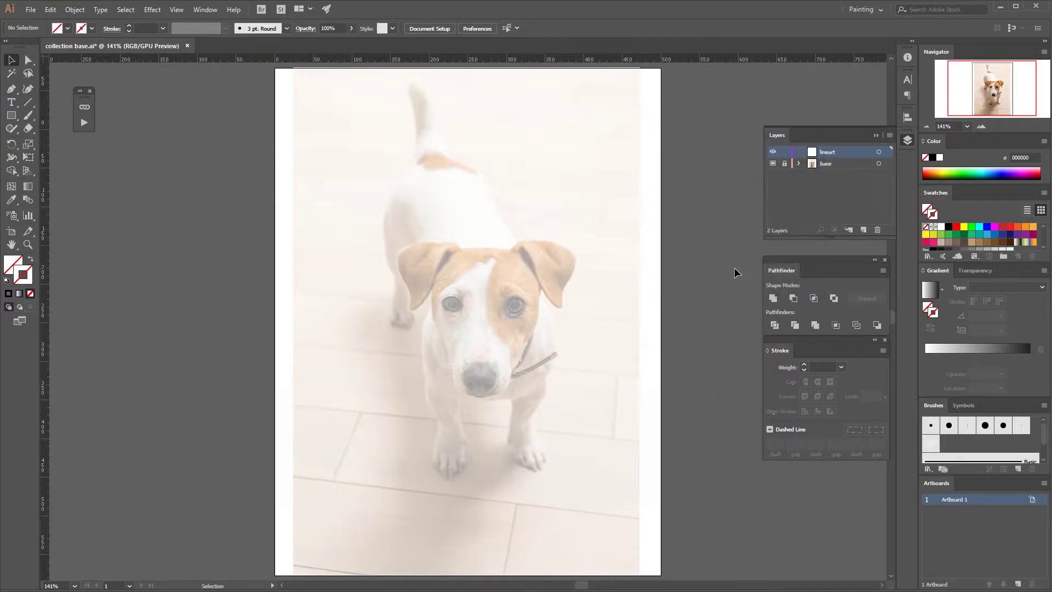
# Step: Trace the top of the dog's head between its ears with one curved Pen segment, and angle the outgoing handle upward along the left-hand ear
pyautogui.press('space')
pyautogui.moveTo(470, 299)
pyautogui.mouseDown()
pyautogui.moveTo(482, 287)
pyautogui.moveTo(494, 304)
pyautogui.moveTo(481, 296)
pyautogui.mouseUp()
pyautogui.click(981, 127)
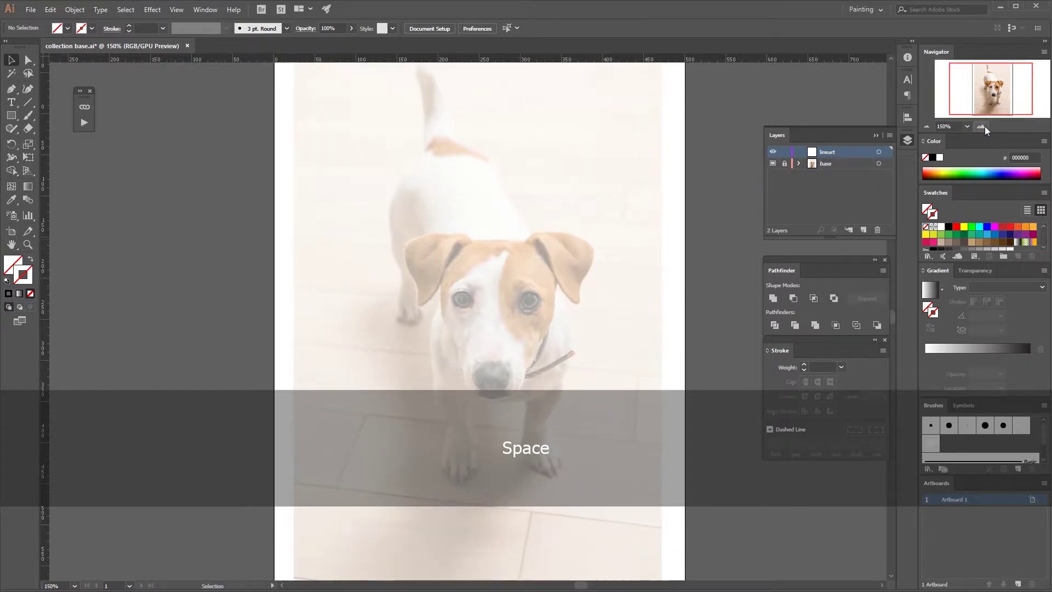
pyautogui.click(982, 126)
pyautogui.click(981, 126)
pyautogui.moveTo(591, 262); pyautogui.dragTo(537, 297)
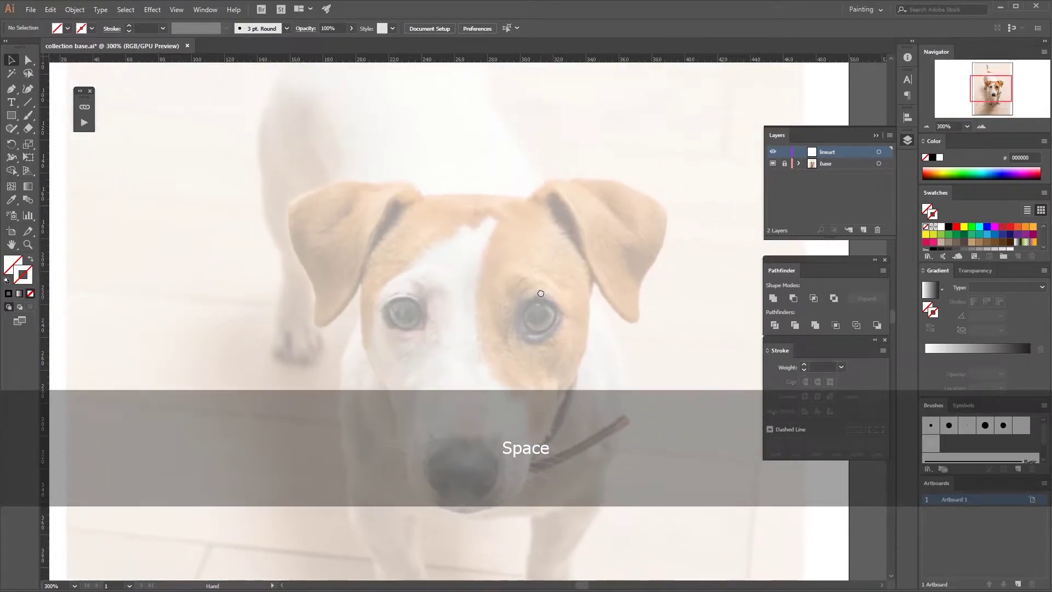
pyautogui.click(11, 89)
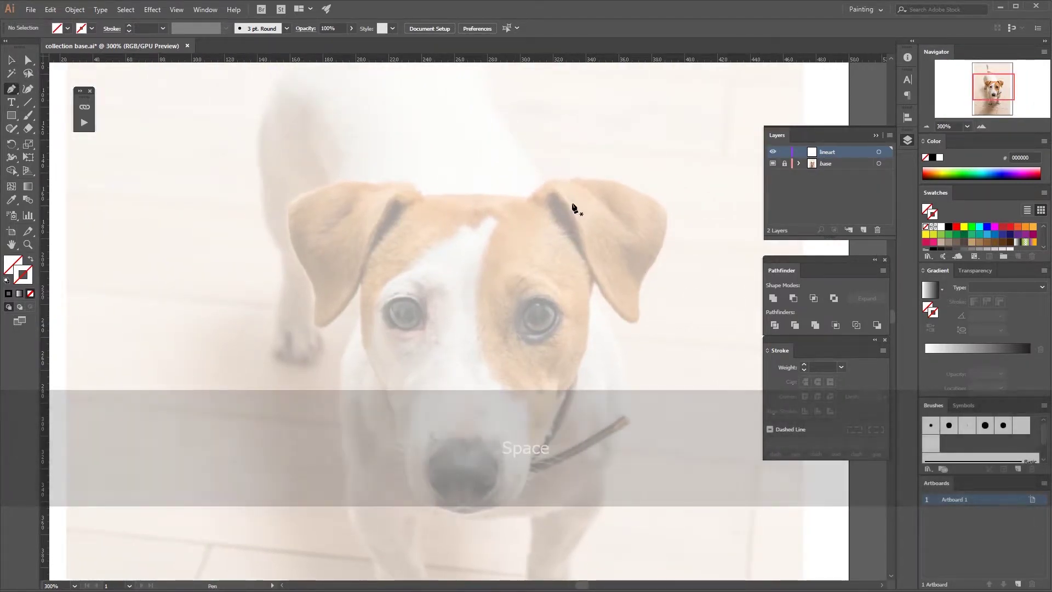
pyautogui.click(528, 198)
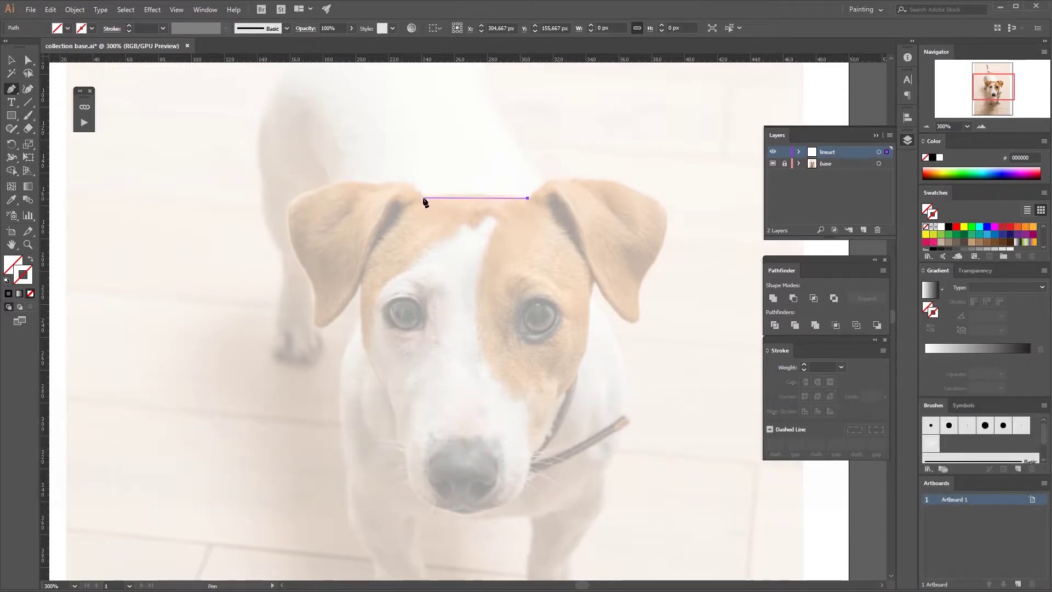
pyautogui.moveTo(423, 198); pyautogui.dragTo(382, 208)
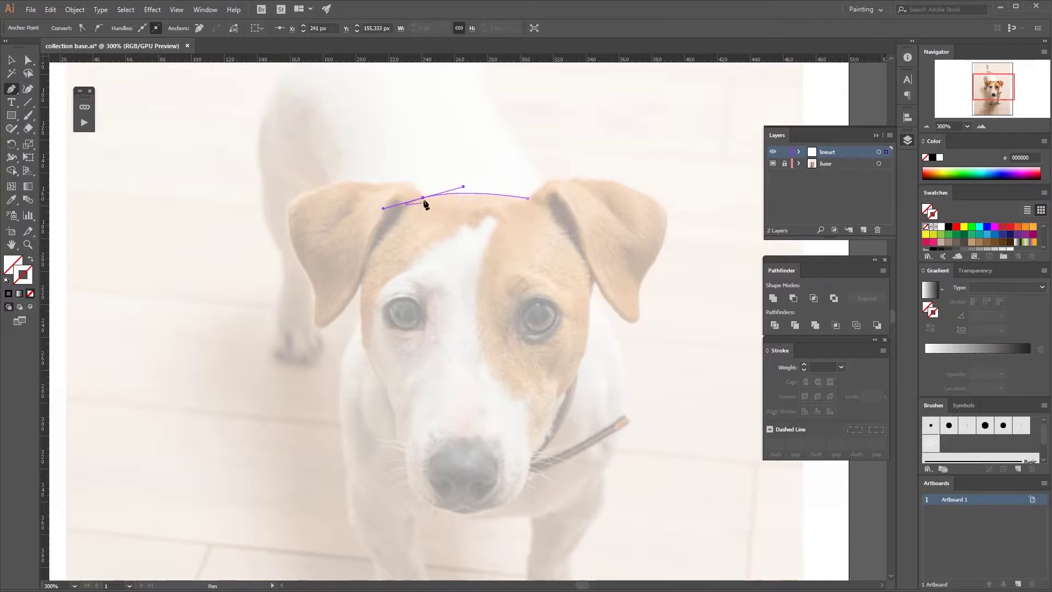
pyautogui.press('alt')
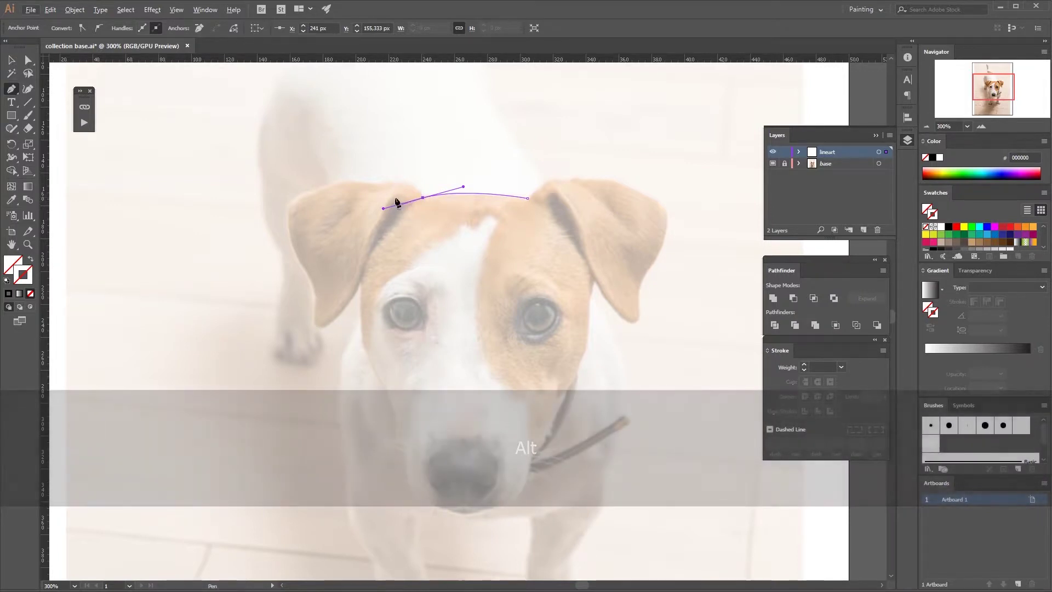
pyautogui.press('alt')
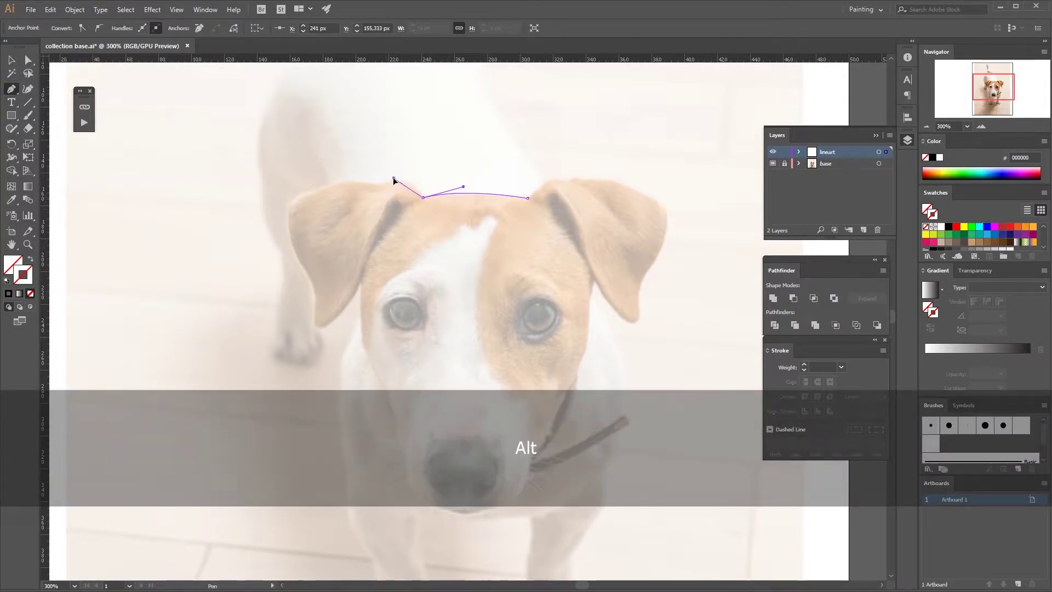
# Step: Re-angle the last anchor's outgoing handle and trace the upper edge of the left-hand ear with curved Pen segments
pyautogui.moveTo(393, 177); pyautogui.dragTo(402, 169)
pyautogui.moveTo(412, 166)
pyautogui.mouseDown()
pyautogui.moveTo(457, 182)
pyautogui.moveTo(412, 172)
pyautogui.moveTo(387, 195)
pyautogui.moveTo(403, 172)
pyautogui.moveTo(397, 180)
pyautogui.mouseUp()
pyautogui.moveTo(455, 233); pyautogui.dragTo(420, 169)
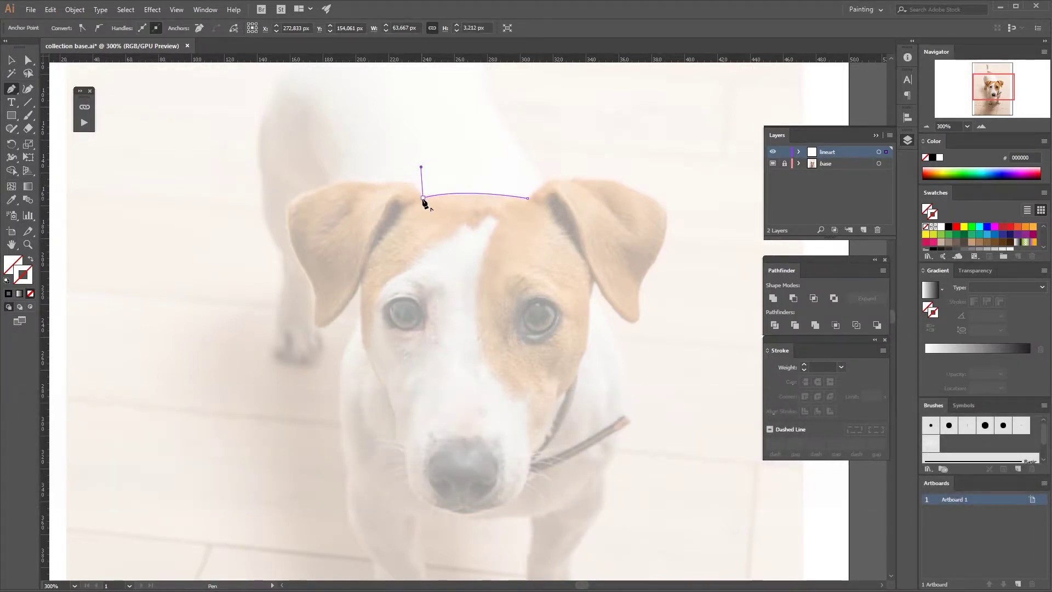
pyautogui.press('alt')
pyautogui.moveTo(423, 198); pyautogui.dragTo(342, 179)
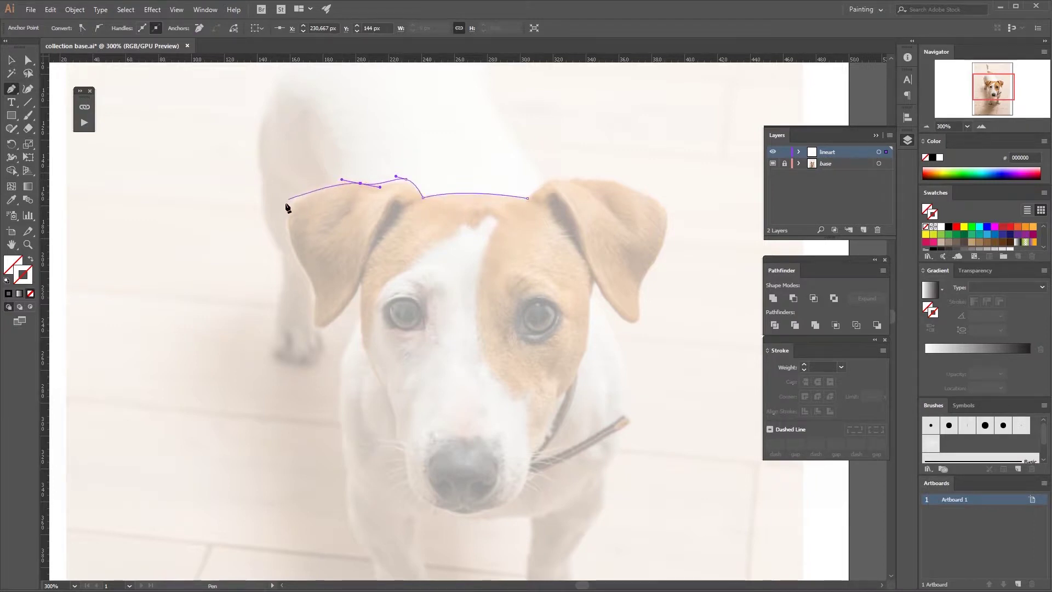
# Step: Trace the left-hand ear's outer edge and tip back to the cheek, and remove the last anchor's outgoing handle to make a corner
pyautogui.moveTo(286, 207); pyautogui.dragTo(276, 227)
pyautogui.moveTo(313, 286); pyautogui.dragTo(374, 256)
pyautogui.hotkey('ctrl', 'z')
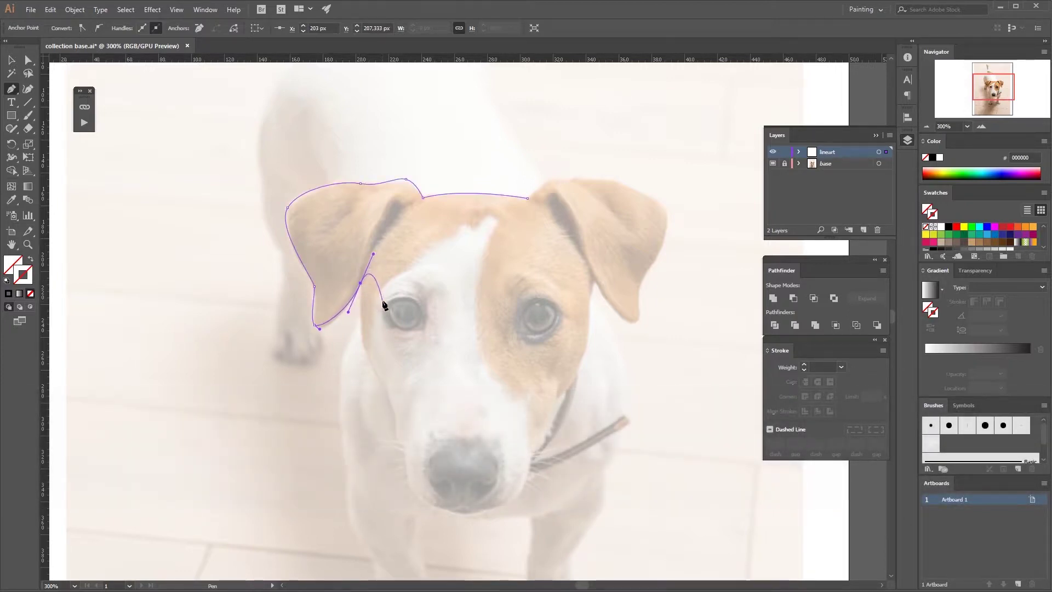
pyautogui.press('alt')
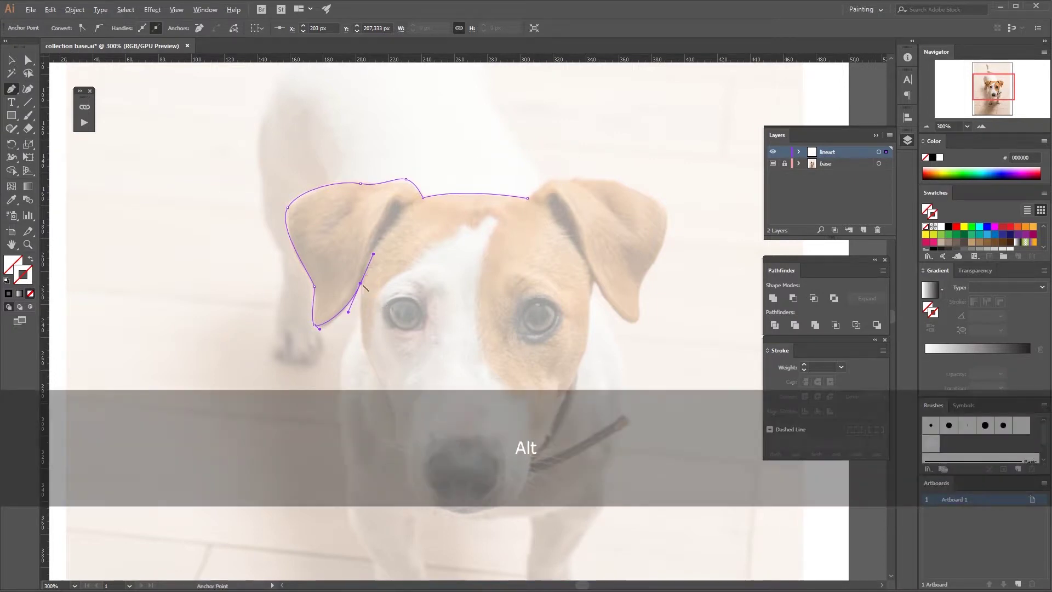
pyautogui.keyDown('alt'); pyautogui.click(361, 284); pyautogui.keyUp('alt')
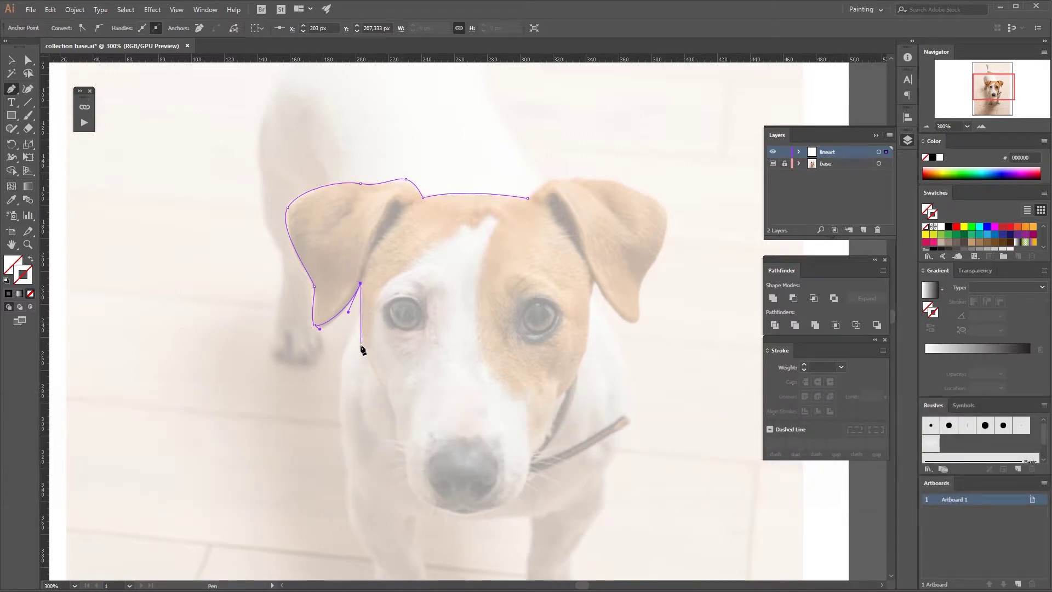
# Step: Continue the path along the left-hand cheek to the side of the muzzle with short curves, ending in a corner anchor
pyautogui.click(365, 344)
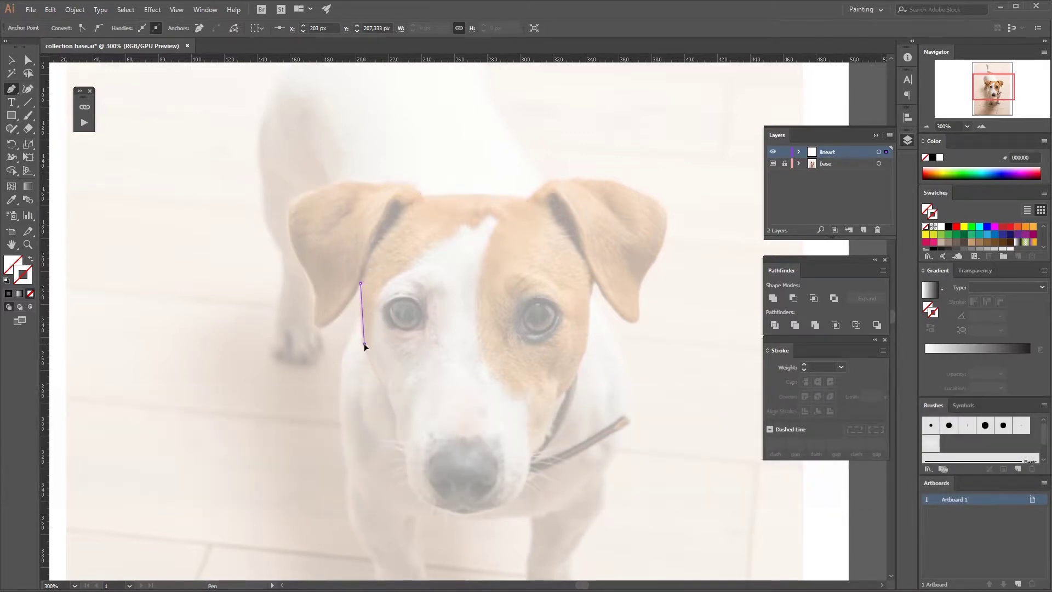
pyautogui.moveTo(364, 346); pyautogui.dragTo(370, 362)
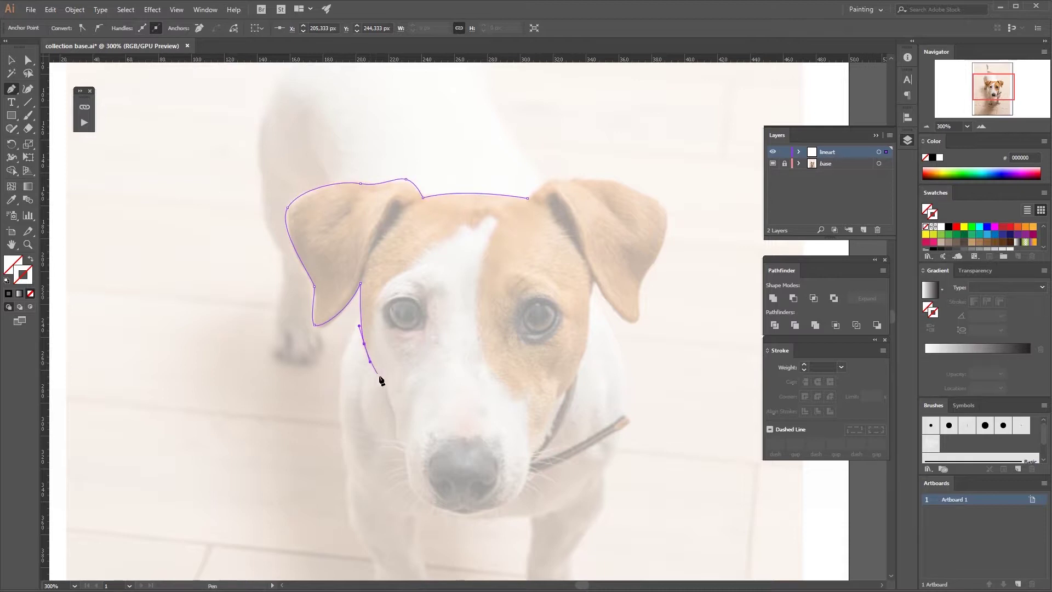
pyautogui.click(389, 393)
pyautogui.moveTo(391, 401); pyautogui.dragTo(392, 405)
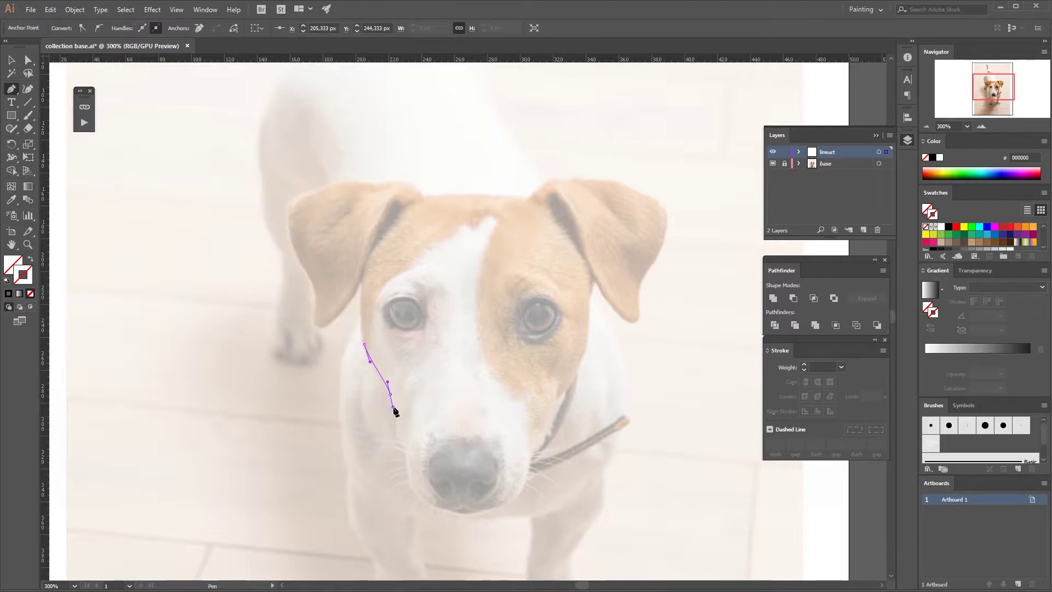
pyautogui.click(403, 442)
pyautogui.moveTo(403, 444); pyautogui.dragTo(409, 457)
pyautogui.press('alt')
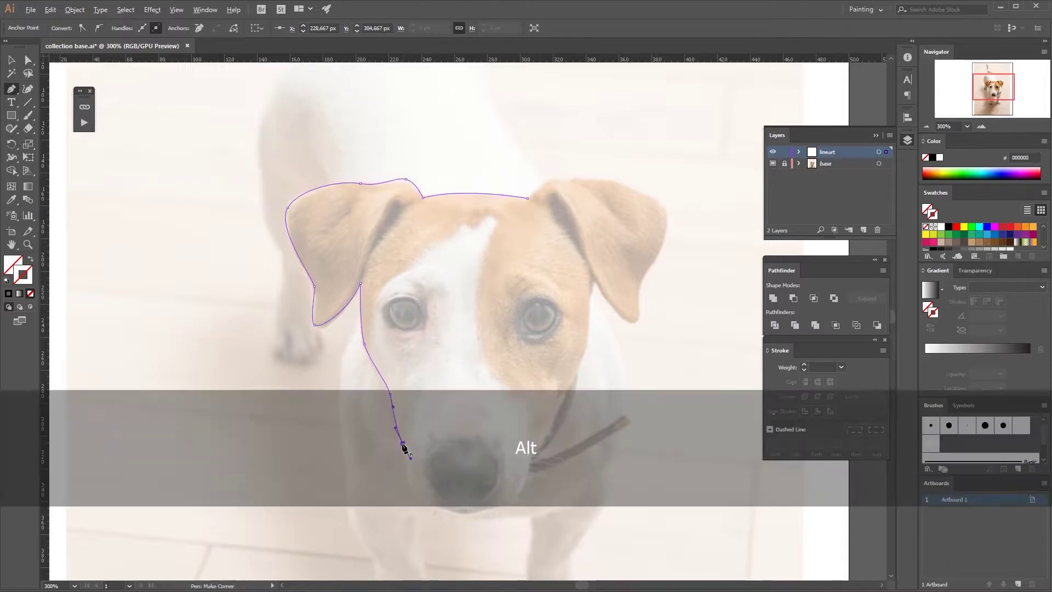
pyautogui.keyDown('alt'); pyautogui.click(403, 444); pyautogui.keyUp('alt')
# Step: Curve the path around the lower muzzle to the chin, and trace a shallow pointed dip under the mouth with corner anchors
pyautogui.scroll(-4, 425, 370)
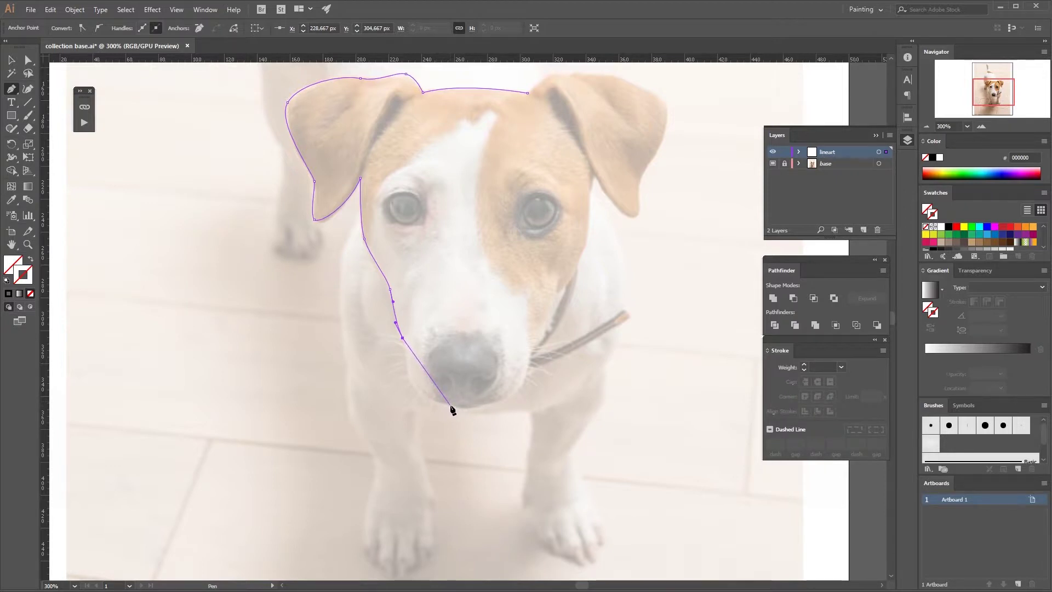
pyautogui.moveTo(450, 406); pyautogui.dragTo(509, 407)
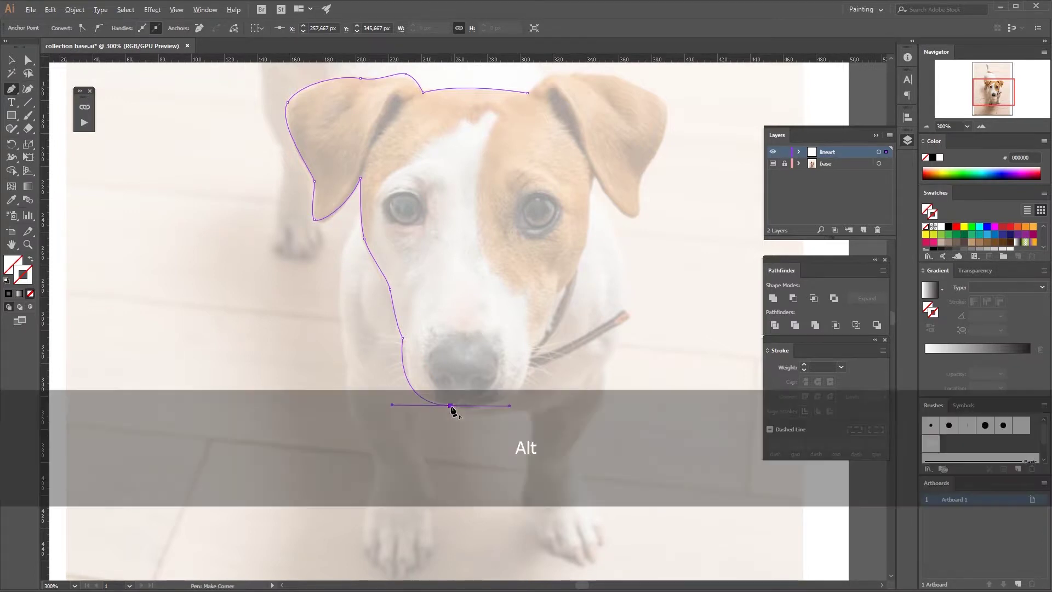
pyautogui.keyDown('alt'); pyautogui.click(450, 405); pyautogui.keyUp('alt')
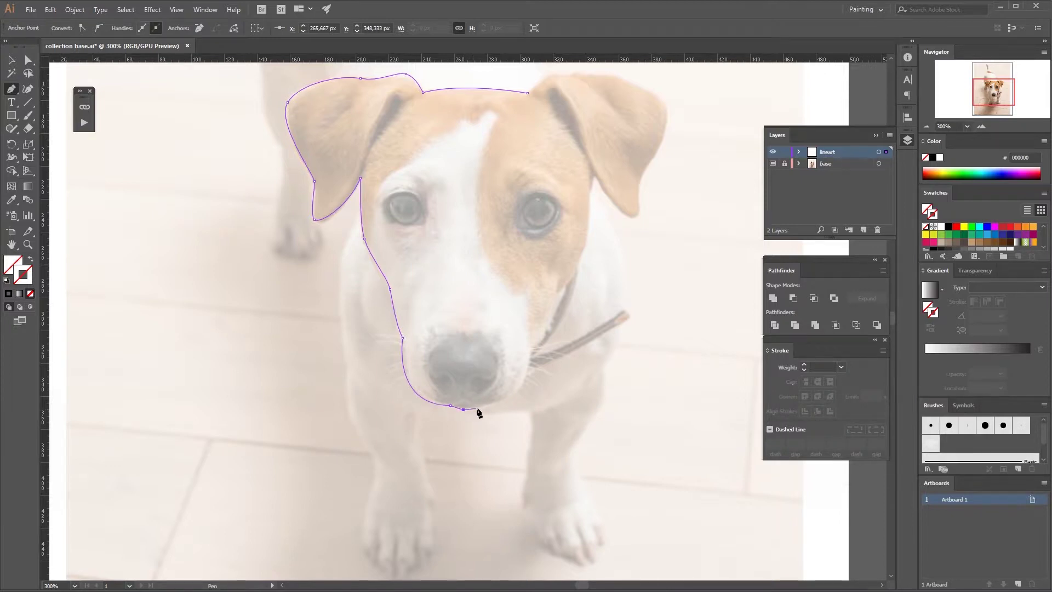
pyautogui.moveTo(463, 409); pyautogui.dragTo(479, 407)
pyautogui.click(481, 405)
# Step: Trace up the right-hand side of the muzzle and cheek, around the right-hand ear, and close the head outline
pyautogui.moveTo(532, 339); pyautogui.dragTo(558, 265)
pyautogui.click(533, 340)
pyautogui.moveTo(589, 225); pyautogui.dragTo(637, 177)
pyautogui.click(594, 177)
pyautogui.moveTo(667, 107); pyautogui.dragTo(659, 75)
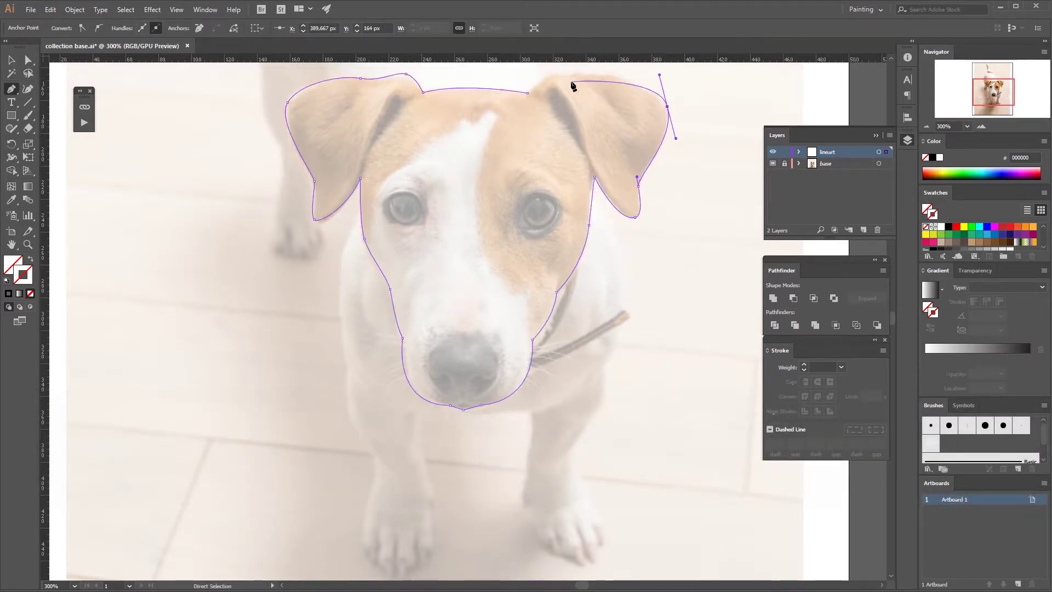
pyautogui.moveTo(571, 74); pyautogui.dragTo(558, 73)
pyautogui.click(541, 77)
# Step: Try selecting the whole head outline and moving part of it at the muzzle with Direct Selection, and undo the move
pyautogui.press('v')
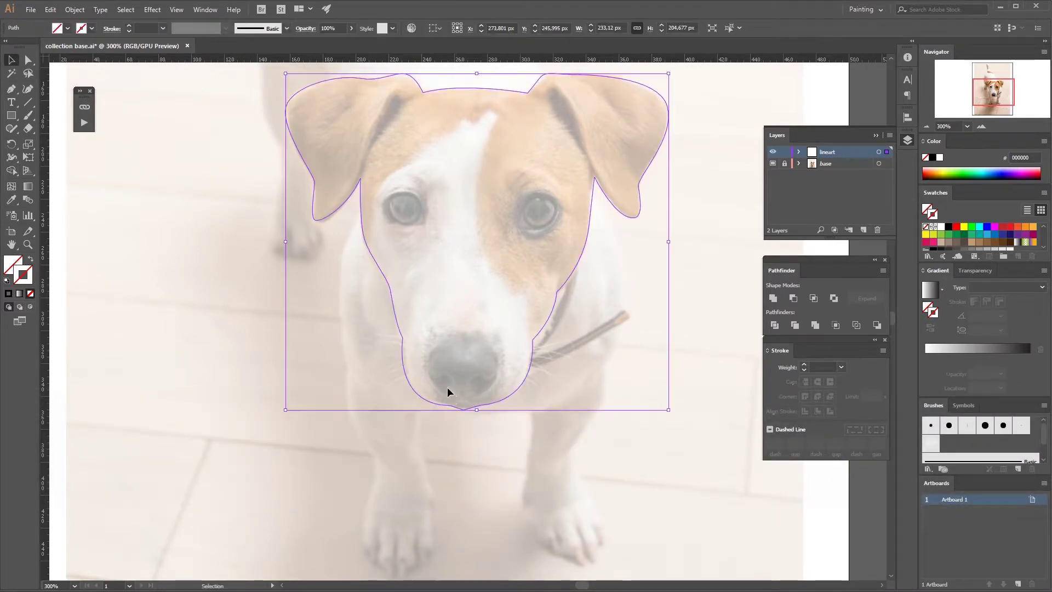
pyautogui.moveTo(474, 421); pyautogui.dragTo(479, 425)
pyautogui.press('a')
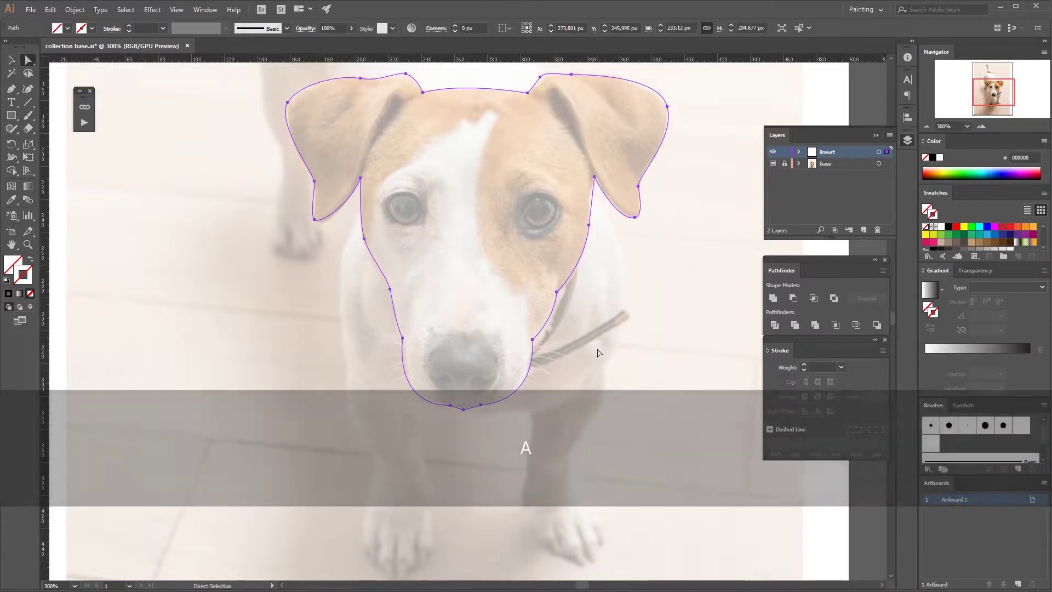
pyautogui.click(594, 349)
pyautogui.press('v')
pyautogui.moveTo(492, 312); pyautogui.dragTo(569, 376)
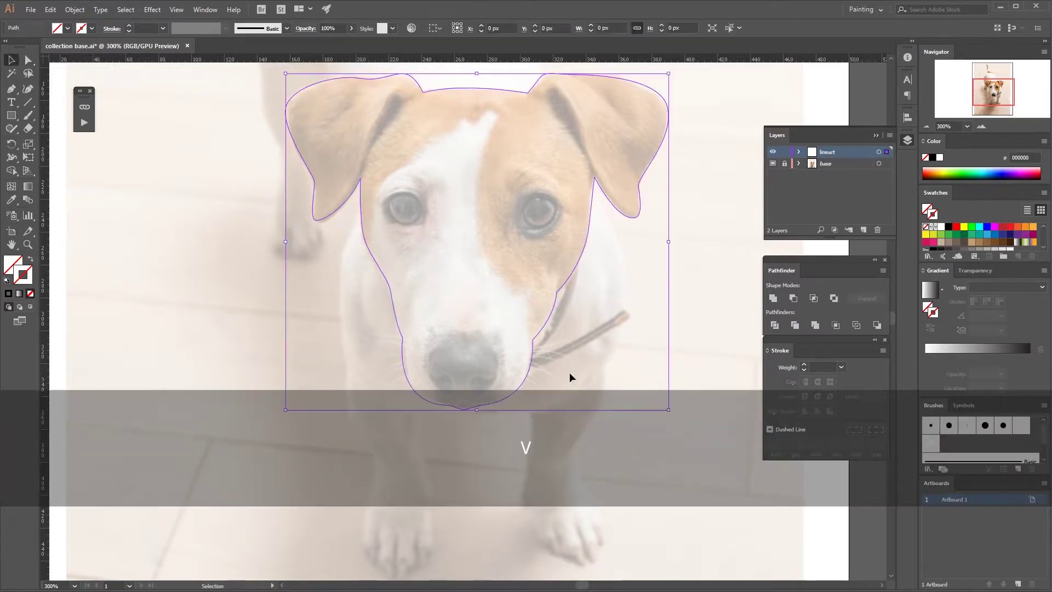
pyautogui.press('a')
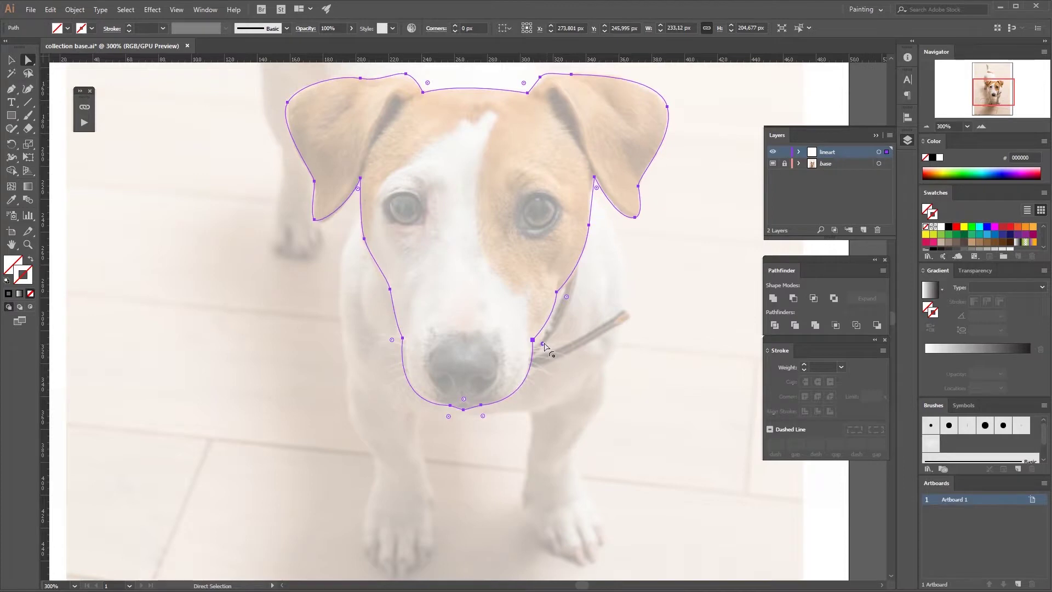
pyautogui.moveTo(542, 344); pyautogui.dragTo(778, 462)
pyautogui.hotkey('ctrl', 'z')
# Step: Adjust the bottom chin anchor and its curve with Direct Selection to round the dip beneath the nose
pyautogui.moveTo(463, 410); pyautogui.dragTo(467, 416)
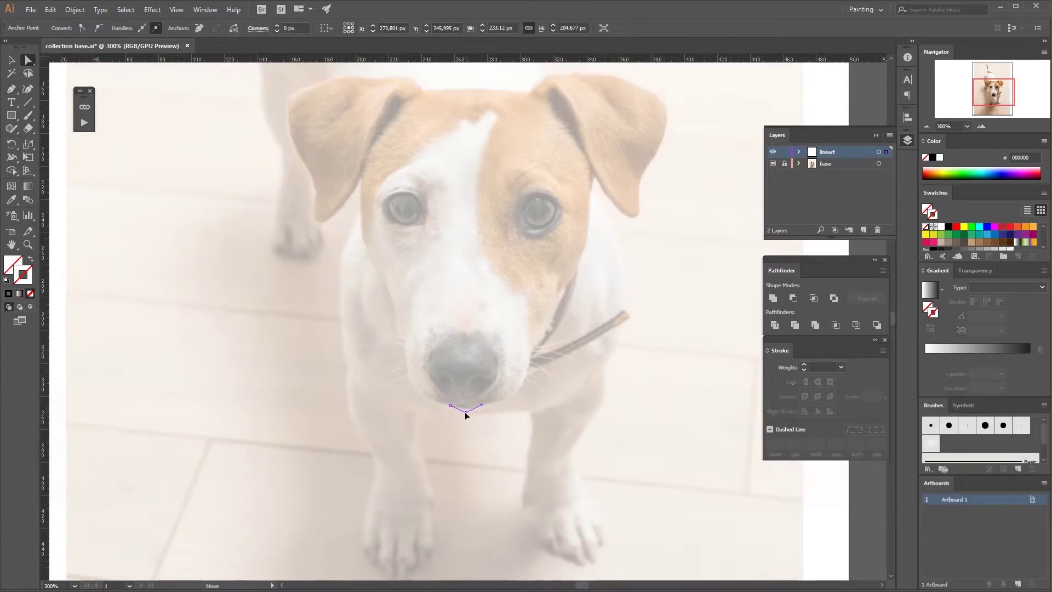
pyautogui.moveTo(466, 416); pyautogui.dragTo(467, 355)
pyautogui.click(482, 313)
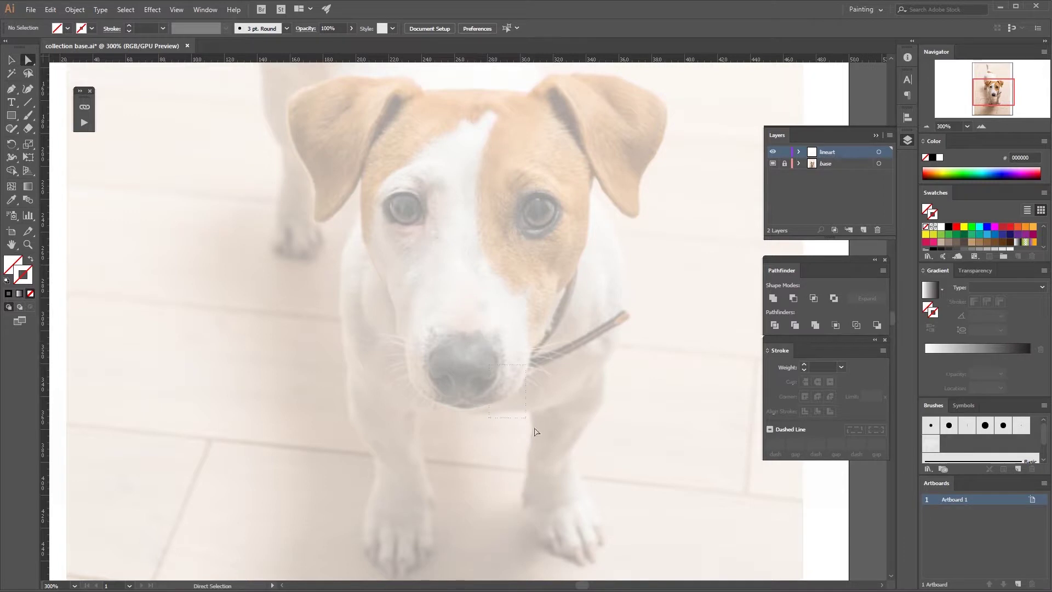
# Step: Select the head outline at the muzzle, give it a black stroke, and deselect it
pyautogui.moveTo(535, 432); pyautogui.dragTo(535, 432)
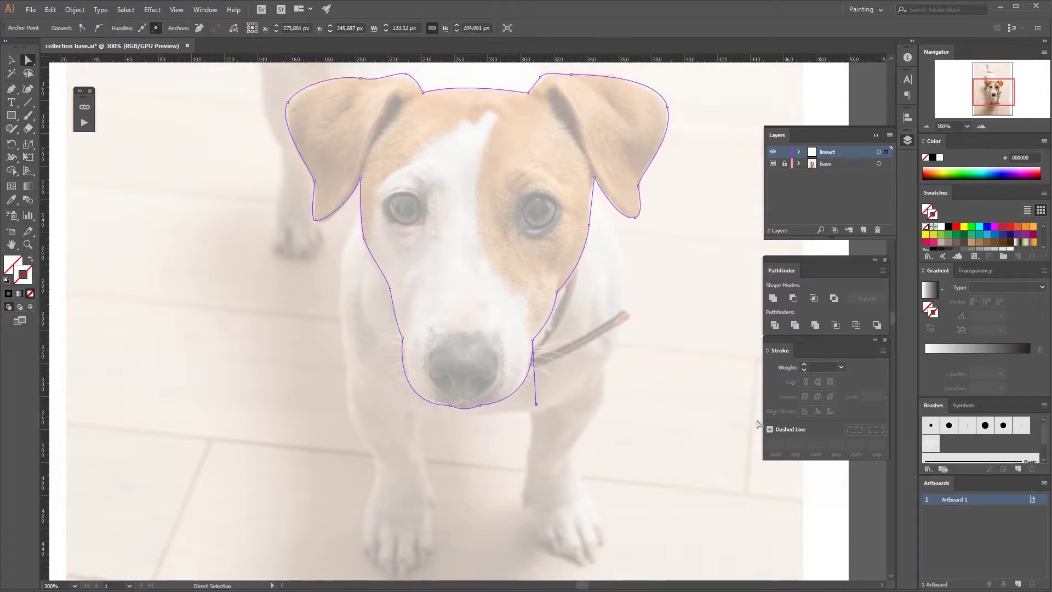
pyautogui.click(948, 227)
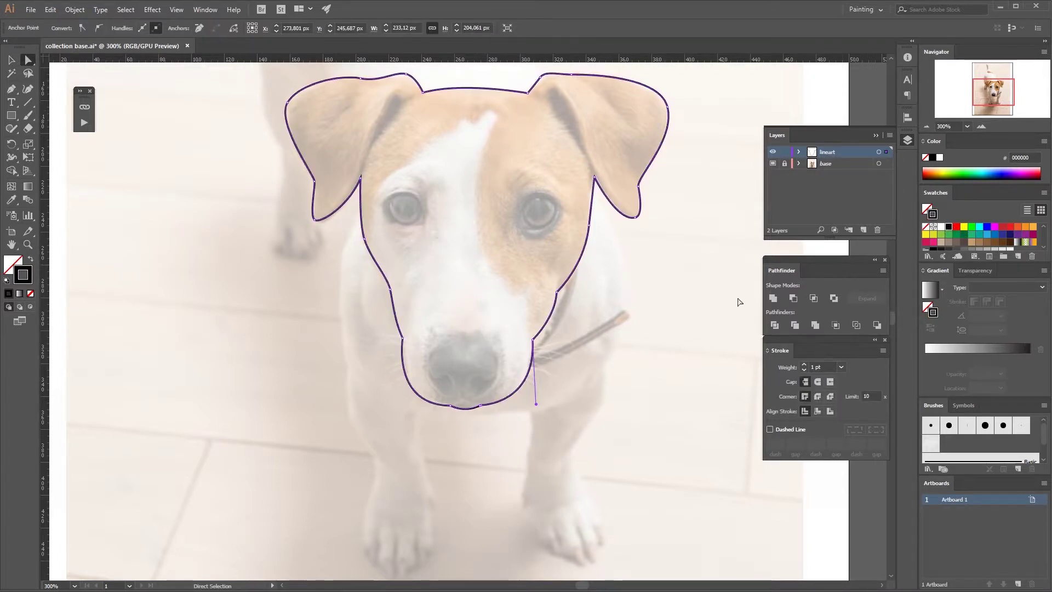
pyautogui.click(722, 309)
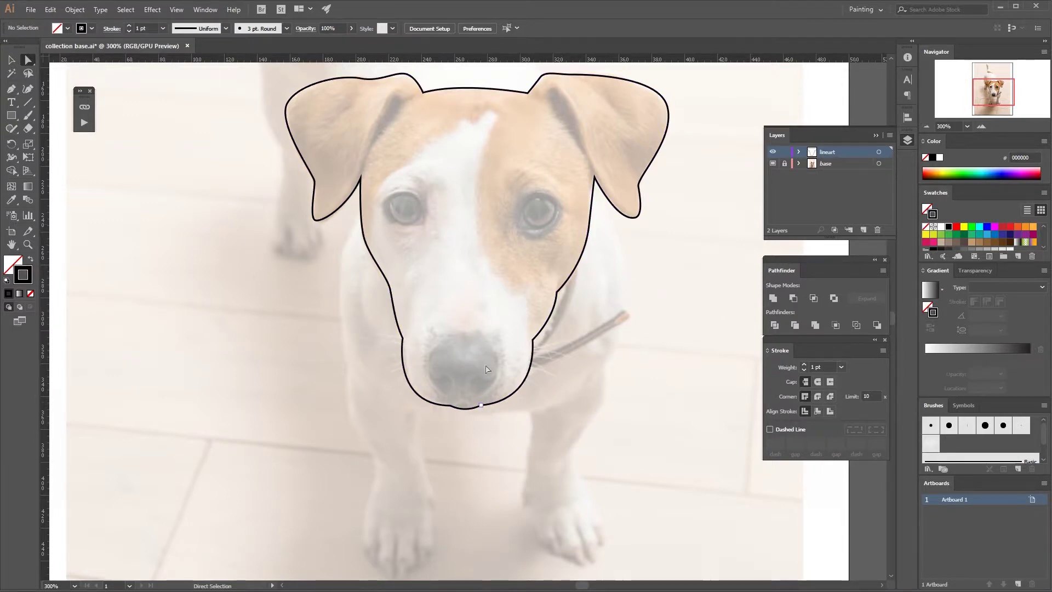
# Step: Draw a straight horizontal test line with the Pen tool beside the dog's right-hand cheek
pyautogui.press('space')
pyautogui.moveTo(488, 312); pyautogui.dragTo(495, 340)
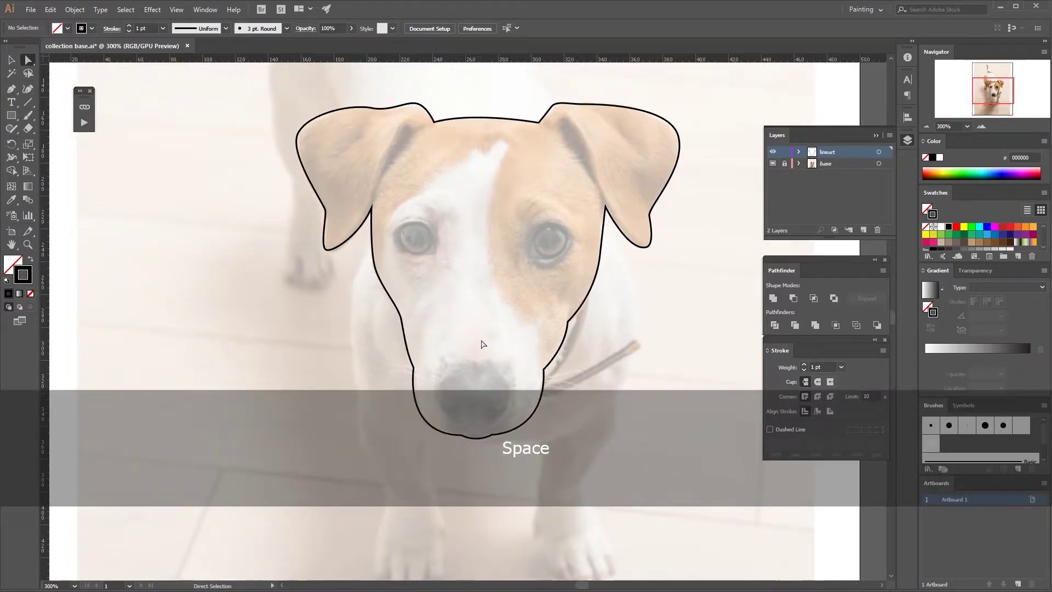
pyautogui.press('p')
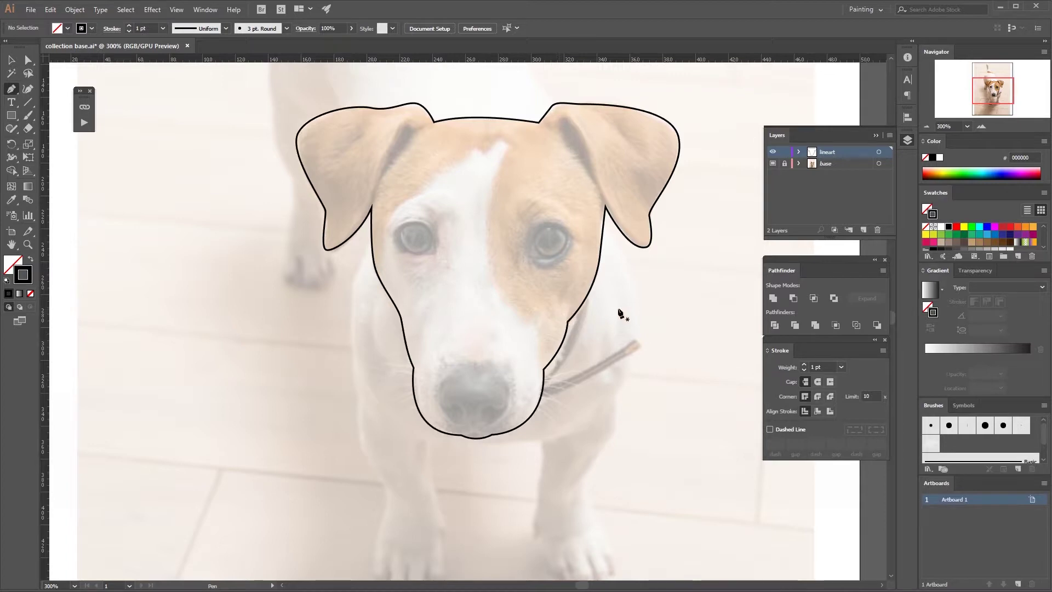
pyautogui.press('space')
pyautogui.moveTo(619, 313); pyautogui.dragTo(582, 304)
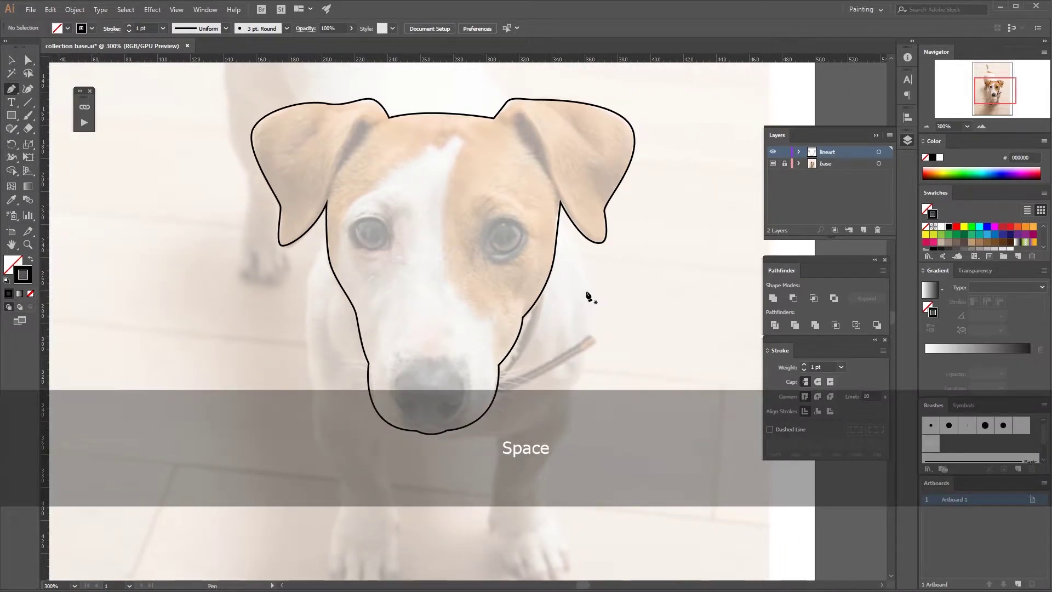
pyautogui.click(586, 291)
pyautogui.press('shift')
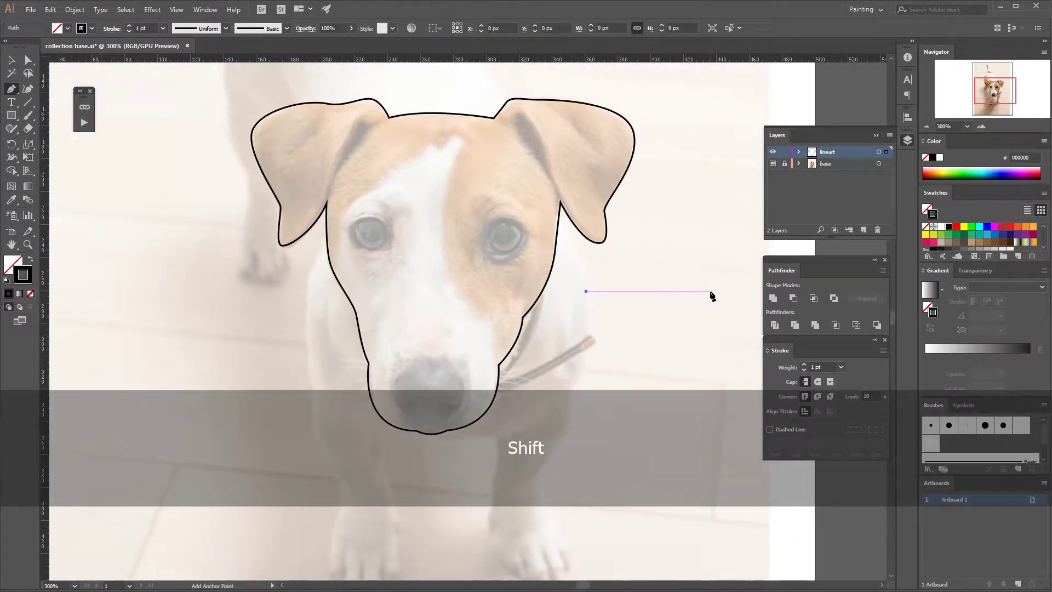
pyautogui.keyDown('shift'); pyautogui.click(711, 295); pyautogui.keyUp('shift')
pyautogui.press('p')
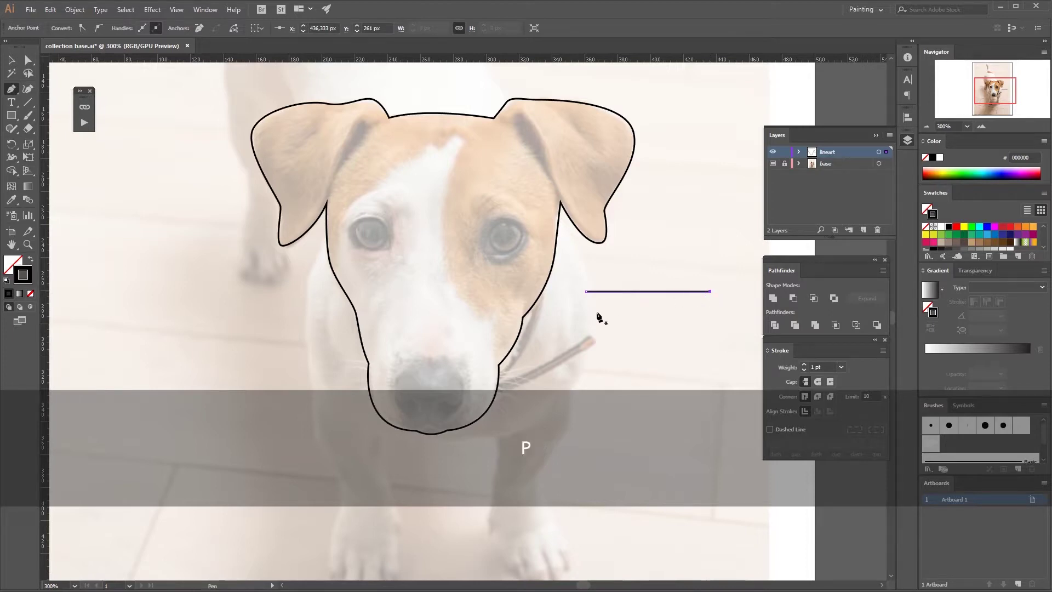
# Step: Try a second horizontal Pen line below the first, and remove the test lines
pyautogui.press('shift')
pyautogui.click(585, 311)
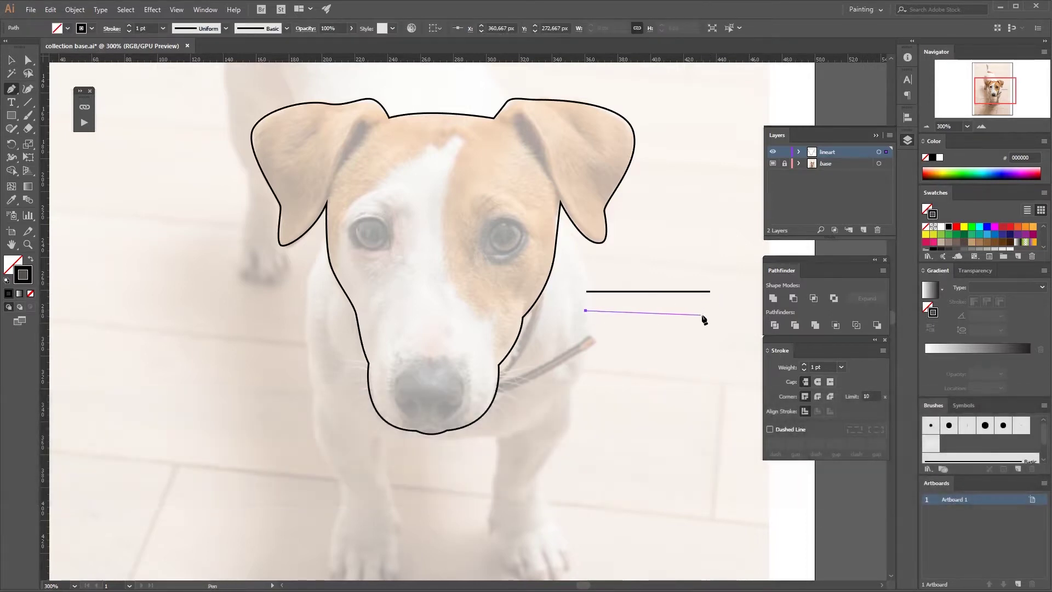
pyautogui.press('shift')
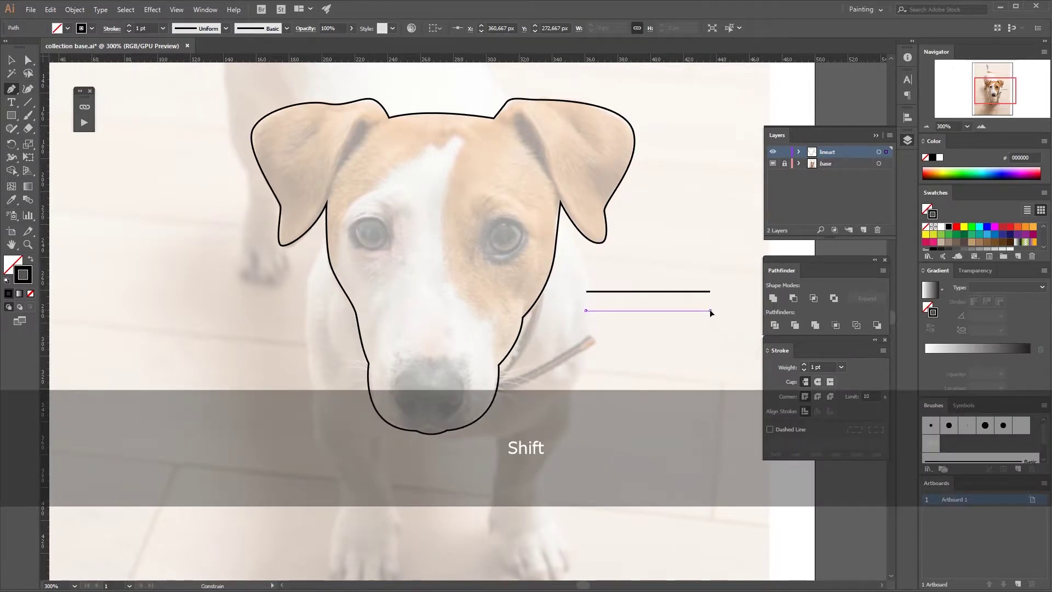
pyautogui.moveTo(710, 311); pyautogui.dragTo(662, 303)
pyautogui.hotkey('ctrl', 'z')
pyautogui.press('space')
pyautogui.press('v')
pyautogui.click(621, 336)
pyautogui.press('Delete')
# Step: Set the head outline's stroke weight to 2 pt with a round cap and round join, and deselect it
pyautogui.press('space')
pyautogui.click(603, 301)
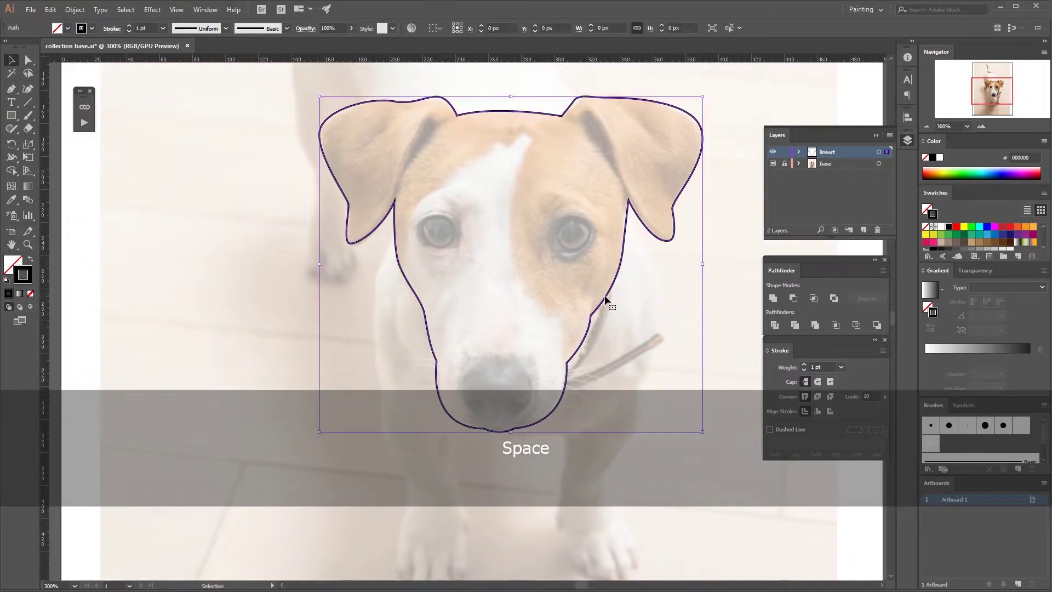
pyautogui.click(804, 365)
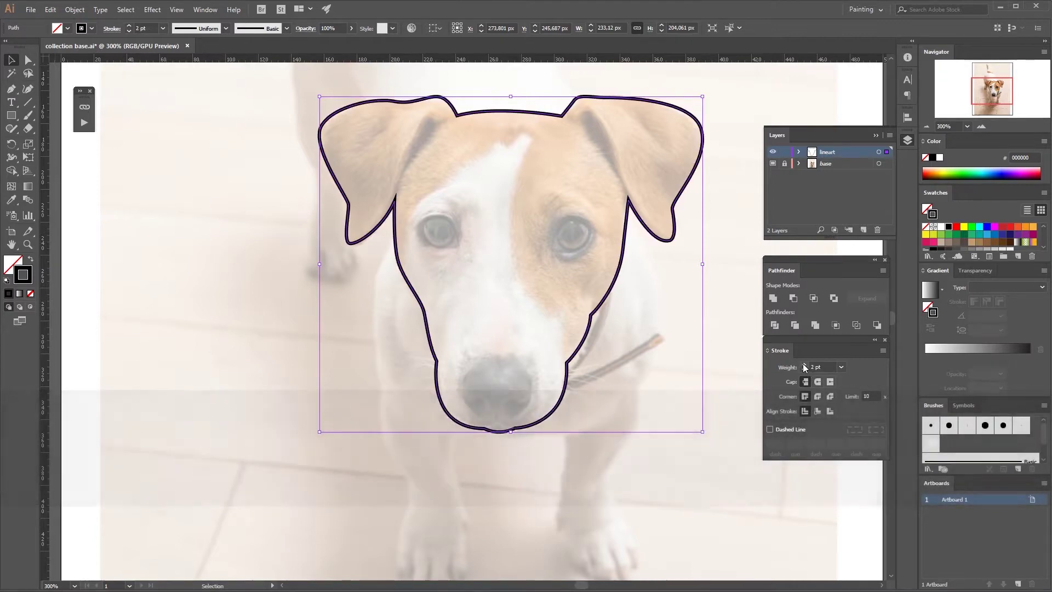
pyautogui.click(817, 394)
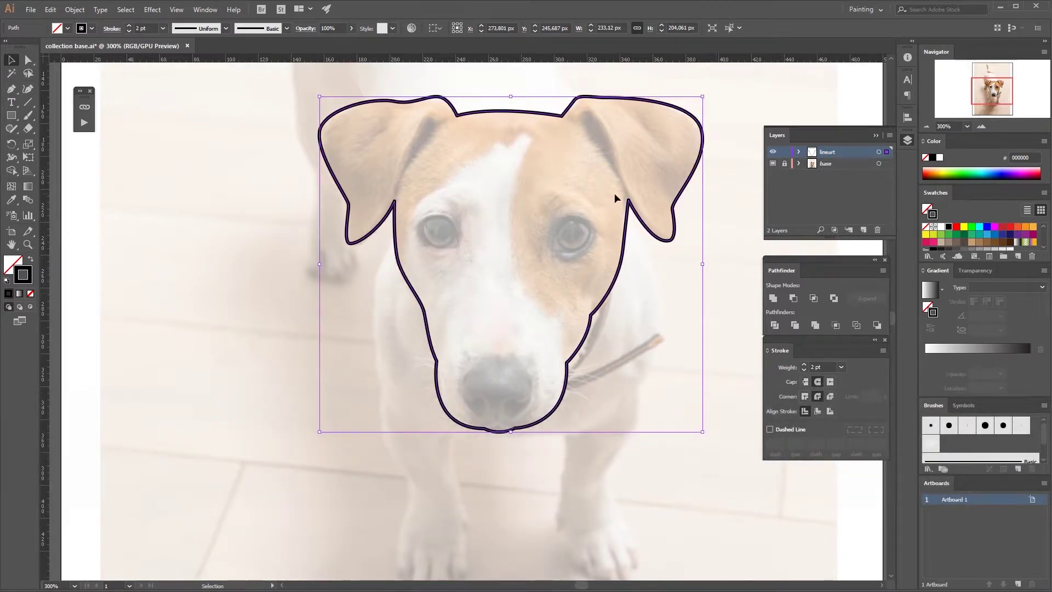
pyautogui.click(652, 422)
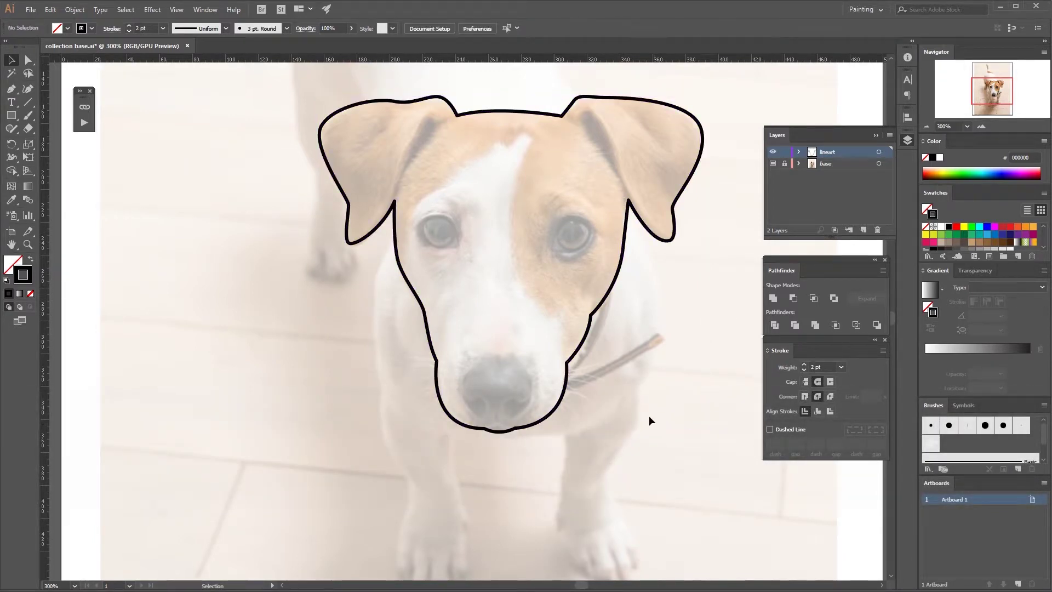
# Step: Apply the elliptical variable width profile with tapered ends to the head outline's stroke, and deselect it
pyautogui.moveTo(641, 311); pyautogui.dragTo(554, 331)
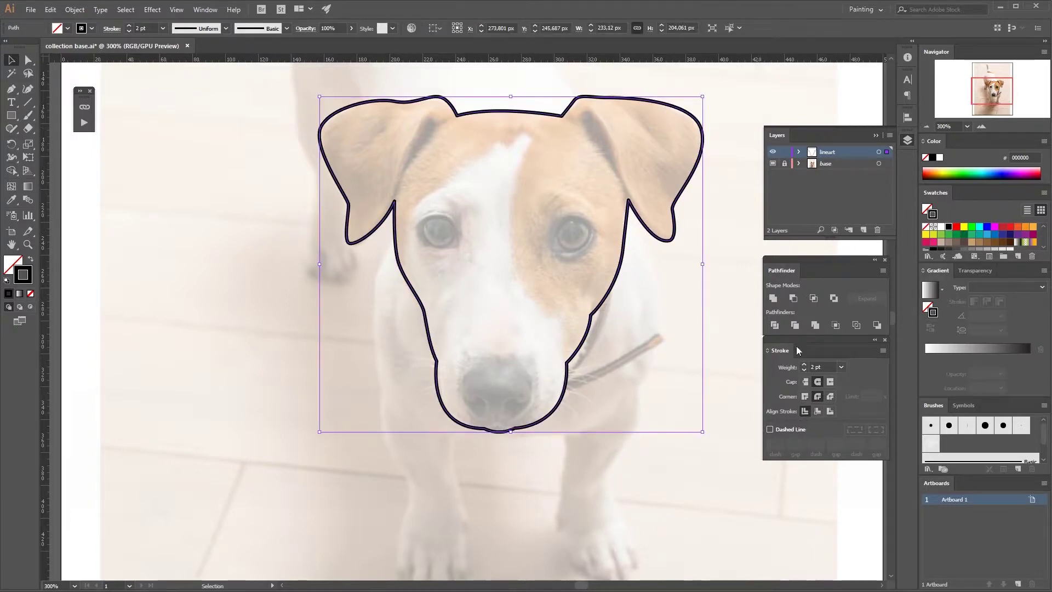
pyautogui.click(210, 28)
pyautogui.click(209, 68)
pyautogui.click(353, 268)
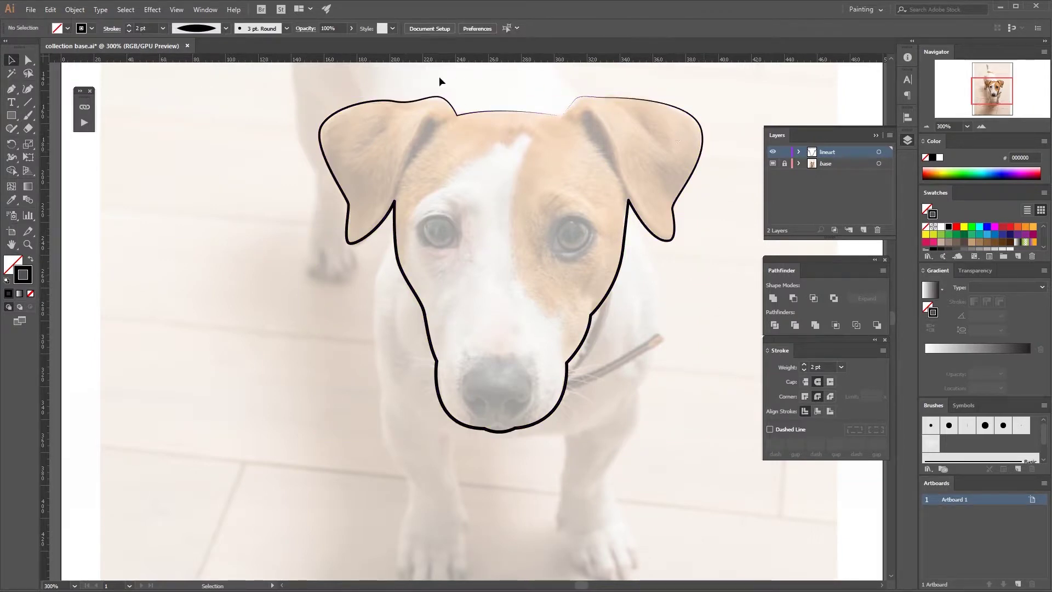
# Step: Apply the variable width profile with two bulges to the head outline's stroke, and deselect it
pyautogui.click(431, 97)
pyautogui.click(226, 28)
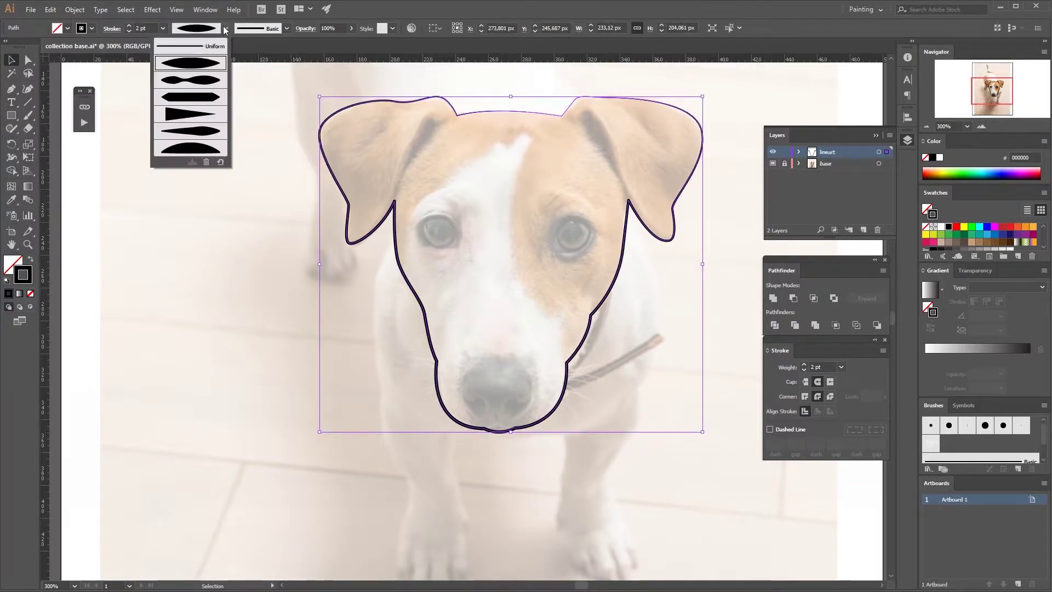
pyautogui.click(201, 83)
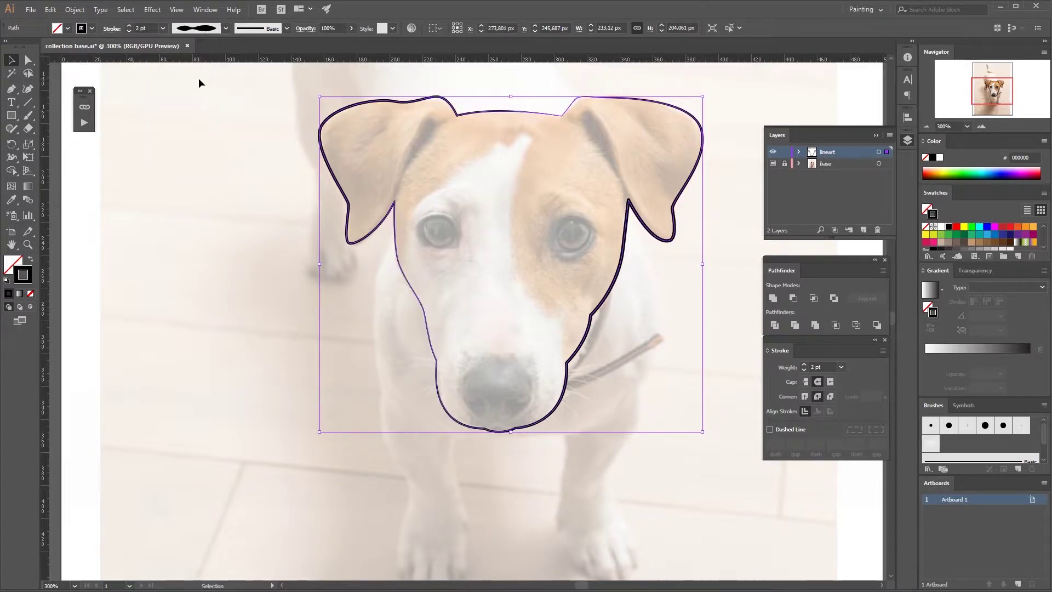
pyautogui.click(623, 304)
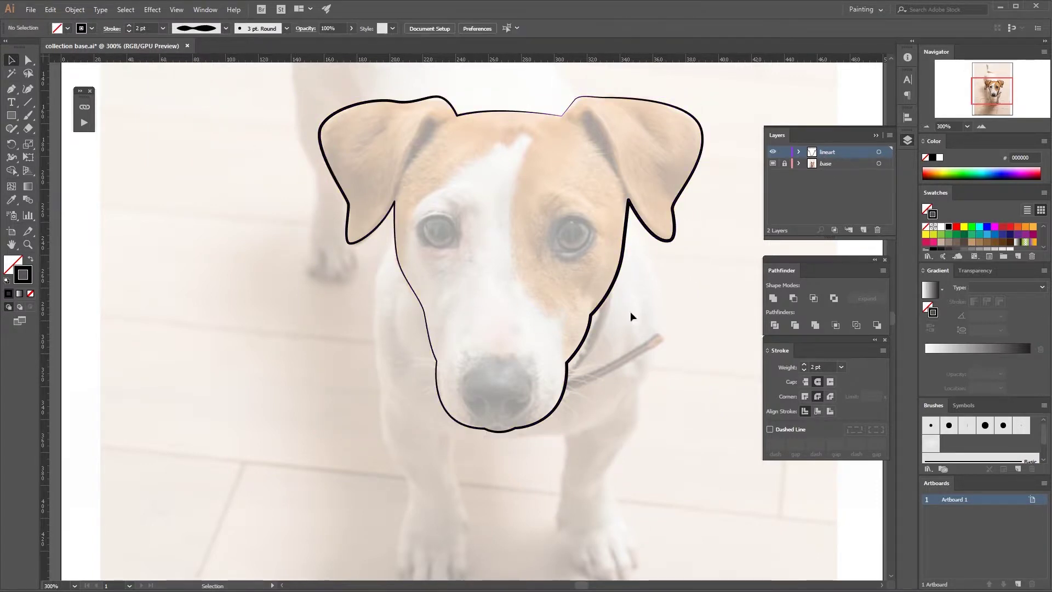
# Step: Try the pointed width profile that is thickest near one end on the head outline, and deselect it
pyautogui.click(420, 101)
pyautogui.click(226, 28)
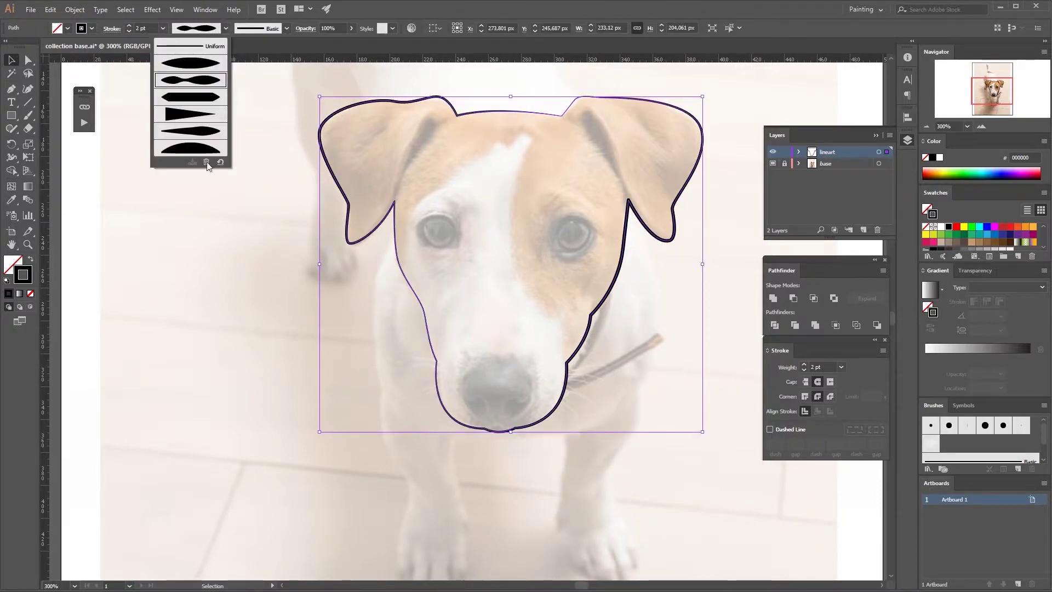
pyautogui.click(203, 131)
pyautogui.click(226, 192)
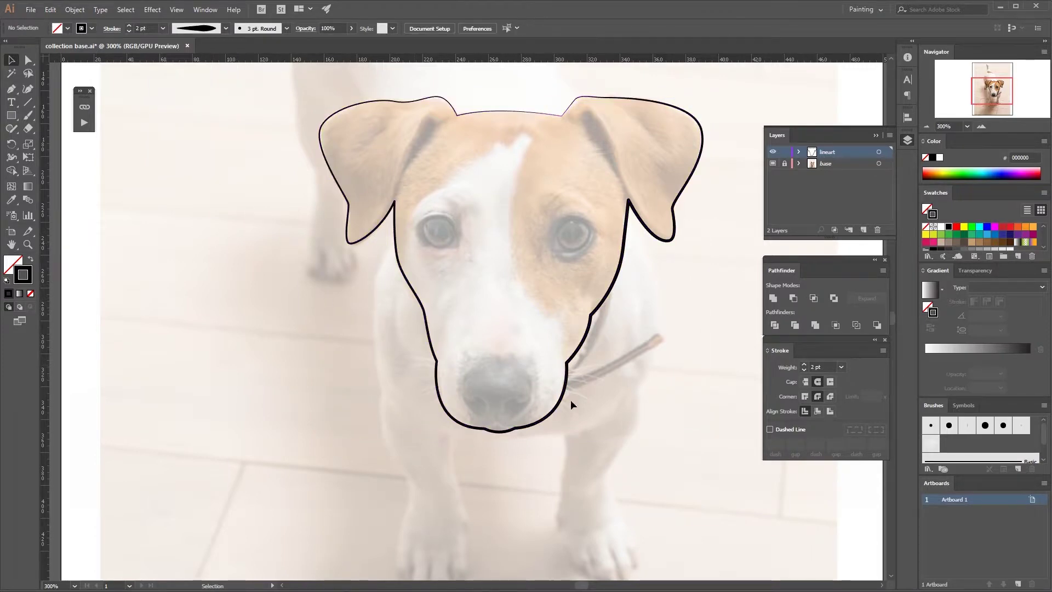
# Step: Set the head outline's stroke to the Uniform width profile, and deselect it
pyautogui.click(566, 365)
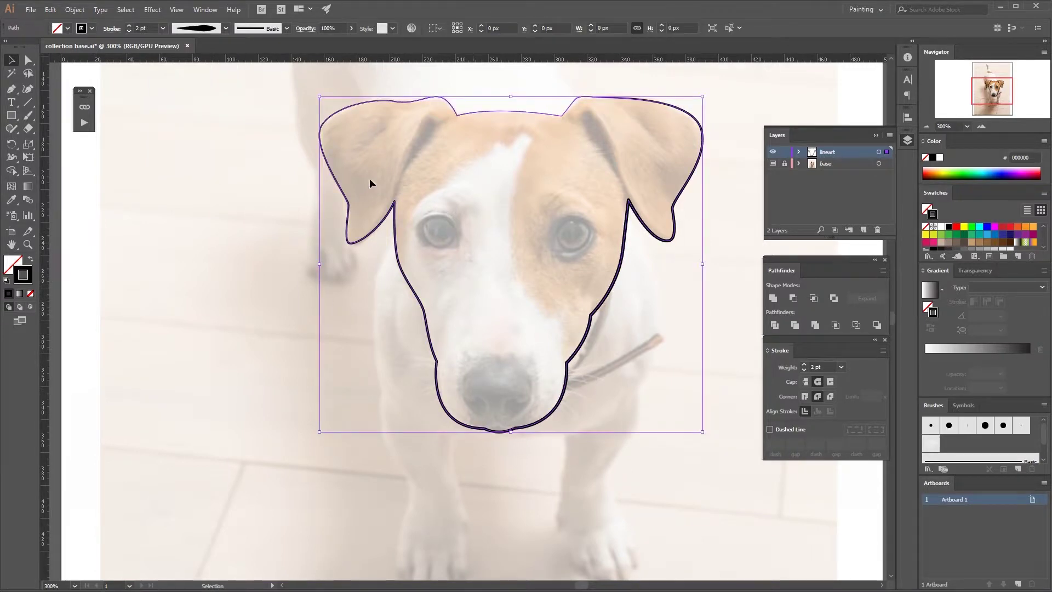
pyautogui.click(226, 28)
pyautogui.click(177, 48)
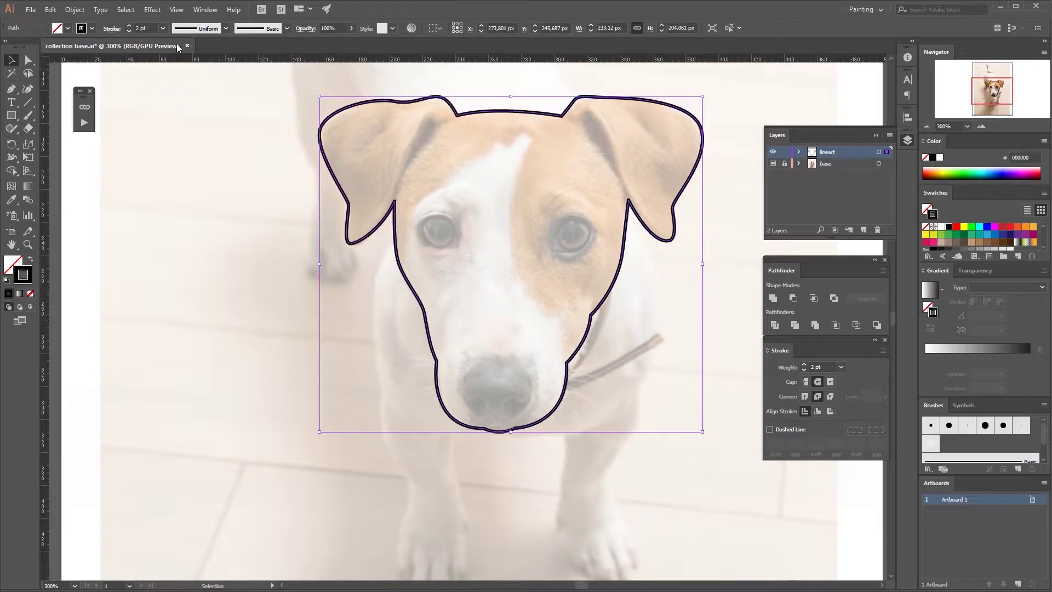
pyautogui.click(250, 231)
# Step: Set the head outline's stroke weight to 3 pt, and deselect it
pyautogui.click(570, 373)
pyautogui.click(804, 363)
pyautogui.click(675, 364)
# Step: Draw a closed triangle about 27 by 20 px with the Pen tool over the eye in the brown patch, marking its corners
pyautogui.press('space')
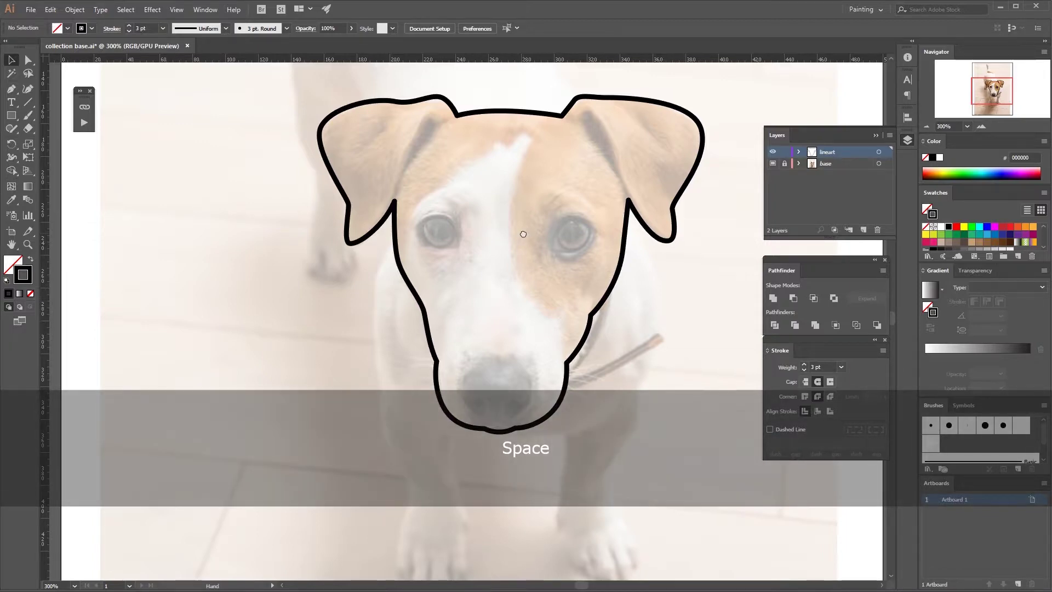
pyautogui.moveTo(523, 233); pyautogui.dragTo(456, 269)
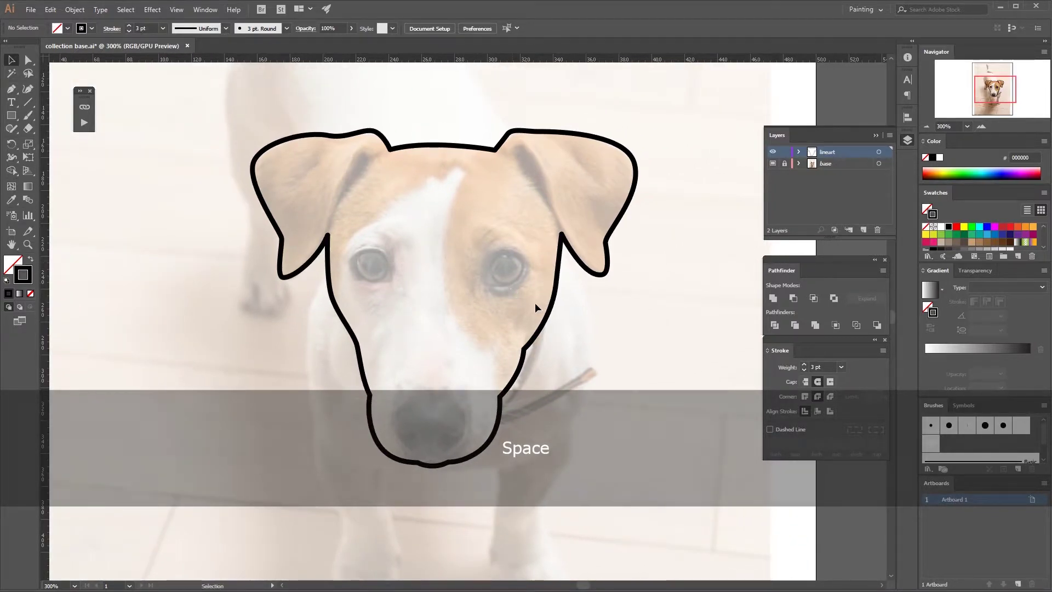
pyautogui.hotkey('ctrl', ']')
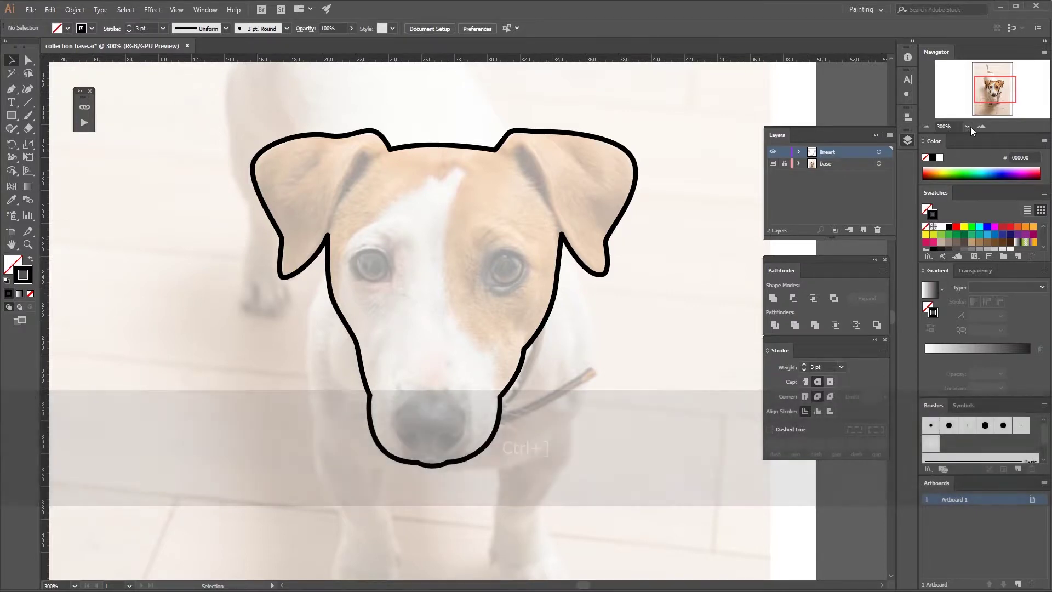
pyautogui.click(980, 127)
pyautogui.press('space')
pyautogui.moveTo(623, 222); pyautogui.dragTo(676, 239)
pyautogui.press('p')
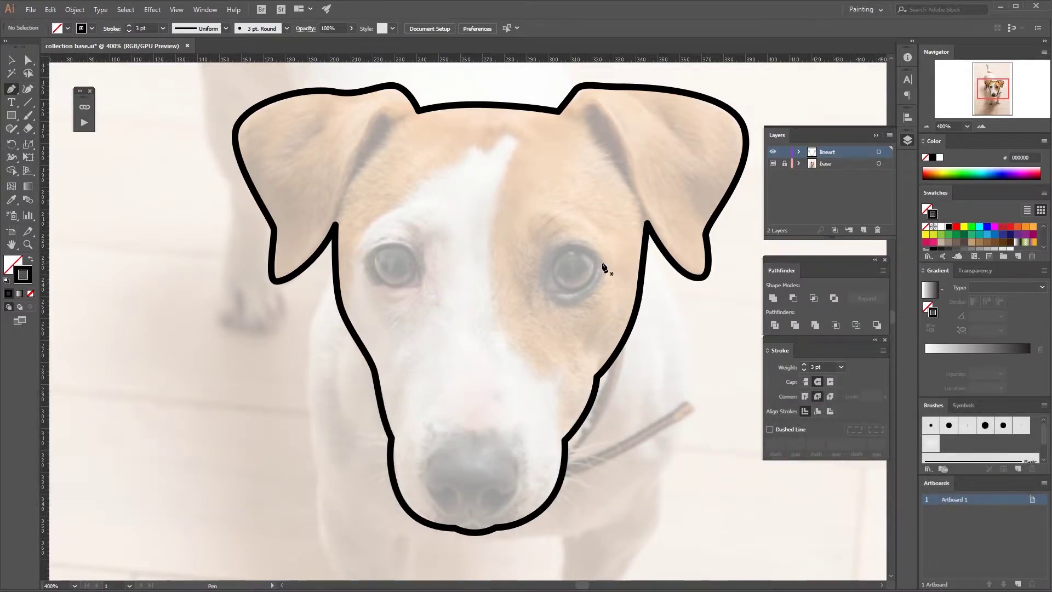
pyautogui.click(603, 264)
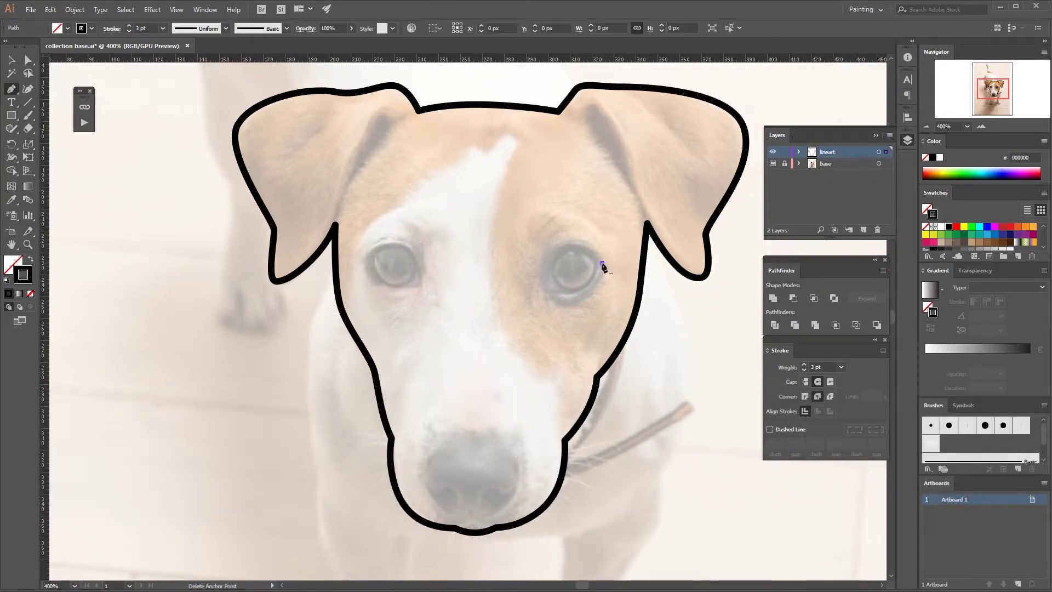
pyautogui.click(563, 249)
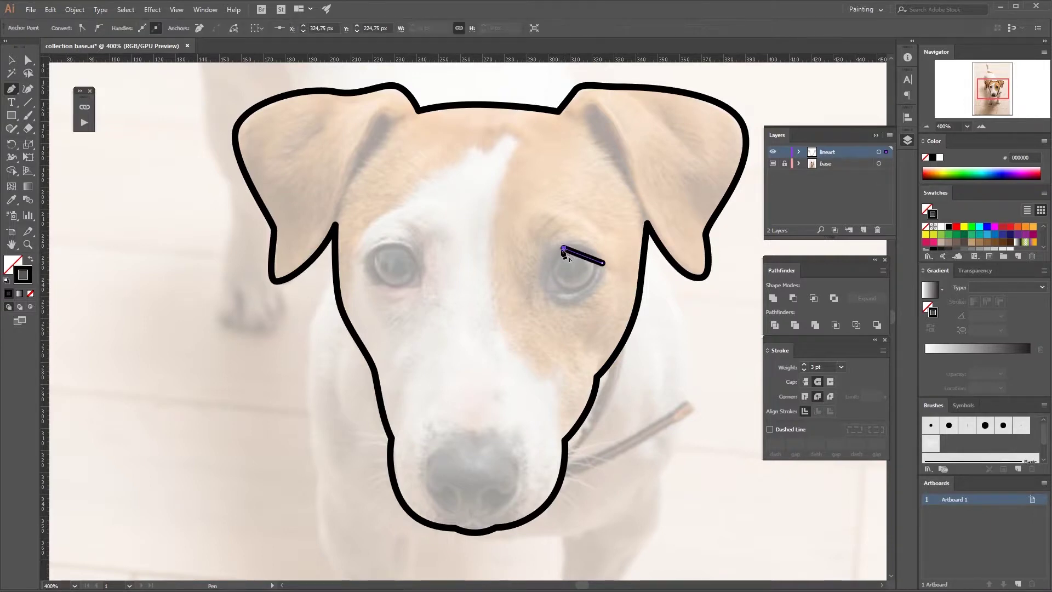
pyautogui.click(543, 293)
pyautogui.click(602, 263)
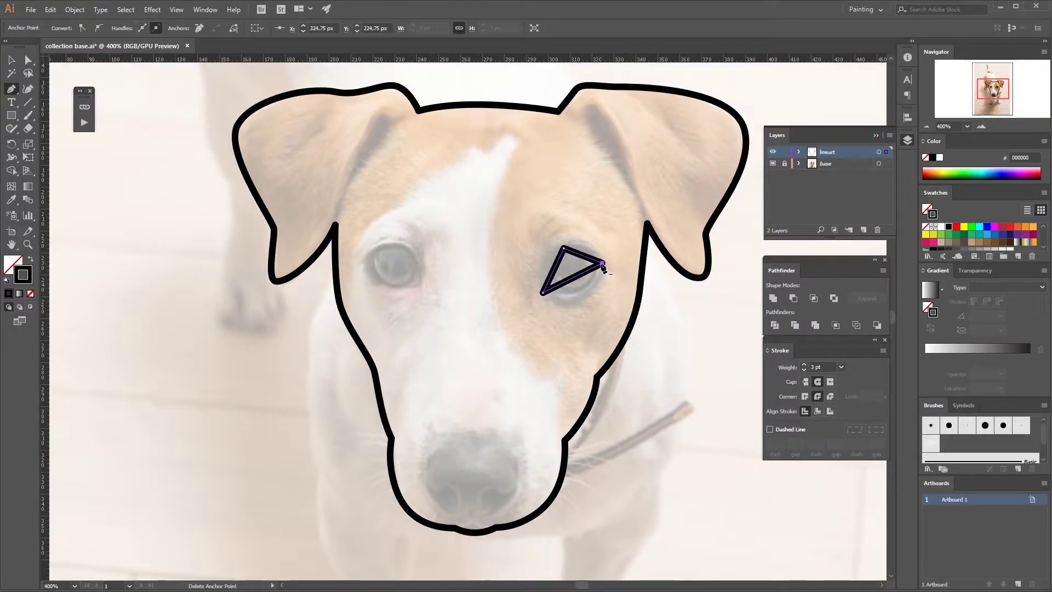
# Step: Set the stroke weight of the eye triangle and the head outline together to 2 pt, and deselect them
pyautogui.click(11, 59)
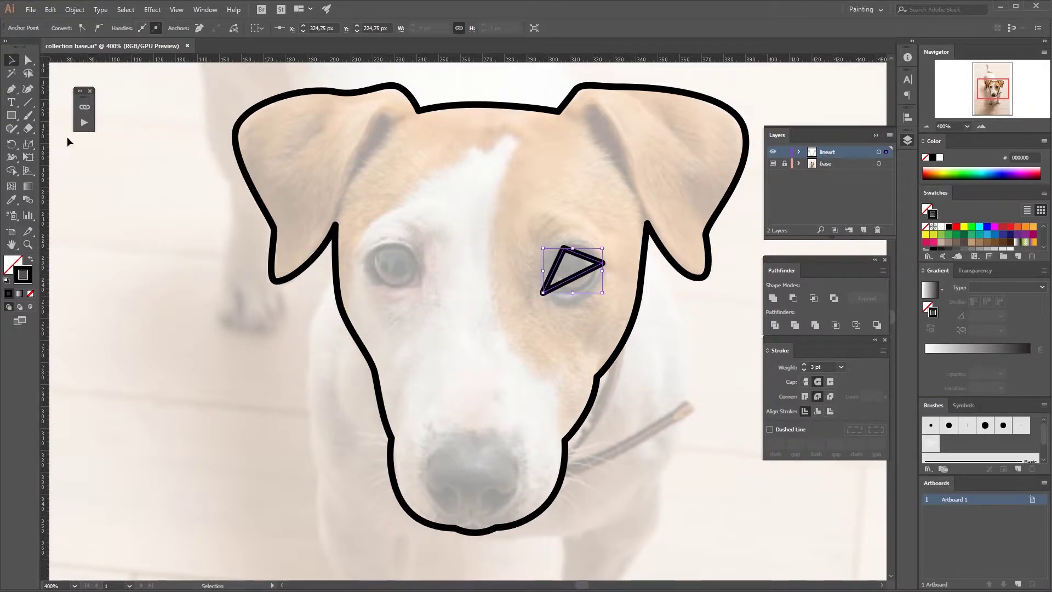
pyautogui.click(426, 329)
pyautogui.click(636, 324)
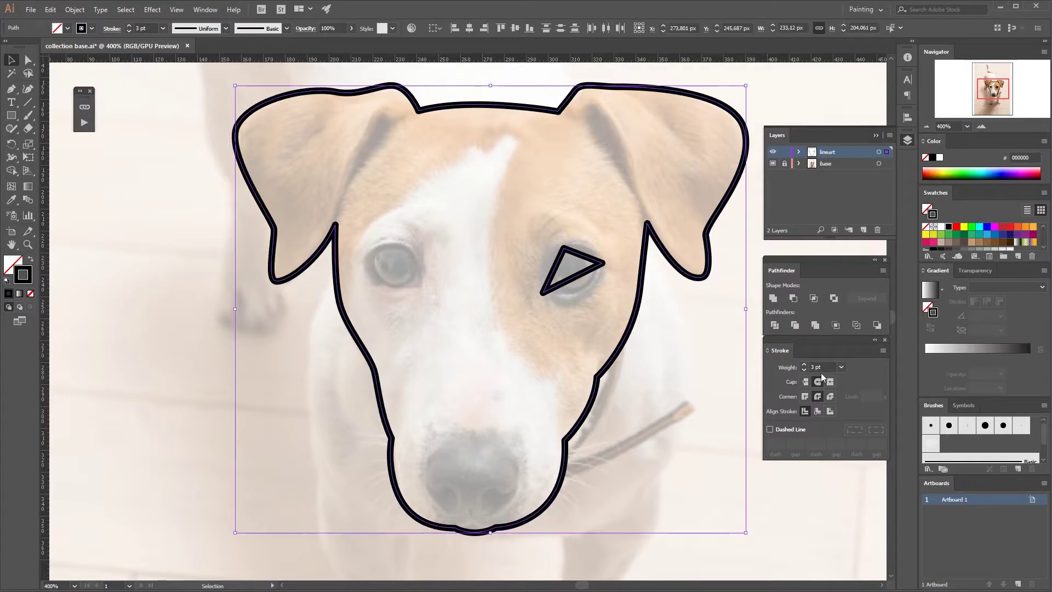
pyautogui.click(804, 370)
pyautogui.click(559, 323)
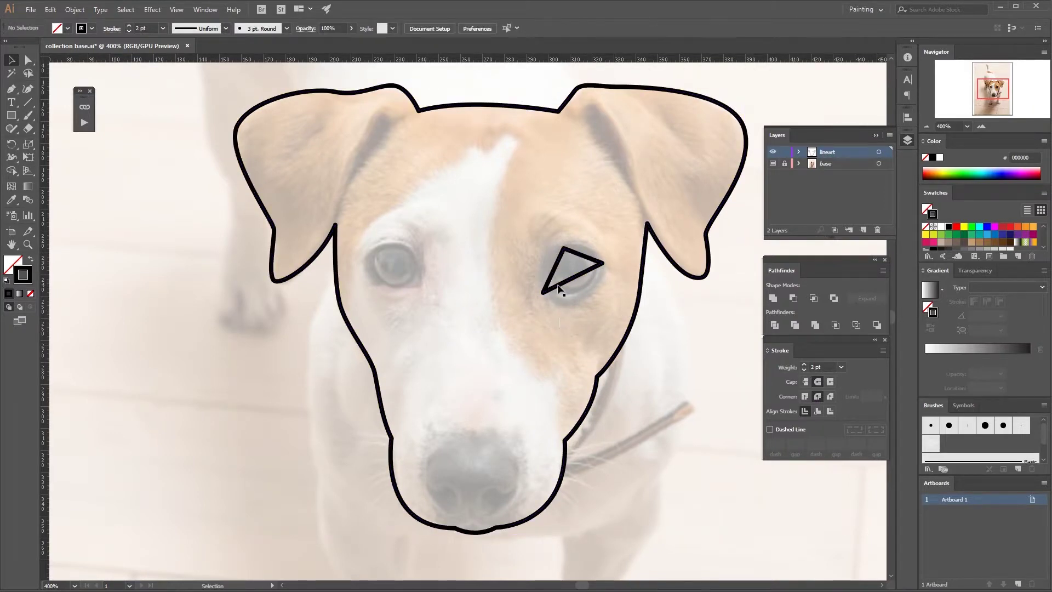
# Step: Bend the eye triangle's three sides outward with the Curvature tool to follow the eye's contour in the photo, and deselect it
pyautogui.click(562, 283)
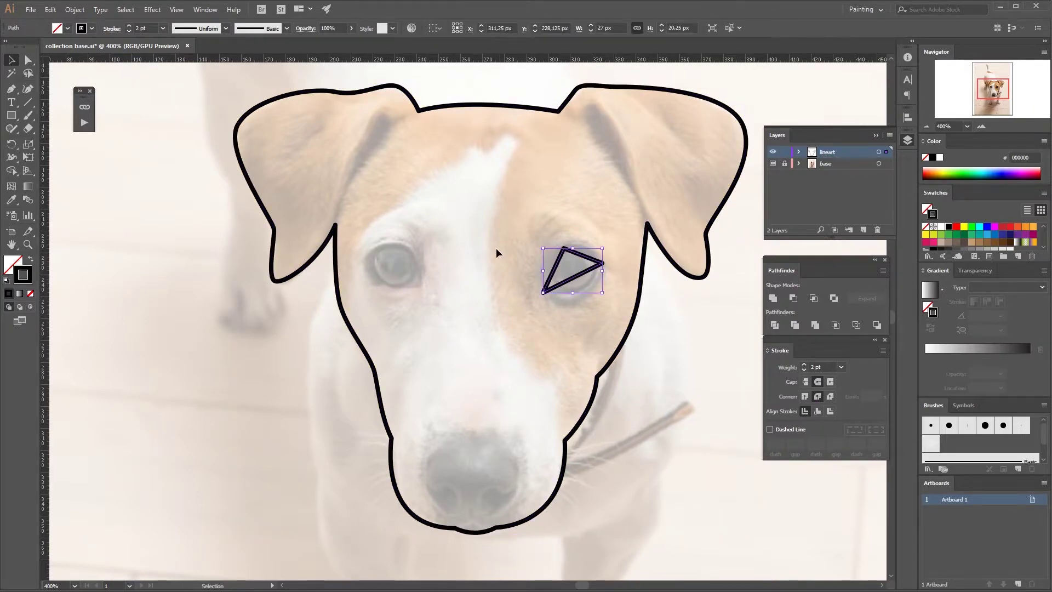
pyautogui.click(26, 89)
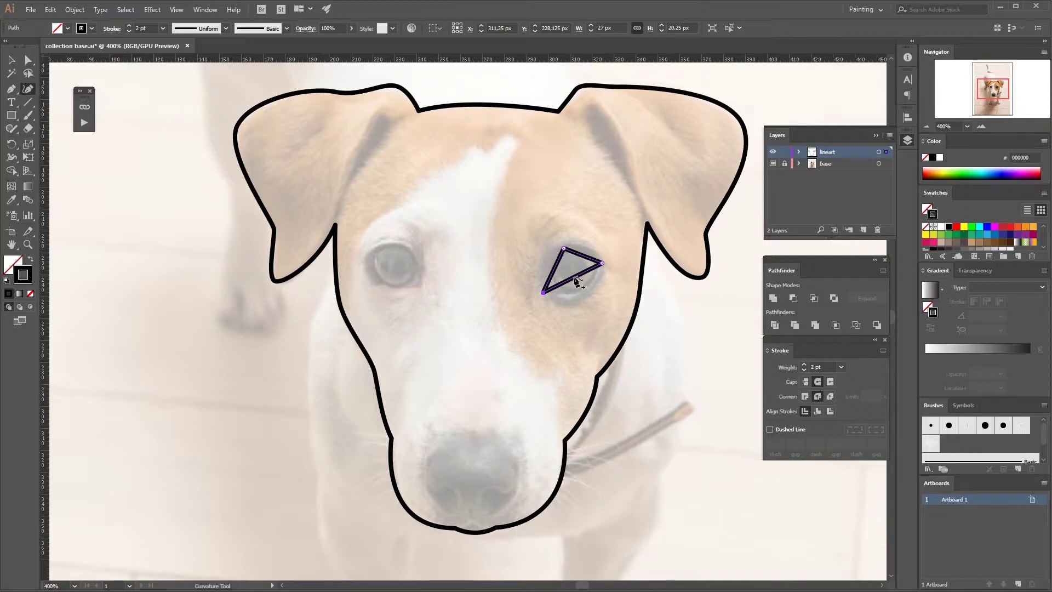
pyautogui.moveTo(574, 277); pyautogui.dragTo(584, 296)
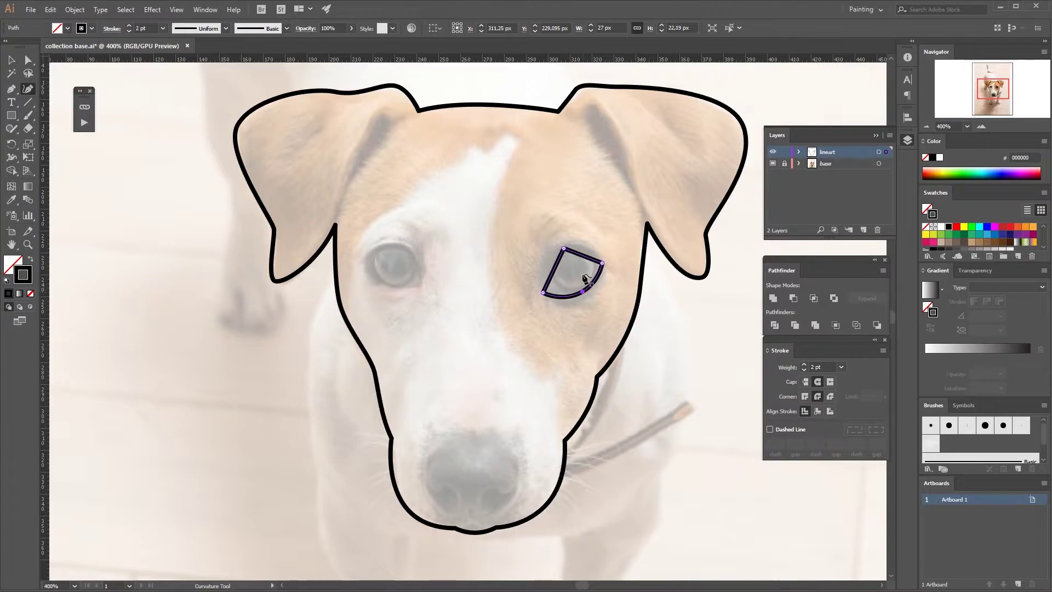
pyautogui.moveTo(585, 258)
pyautogui.mouseDown()
pyautogui.moveTo(586, 248)
pyautogui.moveTo(560, 256)
pyautogui.mouseUp()
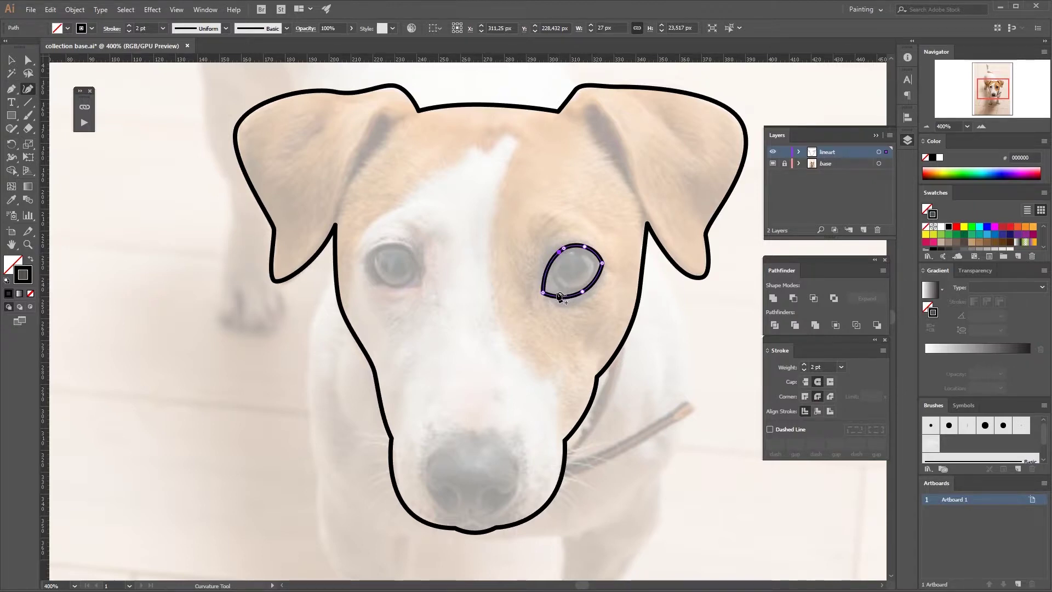
pyautogui.click(546, 269)
pyautogui.moveTo(546, 270); pyautogui.dragTo(548, 273)
pyautogui.press('v')
pyautogui.click(529, 334)
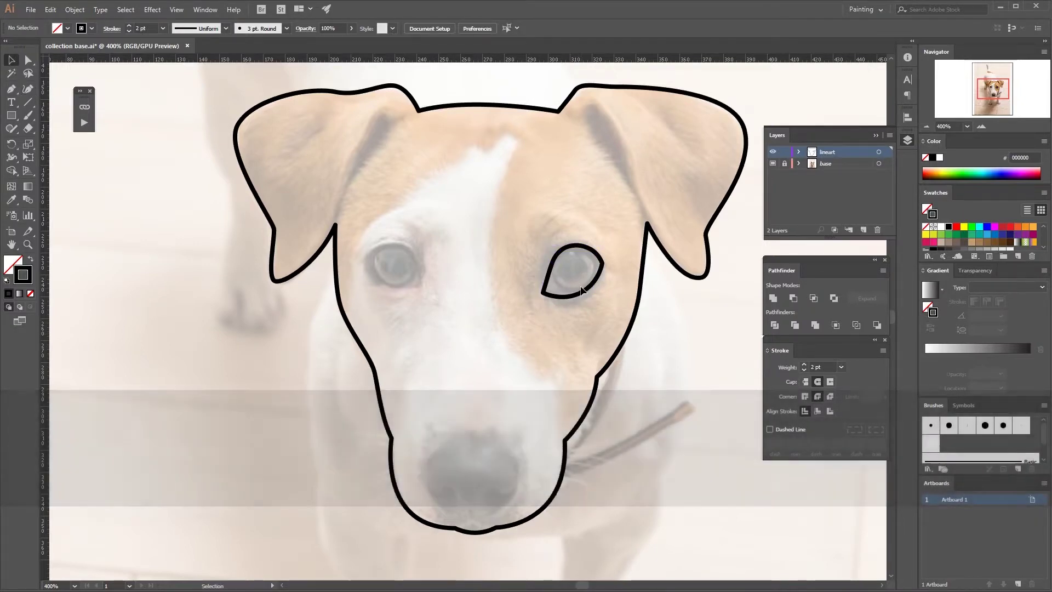
# Step: Try to add a curvature point on the eye outline's lower edge and pull it downward, then undo it and deselect
pyautogui.click(27, 90)
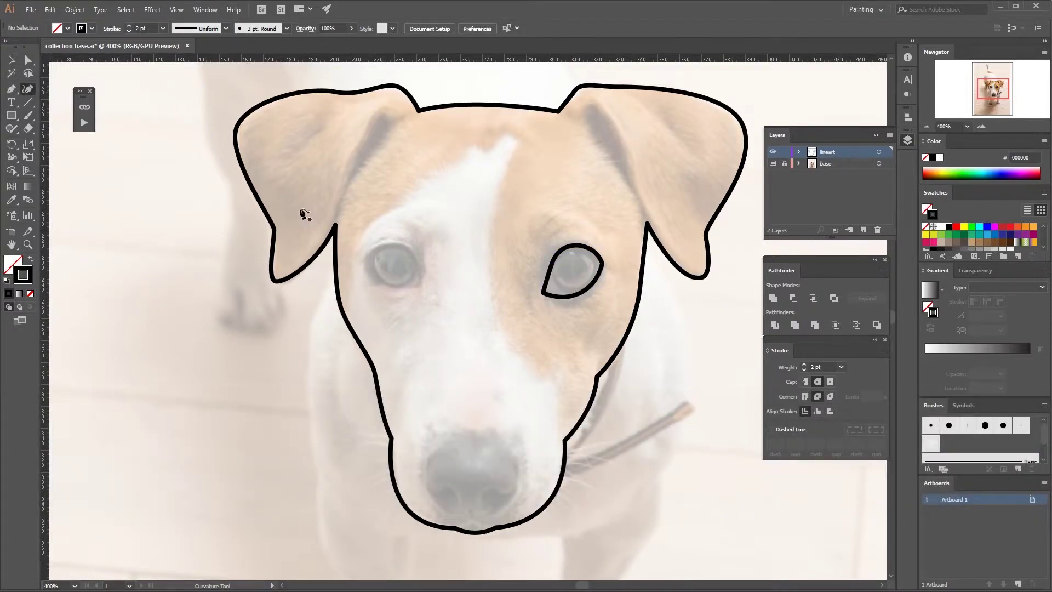
pyautogui.click(567, 298)
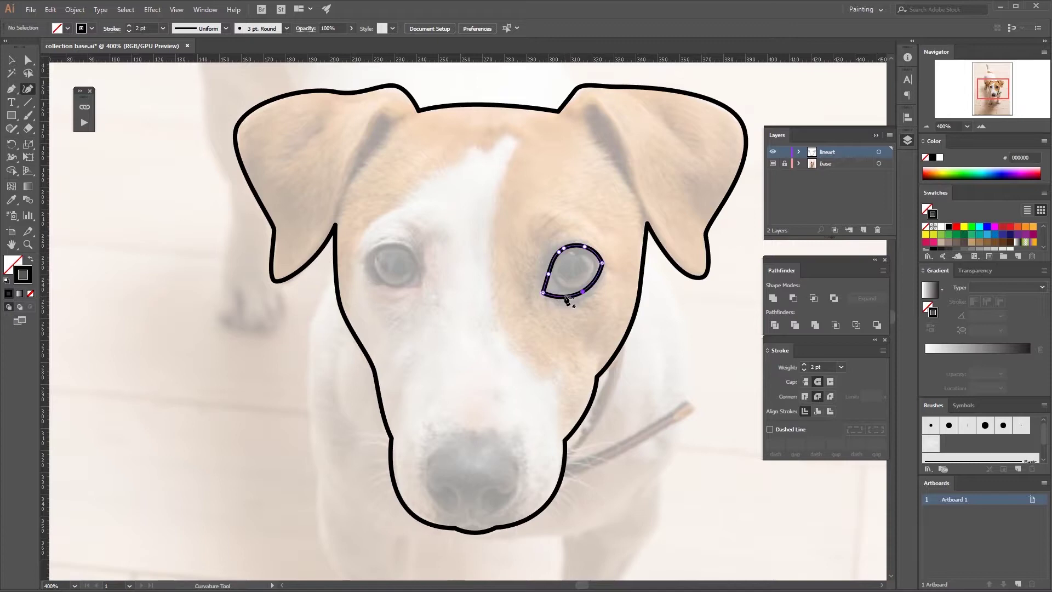
pyautogui.click(567, 300)
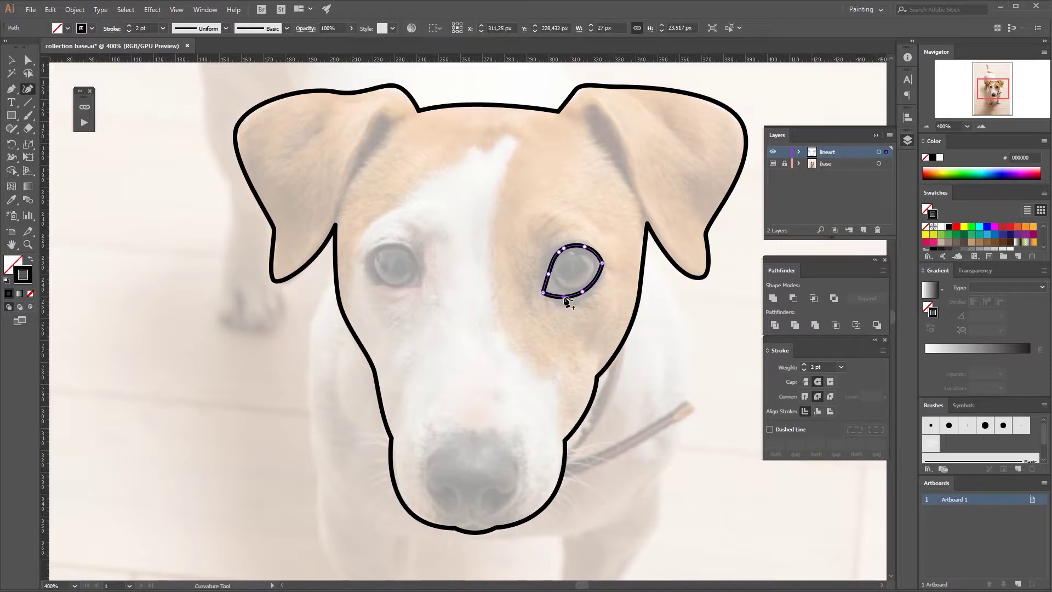
pyautogui.moveTo(567, 300); pyautogui.dragTo(575, 336)
pyautogui.hotkey('ctrl', 'z')
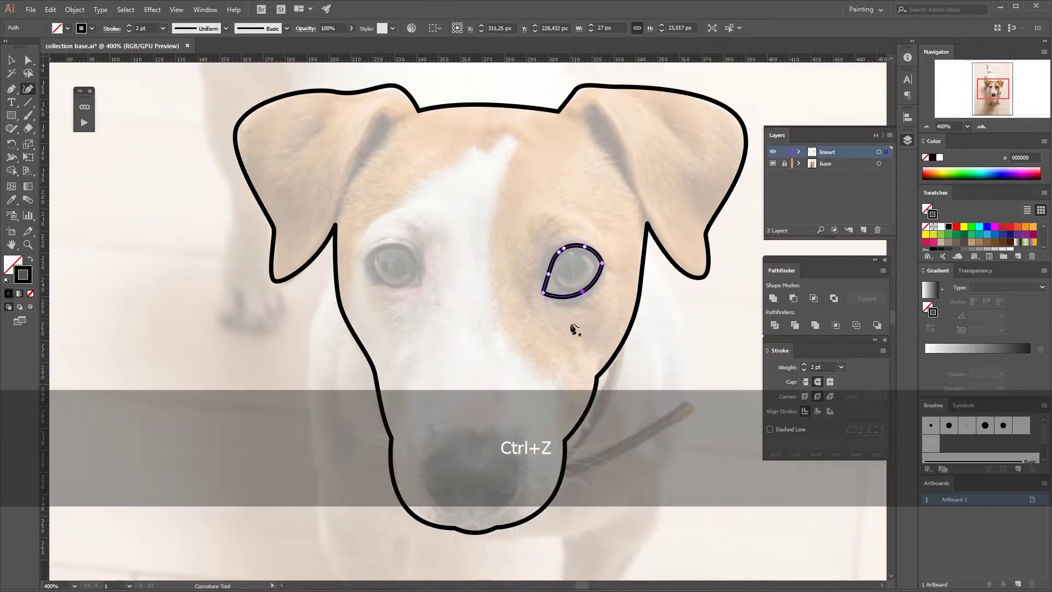
pyautogui.press('v')
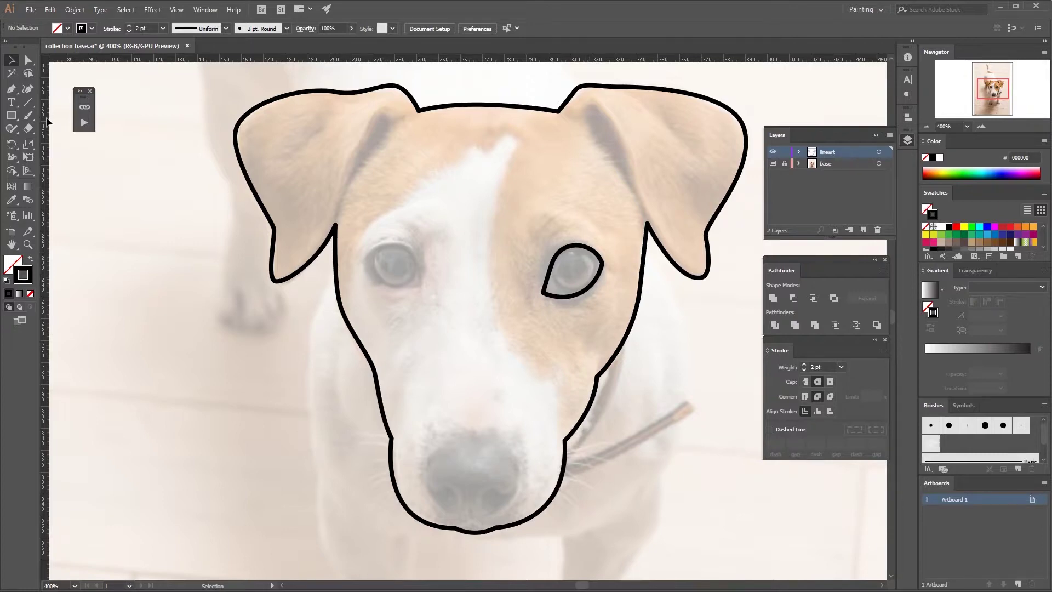
# Step: Draw an open three-point Pen path inside the eye outline, from its upper inner edge around the iris to its lower edge
pyautogui.press('p')
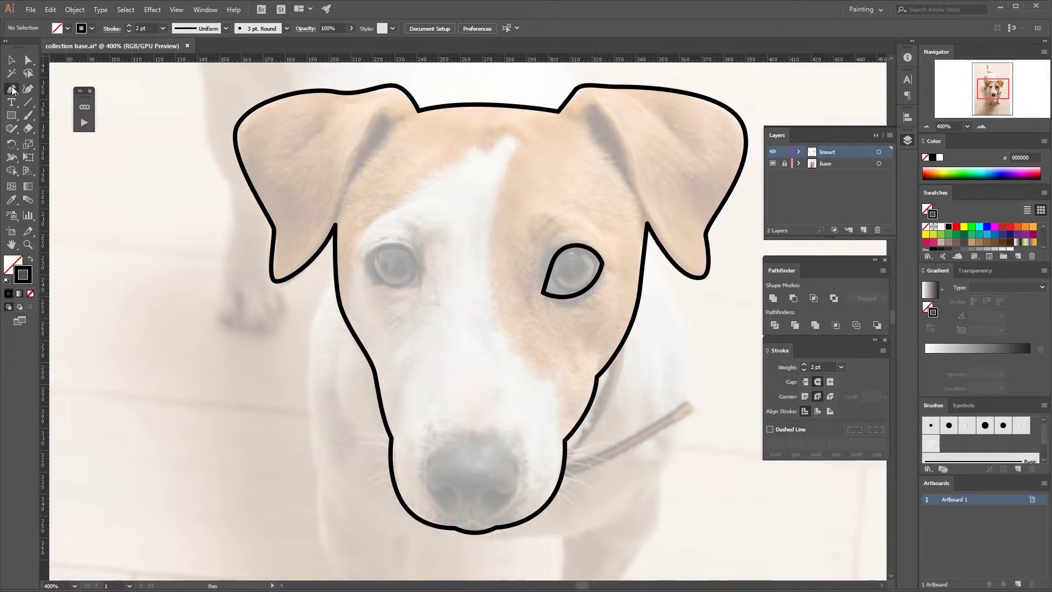
pyautogui.click(555, 255)
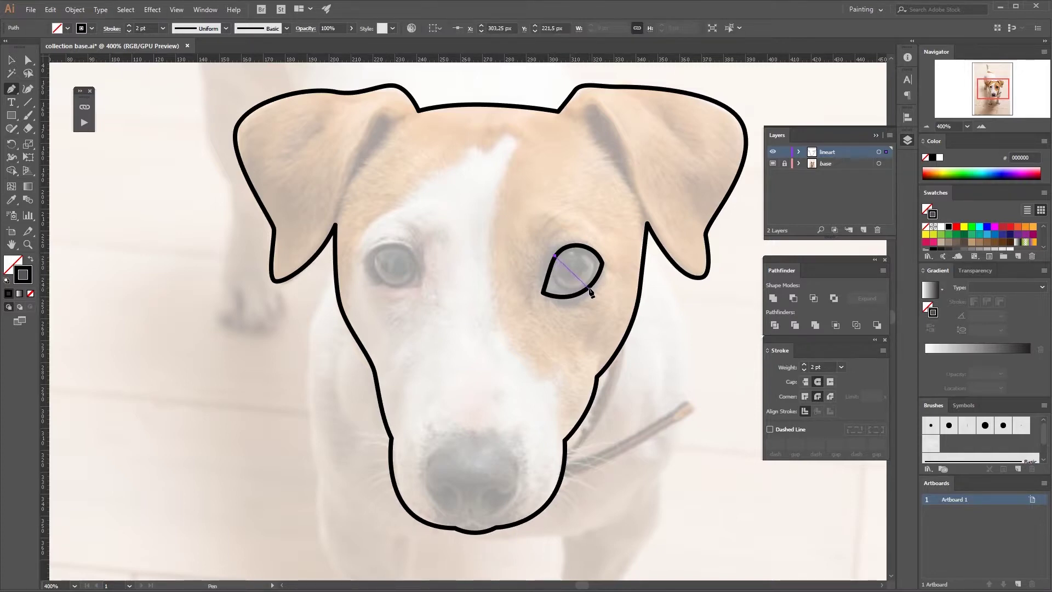
pyautogui.click(559, 285)
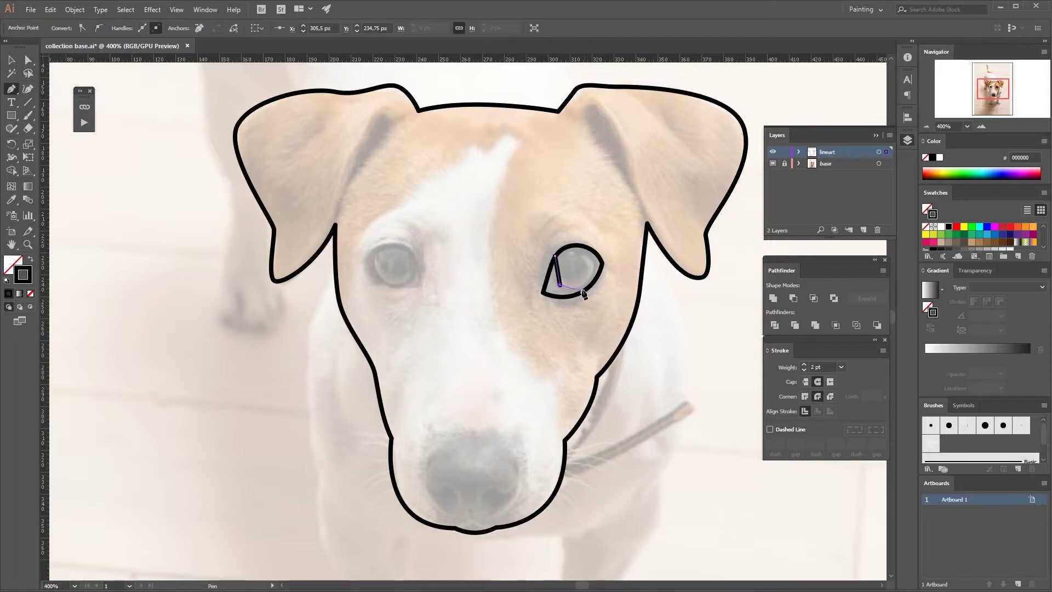
pyautogui.click(583, 290)
# Step: Curve both segments of the iris path with the Curvature tool to form a rounded arc about 13 by 17 px, and deselect it
pyautogui.click(26, 89)
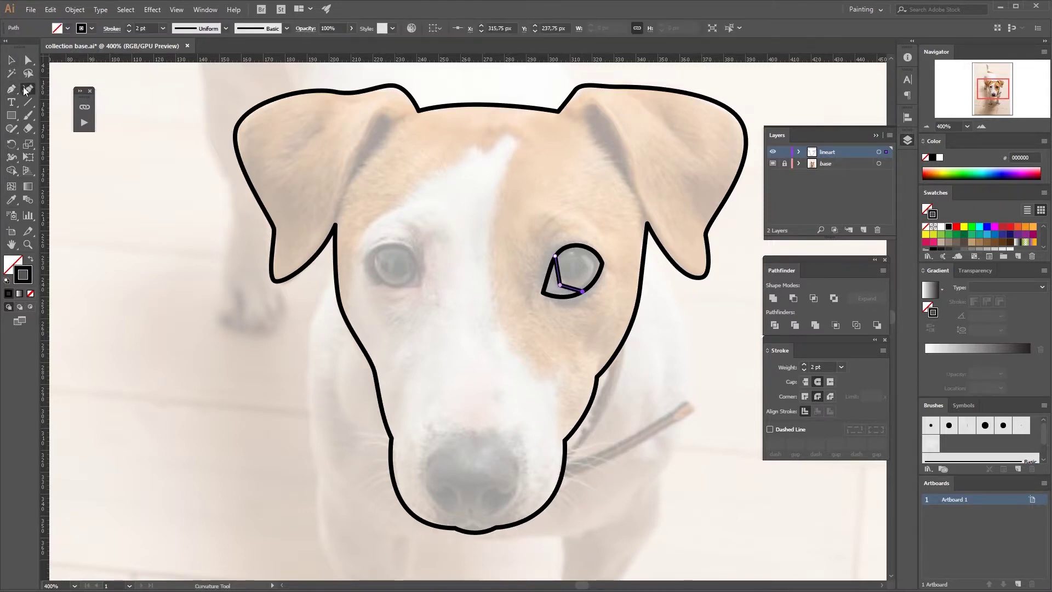
pyautogui.click(574, 289)
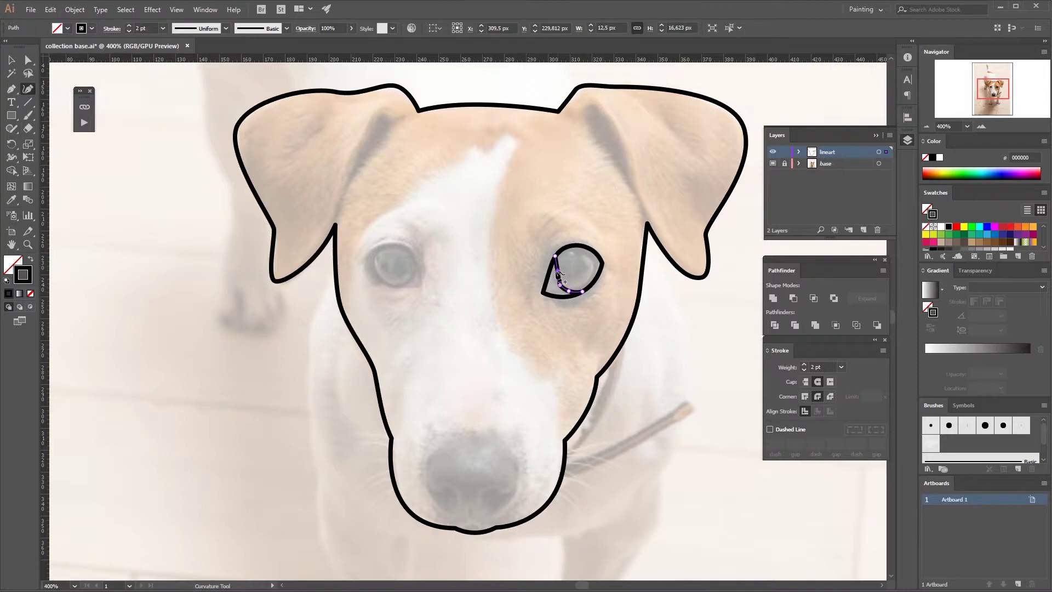
pyautogui.moveTo(559, 276); pyautogui.dragTo(555, 274)
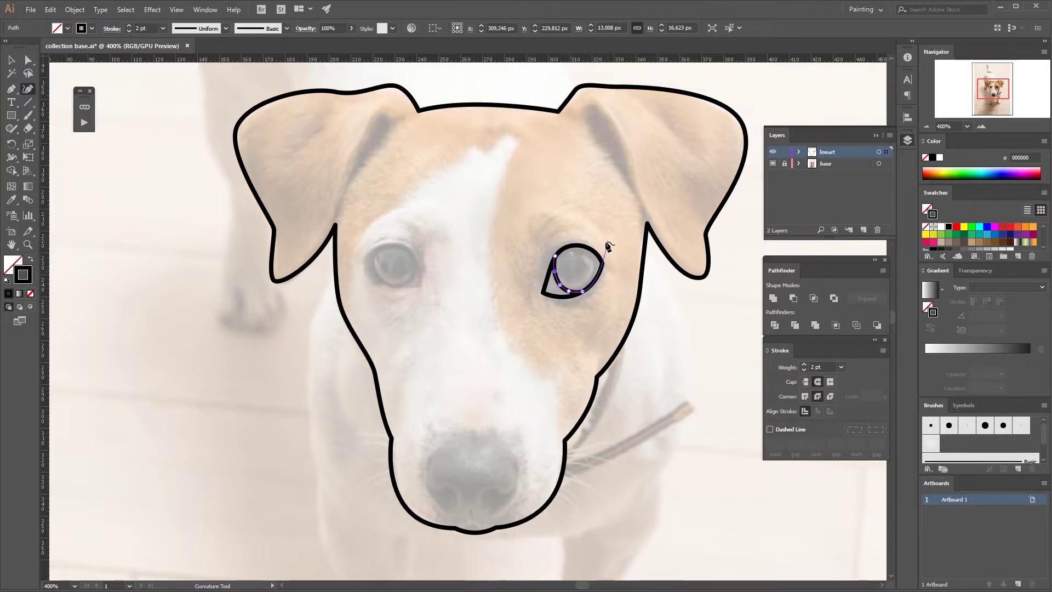
pyautogui.press('v')
pyautogui.click(604, 240)
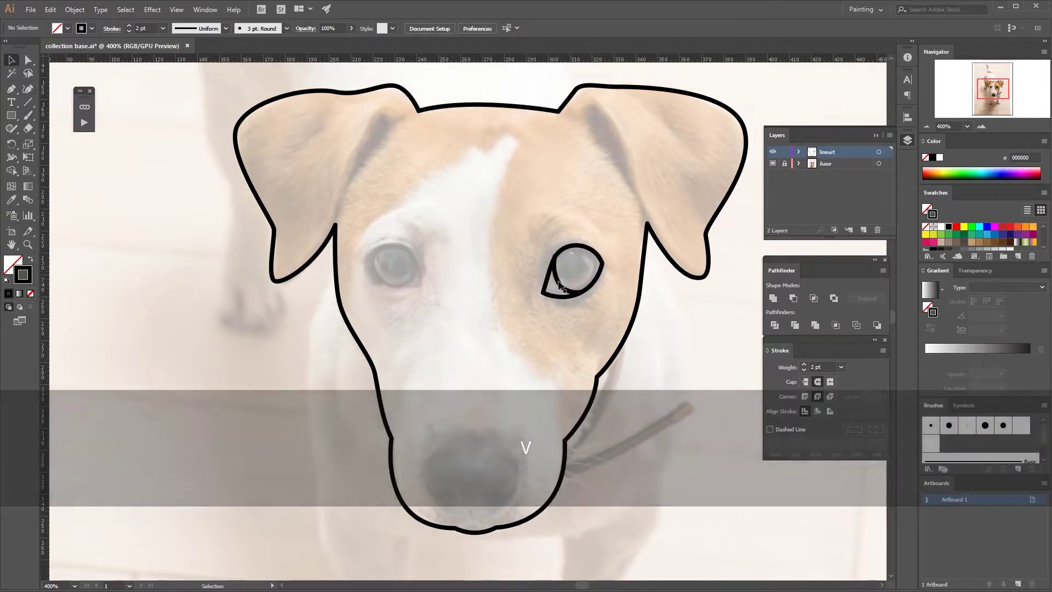
# Step: Bring the iris arc inside the eye outline forward one level in the stacking order
pyautogui.click(558, 285)
pyautogui.press('a')
pyautogui.click(552, 260)
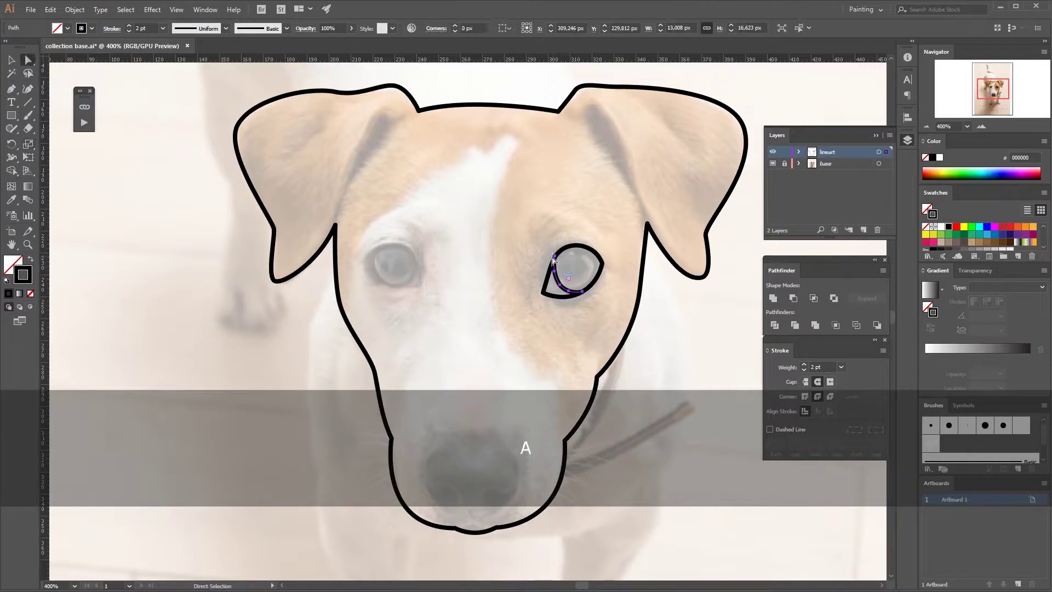
pyautogui.moveTo(553, 260); pyautogui.dragTo(536, 261)
pyautogui.hotkey('ctrl', ']')
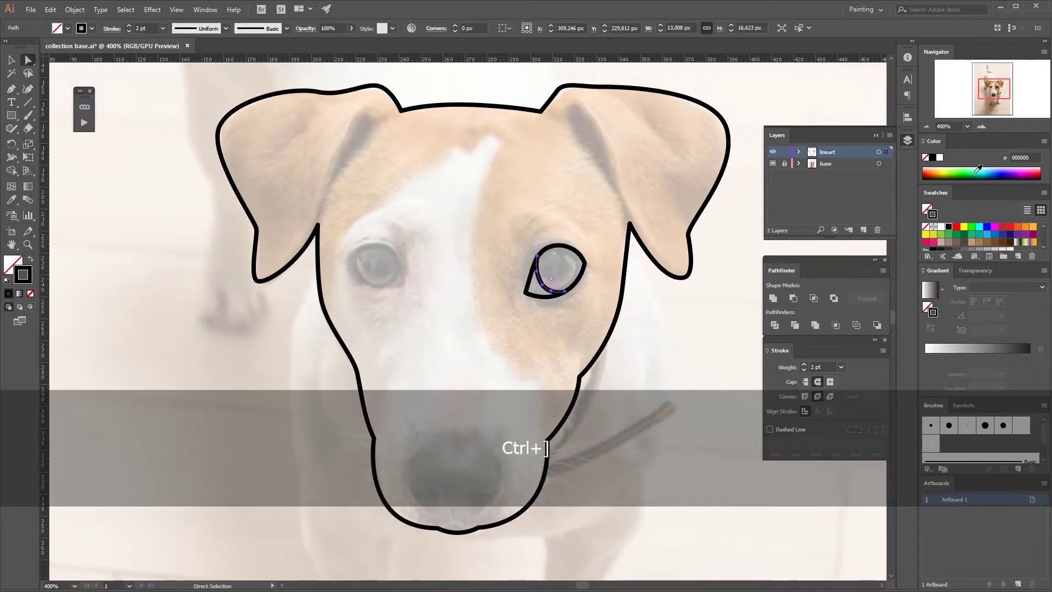
# Step: Nudge the iris arc's upper end anchor down 1 px onto the eye outline's stroke, and deselect the arc
pyautogui.click(979, 127)
pyautogui.click(980, 126)
pyautogui.click(979, 126)
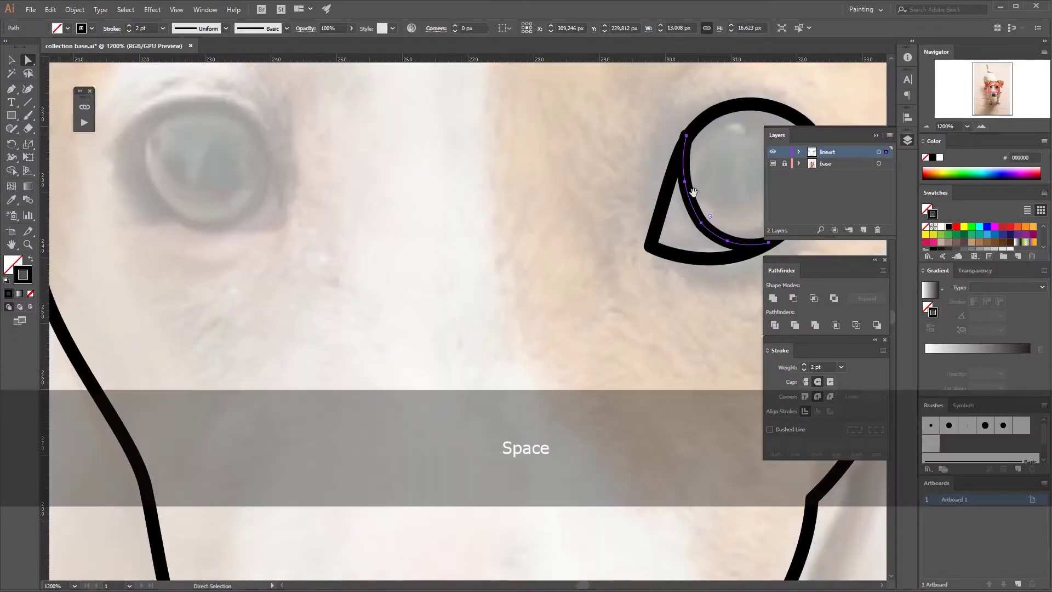
pyautogui.press('space')
pyautogui.moveTo(493, 219); pyautogui.dragTo(334, 332)
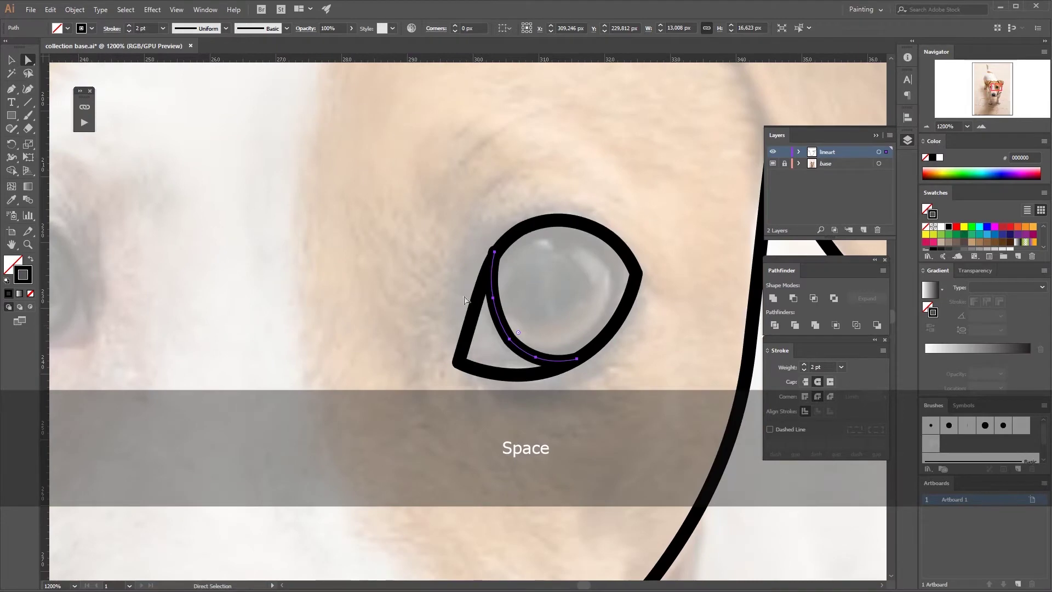
pyautogui.click(495, 253)
pyautogui.press('Down')
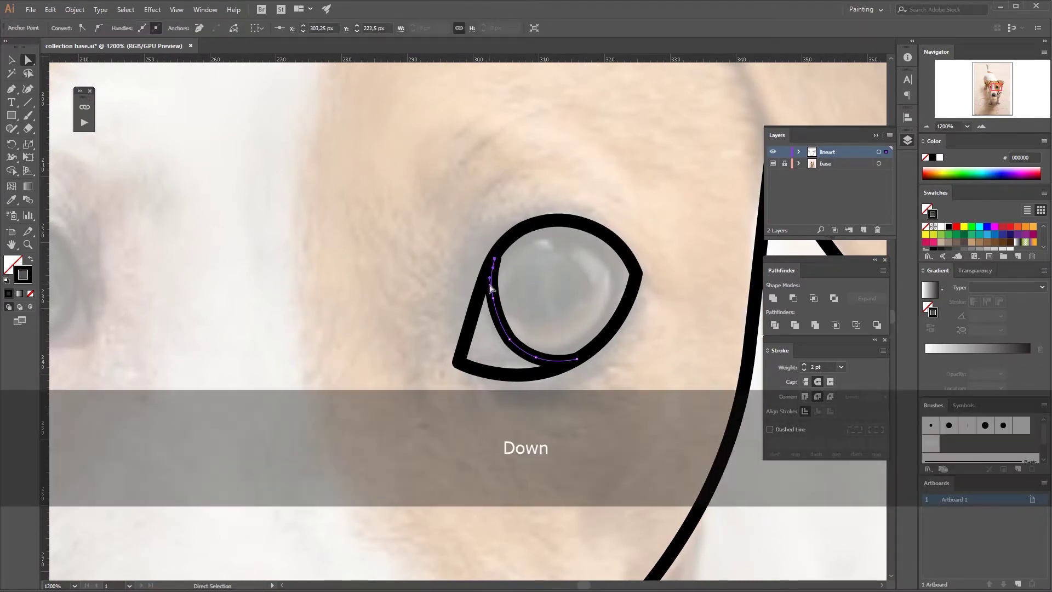
pyautogui.click(491, 197)
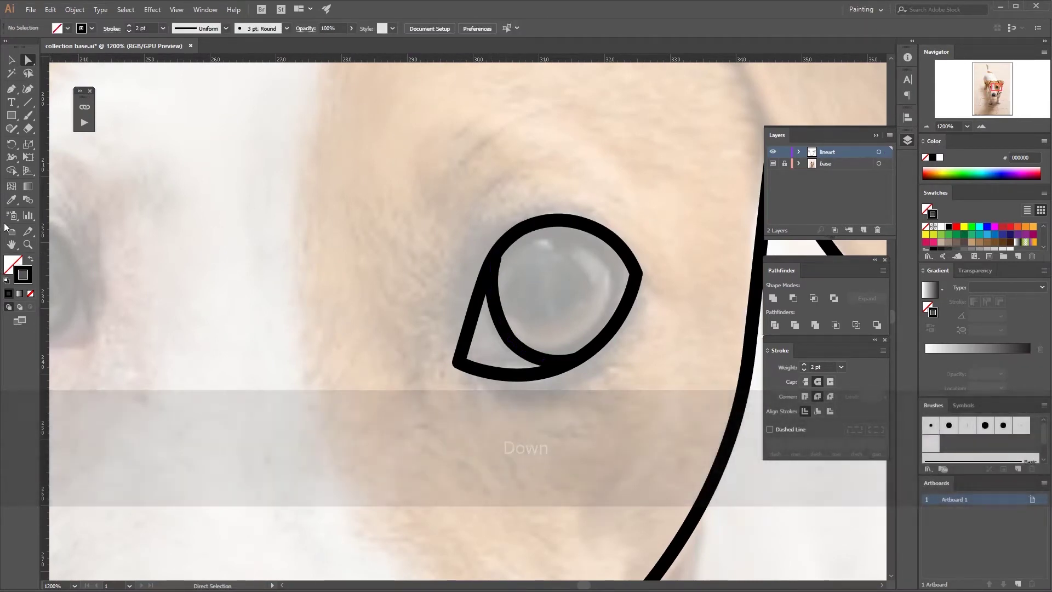
# Step: Try moving the iris arc's lower inner anchor outward on its own, and undo the move
pyautogui.doubleClick(11, 246)
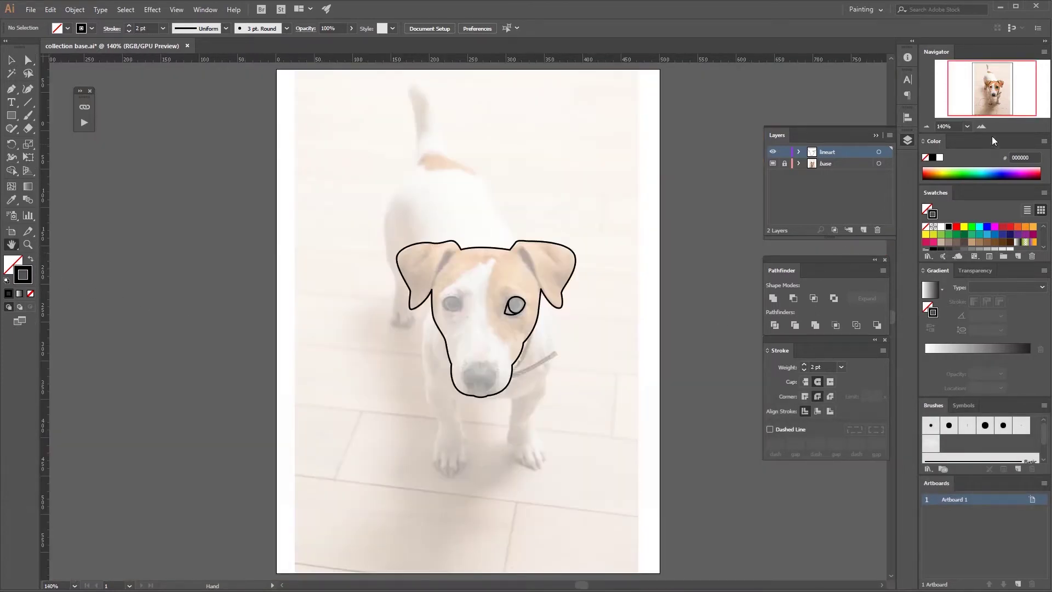
pyautogui.click(981, 127)
pyautogui.click(981, 126)
pyautogui.click(981, 126)
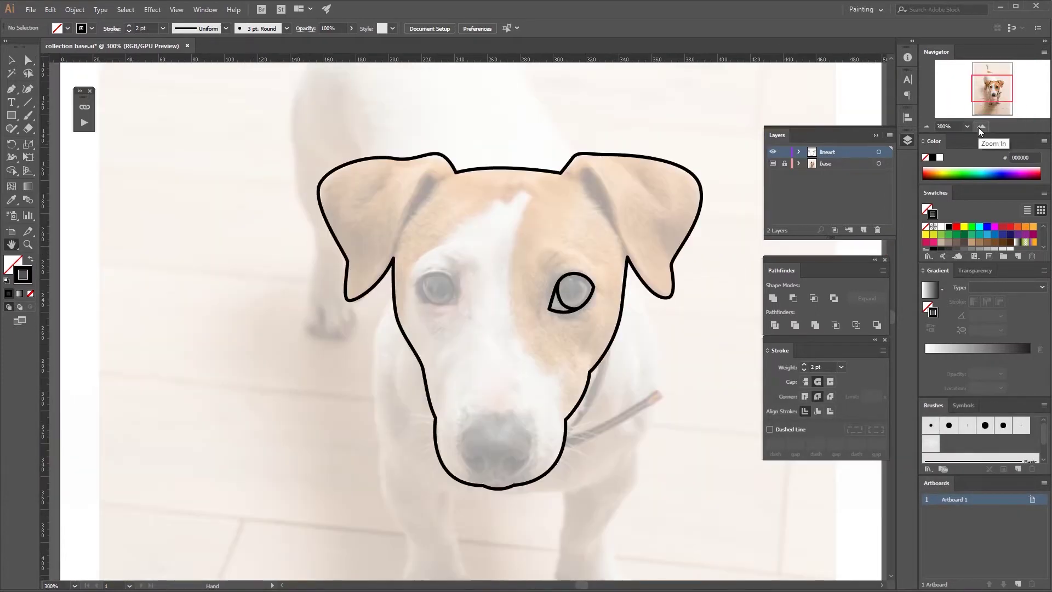
pyautogui.click(980, 126)
pyautogui.moveTo(580, 347); pyautogui.dragTo(505, 348)
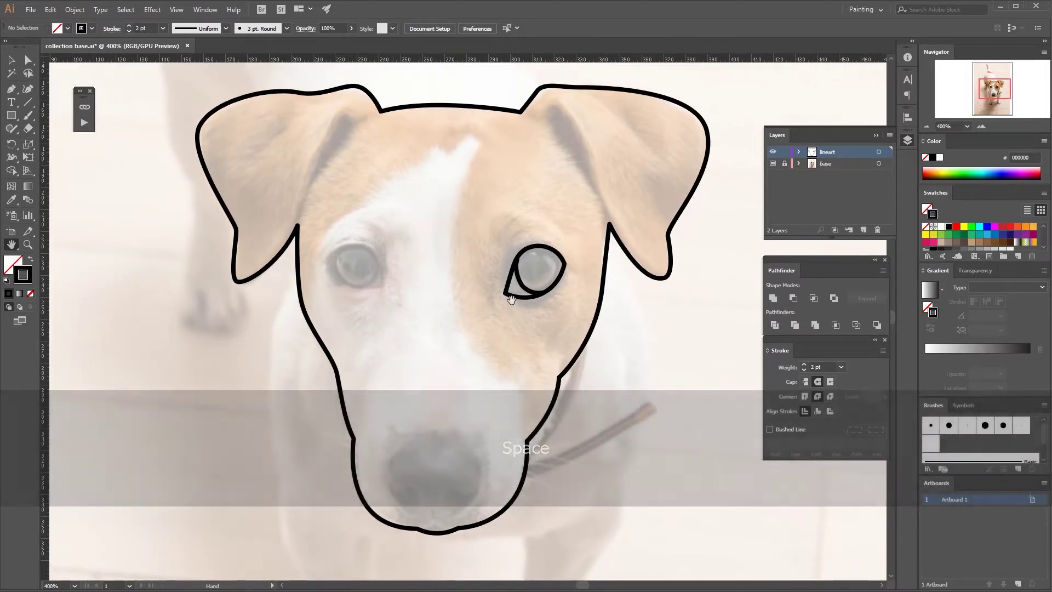
pyautogui.click(11, 88)
pyautogui.press('a')
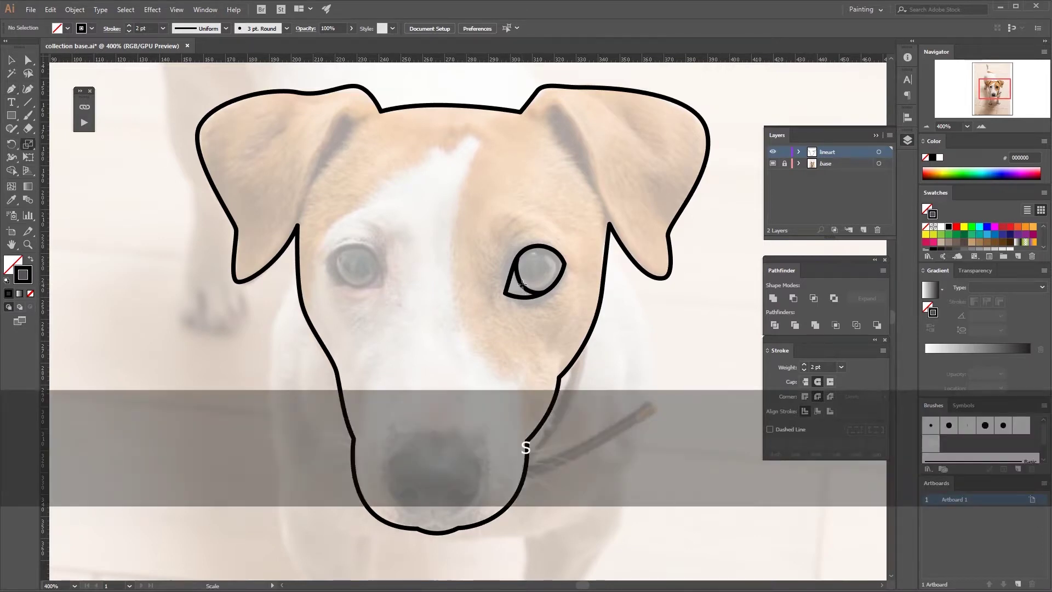
pyautogui.click(523, 287)
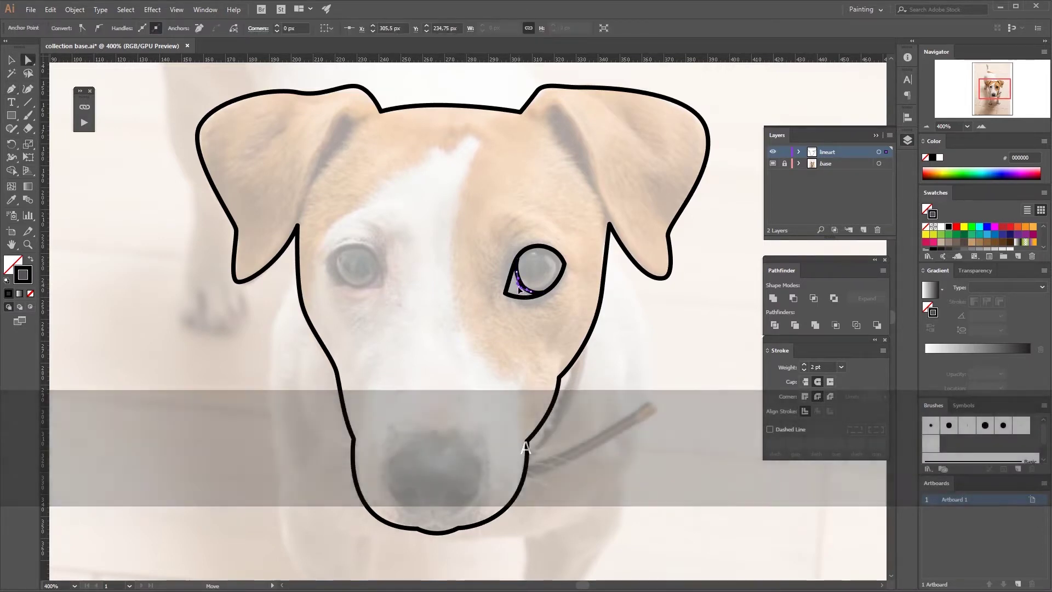
pyautogui.hotkey('ctrl', 'z')
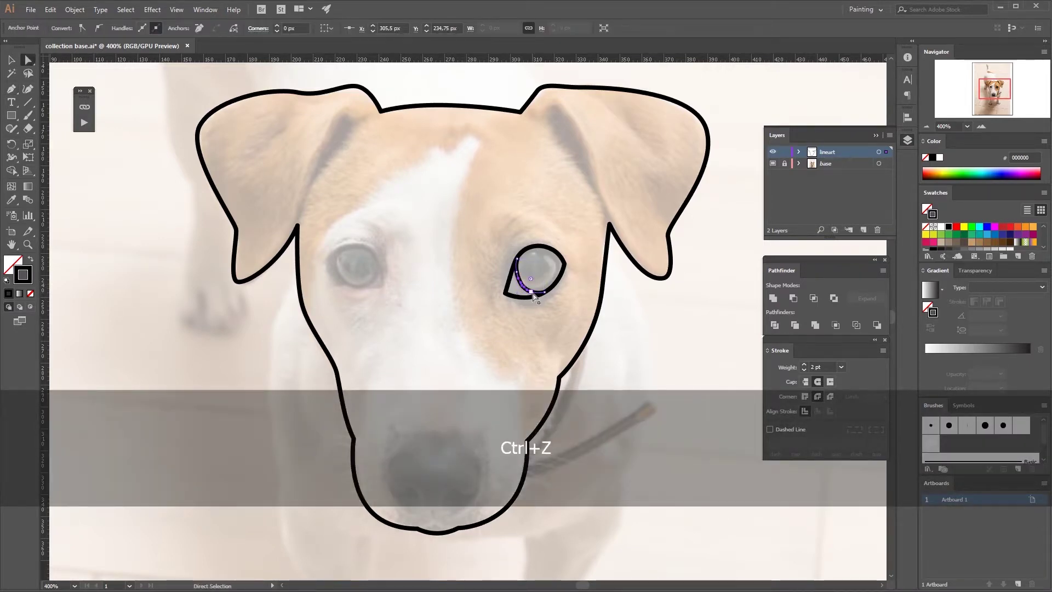
# Step: Move the iris arc's middle anchors together down toward the eye's inner corner, and nudge its upper end up 1 px, making it about 14 by 18 px
pyautogui.keyDown('shift'); pyautogui.click(522, 285); pyautogui.keyUp('shift')
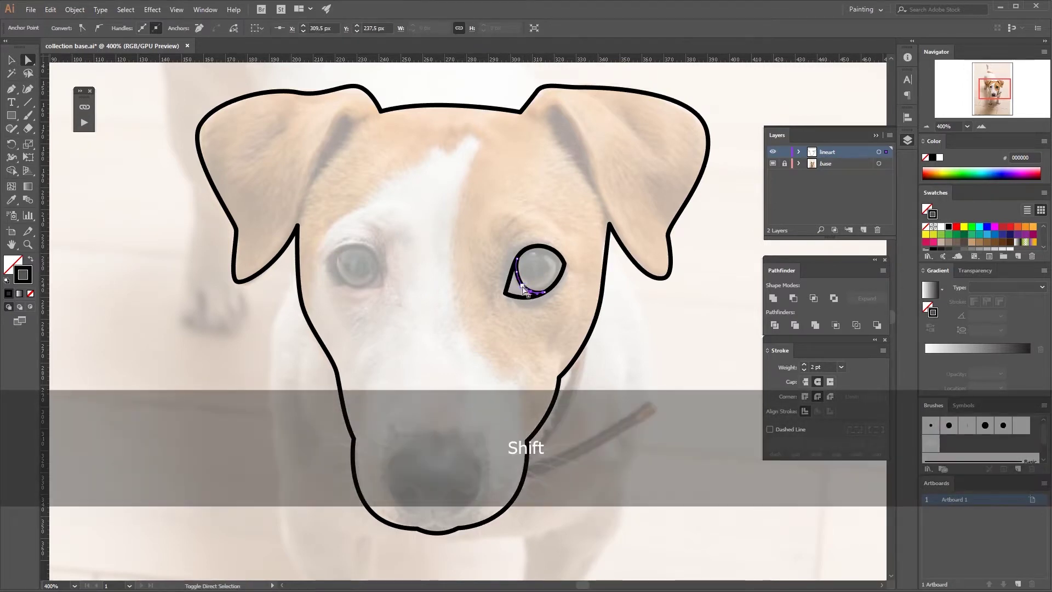
pyautogui.keyDown('shift'); pyautogui.click(523, 291); pyautogui.keyUp('shift')
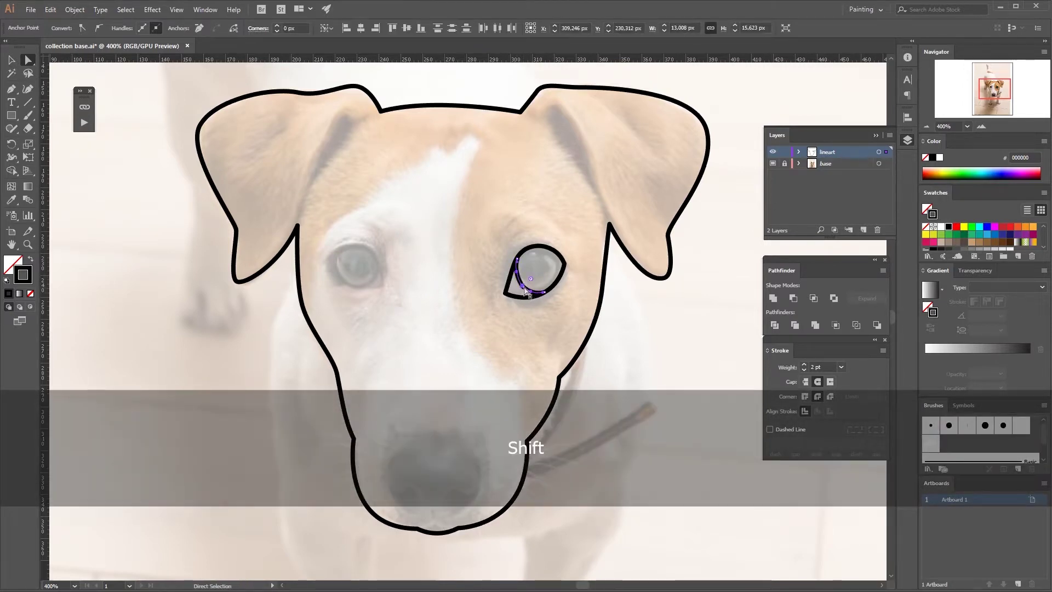
pyautogui.moveTo(524, 290); pyautogui.dragTo(521, 294)
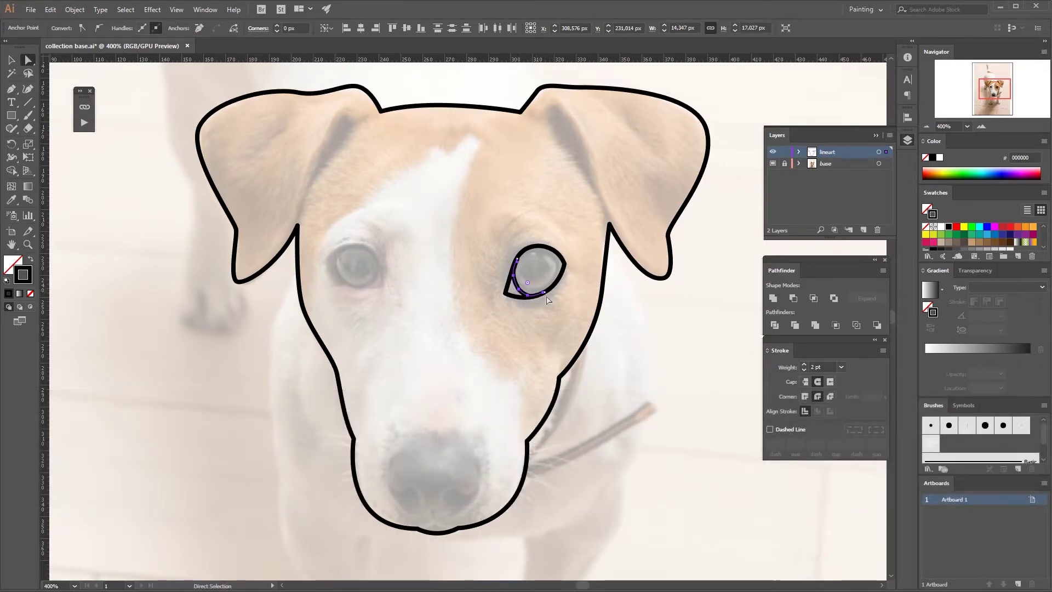
pyautogui.click(387, 430)
pyautogui.click(517, 260)
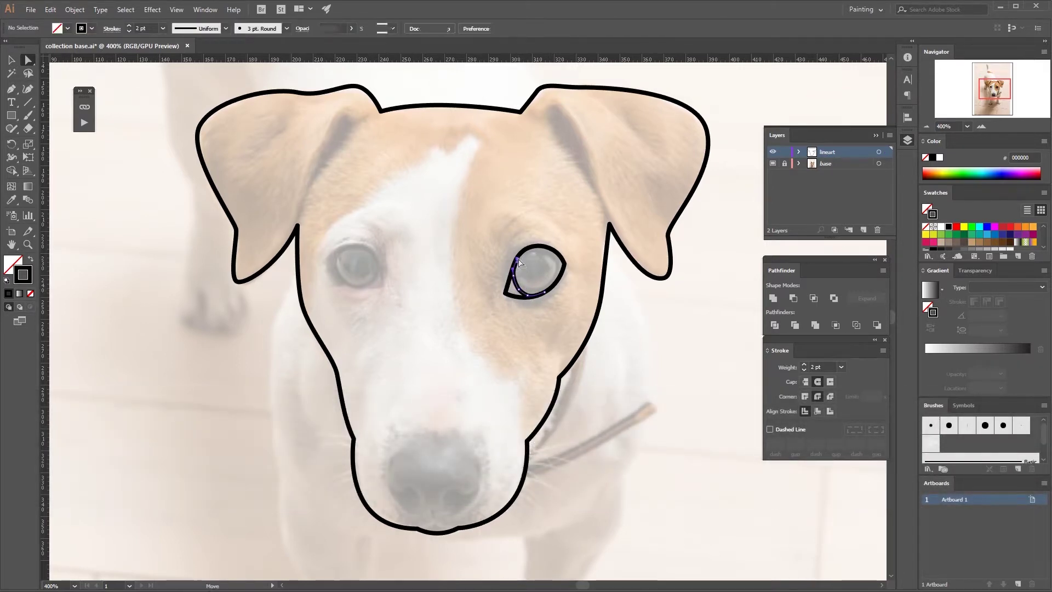
pyautogui.press('Up')
pyautogui.click(419, 330)
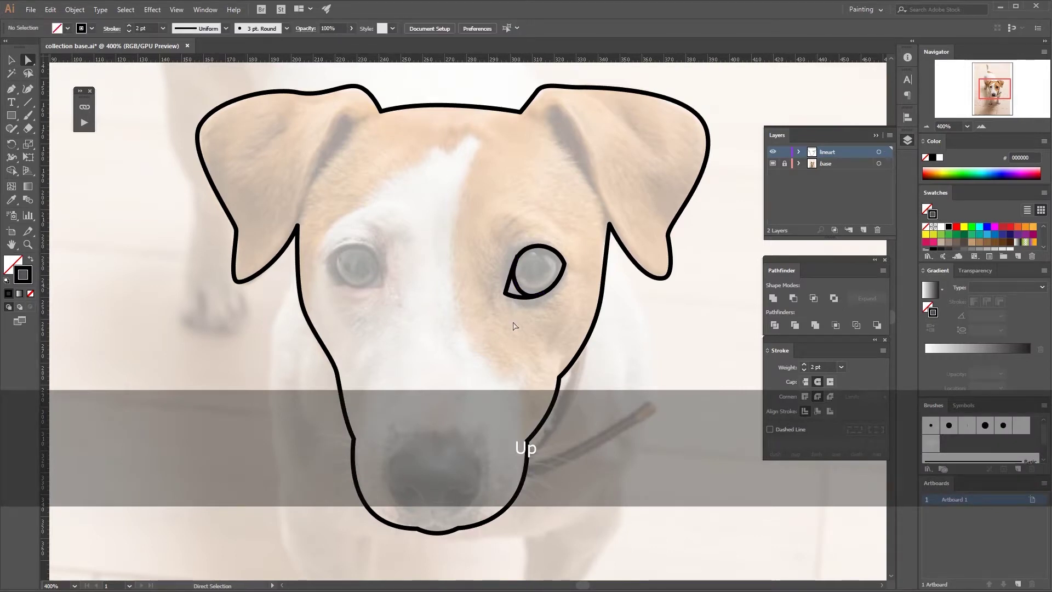
# Step: Try the projecting cap on the iris arc's stroke, and restore the round cap
pyautogui.click(521, 294)
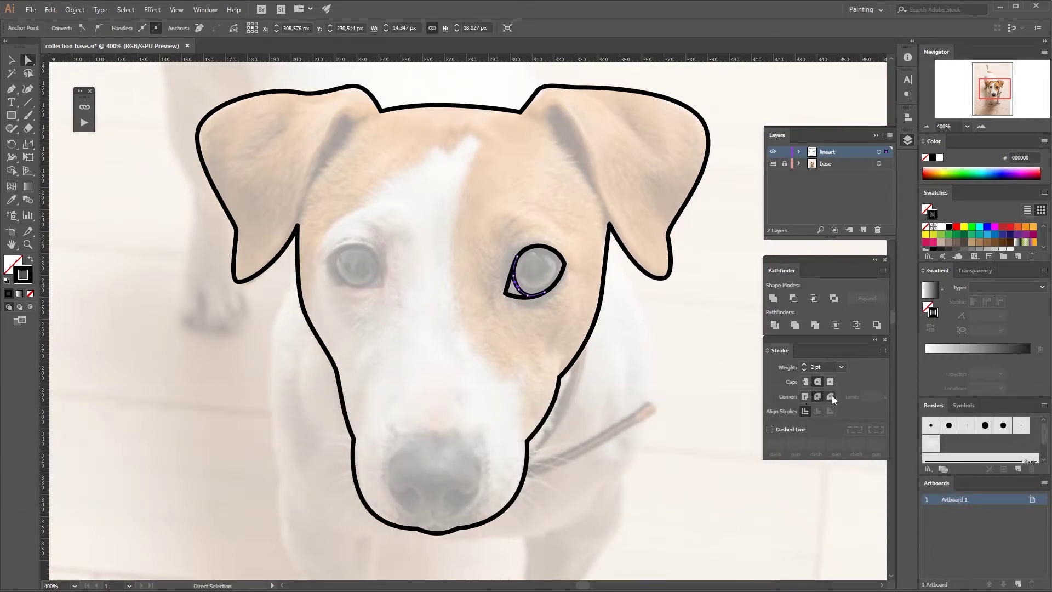
pyautogui.click(830, 381)
pyautogui.click(817, 381)
# Step: Try small nudges of the iris arc in each direction, and undo them back to its earlier position
pyautogui.press('Up')
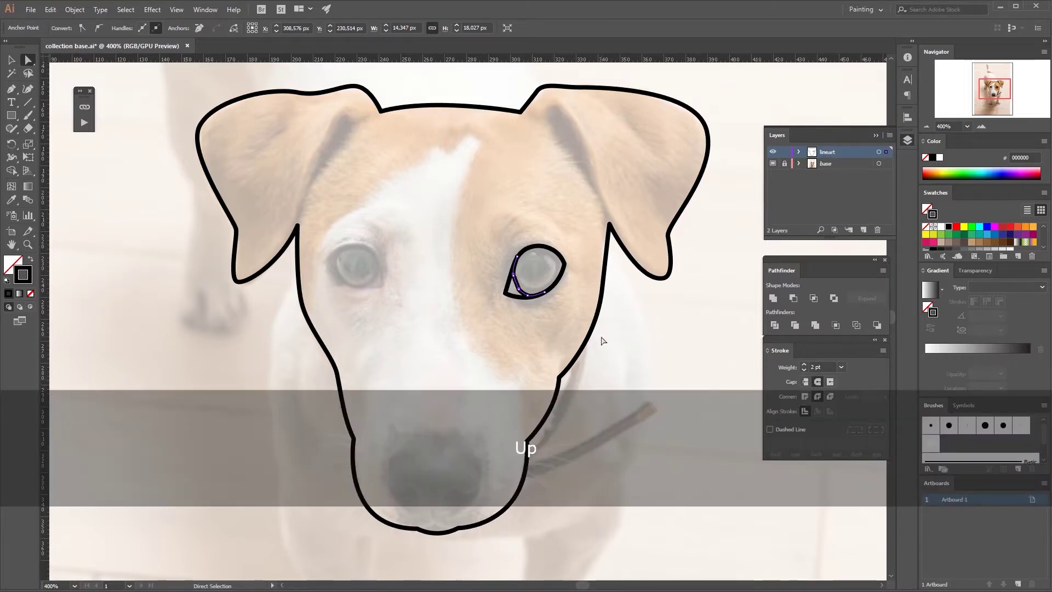
pyautogui.press('Down')
pyautogui.press('Left')
pyautogui.press('Down')
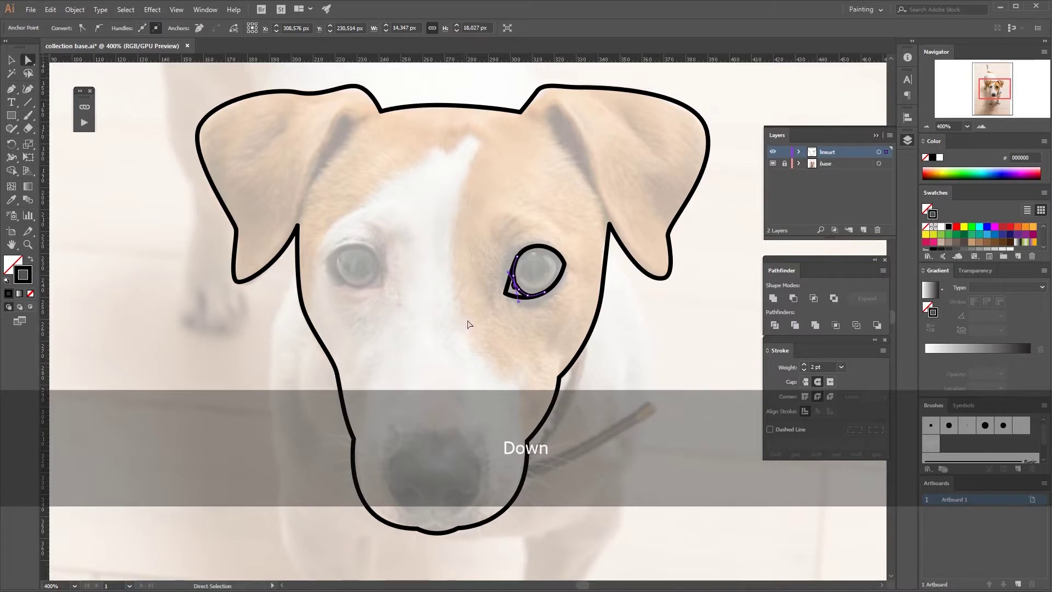
pyautogui.press('Up')
pyautogui.press('Right')
pyautogui.press('Left')
pyautogui.press('Right')
pyautogui.click(10, 59)
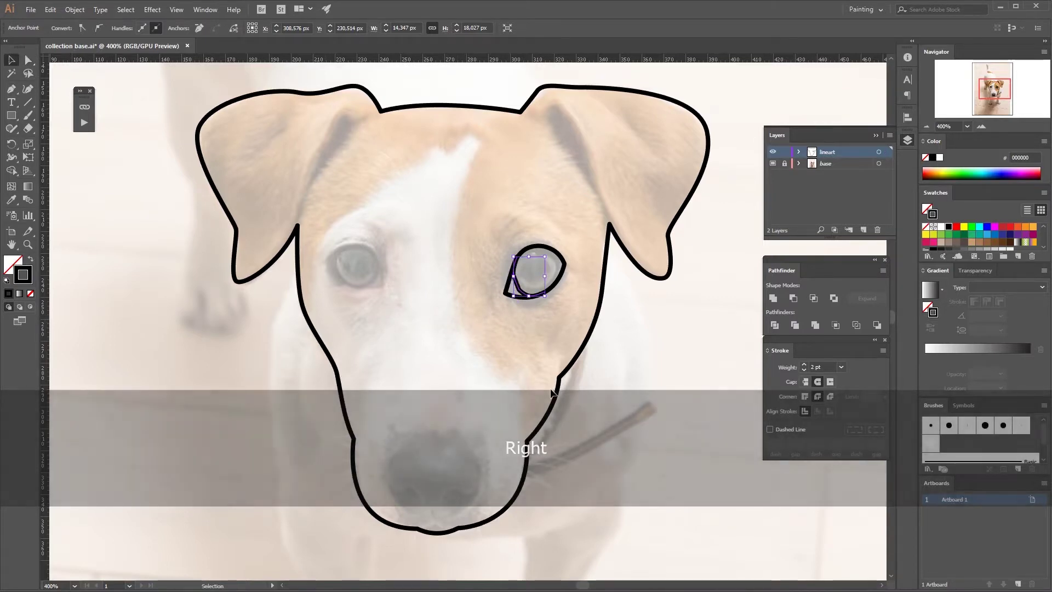
pyautogui.click(526, 319)
pyautogui.hotkey('ctrl', 'x')
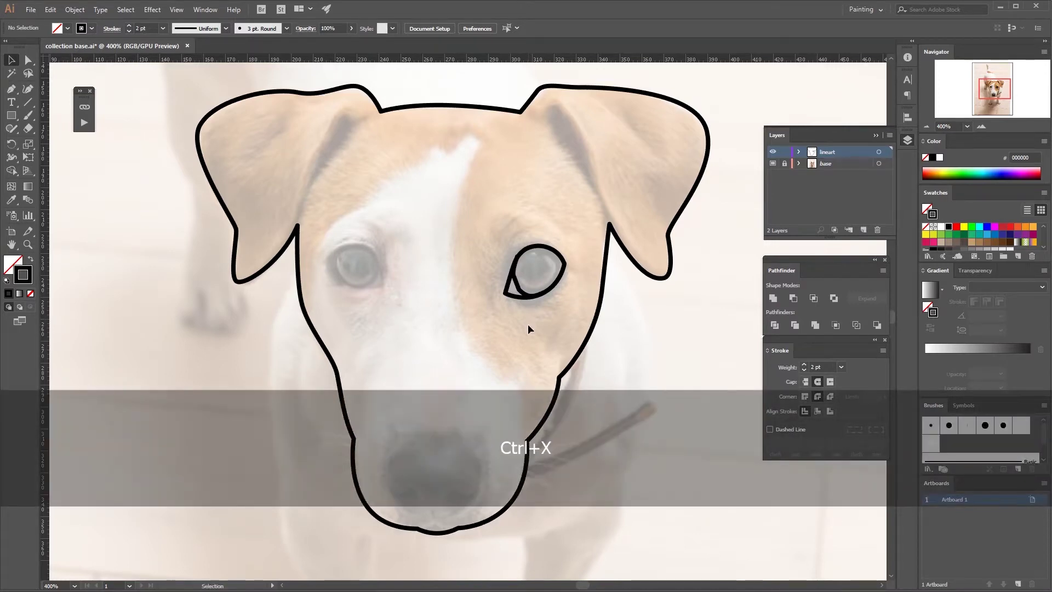
pyautogui.hotkey('ctrl', 'z')
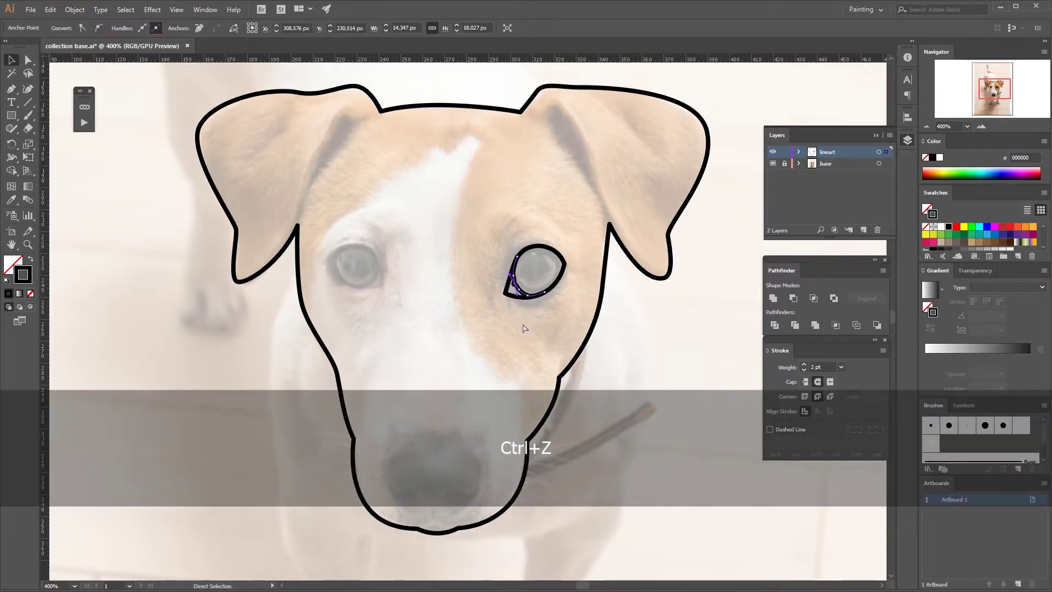
pyautogui.hotkey('ctrl', 'z')
pyautogui.hotkey('ctrl', 'z')
pyautogui.hotkey('ctrl', 'z')
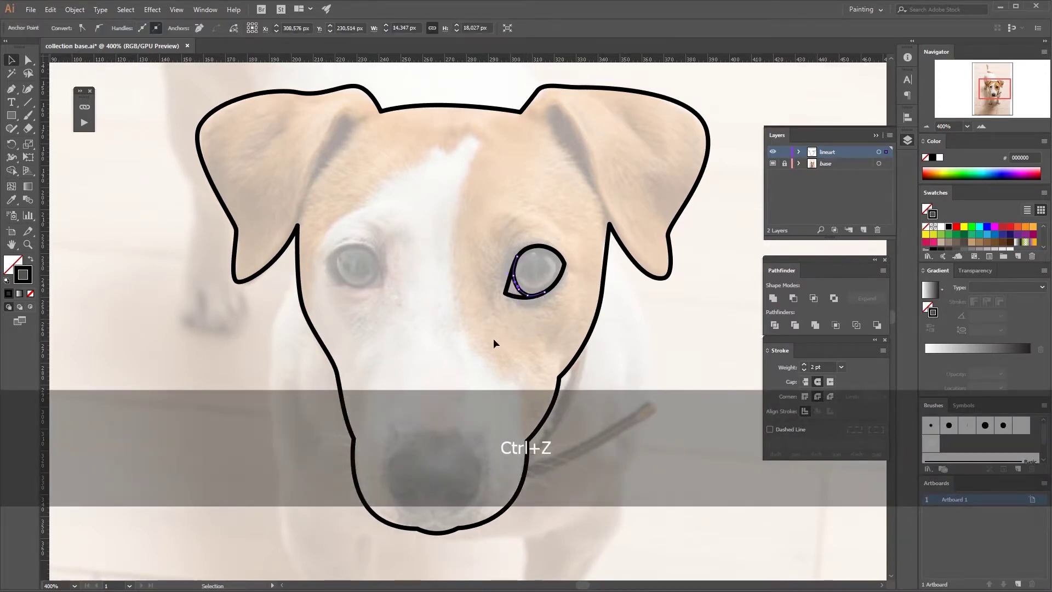
# Step: Nudge the eye outline's upper inner anchor up to Y 218.75 px, and deselect the outline
pyautogui.click(518, 257)
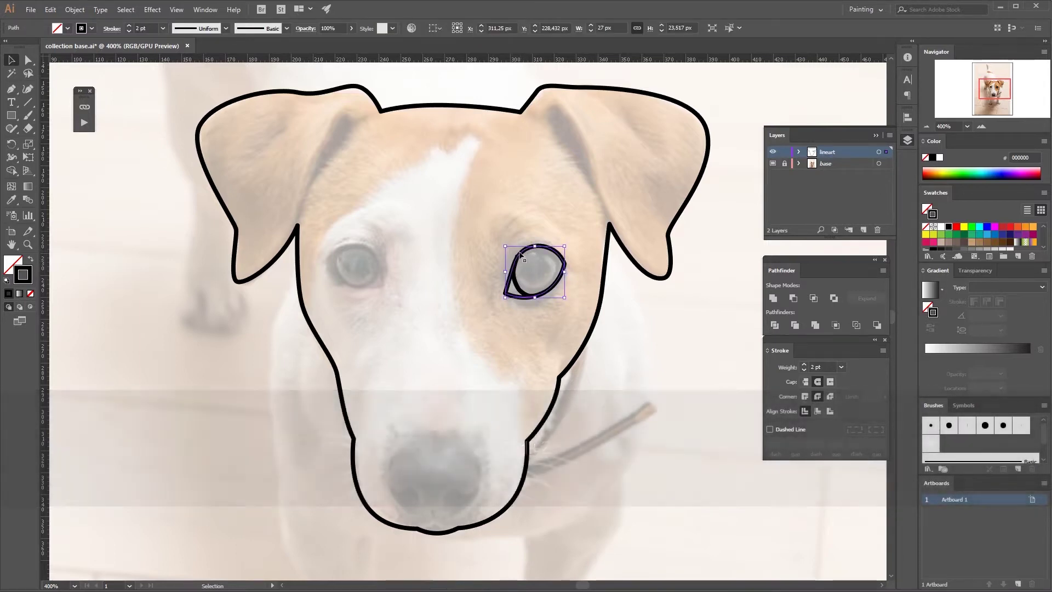
pyautogui.press('a')
pyautogui.click(522, 252)
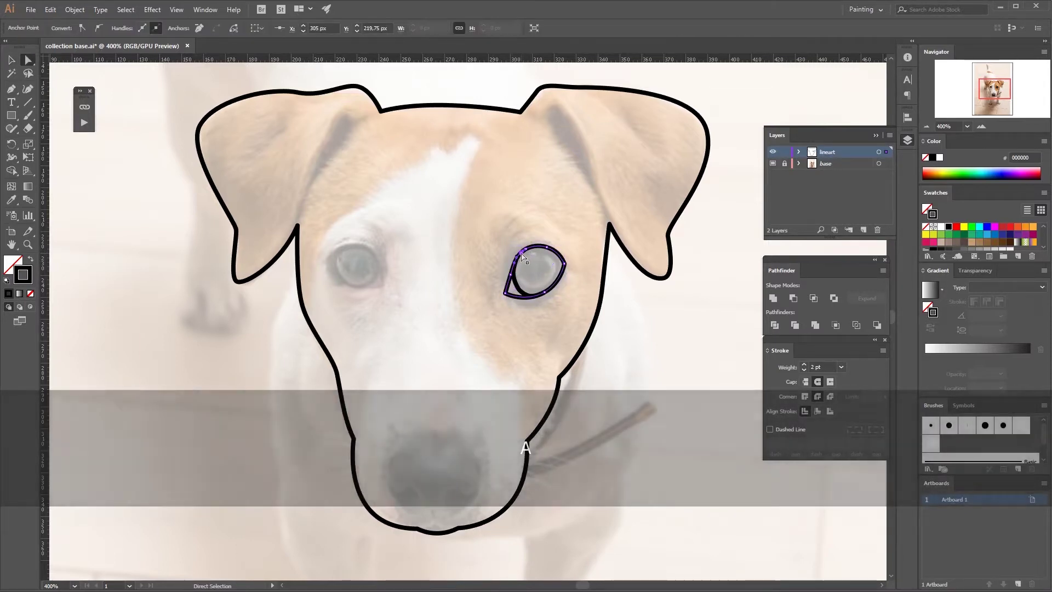
pyautogui.press('Up')
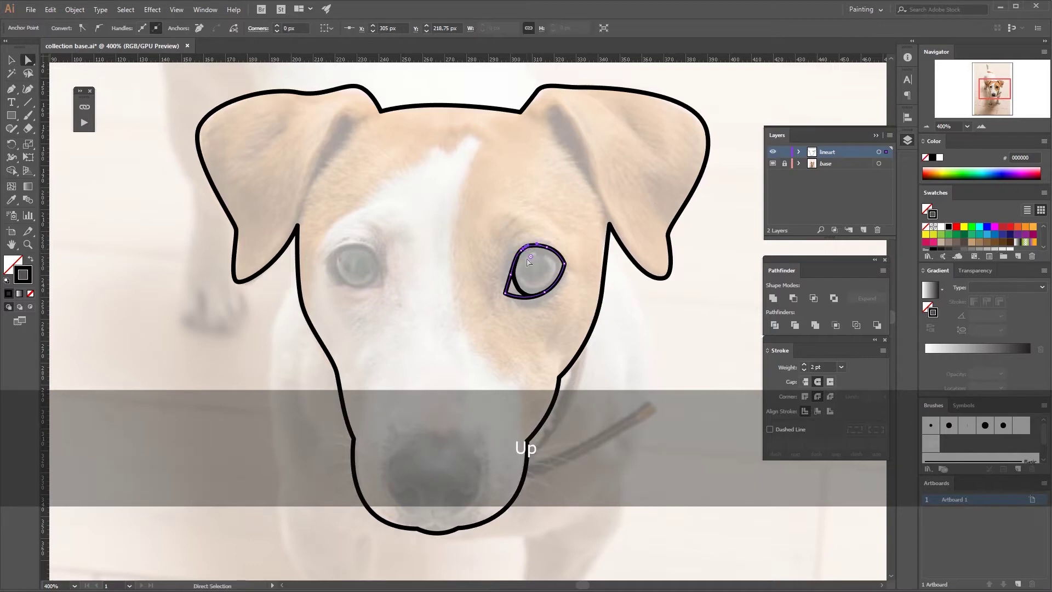
pyautogui.click(512, 333)
pyautogui.press('b')
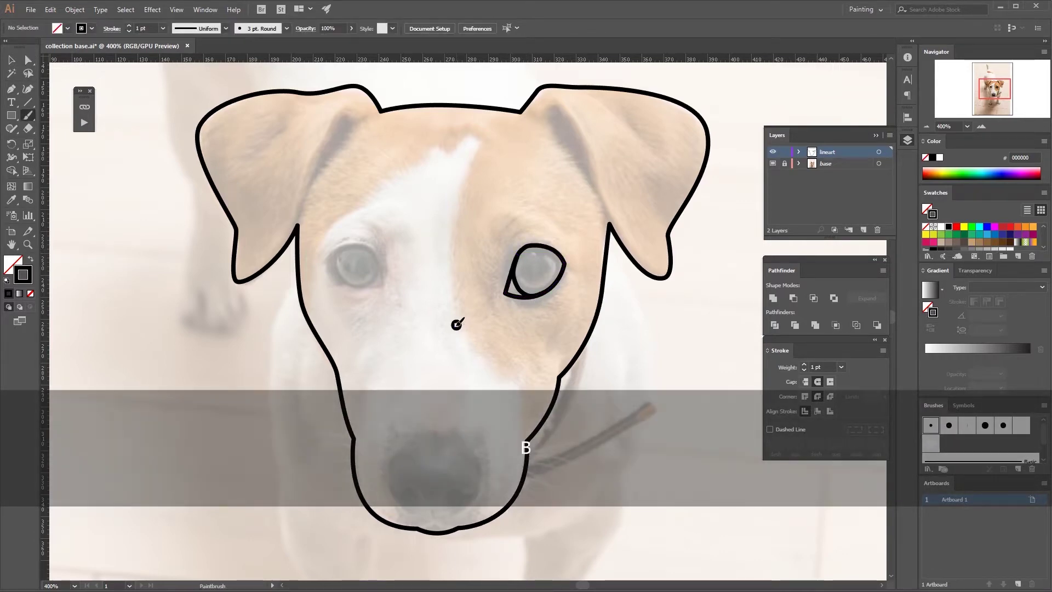
pyautogui.hotkey('ctrl', 'z')
pyautogui.press('v')
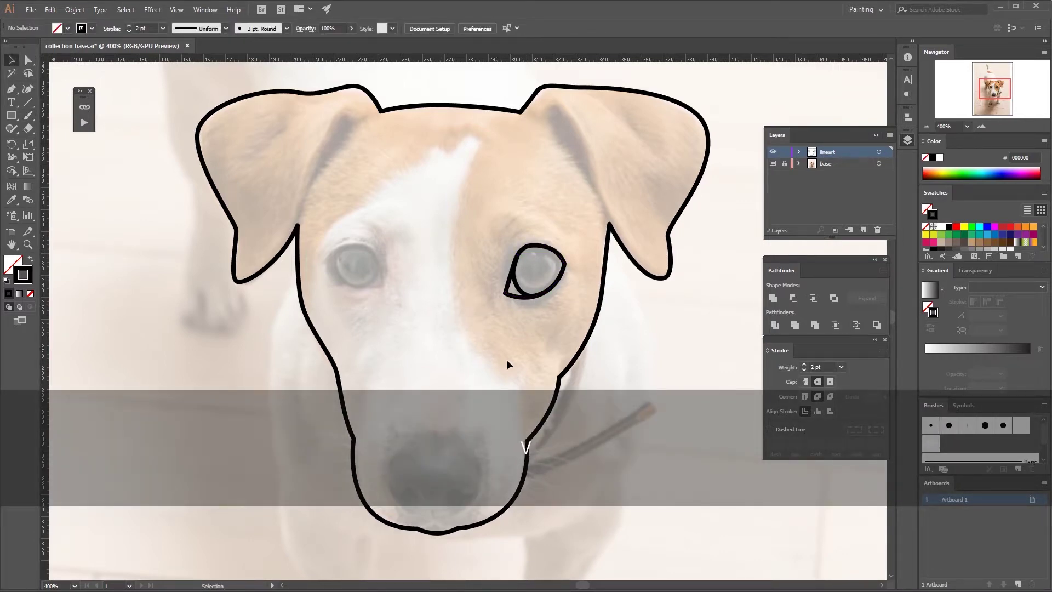
# Step: Group the eye outline with the iris arc, try moving the group up over the brow, and undo the move
pyautogui.rightClick(544, 292)
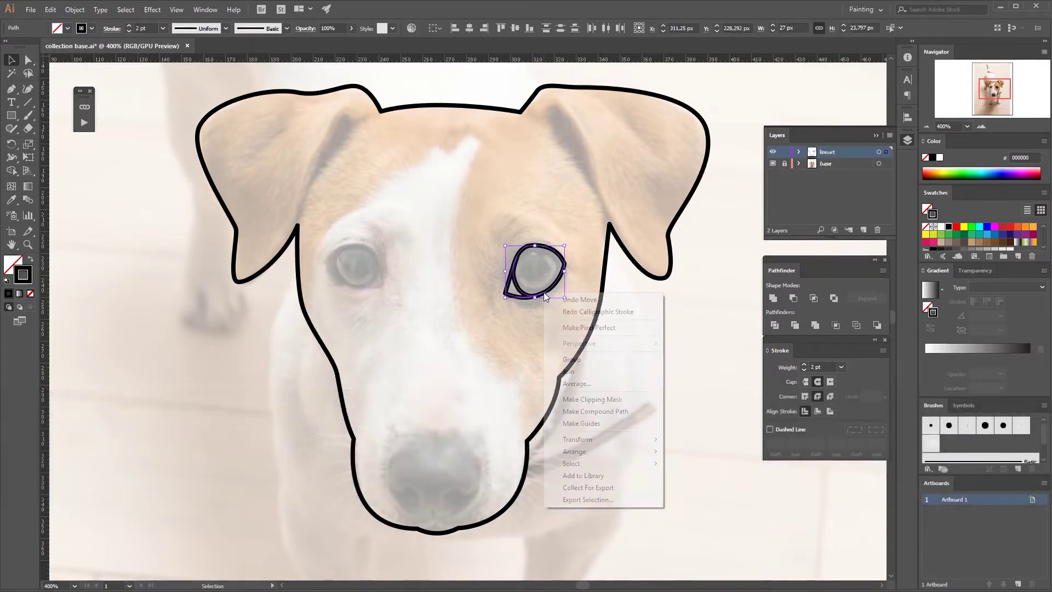
pyautogui.click(591, 359)
pyautogui.click(505, 353)
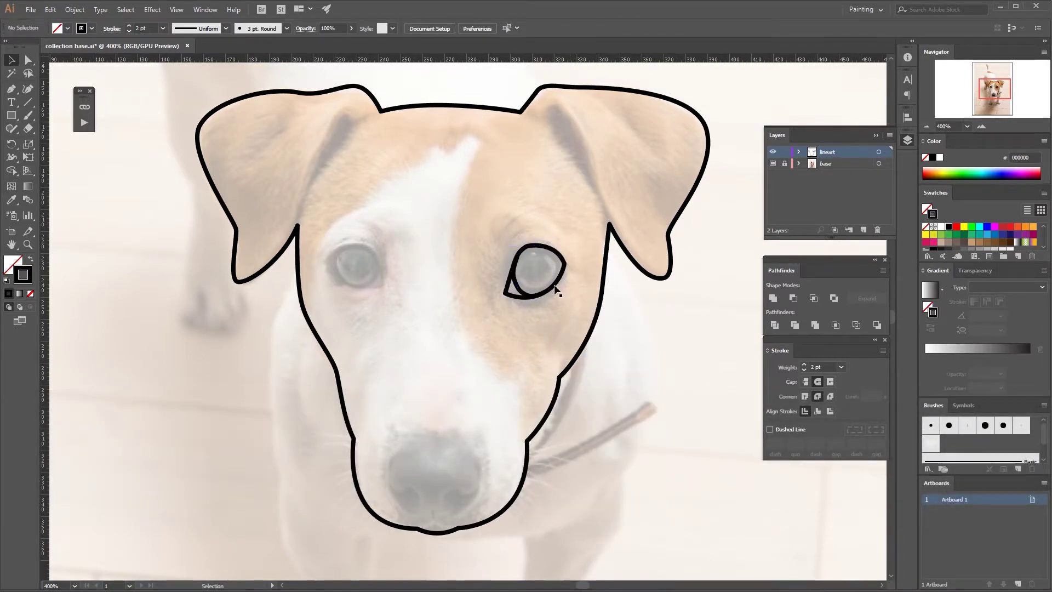
pyautogui.moveTo(555, 290); pyautogui.dragTo(540, 251)
pyautogui.click(534, 298)
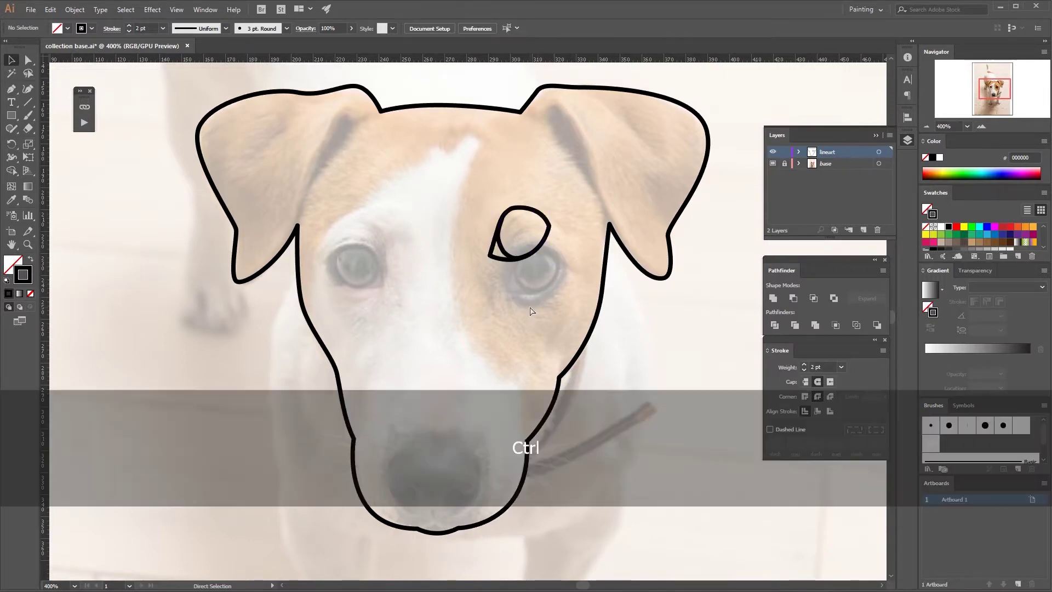
pyautogui.hotkey('ctrl', 'z')
# Step: Ungroup the eye paths, try moving the iris arc below the eye on its own, and undo the move
pyautogui.rightClick(545, 293)
pyautogui.click(582, 369)
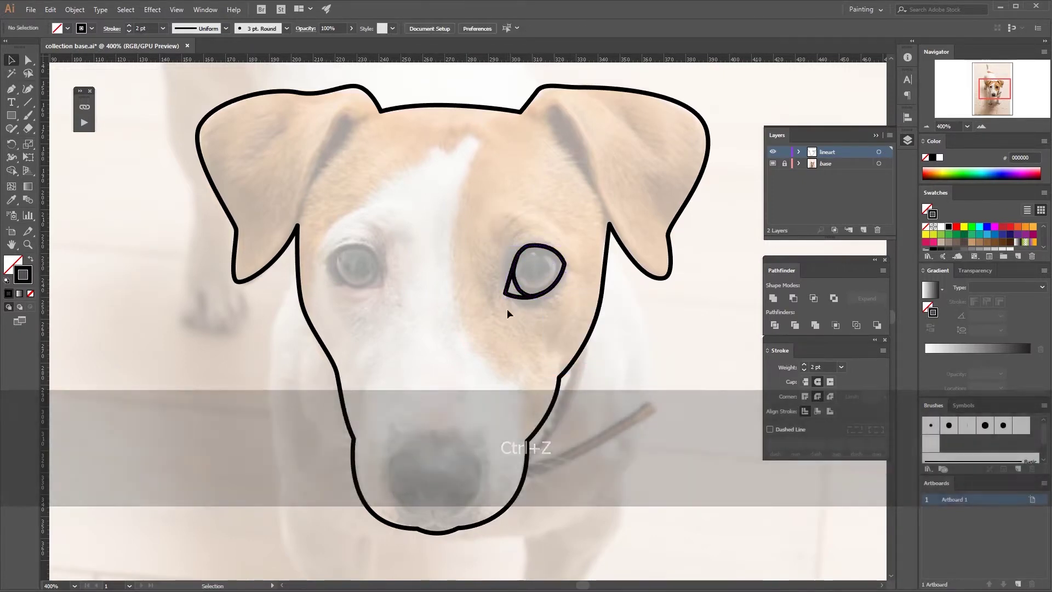
pyautogui.moveTo(514, 304); pyautogui.dragTo(509, 335)
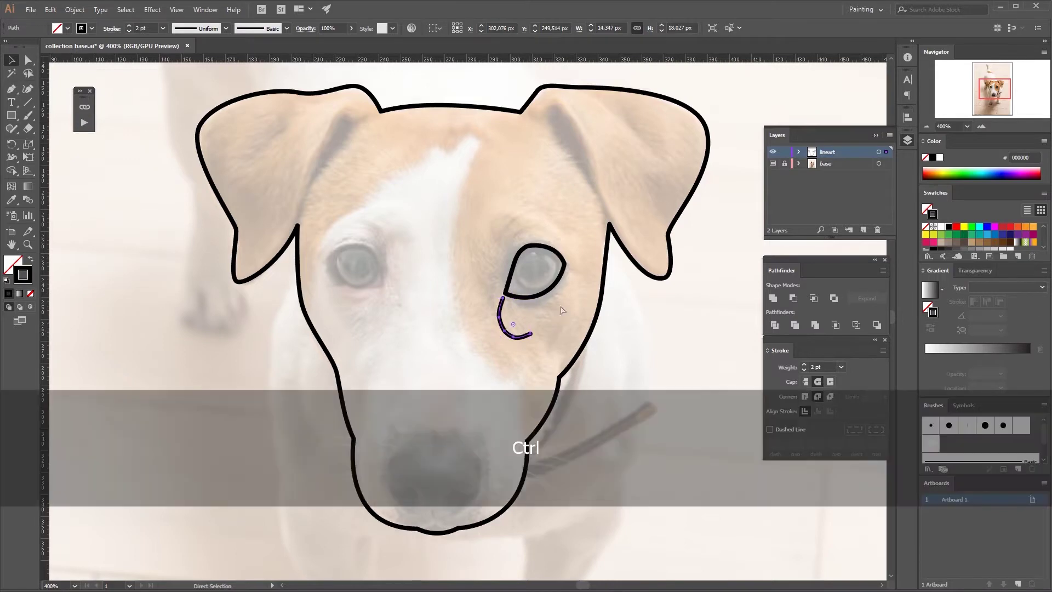
pyautogui.hotkey('ctrl', 'z')
pyautogui.hotkey('ctrl', 'z')
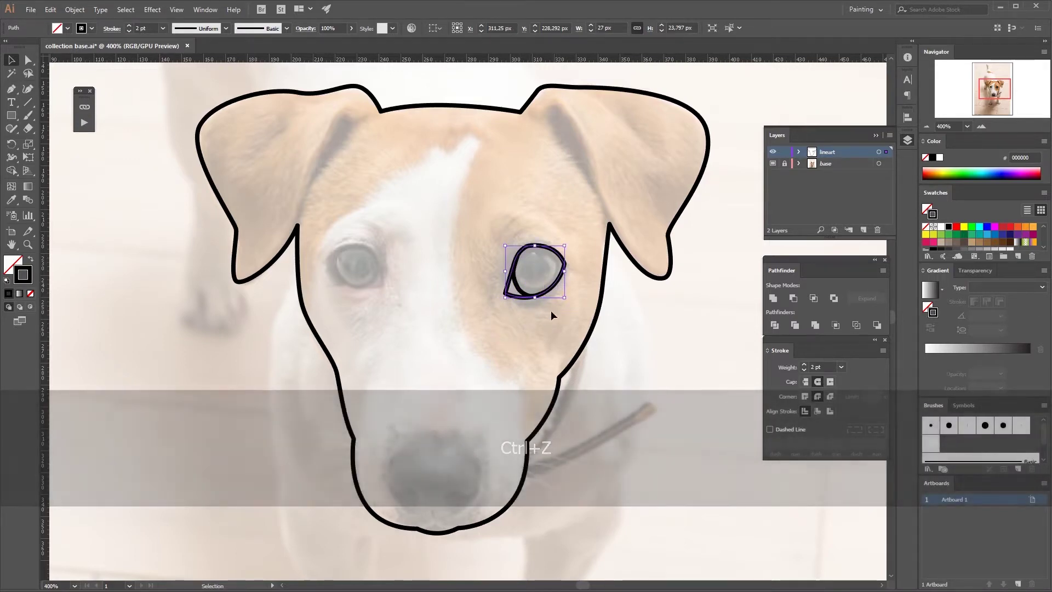
# Step: Try moving the eye outline slightly down away from the iris arc, and undo the move
pyautogui.moveTo(549, 298); pyautogui.dragTo(550, 309)
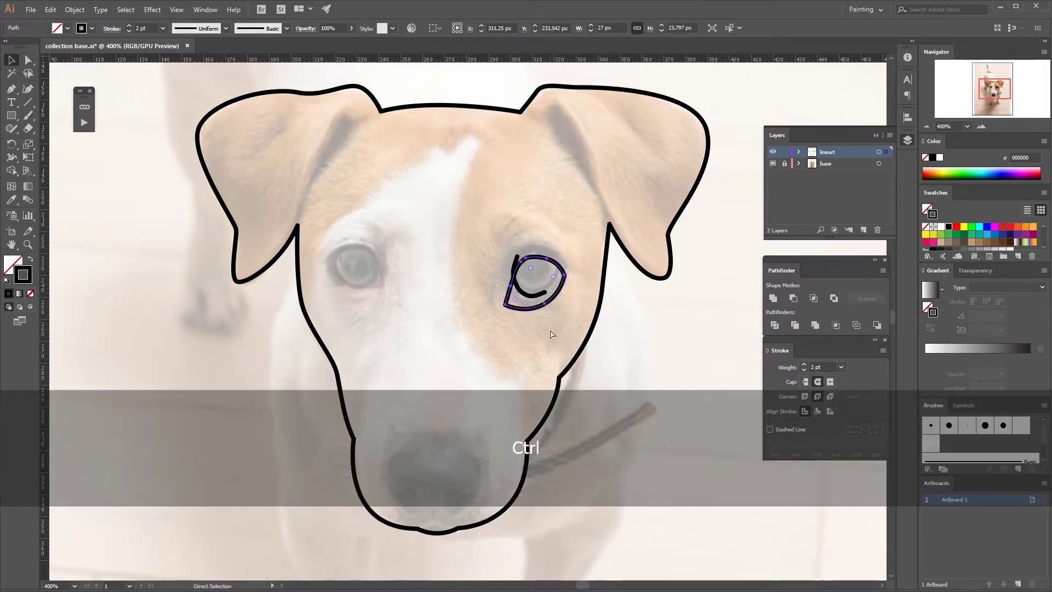
pyautogui.hotkey('ctrl', 'z')
pyautogui.hotkey('ctrl', 'z')
pyautogui.hotkey('ctrl', 'z')
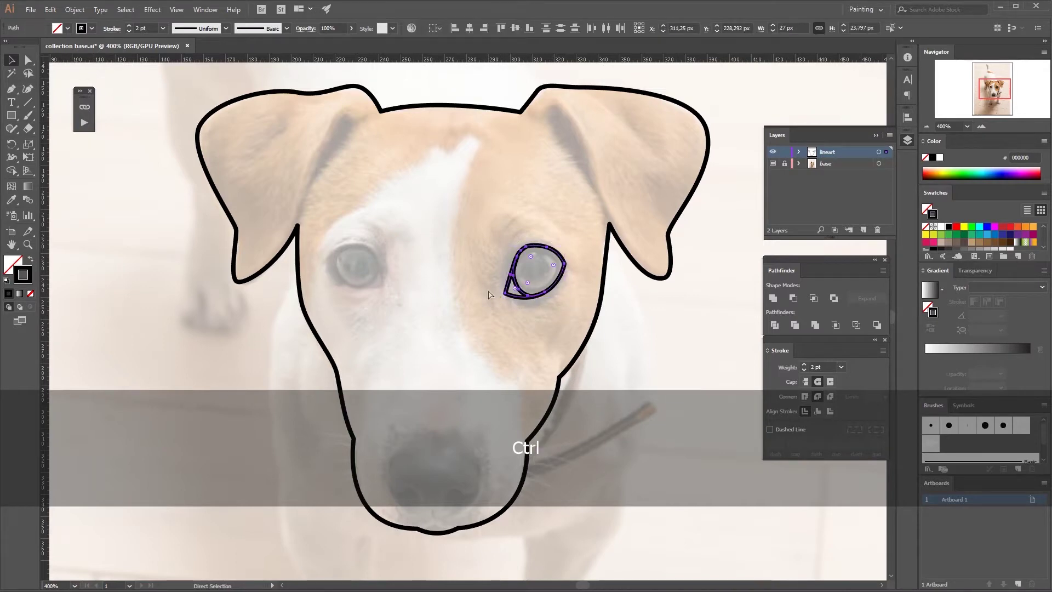
# Step: Group the eye outline with the iris arc, try moving the group upward, and undo the move
pyautogui.hotkey('ctrl', 'g')
pyautogui.click(514, 279)
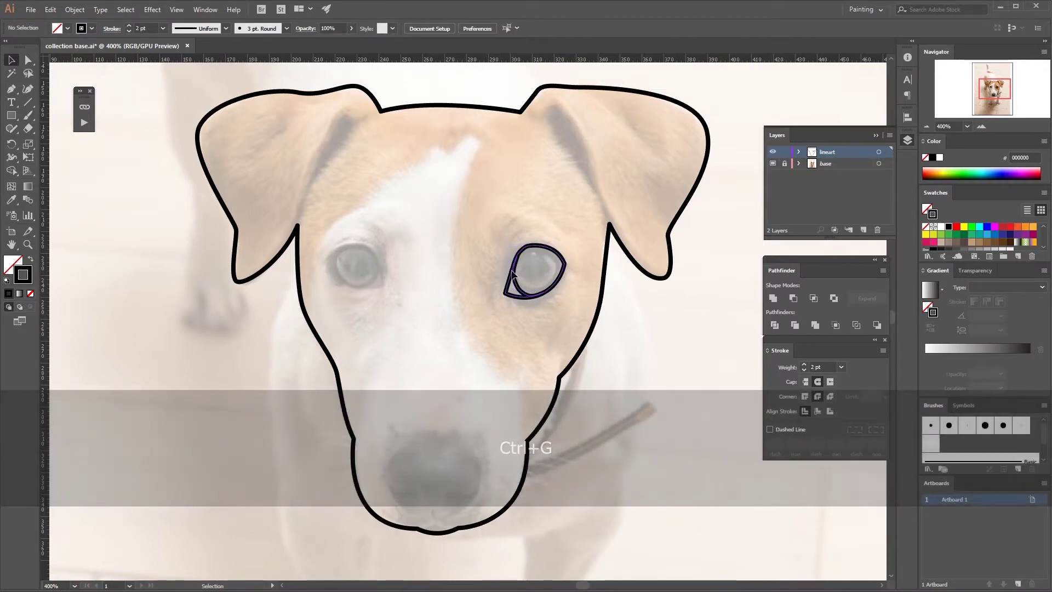
pyautogui.moveTo(515, 282); pyautogui.dragTo(512, 259)
pyautogui.hotkey('ctrl', 'z')
pyautogui.hotkey('ctrl', 'z')
pyautogui.hotkey('ctrl', 'z')
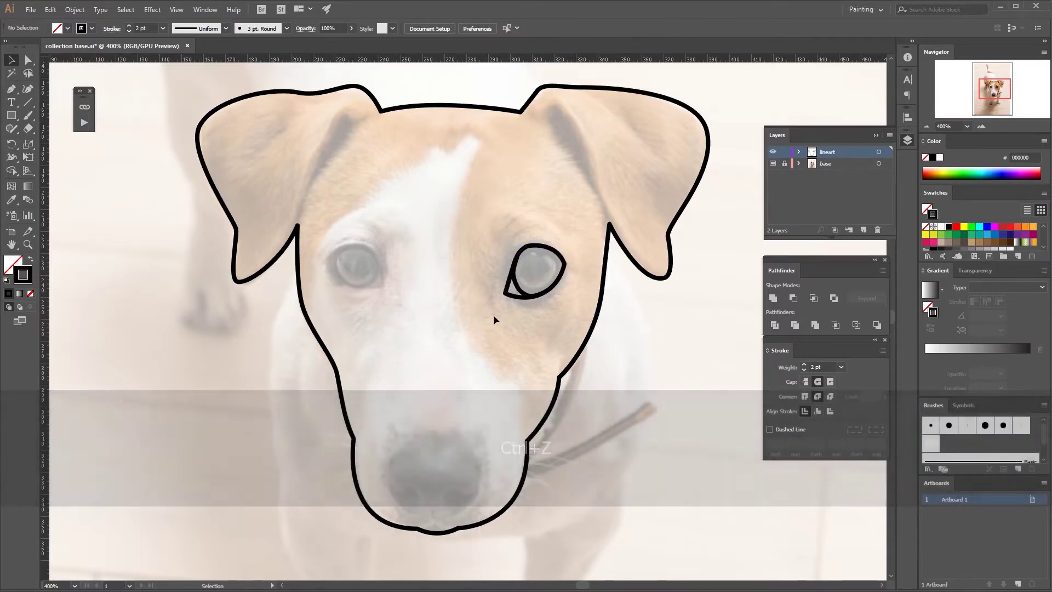
# Step: Place a vertical guide down the middle of the face and align it horizontally by center with the head outline
pyautogui.moveTo(195, 359); pyautogui.dragTo(437, 374)
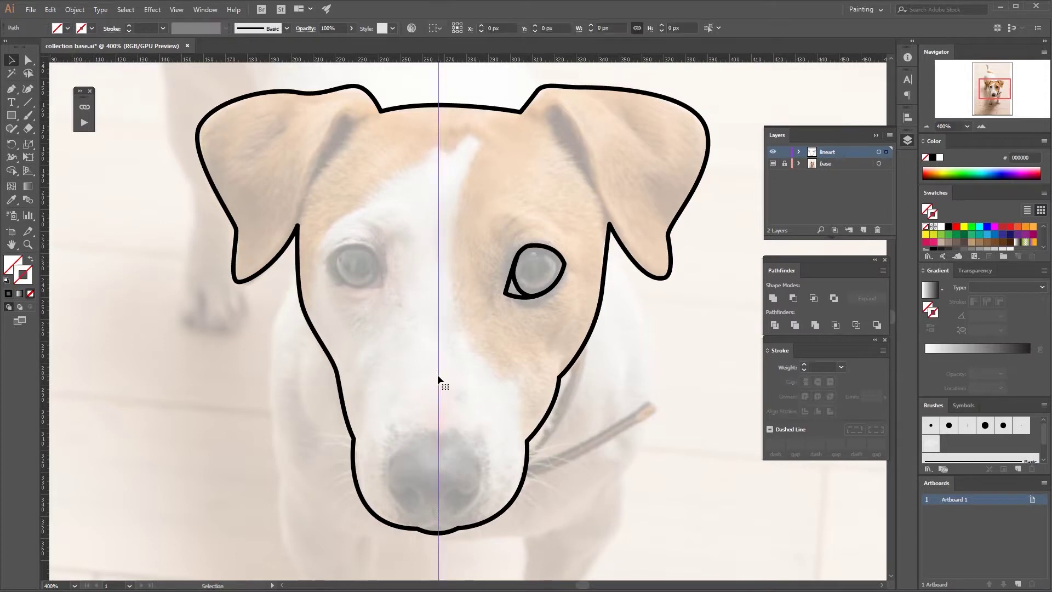
pyautogui.press('v')
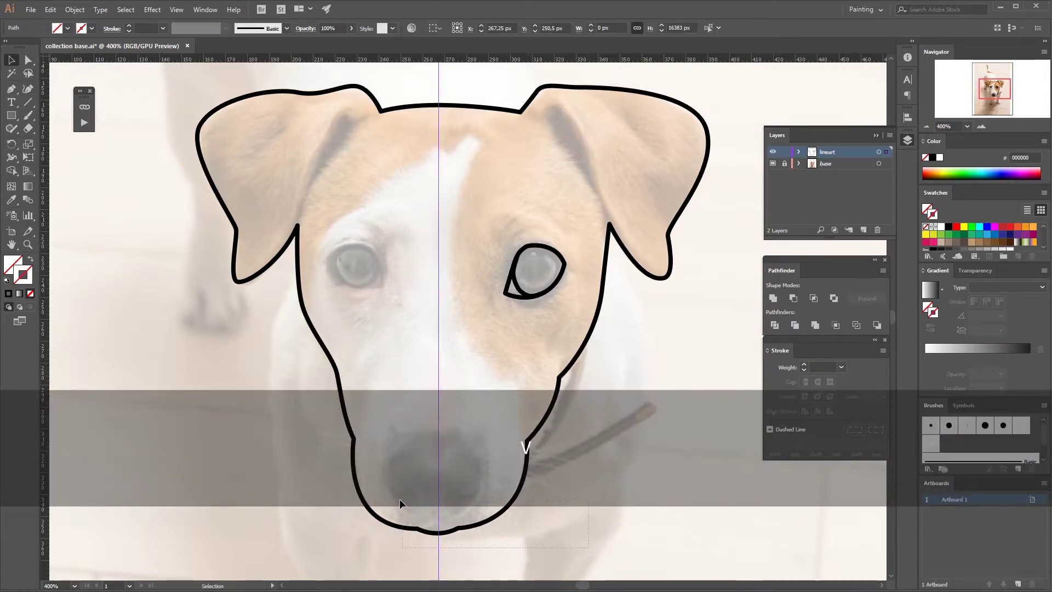
pyautogui.click(366, 471)
pyautogui.click(469, 28)
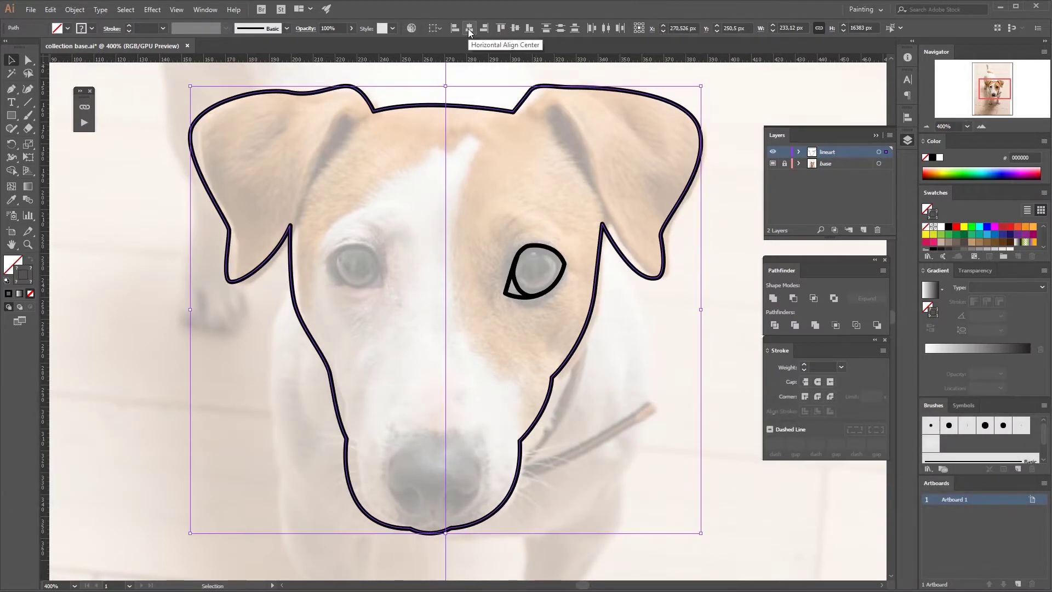
# Step: Nudge the head outline and the guide together to the right to X 275.526 px, and deselect them
pyautogui.press('Right')
pyautogui.press('Right')
pyautogui.press('Right')
pyautogui.press('Right')
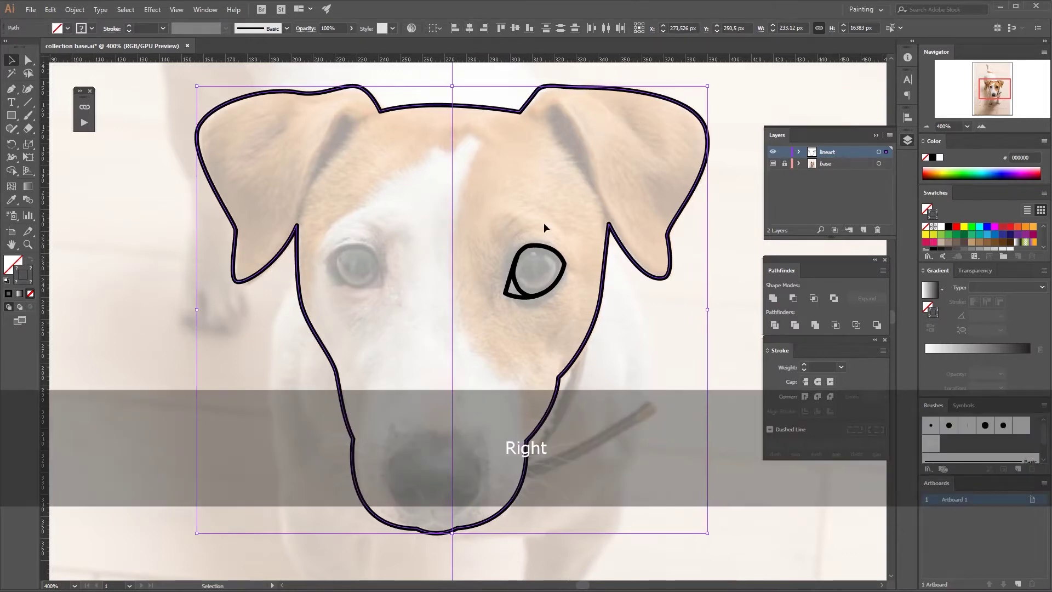
pyautogui.press('Right')
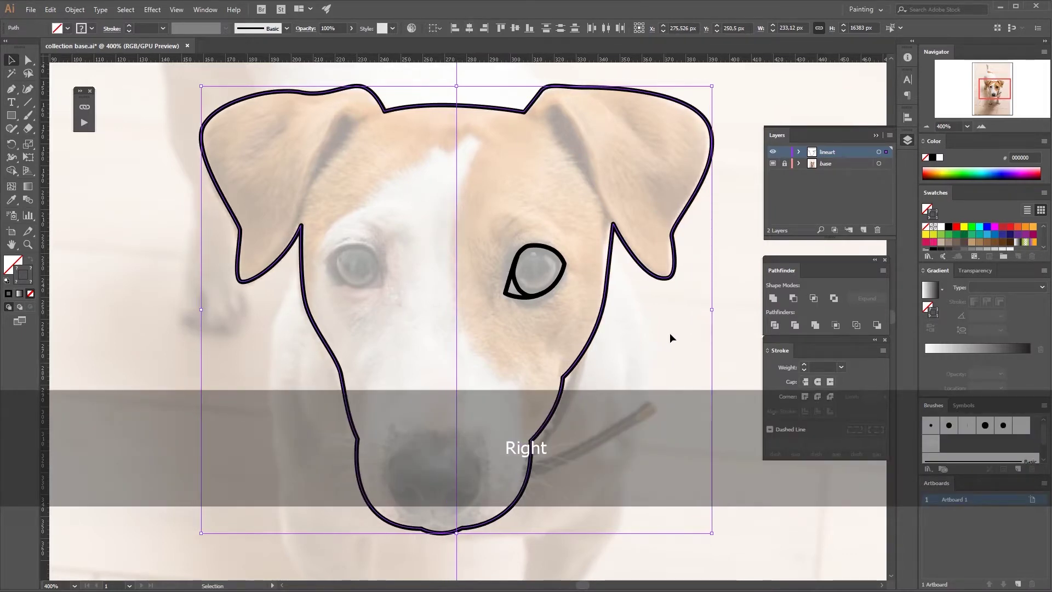
pyautogui.click(670, 334)
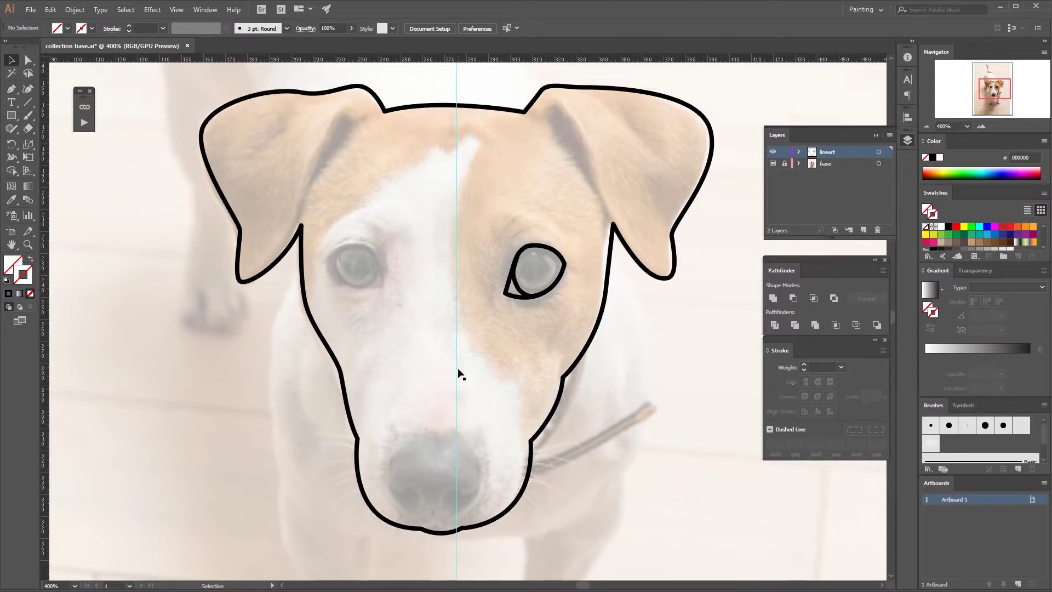
# Step: Try making a reflected copy of the eye group across the vertical axis through its own center
pyautogui.click(524, 298)
pyautogui.press('o')
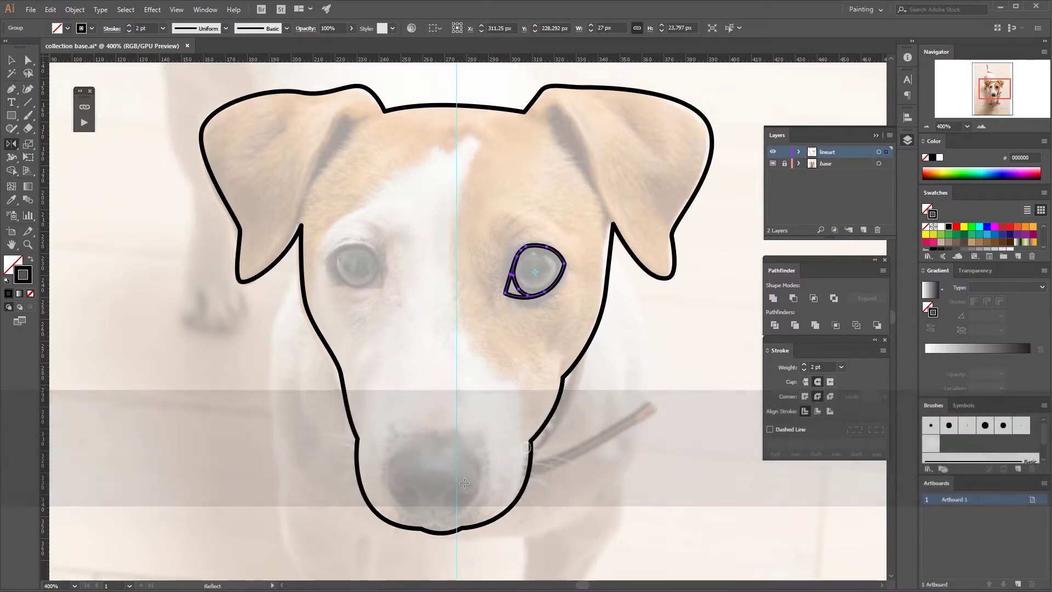
pyautogui.rightClick(522, 291)
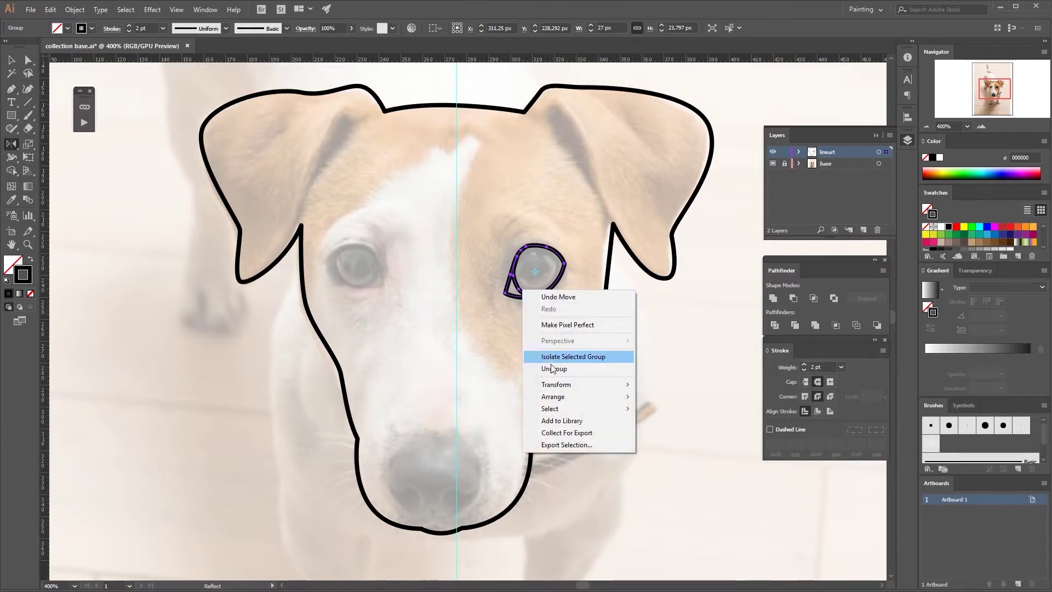
pyautogui.moveTo(586, 388)
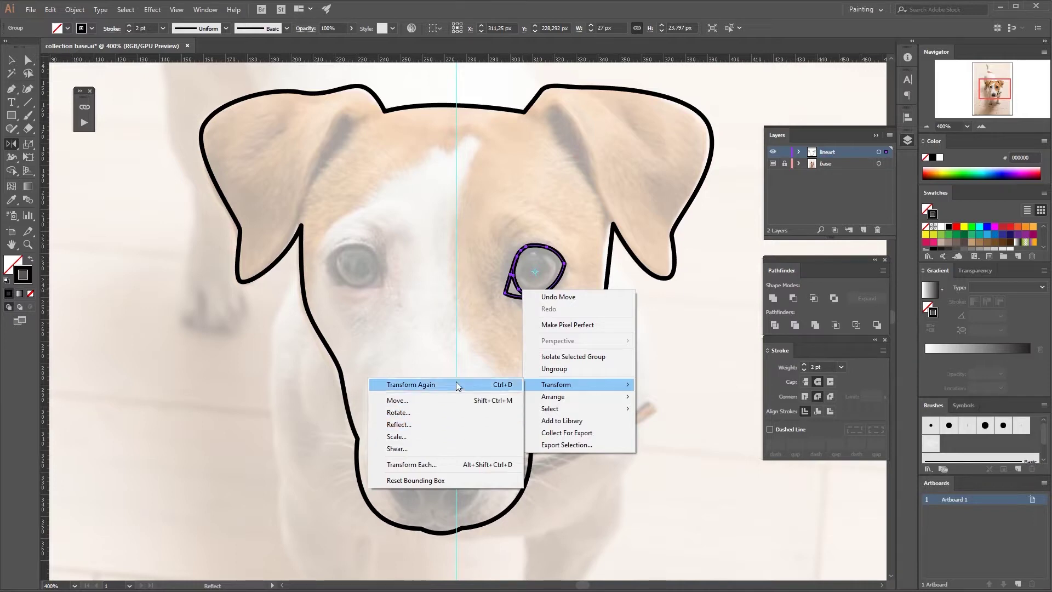
pyautogui.click(433, 426)
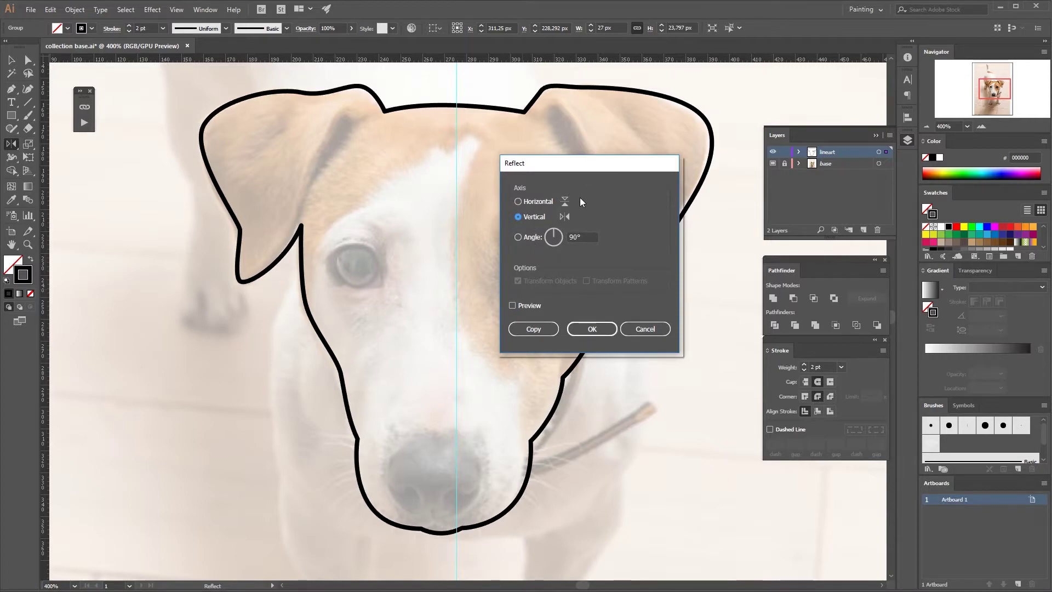
pyautogui.moveTo(580, 162); pyautogui.dragTo(683, 163)
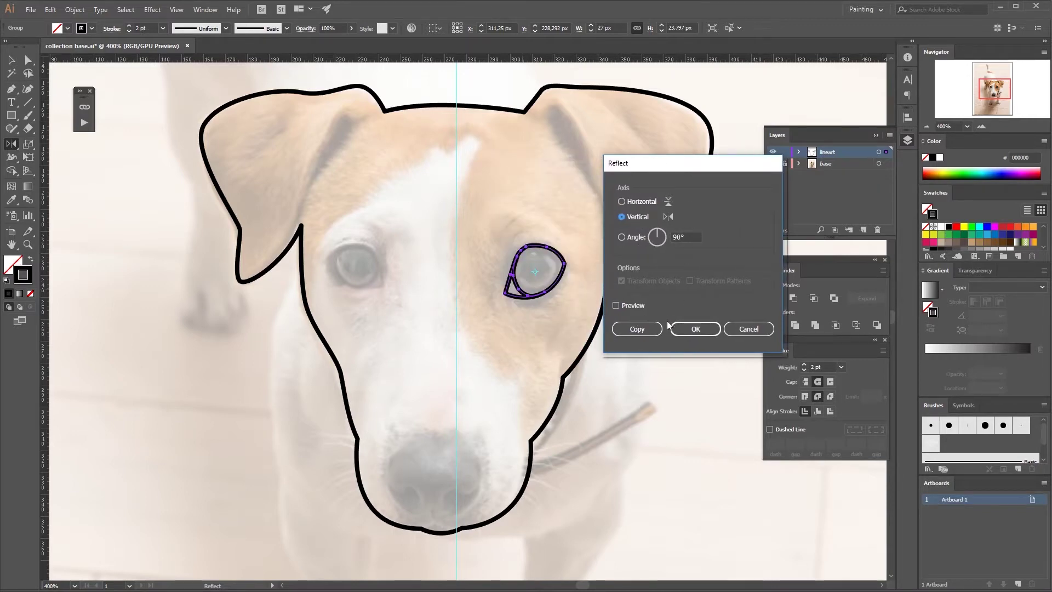
pyautogui.click(639, 328)
pyautogui.press('v')
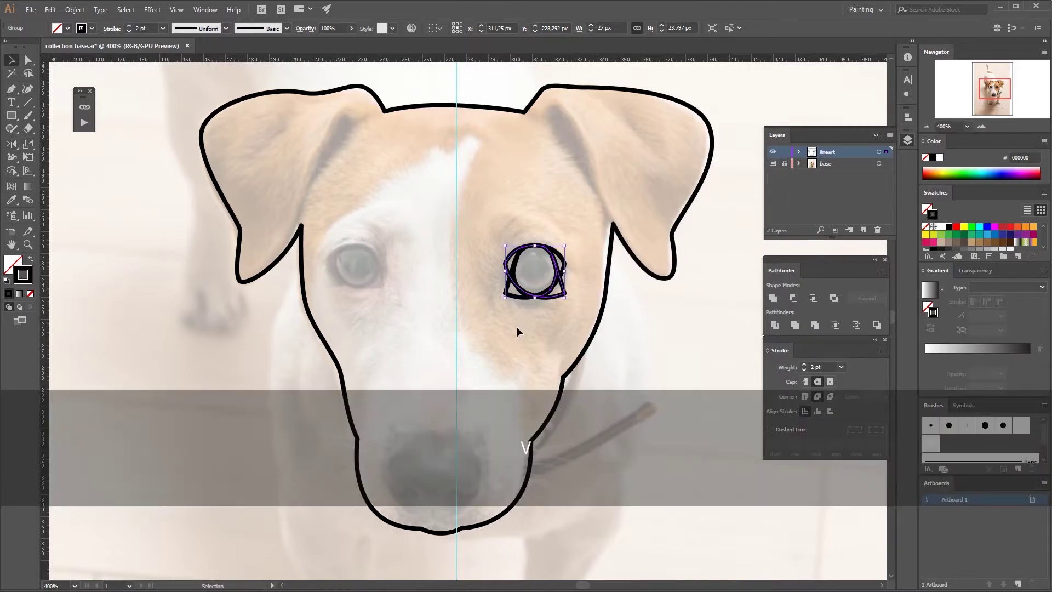
# Step: Move the reflected eye copy up onto the forehead and delete it
pyautogui.click(517, 327)
pyautogui.moveTo(550, 305); pyautogui.dragTo(515, 182)
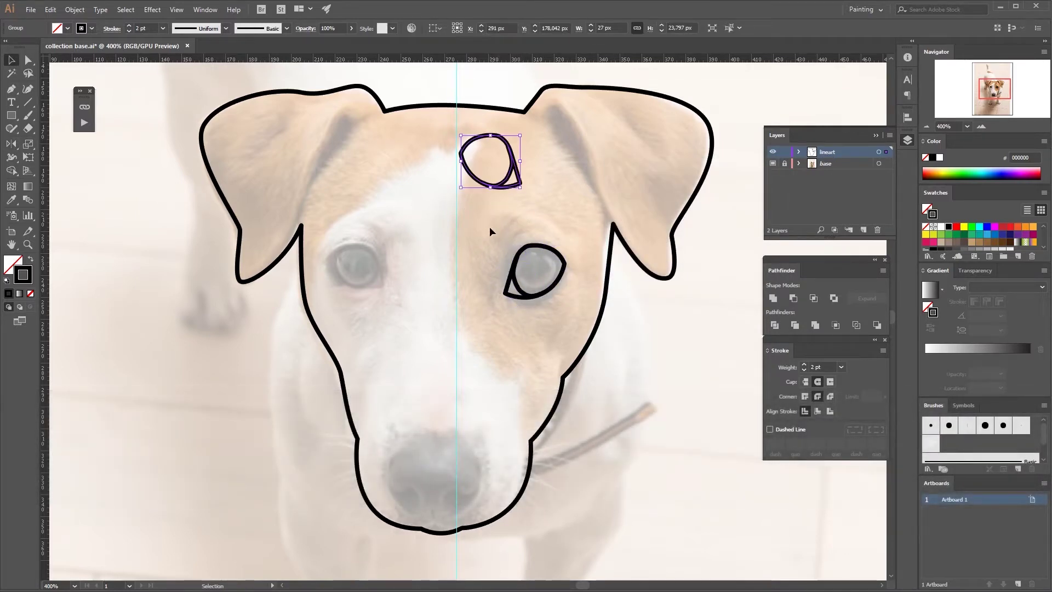
pyautogui.press('Delete')
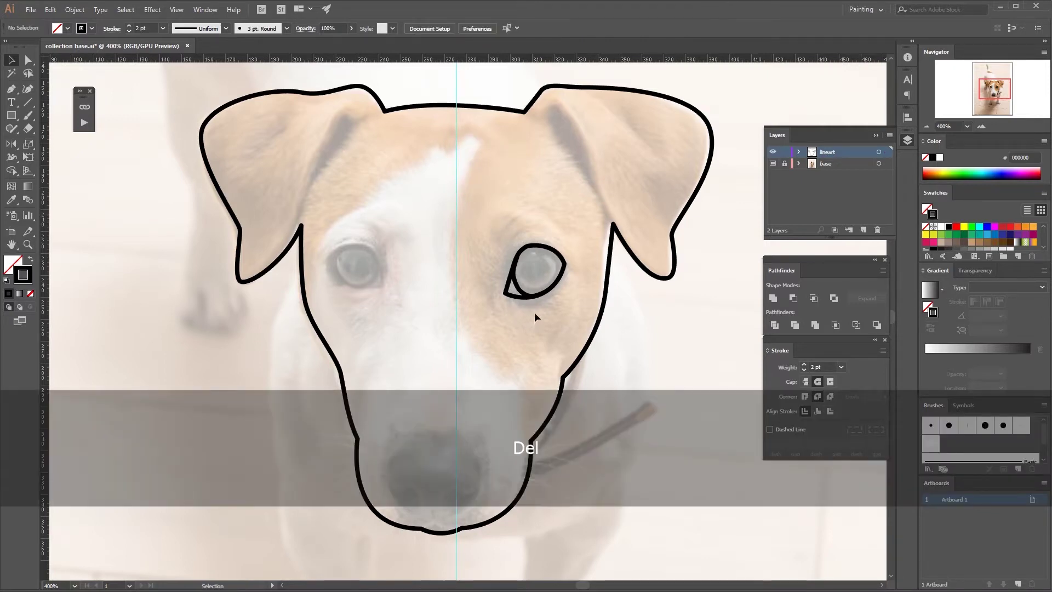
# Step: Reflect a copy of the eye group across the vertical center guide onto the other side of the face, and deselect it
pyautogui.click(534, 297)
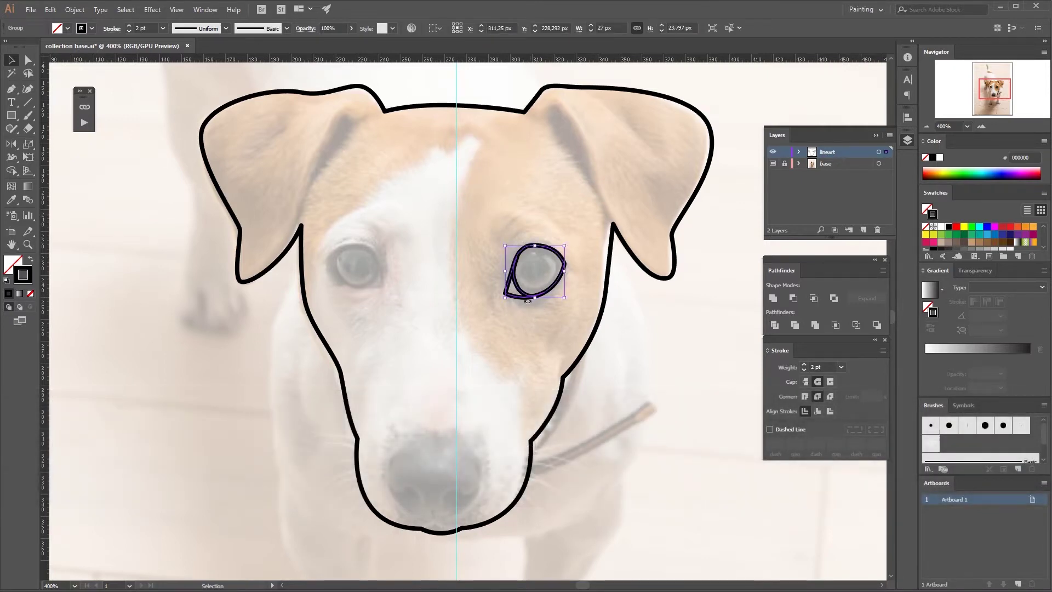
pyautogui.press('o')
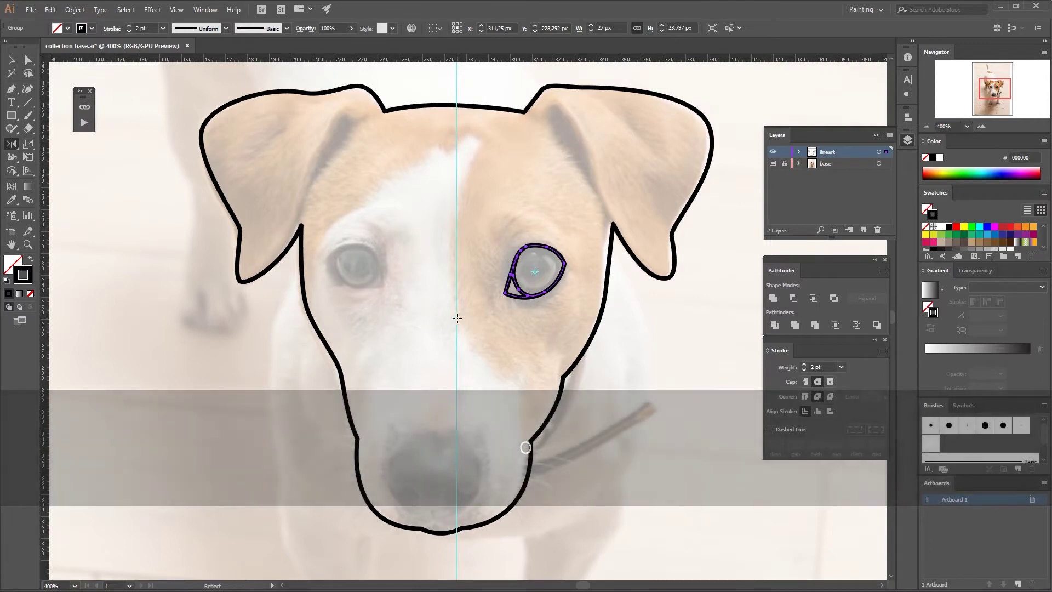
pyautogui.press('alt')
pyautogui.keyDown('alt'); pyautogui.click(456, 320); pyautogui.keyUp('alt')
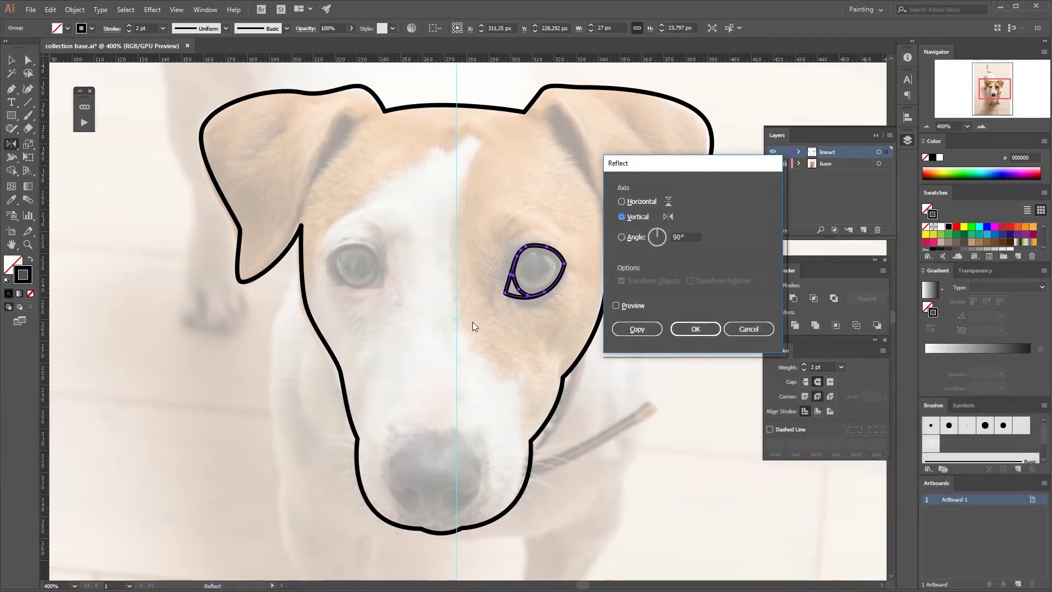
pyautogui.click(625, 330)
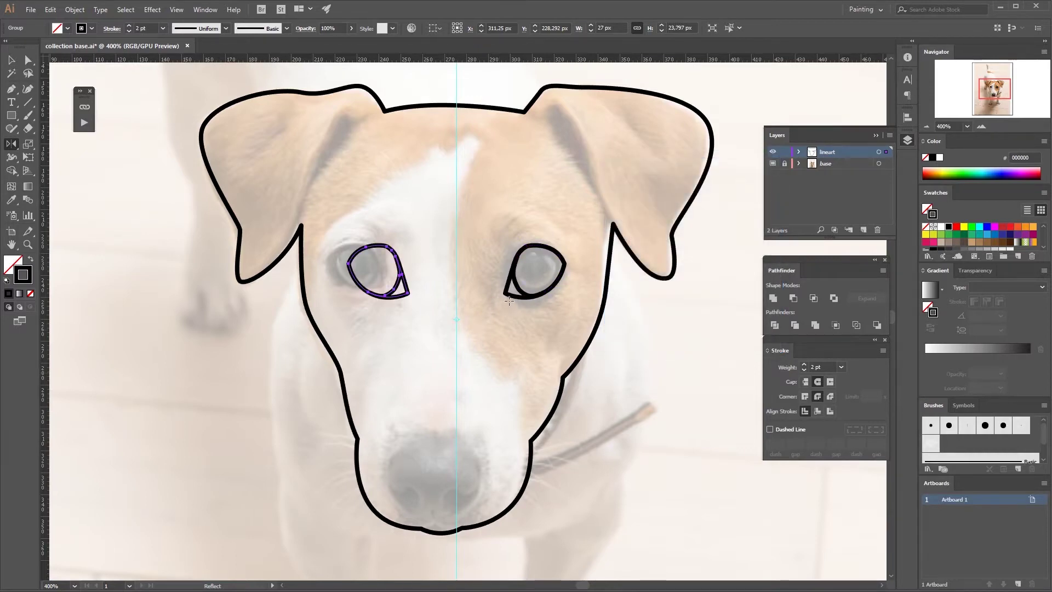
pyautogui.press('v')
pyautogui.click(399, 313)
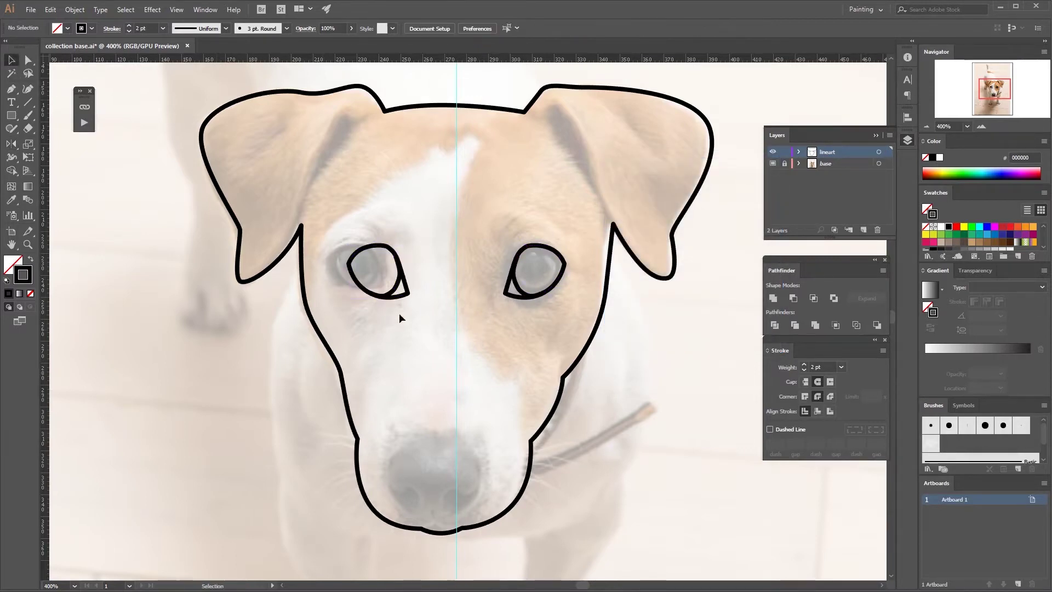
# Step: Move the mirrored eye group horizontally outward so it sits over the photo's left-hand eye, and deselect it
pyautogui.keyDown('shift'); pyautogui.click(406, 286); pyautogui.keyUp('shift')
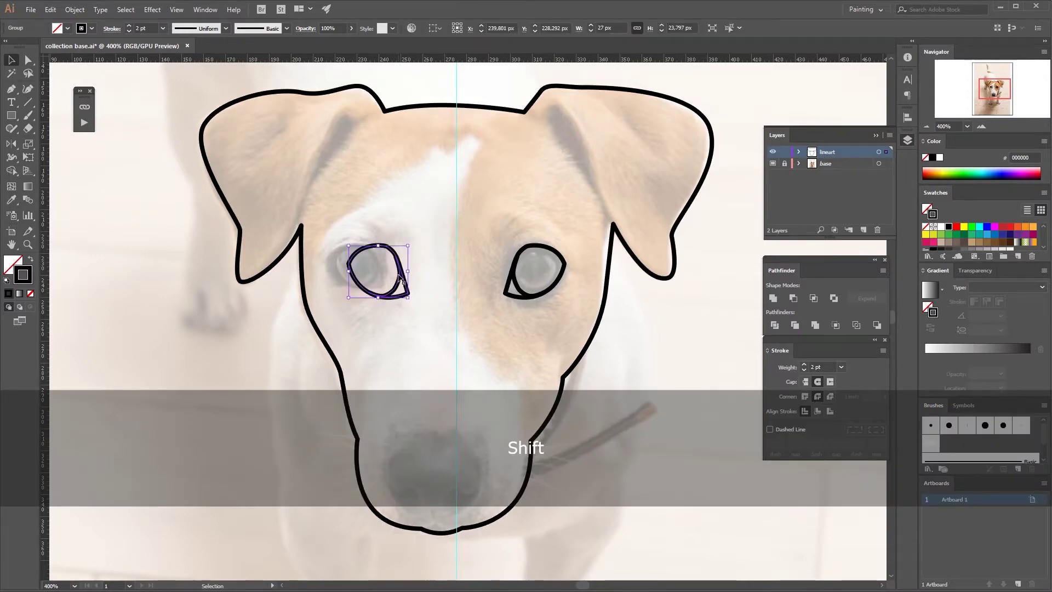
pyautogui.moveTo(403, 282); pyautogui.dragTo(382, 275)
pyautogui.click(434, 287)
pyautogui.press('space')
pyautogui.moveTo(446, 304)
pyautogui.mouseDown()
pyautogui.moveTo(447, 279)
pyautogui.moveTo(453, 297)
pyautogui.mouseUp()
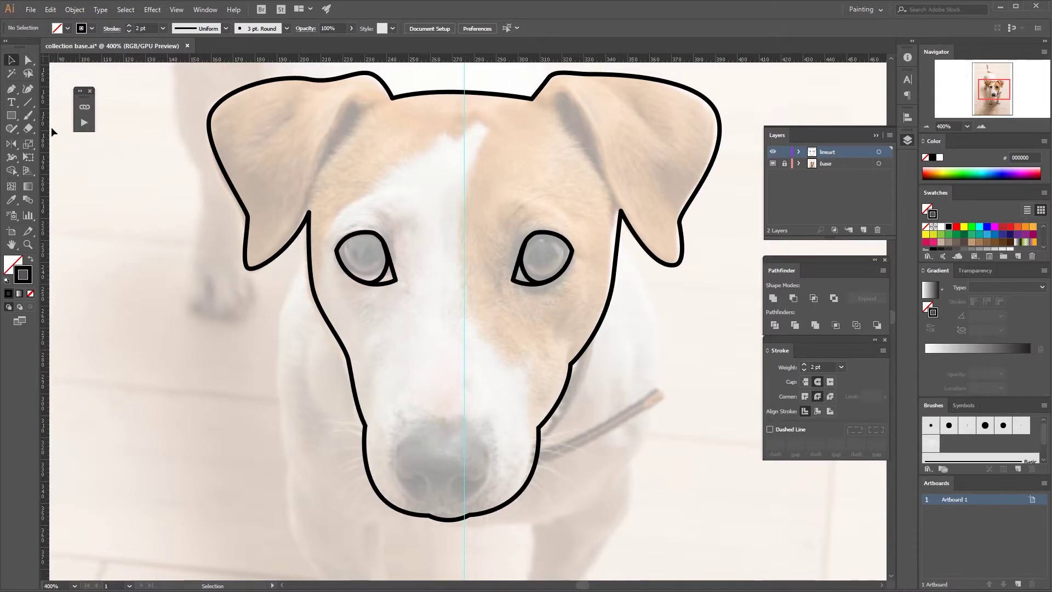
# Step: Draw a 12 px pupil circle inside each of the two eye outlines with the Ellipse tool
pyautogui.press('l')
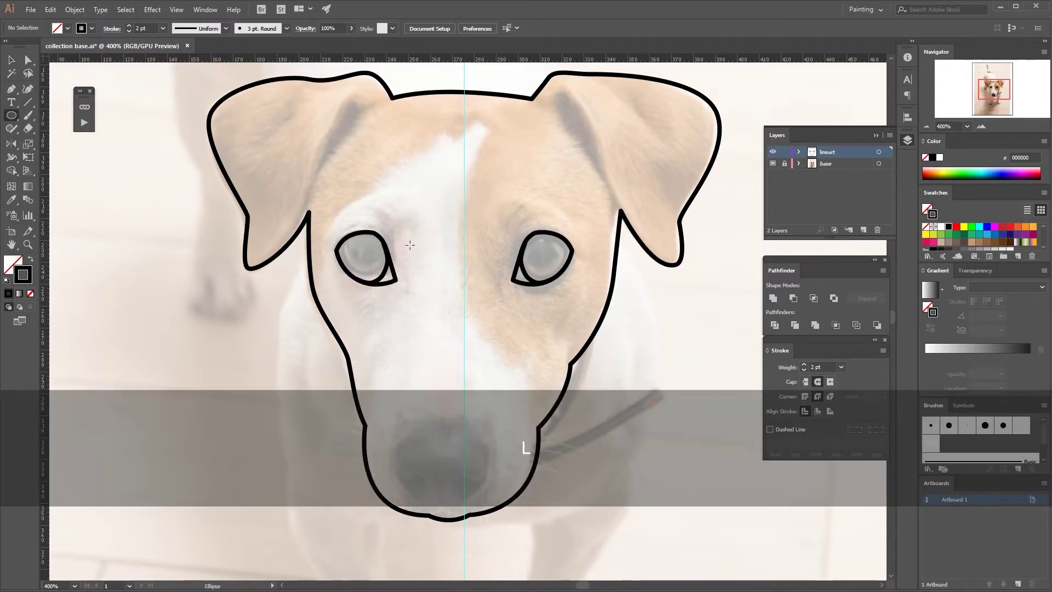
pyautogui.moveTo(421, 215); pyautogui.dragTo(553, 264)
pyautogui.press('v')
pyautogui.click(436, 275)
pyautogui.click(416, 262)
pyautogui.click(423, 263)
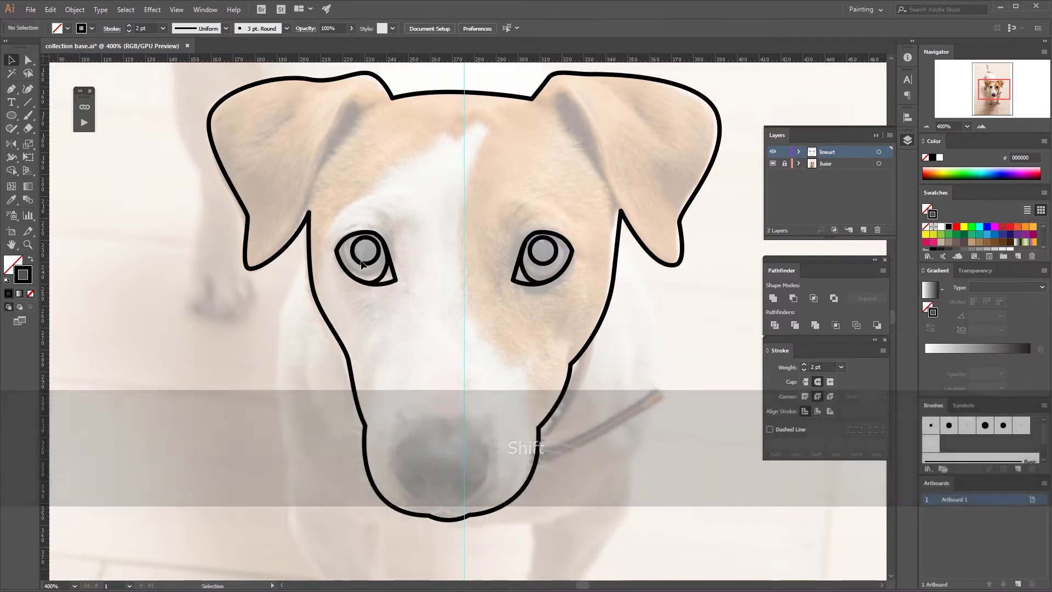
# Step: Swap fill and stroke on both pupil circles to make them solid black without a stroke, and deselect them
pyautogui.keyDown('shift'); pyautogui.click(365, 250); pyautogui.keyUp('shift')
pyautogui.keyDown('shift'); pyautogui.click(547, 263); pyautogui.keyUp('shift')
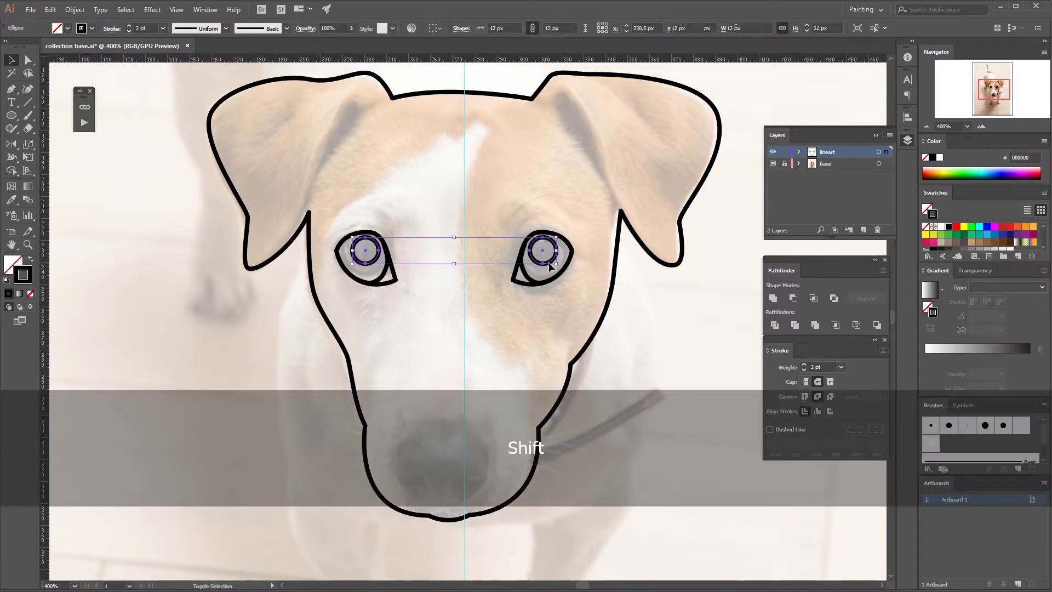
pyautogui.click(30, 261)
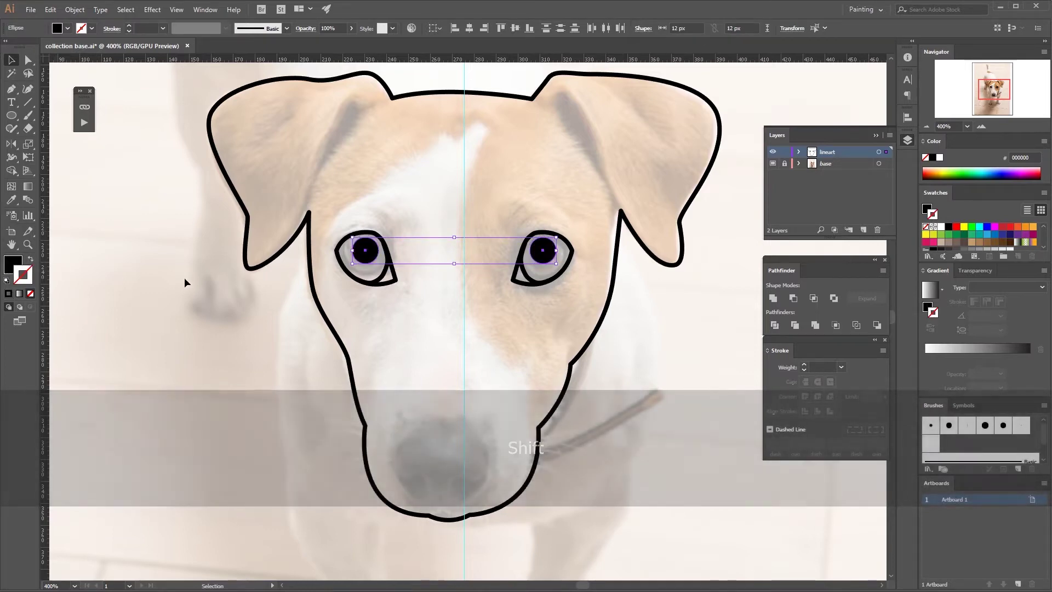
pyautogui.click(185, 278)
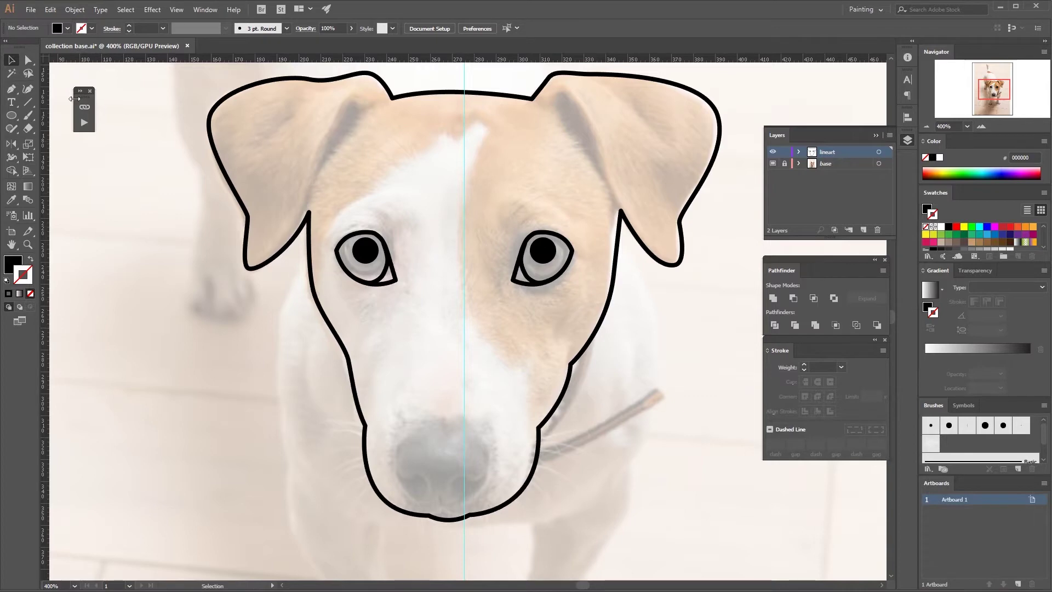
# Step: Draw a curved three-point brow line above the right-hand eye with the Pen tool
pyautogui.click(13, 89)
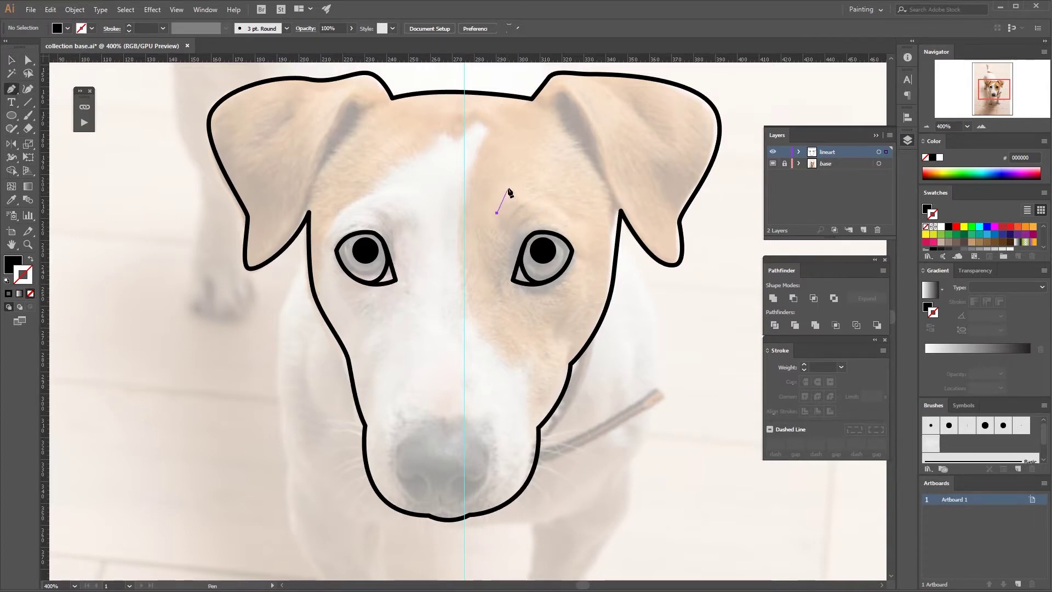
pyautogui.moveTo(515, 183); pyautogui.dragTo(533, 179)
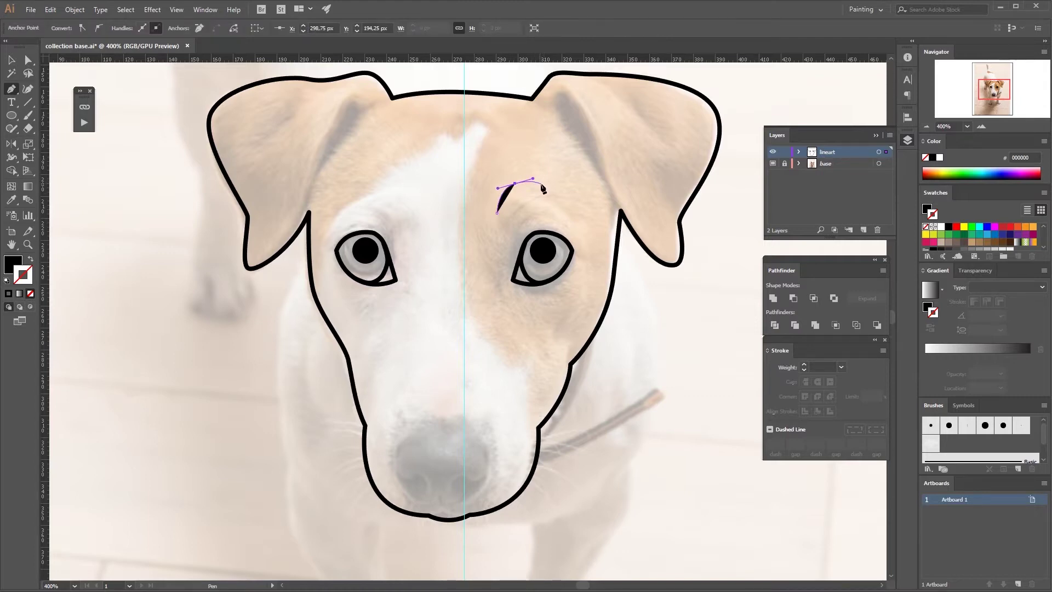
pyautogui.click(537, 182)
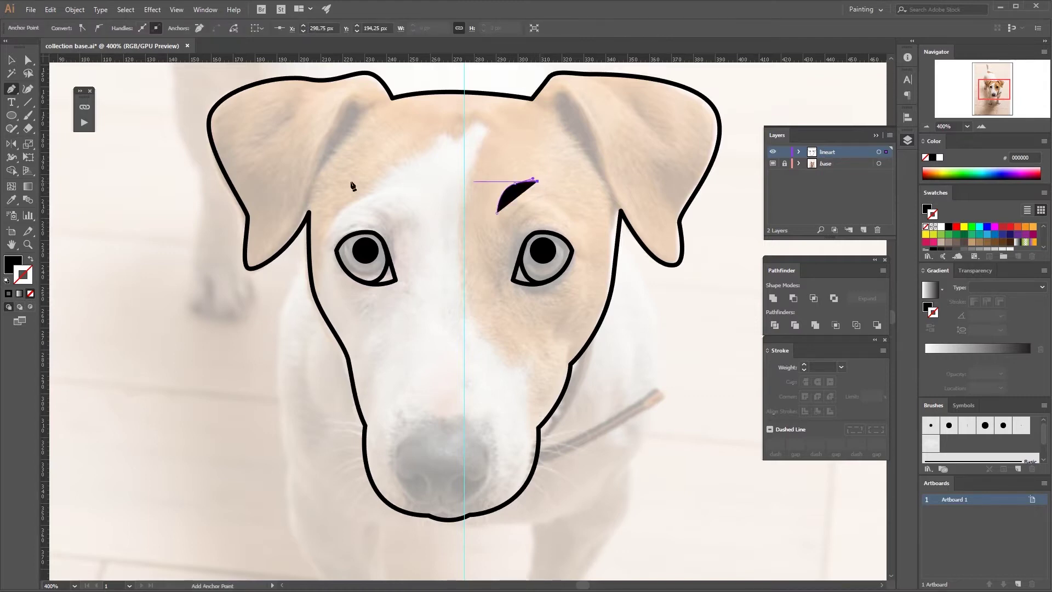
# Step: Give the brow curve no fill and a 2 pt black stroke with round caps and round corners
pyautogui.click(31, 260)
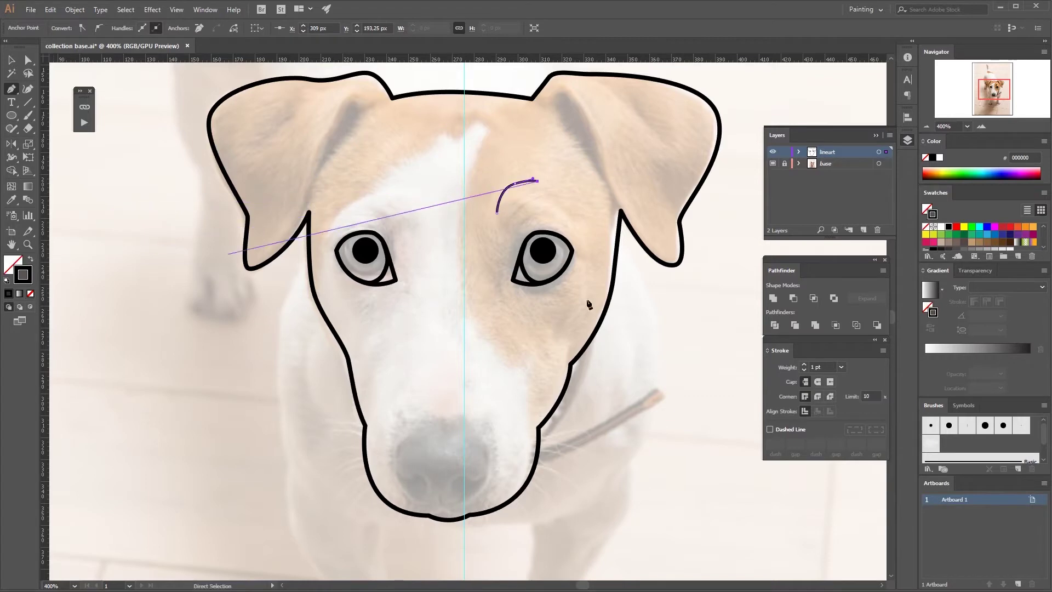
pyautogui.click(818, 396)
pyautogui.click(804, 365)
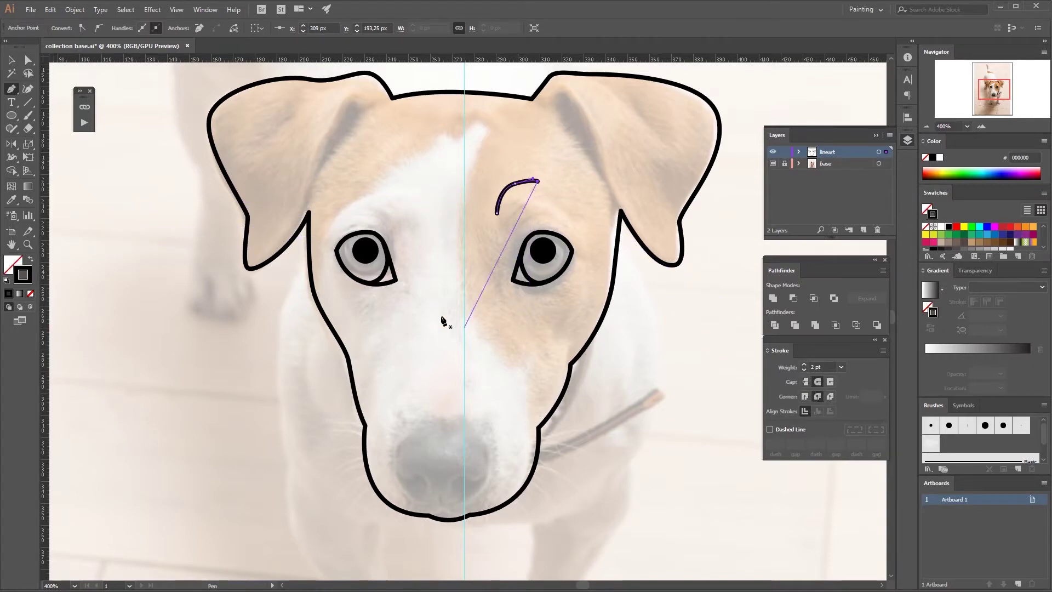
# Step: Try drawing a curved brow line freehand above the left-hand eye with the Pen tool
pyautogui.press('p')
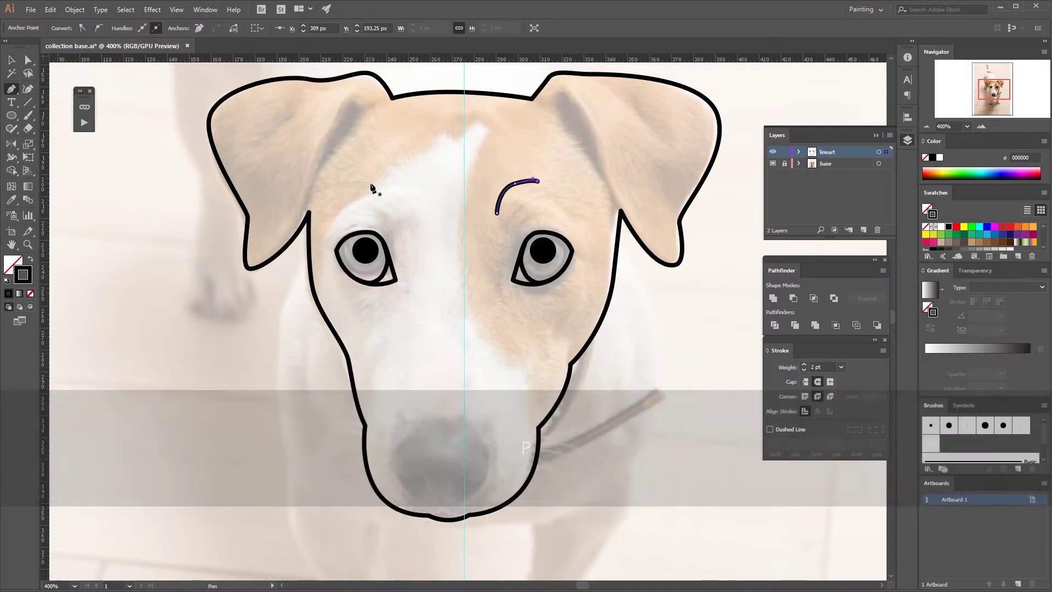
pyautogui.click(369, 185)
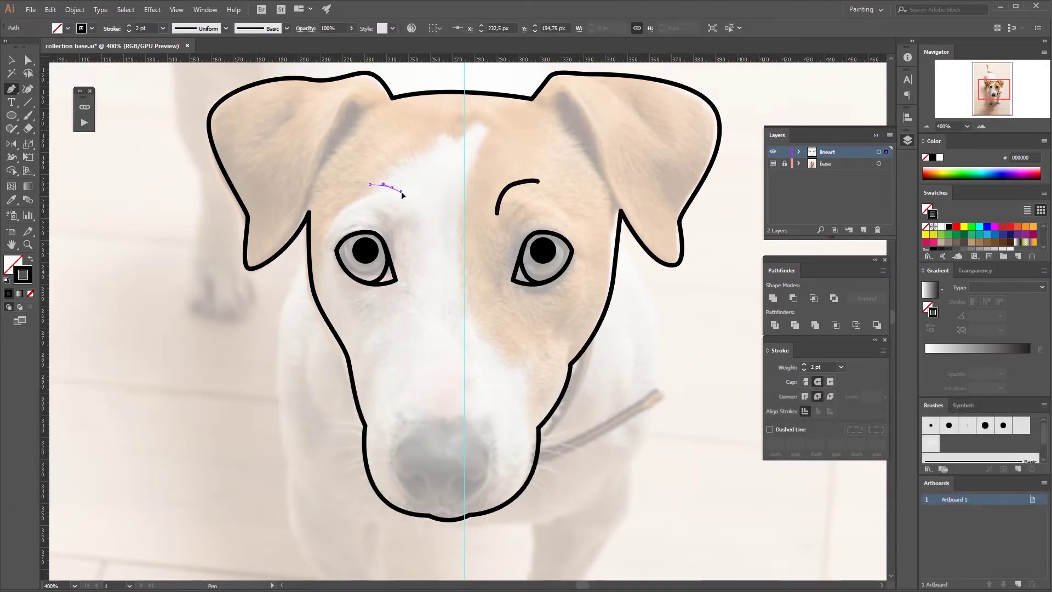
pyautogui.moveTo(401, 192); pyautogui.dragTo(404, 193)
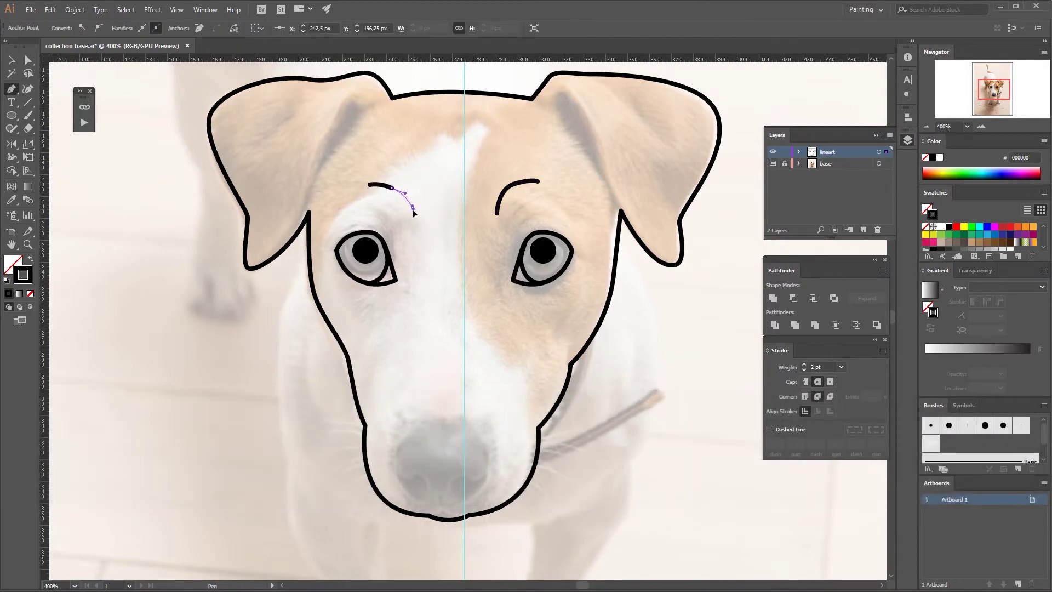
pyautogui.moveTo(416, 215); pyautogui.dragTo(417, 229)
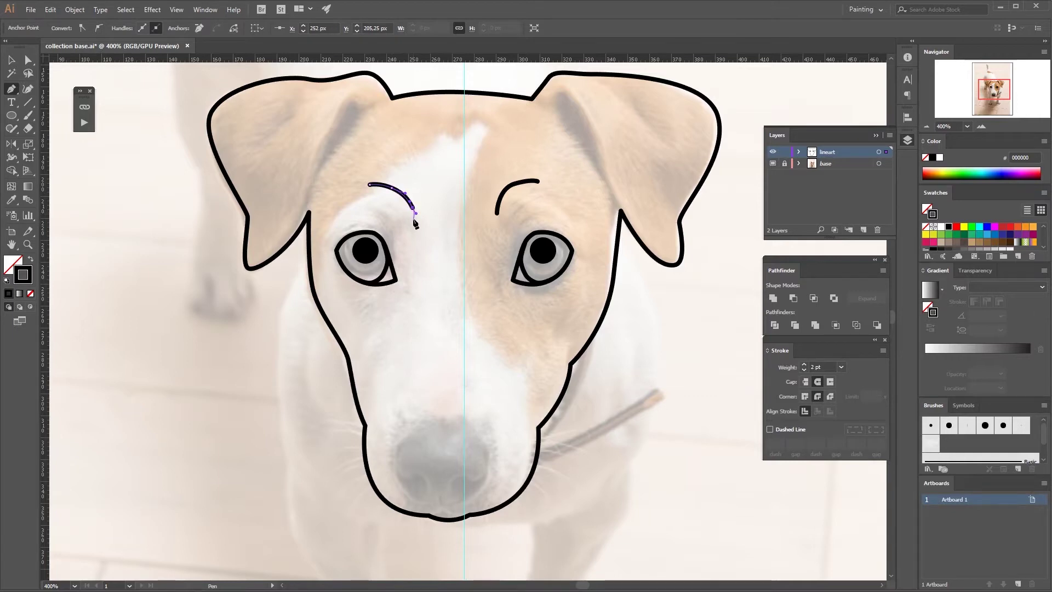
pyautogui.press('v')
pyautogui.click(407, 258)
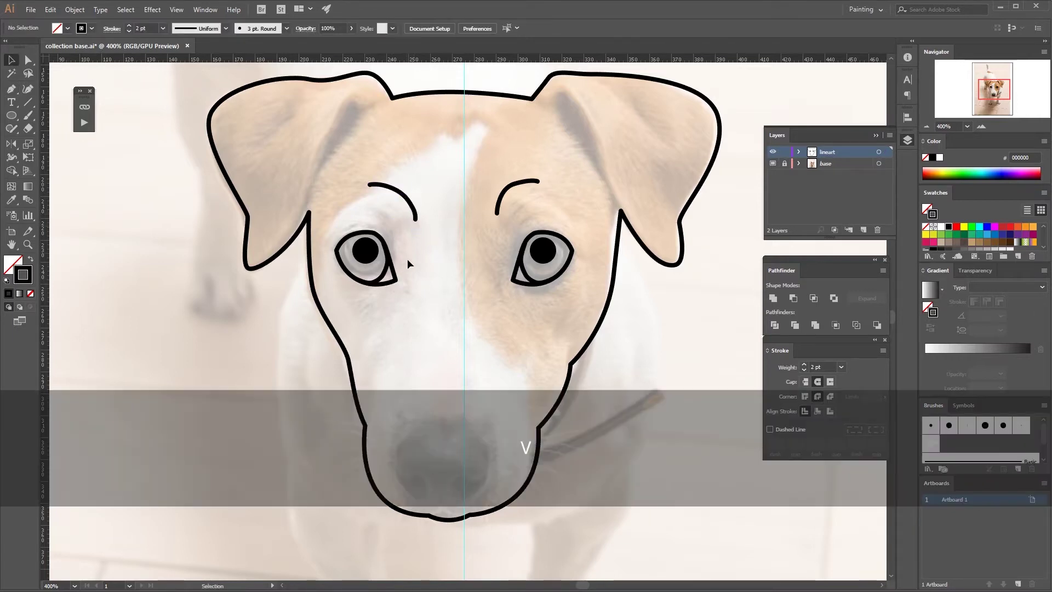
# Step: Reshape the right-hand brow with the Direct Selection tool, shifting its lower end, middle and outer end points into a rounder arch
pyautogui.press('a')
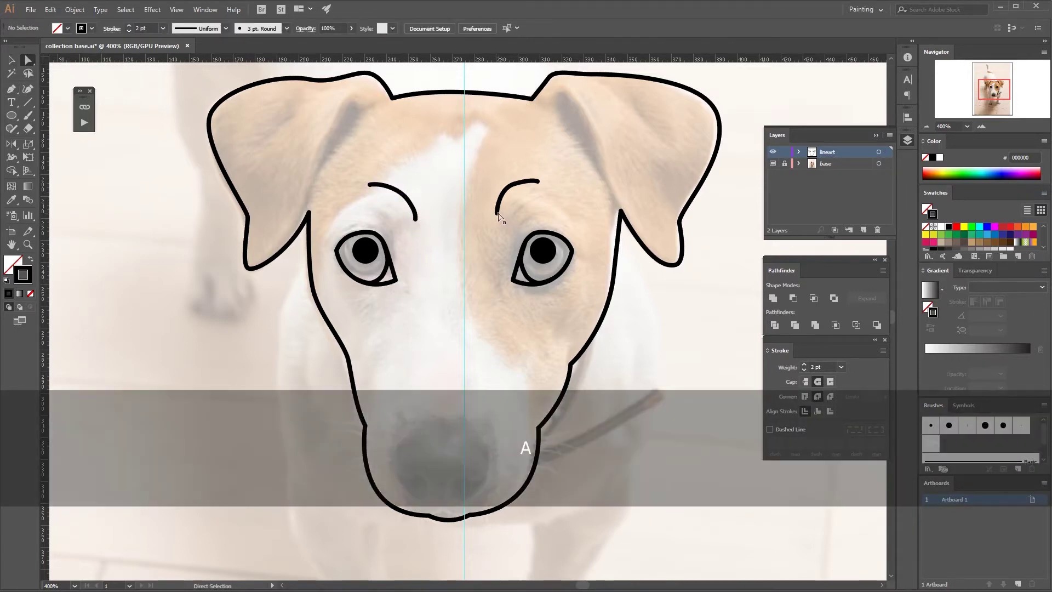
pyautogui.moveTo(497, 213); pyautogui.dragTo(492, 217)
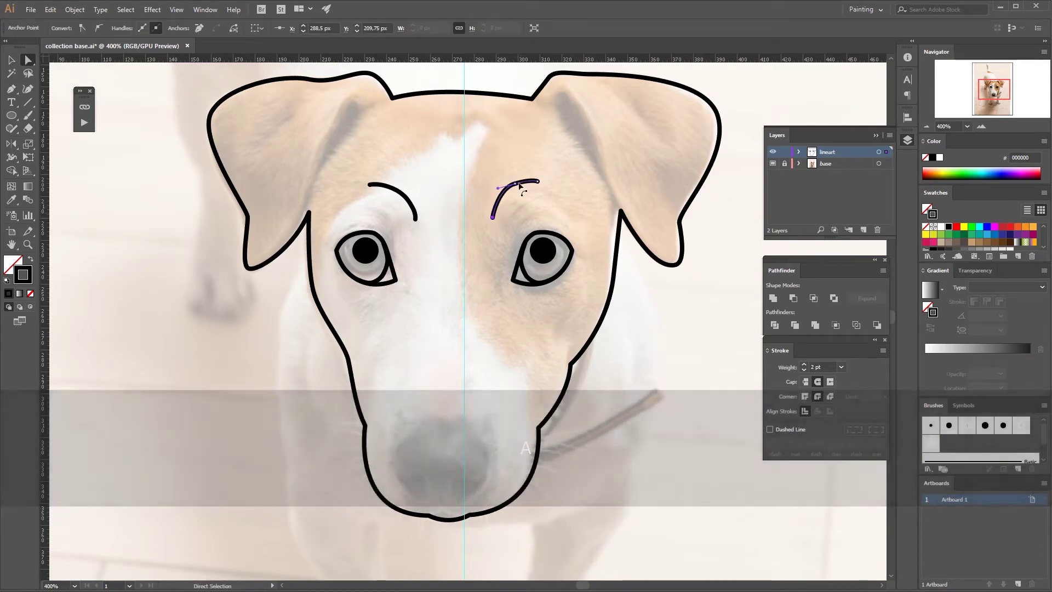
pyautogui.click(507, 187)
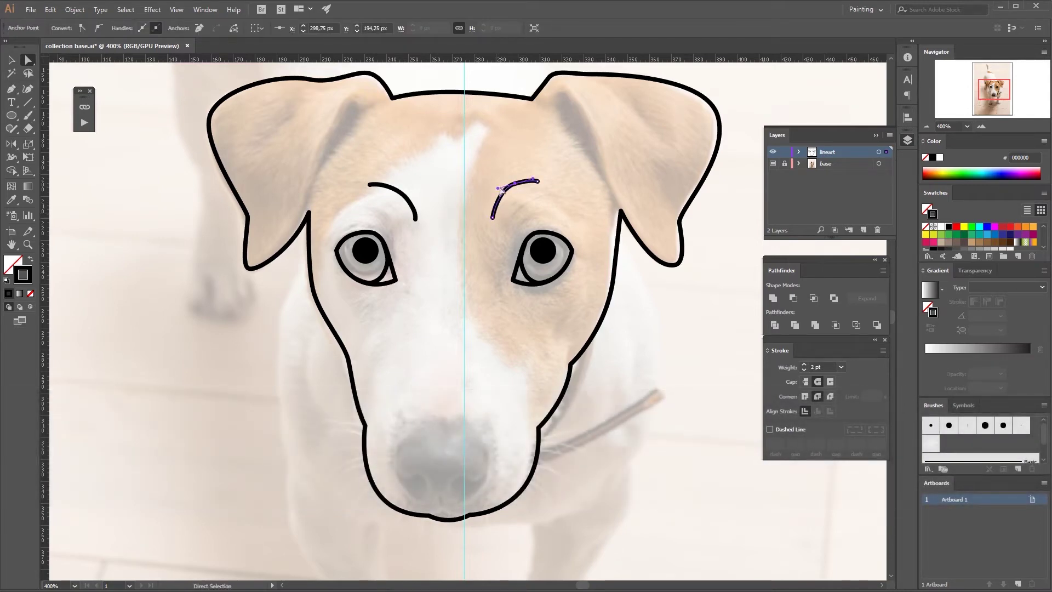
pyautogui.click(491, 193)
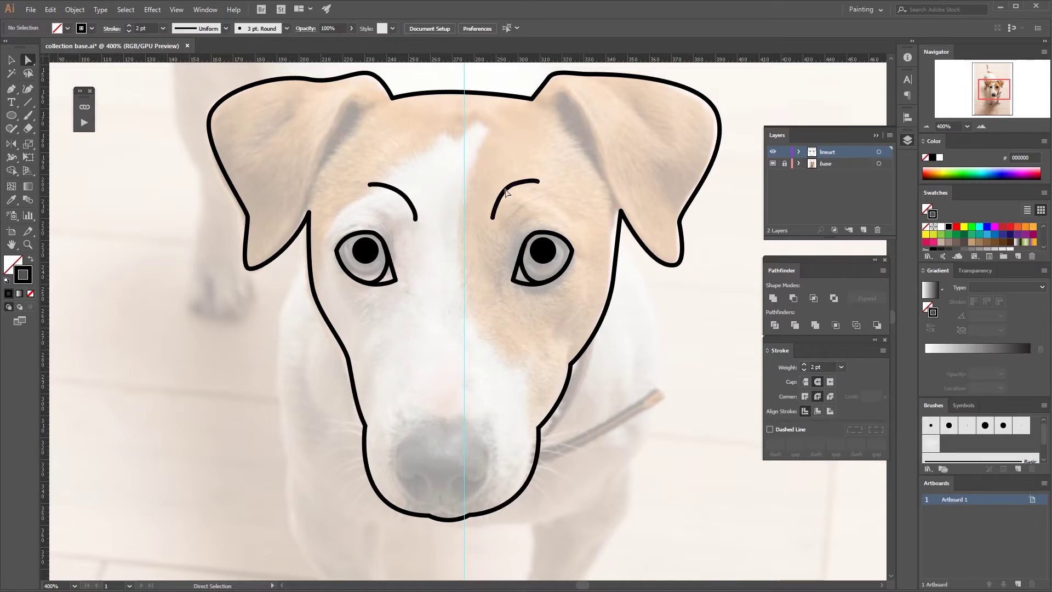
pyautogui.click(515, 183)
pyautogui.moveTo(516, 185); pyautogui.dragTo(533, 188)
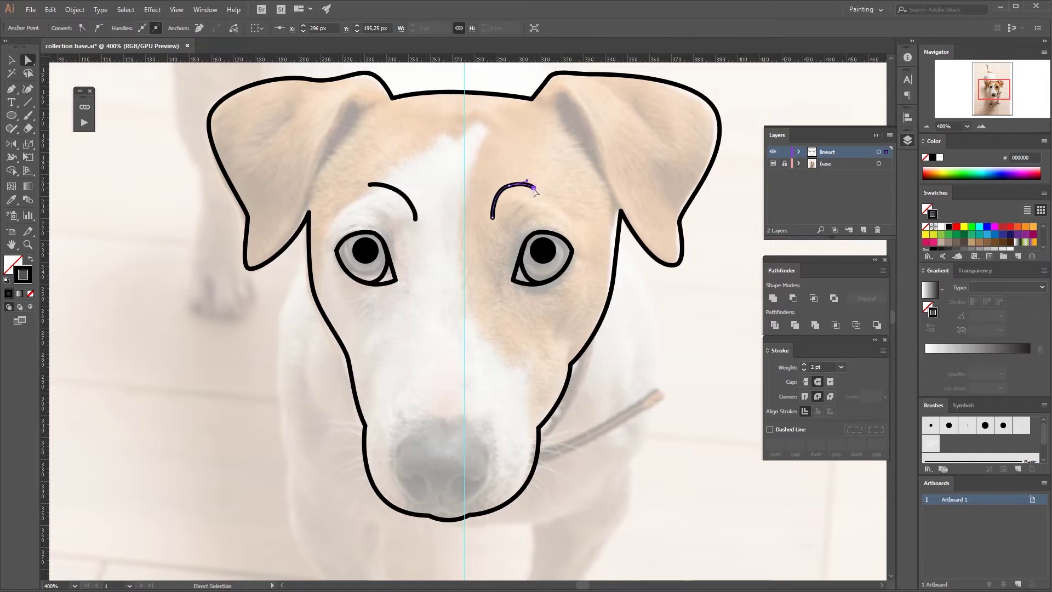
# Step: Try reshaping the left-hand brow's anchor points to match the right-hand brow
pyautogui.click(414, 190)
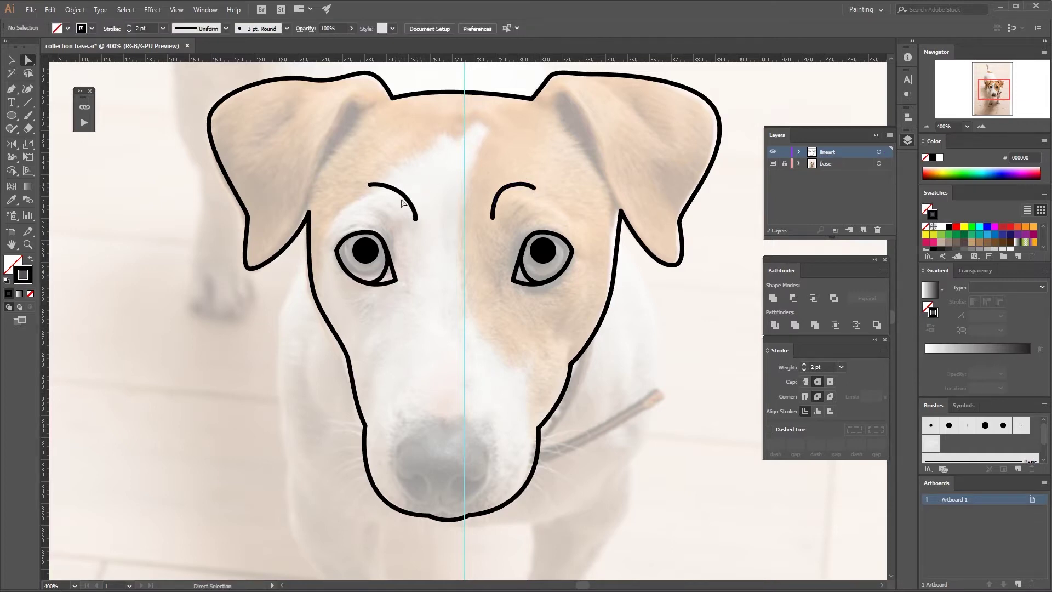
pyautogui.click(370, 186)
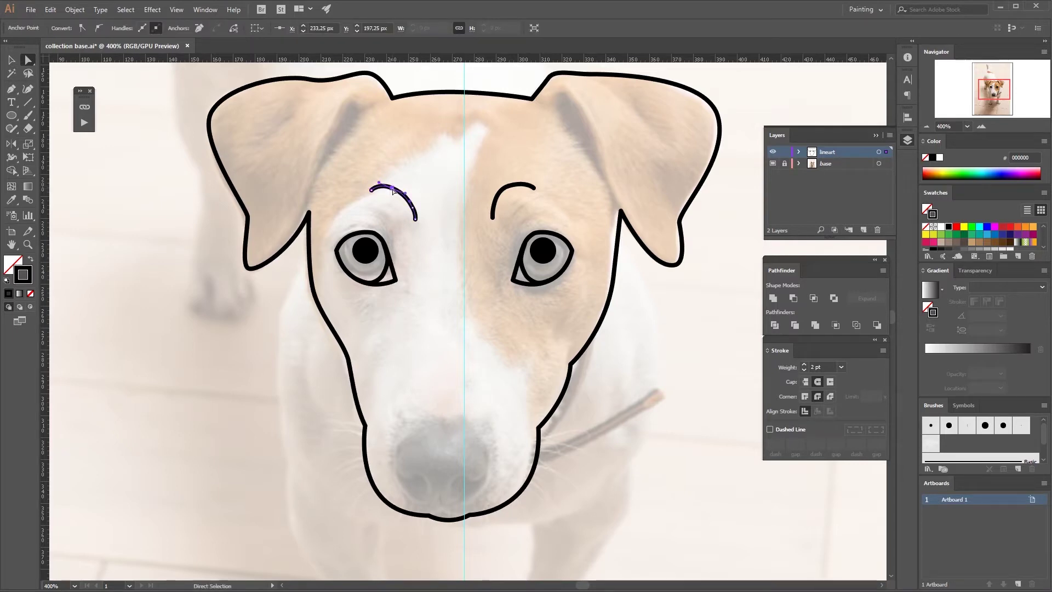
pyautogui.moveTo(393, 190); pyautogui.dragTo(415, 210)
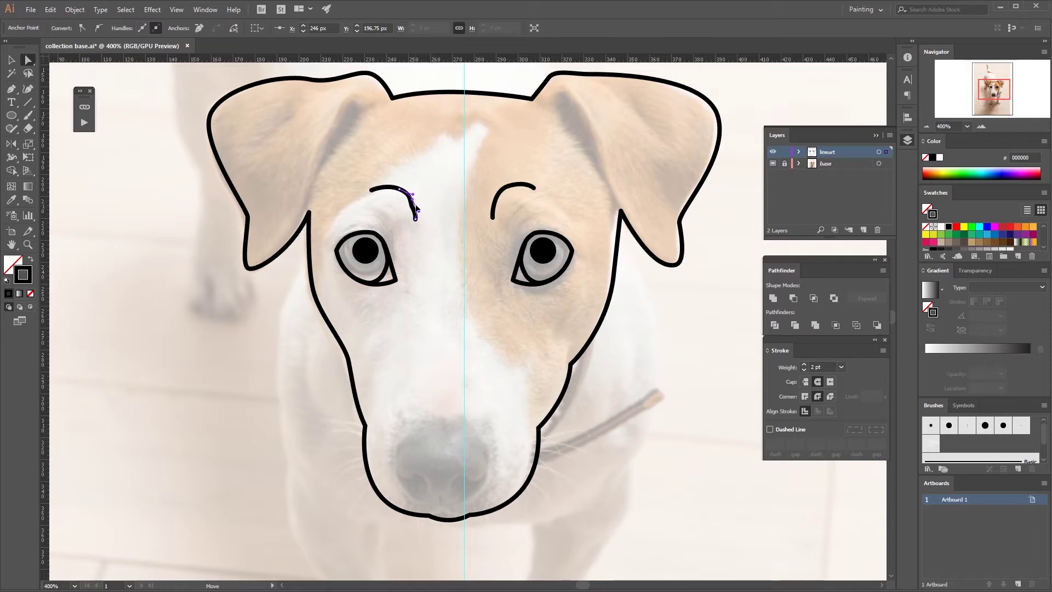
pyautogui.click(437, 207)
# Step: Delete the left-hand brow and replace it with a copy of the right-hand brow reflected across the vertical centre guide
pyautogui.press('v')
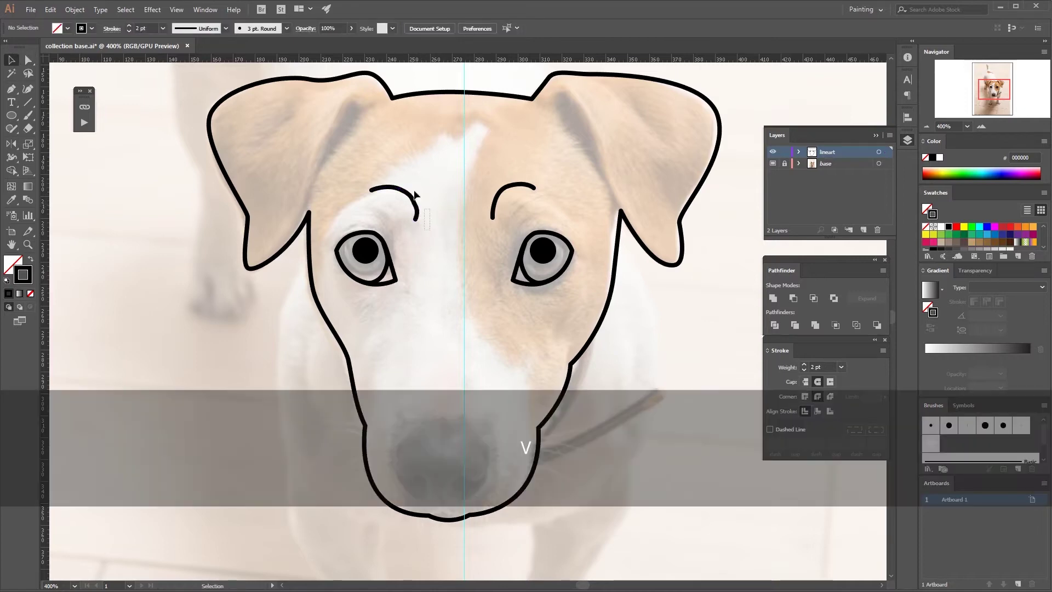
pyautogui.click(411, 195)
pyautogui.press('Delete')
pyautogui.press('v')
pyautogui.click(513, 189)
pyautogui.press('o')
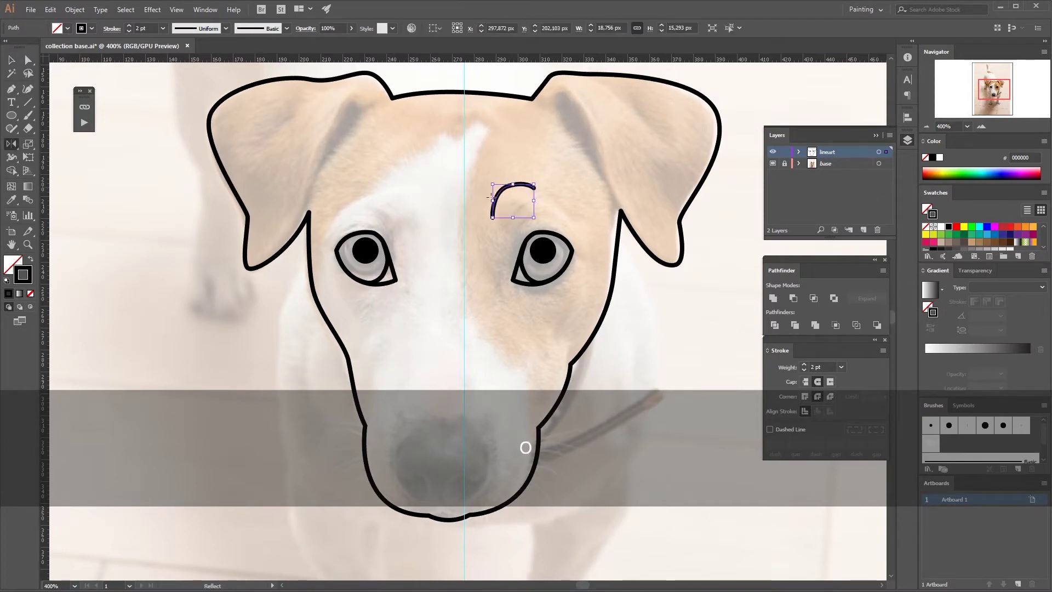
pyautogui.keyDown('alt'); pyautogui.click(463, 206); pyautogui.keyUp('alt')
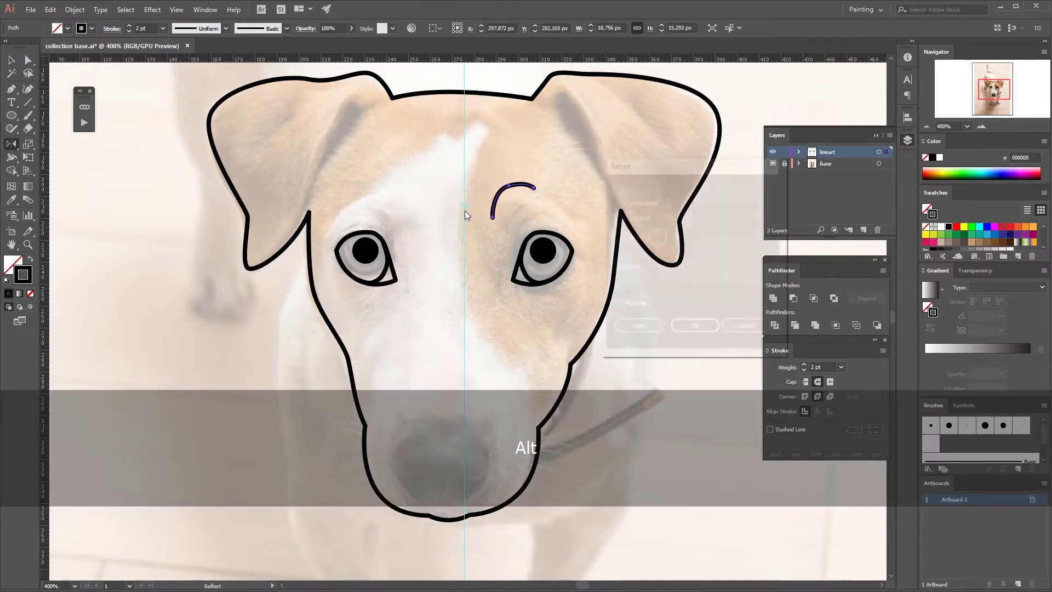
pyautogui.click(641, 329)
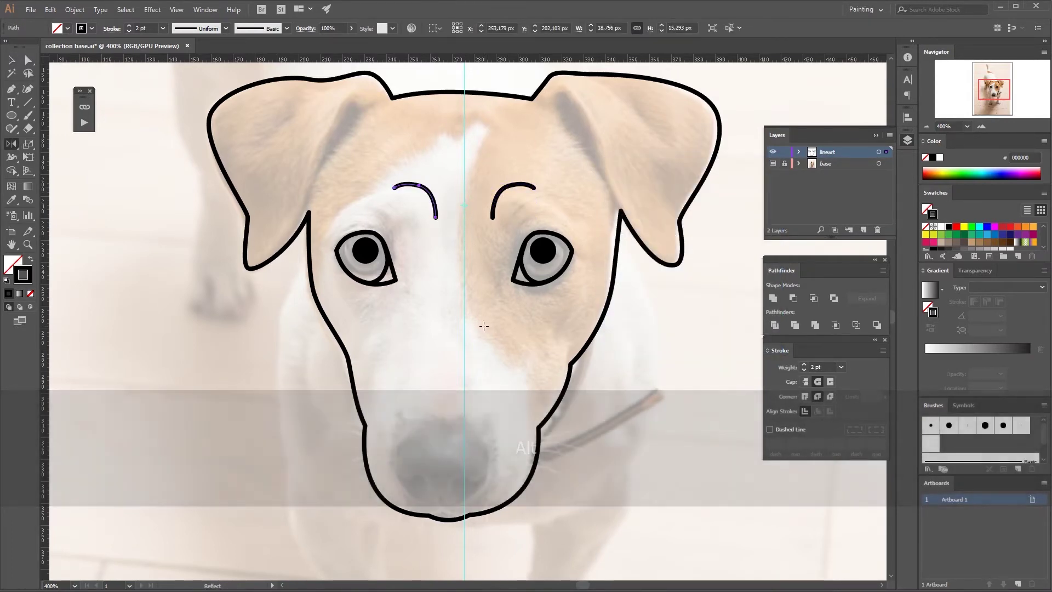
# Step: Move the reflected brow outward above the left-hand eye and delete the vertical centre guide
pyautogui.press('v')
pyautogui.click(423, 200)
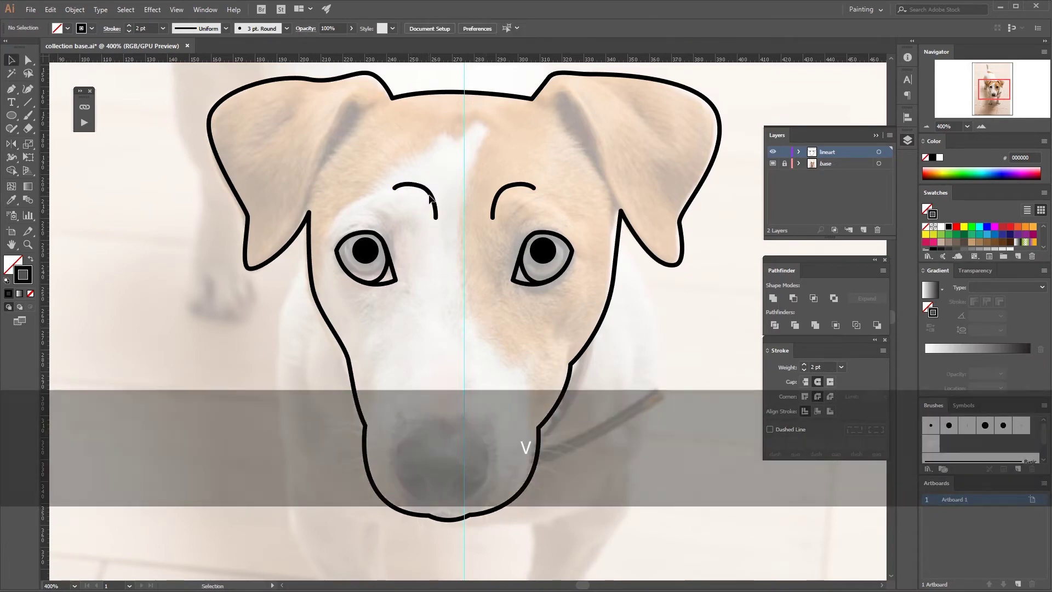
pyautogui.moveTo(430, 196); pyautogui.dragTo(405, 201)
pyautogui.click(448, 286)
pyautogui.click(439, 241)
pyautogui.click(464, 264)
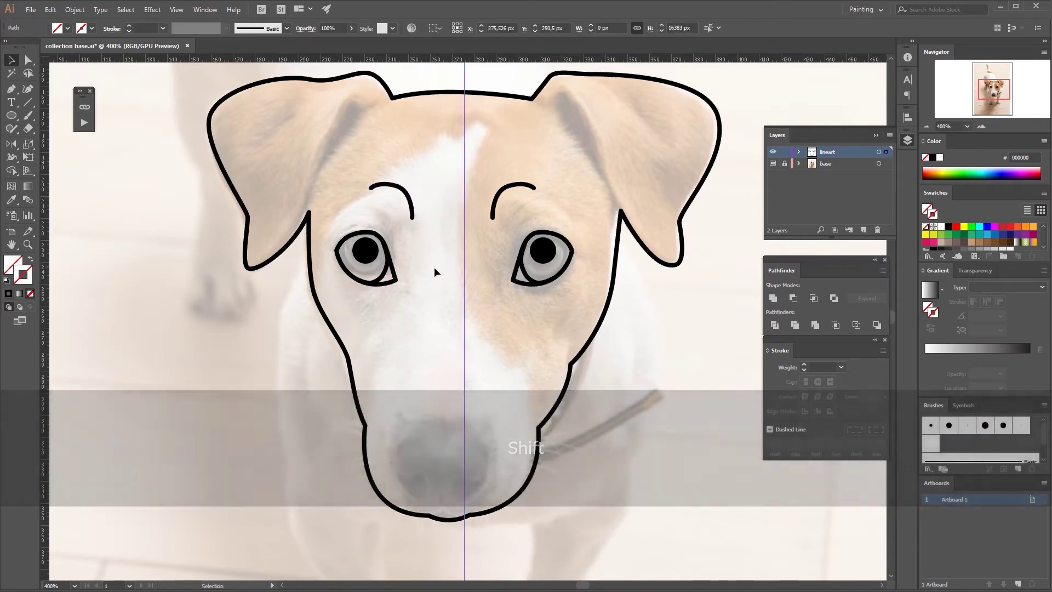
pyautogui.press('Delete')
# Step: Draw a curved eyelid crease above the right-hand eye with the Pen tool and copy the brow's stroke style onto it
pyautogui.press('p')
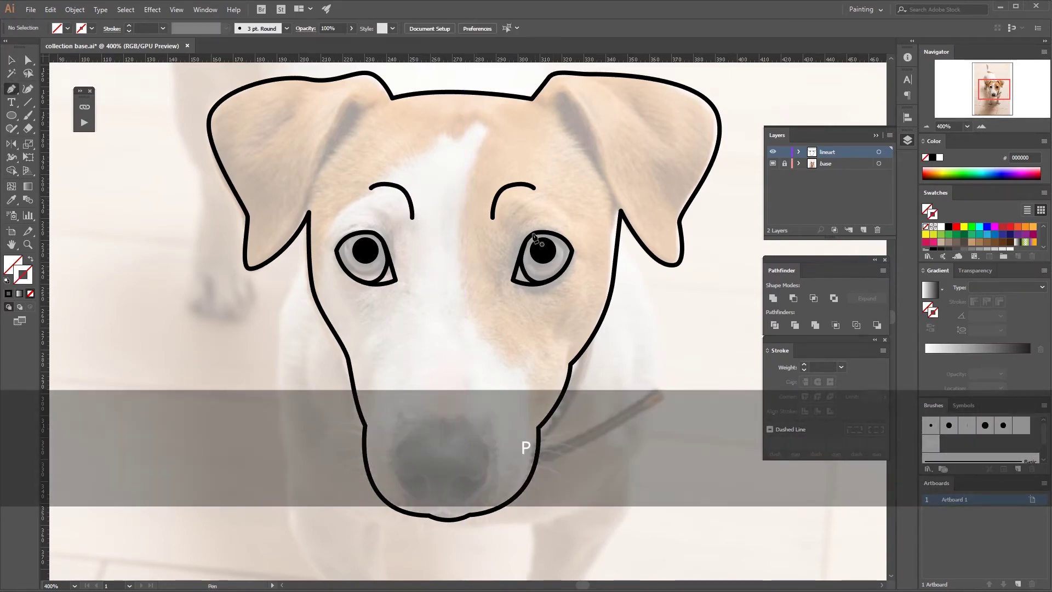
pyautogui.click(512, 242)
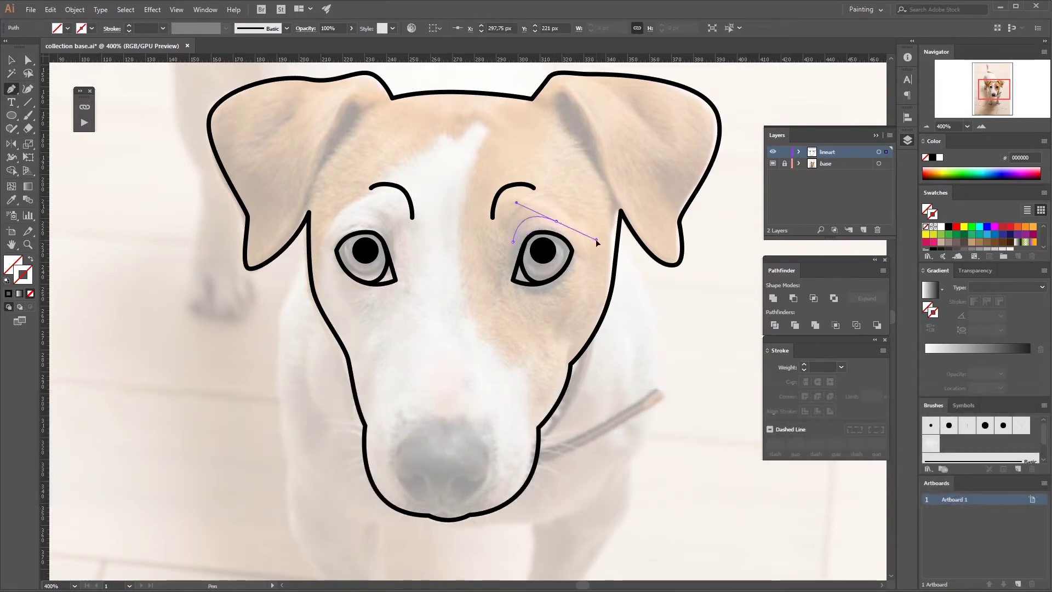
pyautogui.moveTo(596, 239); pyautogui.dragTo(592, 237)
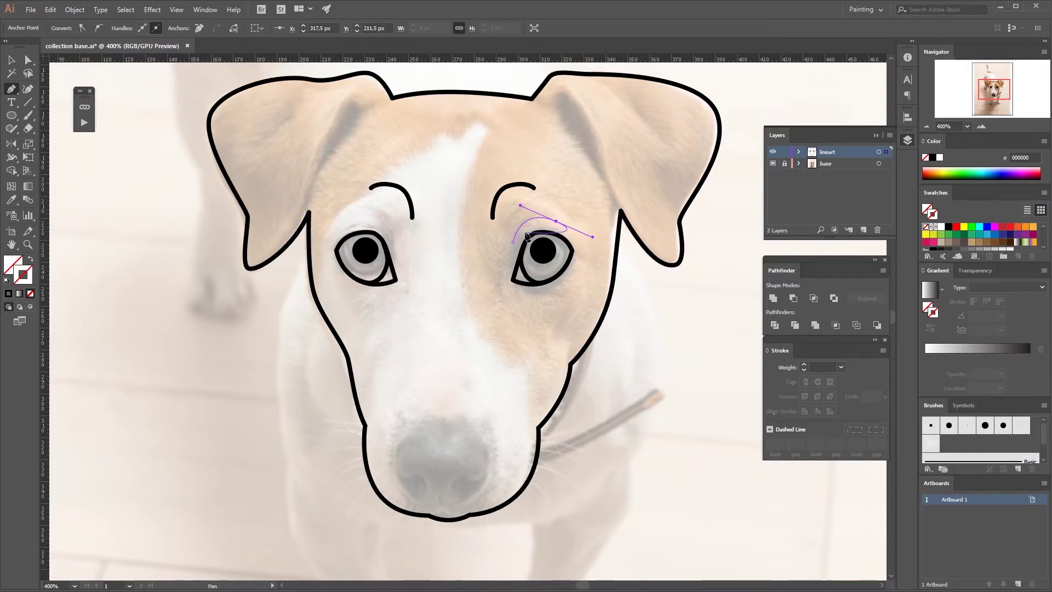
pyautogui.press('i')
pyautogui.click(515, 185)
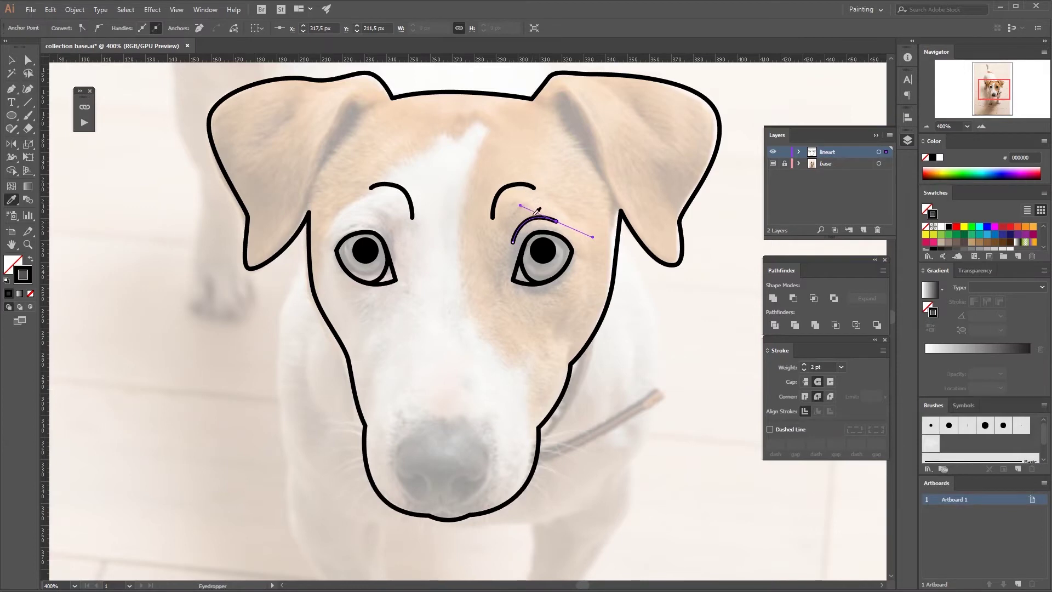
# Step: Draw a matching curved eyelid crease above the left-hand eye with the Pen tool and deselect it
pyautogui.press('p')
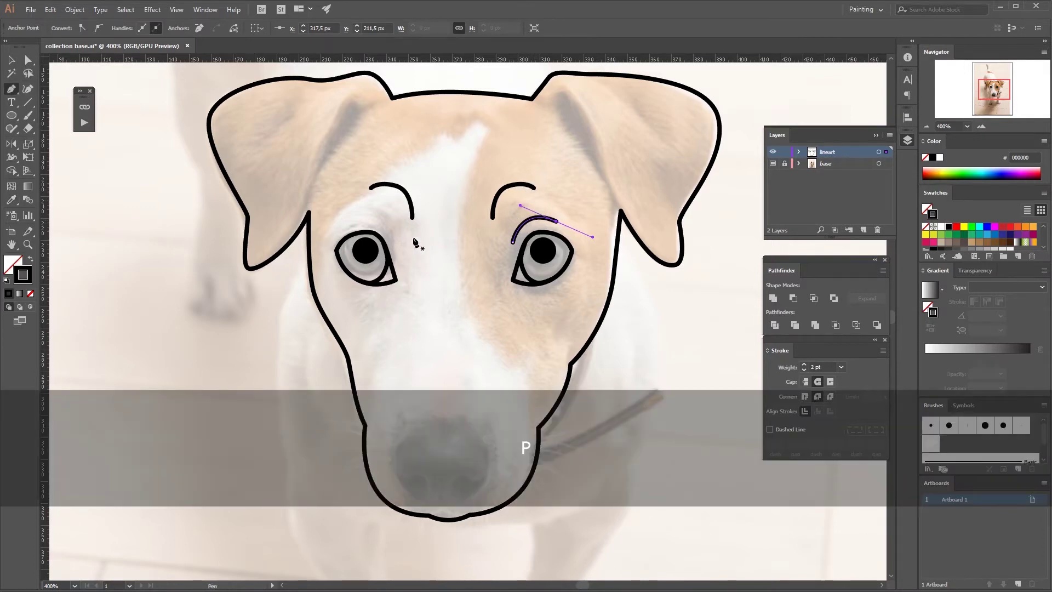
pyautogui.moveTo(396, 241)
pyautogui.mouseDown()
pyautogui.moveTo(378, 220)
pyautogui.moveTo(331, 225)
pyautogui.mouseUp()
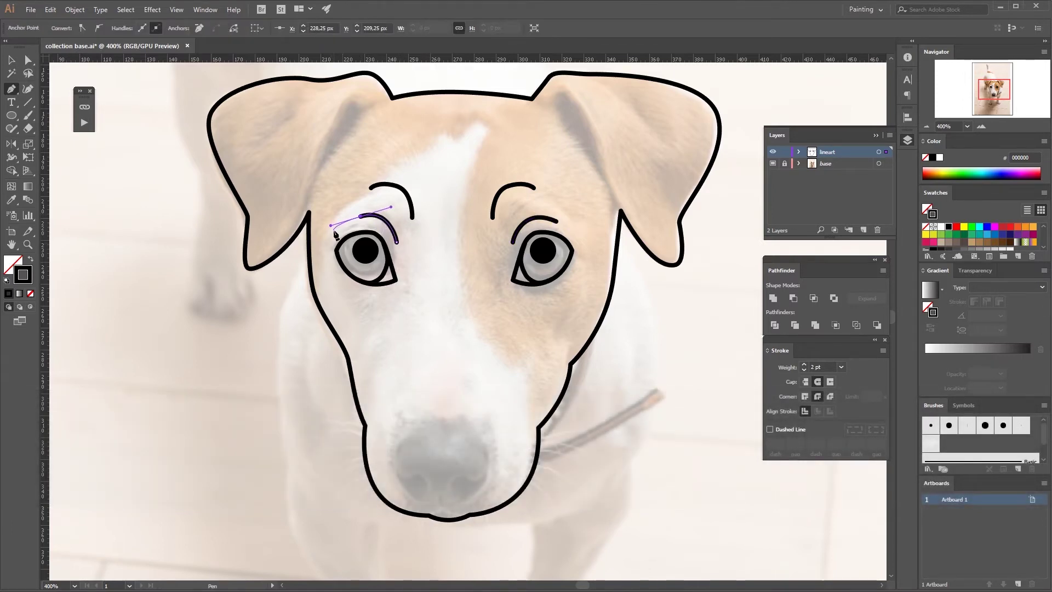
pyautogui.press('v')
pyautogui.click(505, 315)
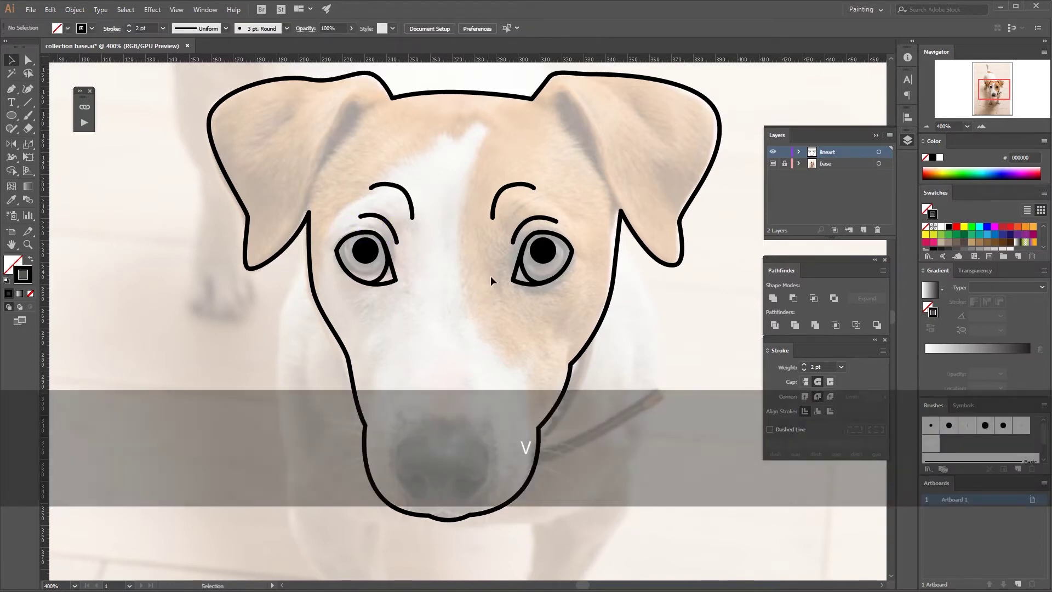
# Step: Trace the inner fold of the right-hand ear as a narrow closed path ending where the ear meets the cheek
pyautogui.press('p')
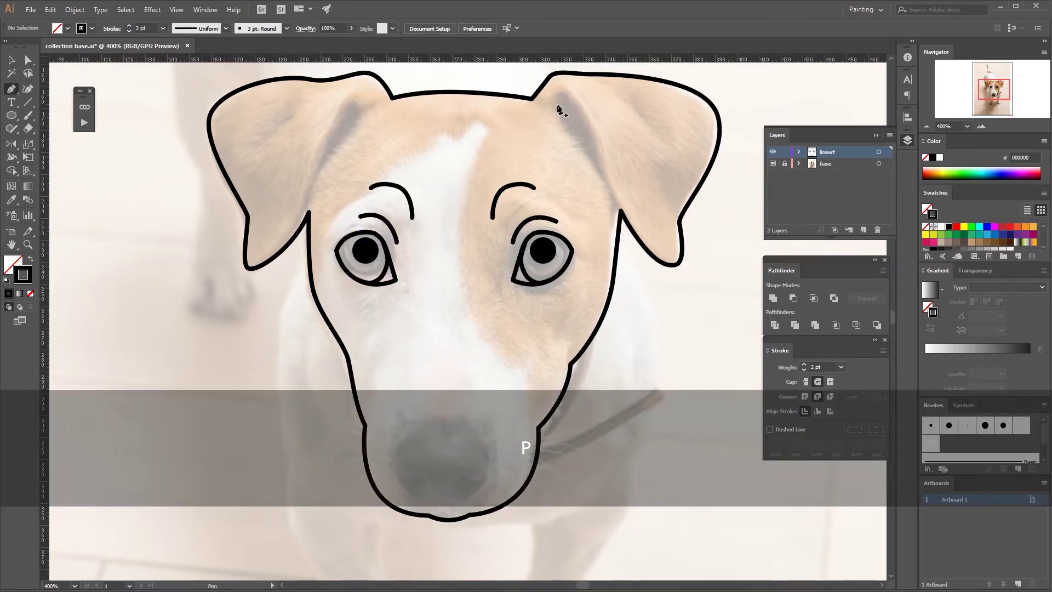
pyautogui.click(550, 108)
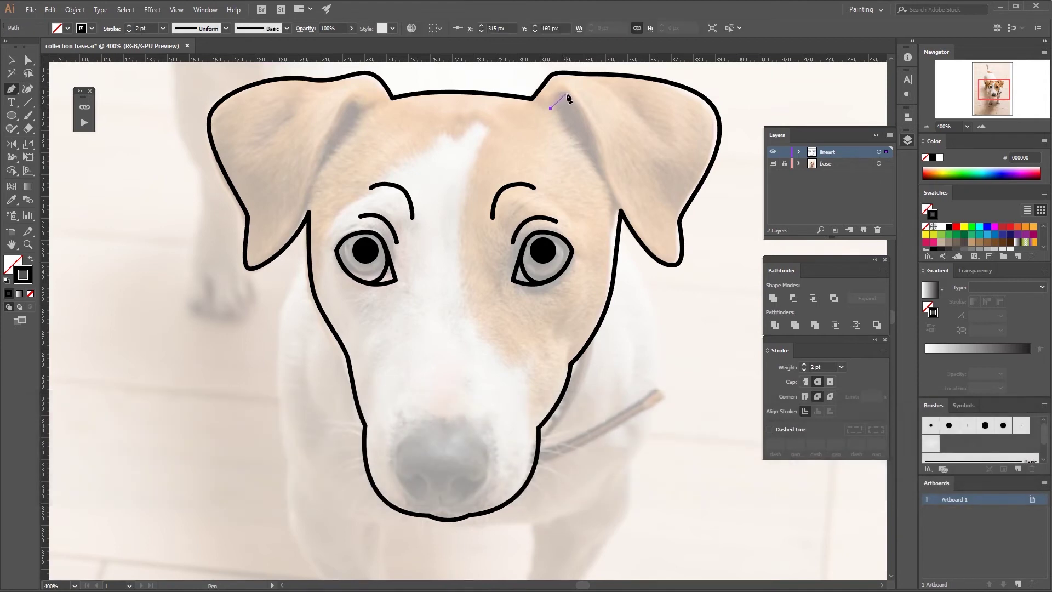
pyautogui.moveTo(569, 94); pyautogui.dragTo(580, 104)
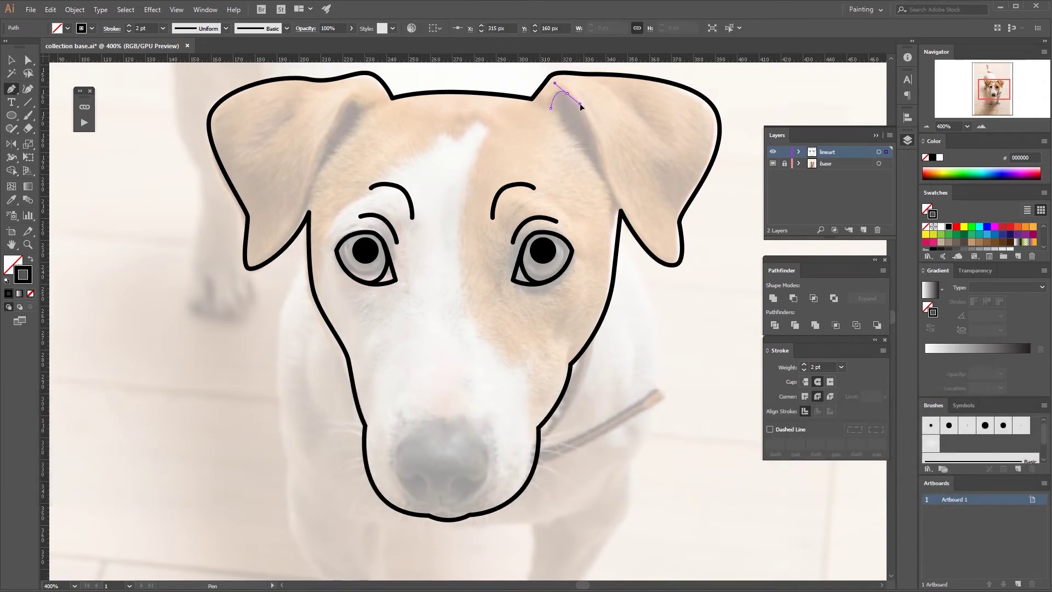
pyautogui.click(621, 211)
pyautogui.moveTo(551, 108); pyautogui.dragTo(529, 104)
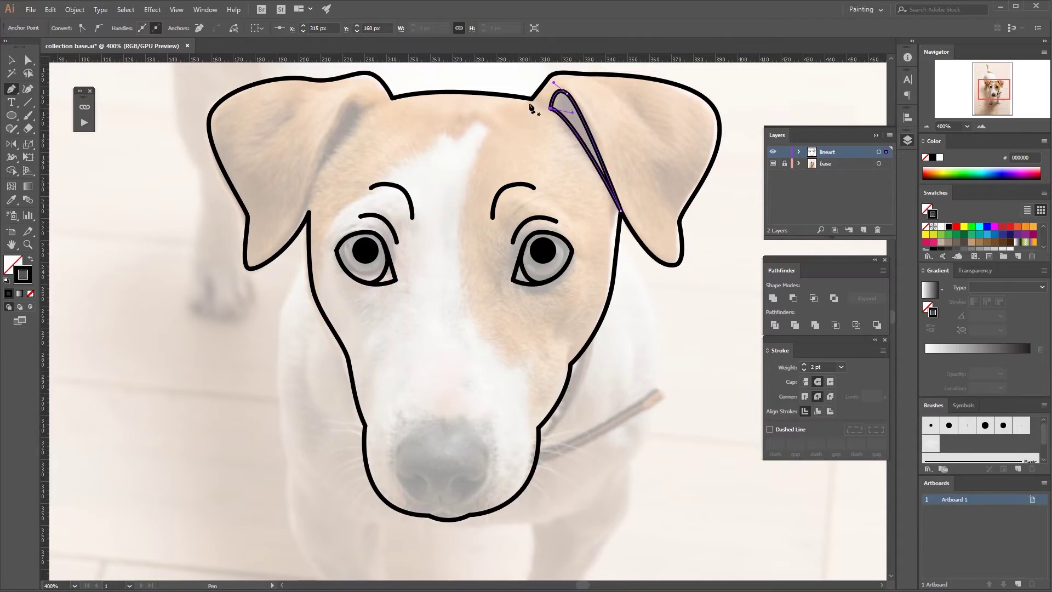
# Step: Trace the inner fold of the left-hand ear as a closed path from the cheek junction and deselect it
pyautogui.press('p')
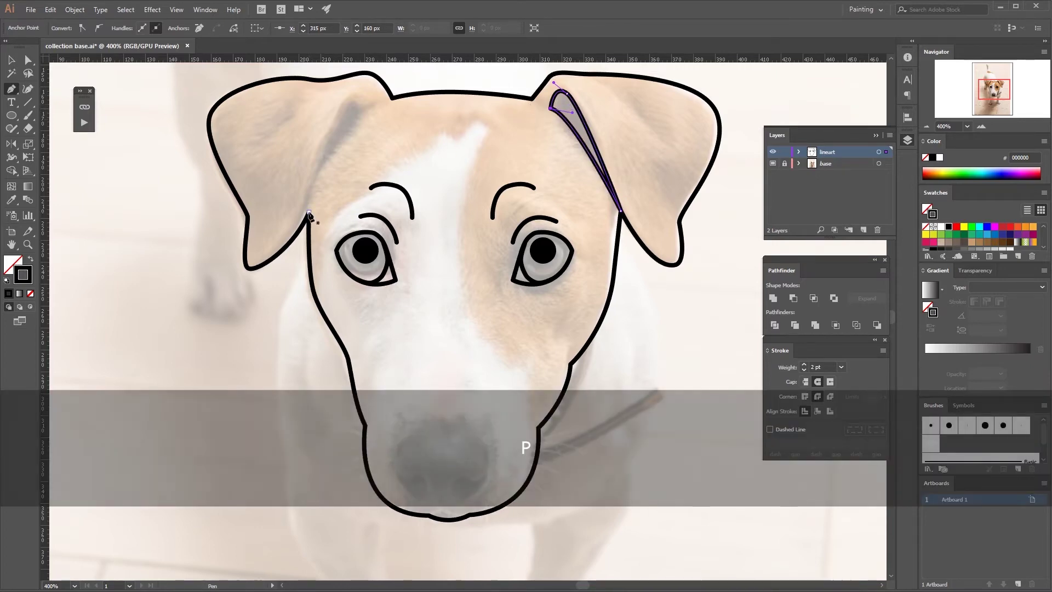
pyautogui.click(309, 213)
pyautogui.moveTo(348, 100); pyautogui.dragTo(379, 110)
pyautogui.click(377, 106)
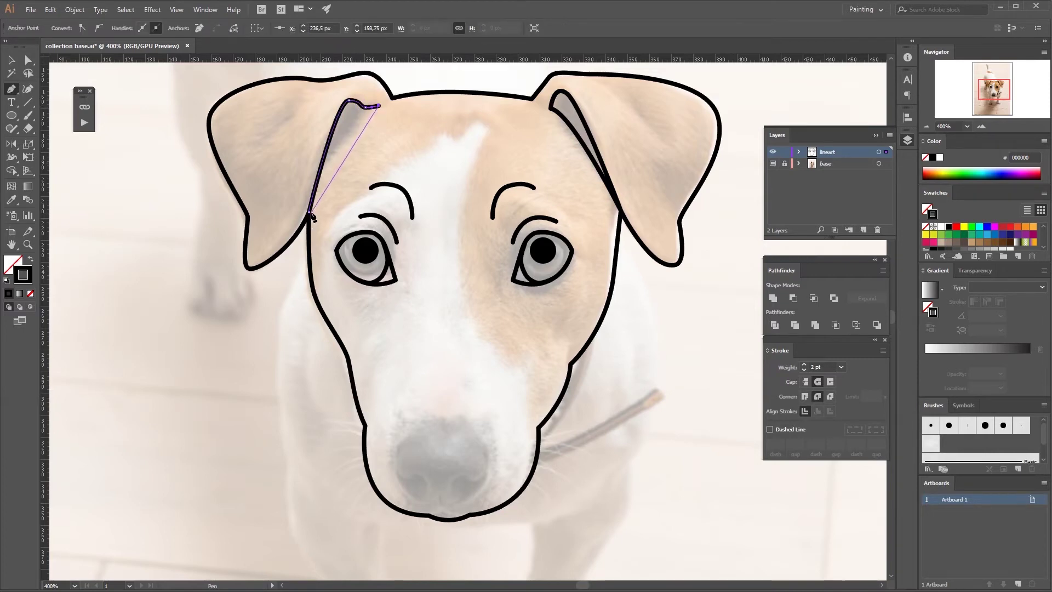
pyautogui.moveTo(310, 213); pyautogui.dragTo(285, 274)
pyautogui.press('v')
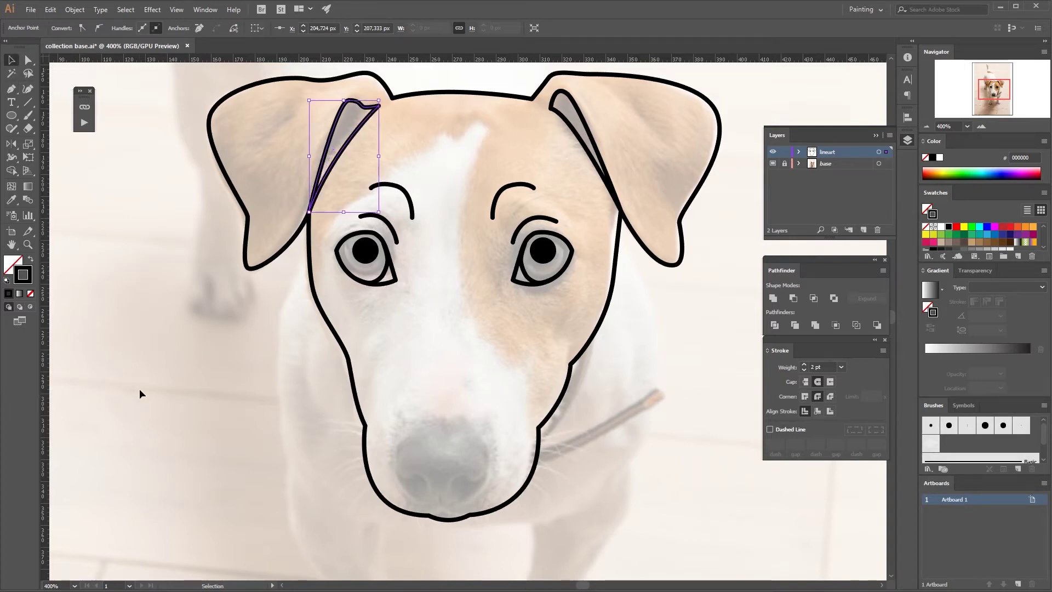
pyautogui.click(139, 389)
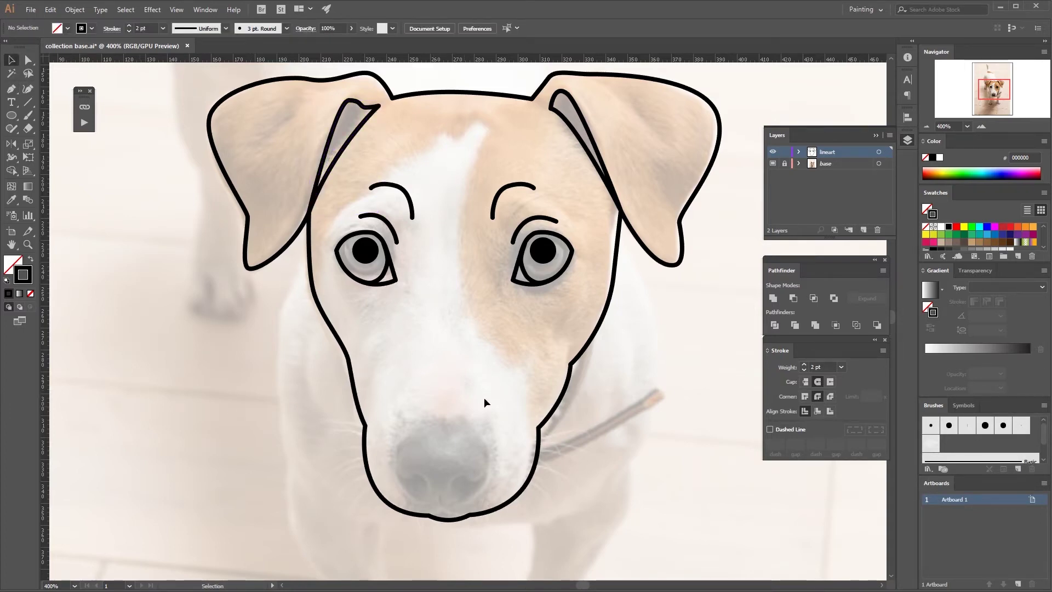
# Step: Draw a short angled lip line with the Pen tool joining both ends of the chin notch, and deselect it
pyautogui.press('space')
pyautogui.moveTo(484, 403)
pyautogui.mouseDown()
pyautogui.moveTo(498, 418)
pyautogui.moveTo(502, 387)
pyautogui.mouseUp()
pyautogui.press('p')
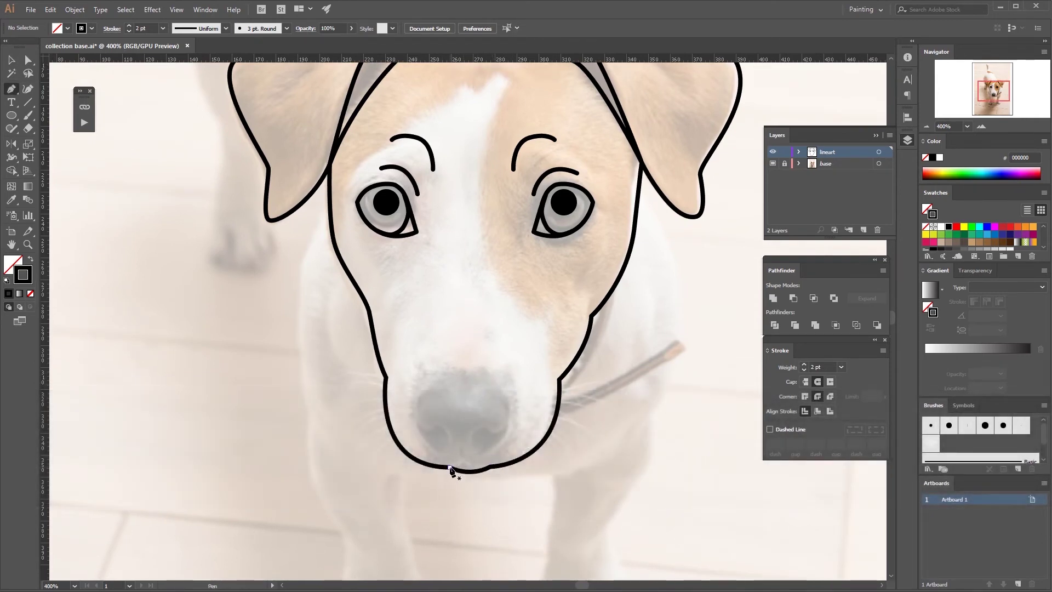
pyautogui.moveTo(449, 466); pyautogui.dragTo(464, 466)
pyautogui.hotkey('ctrl', 'z')
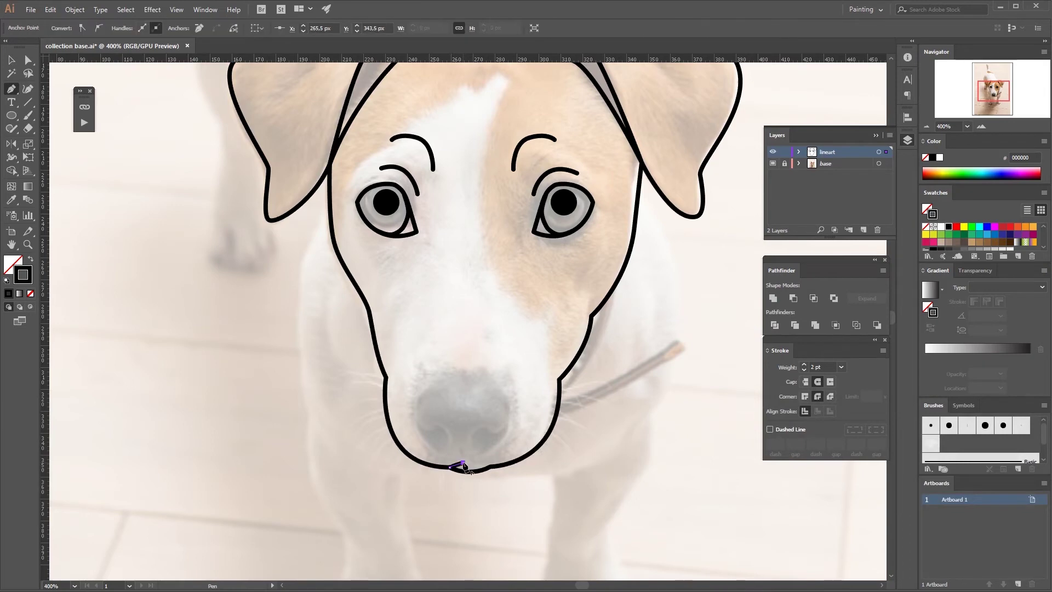
pyautogui.click(491, 466)
pyautogui.press('v')
pyautogui.click(491, 485)
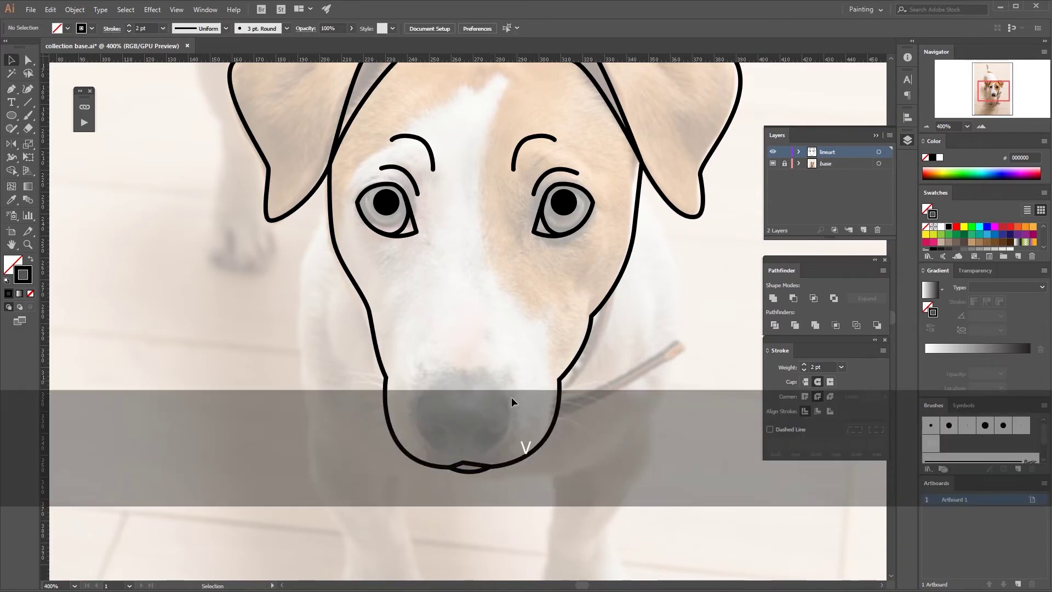
# Step: Draw a near-vertical line with the Pen tool from the lip line's peak up into the nose, and deselect it
pyautogui.press('p')
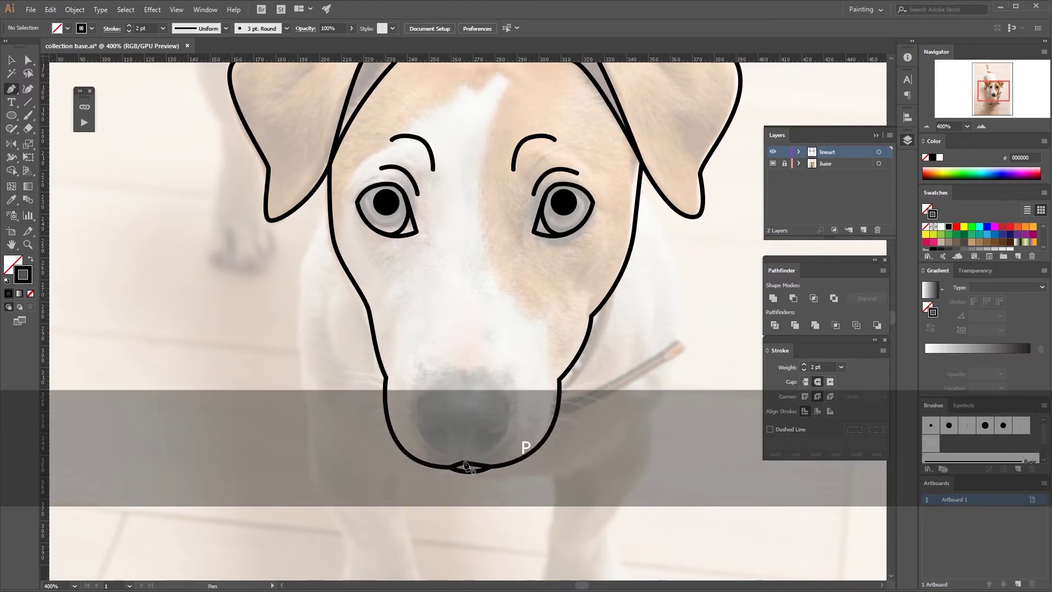
pyautogui.moveTo(463, 463); pyautogui.dragTo(461, 436)
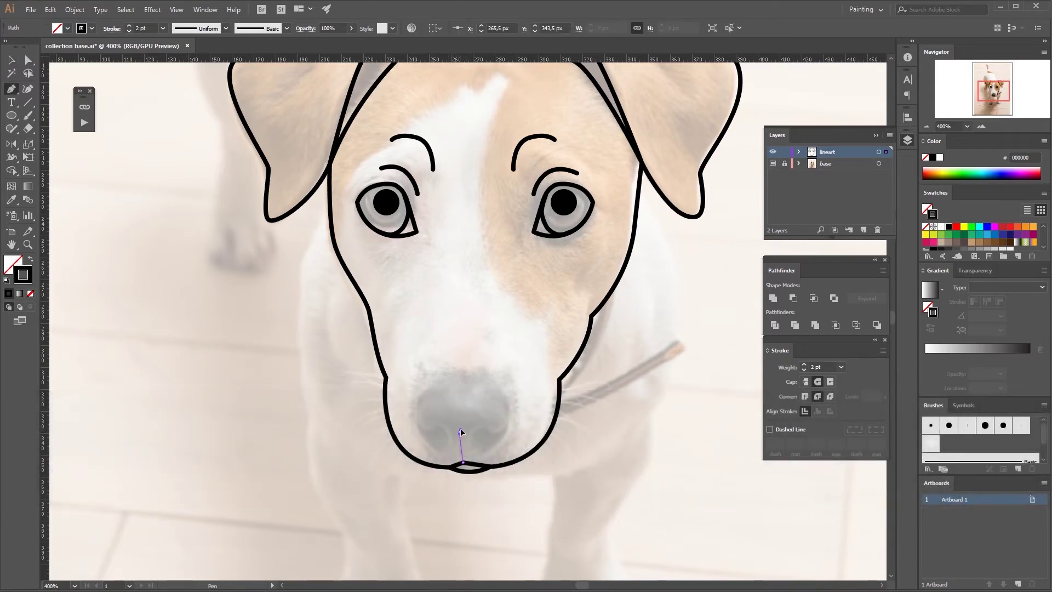
pyautogui.click(459, 429)
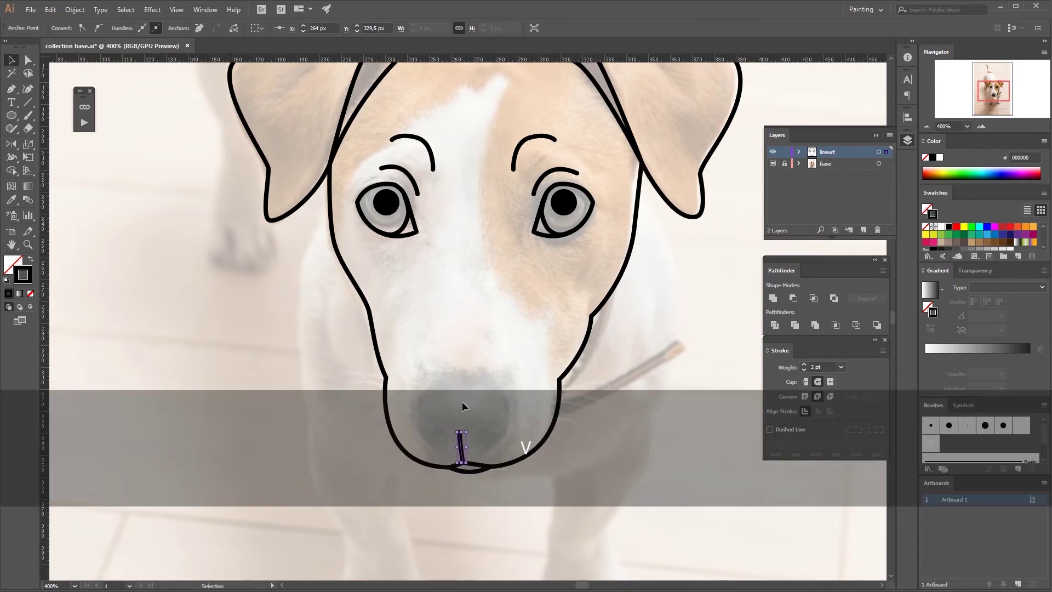
pyautogui.keyDown('ctrl'); pyautogui.click(462, 400); pyautogui.keyUp('ctrl')
# Step: Trace the right-hand nostril as a curl and continue the path down along the nose's lower edge to the lip line
pyautogui.press('p')
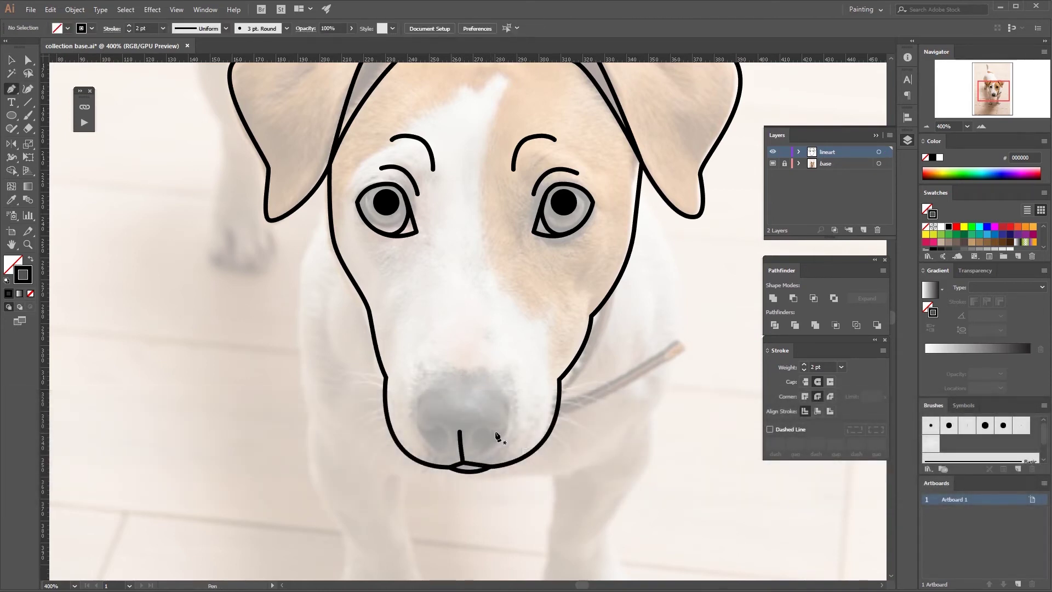
pyautogui.moveTo(490, 432); pyautogui.dragTo(475, 439)
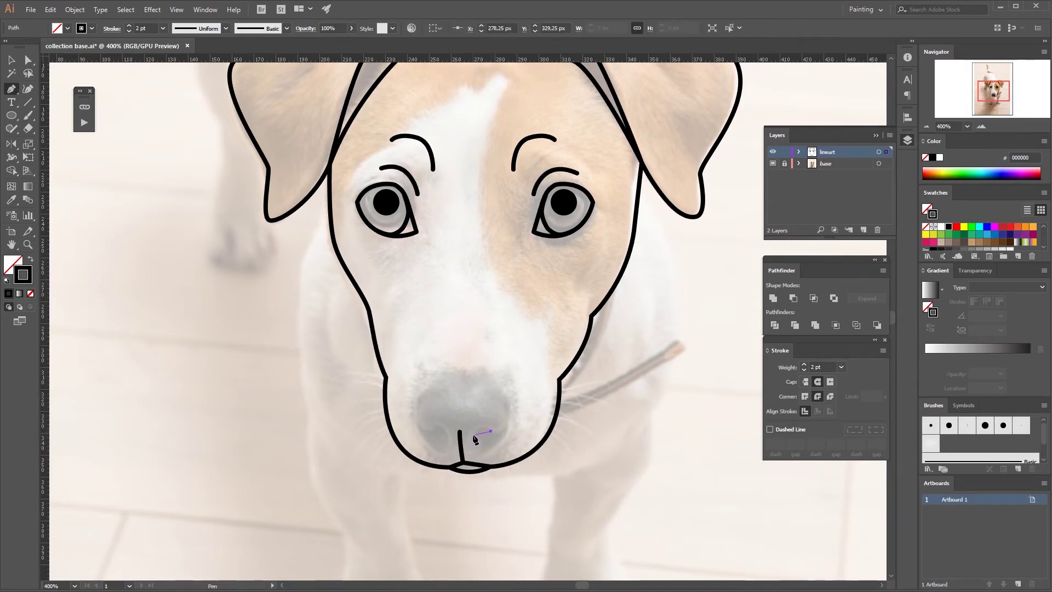
pyautogui.moveTo(473, 436)
pyautogui.mouseDown()
pyautogui.moveTo(466, 451)
pyautogui.moveTo(504, 438)
pyautogui.mouseUp()
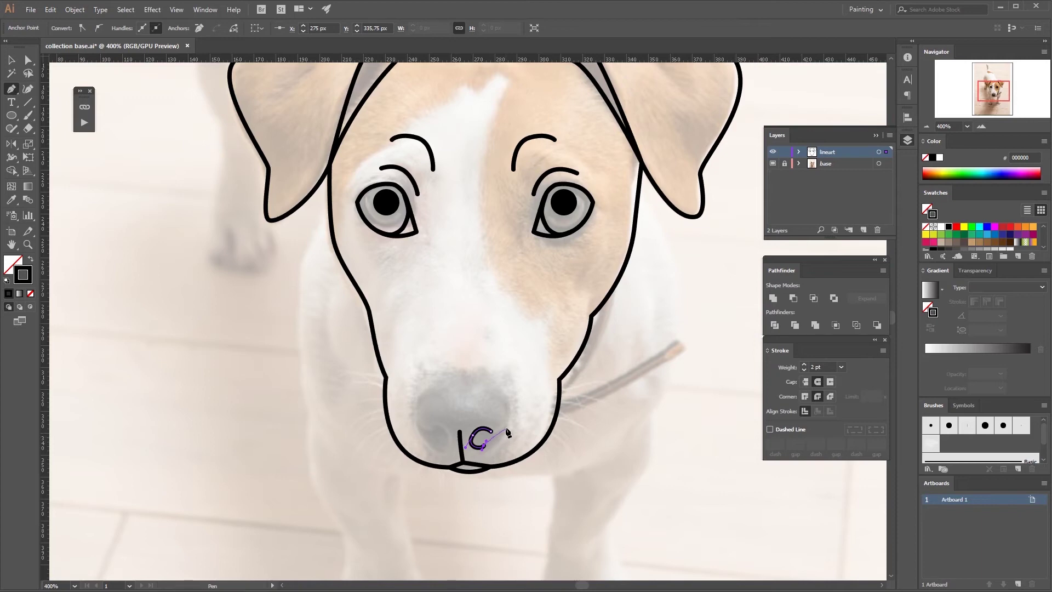
pyautogui.moveTo(505, 427)
pyautogui.mouseDown()
pyautogui.moveTo(495, 458)
pyautogui.moveTo(463, 470)
pyautogui.mouseUp()
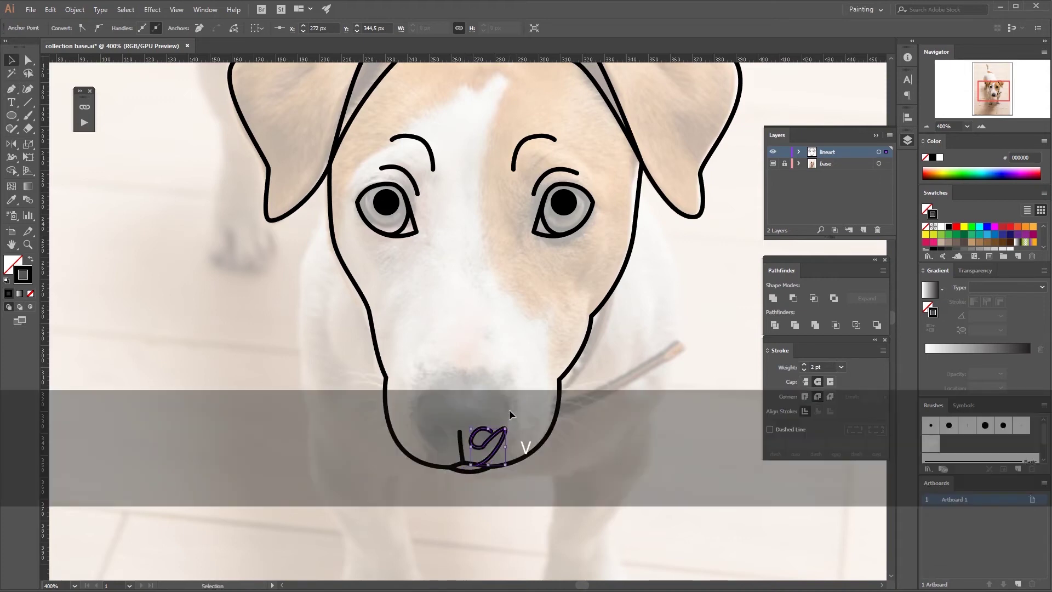
pyautogui.press('v')
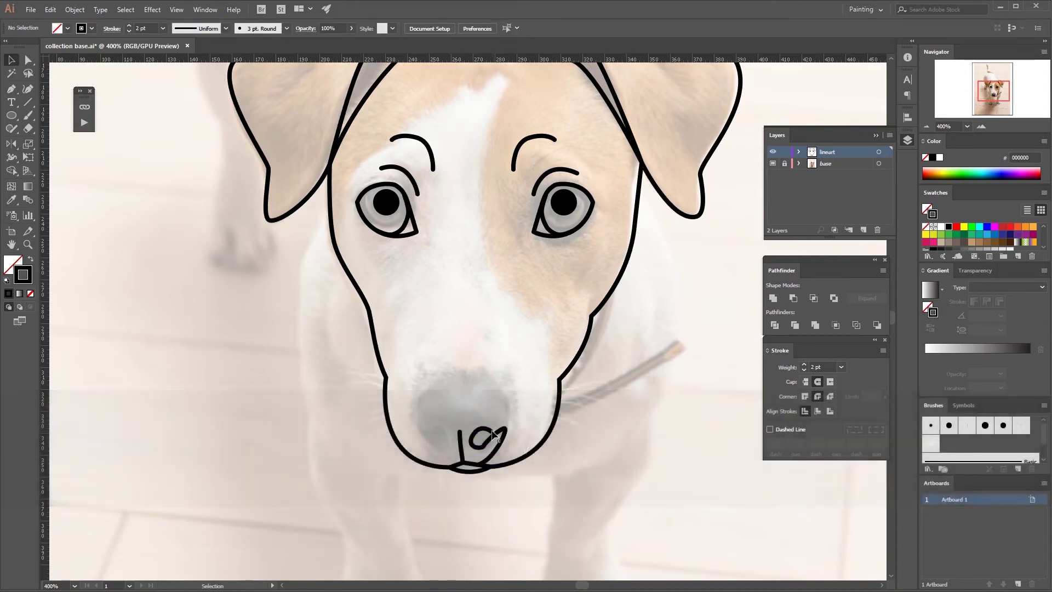
# Step: Continue the path from the right-hand nostril's open end around the top of the nose and down its left-hand side
pyautogui.press('p')
pyautogui.keyDown('ctrl'); pyautogui.click(502, 428); pyautogui.keyUp('ctrl')
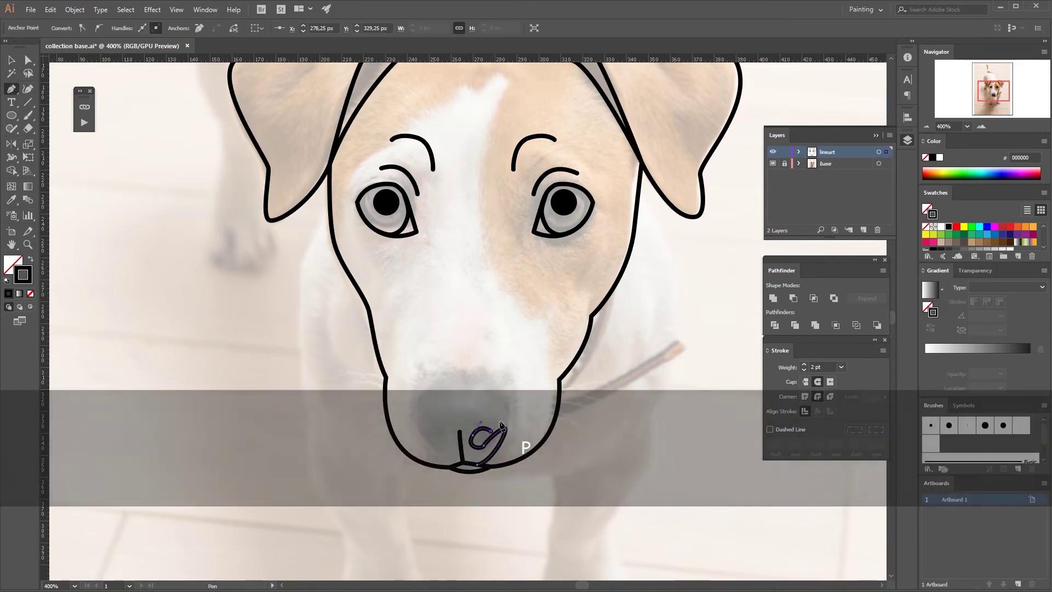
pyautogui.moveTo(505, 418); pyautogui.dragTo(464, 370)
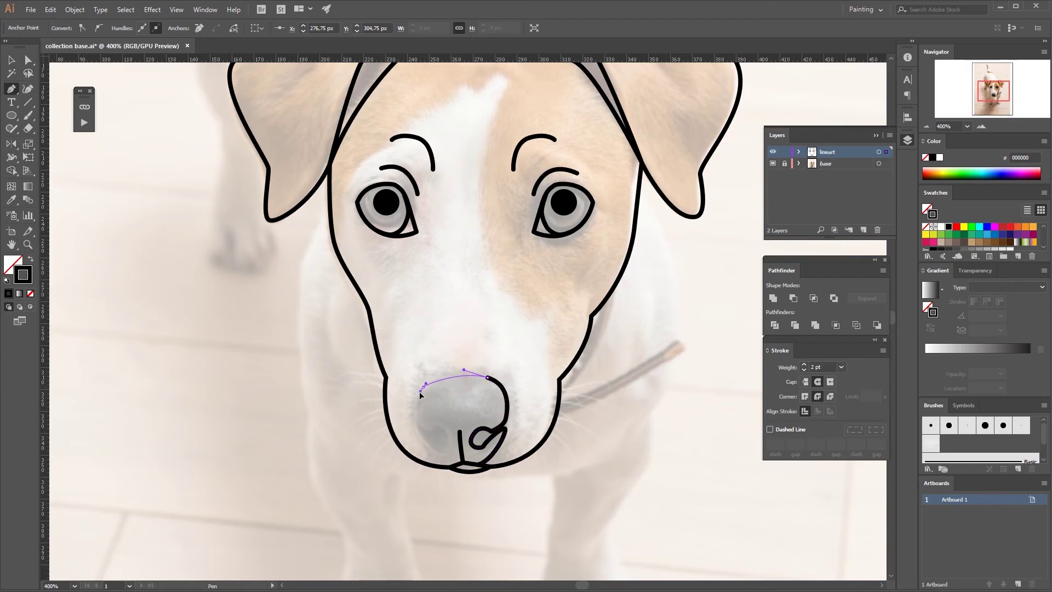
pyautogui.moveTo(423, 386); pyautogui.dragTo(418, 399)
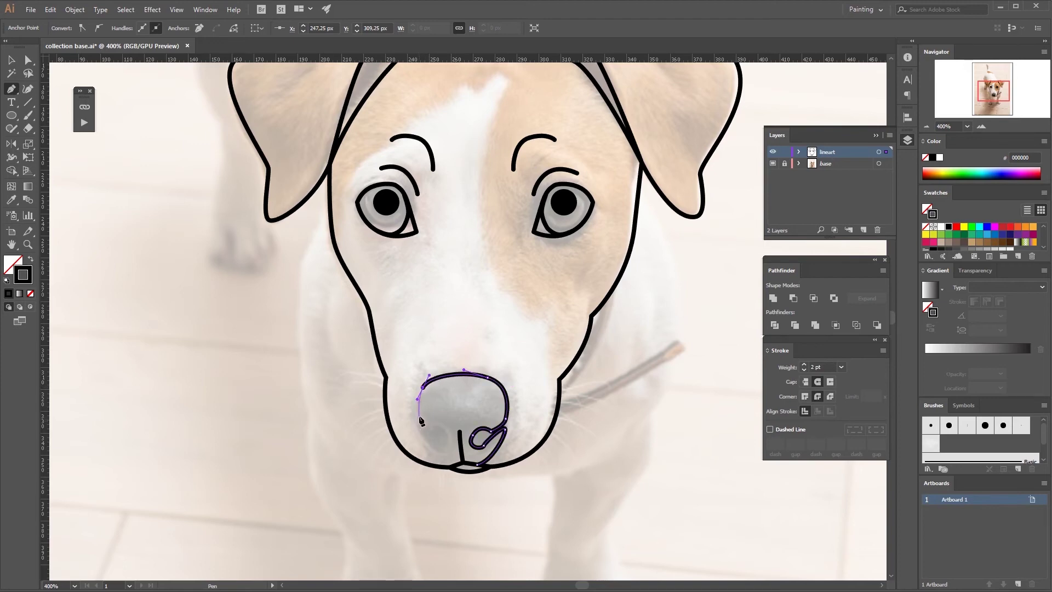
pyautogui.moveTo(413, 416); pyautogui.dragTo(417, 421)
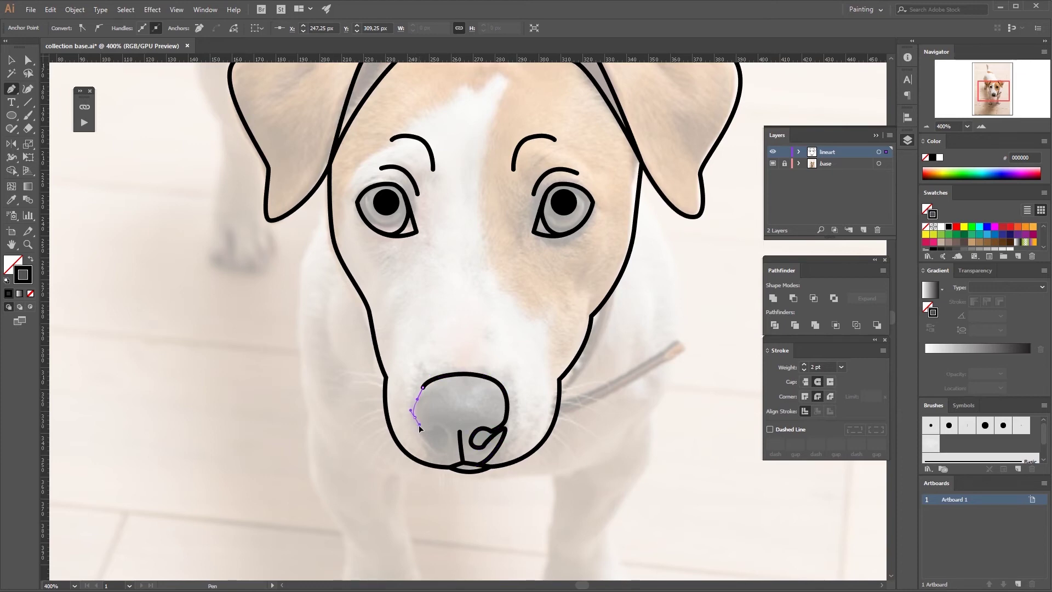
pyautogui.hotkey('ctrl', 'z')
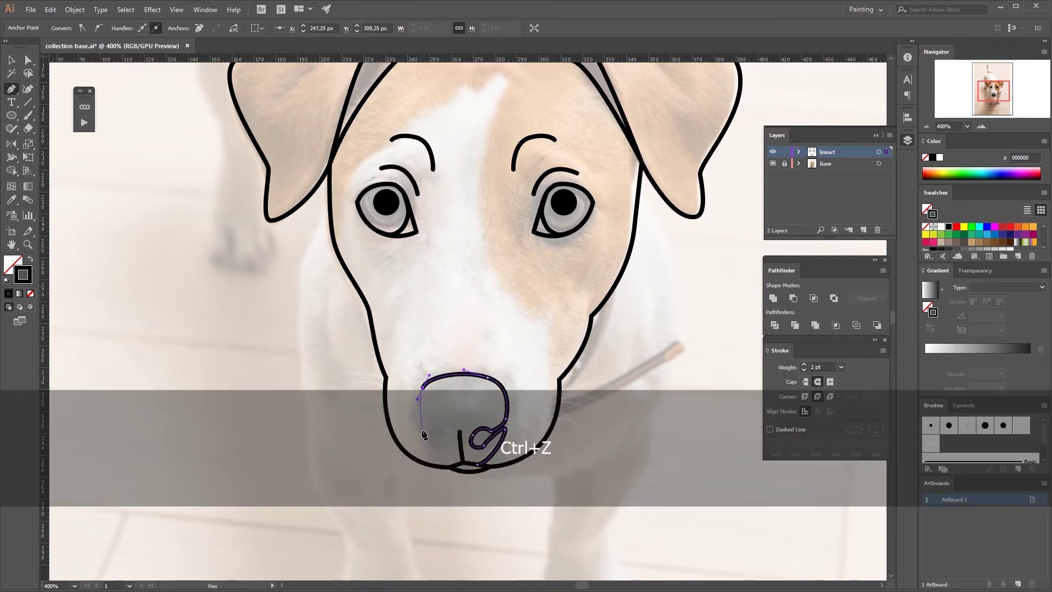
pyautogui.moveTo(421, 431); pyautogui.dragTo(434, 445)
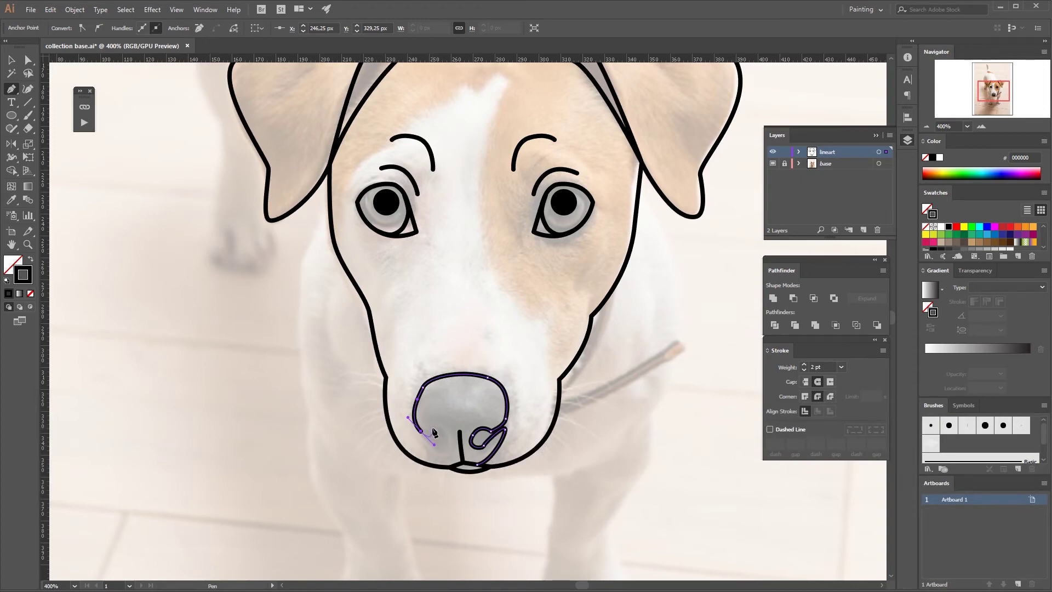
# Step: Trace the left-hand nostril curl, finish the nose path along its lower edge to the lip line, and deselect it
pyautogui.click(432, 425)
pyautogui.moveTo(447, 432); pyautogui.dragTo(452, 446)
pyautogui.click(426, 439)
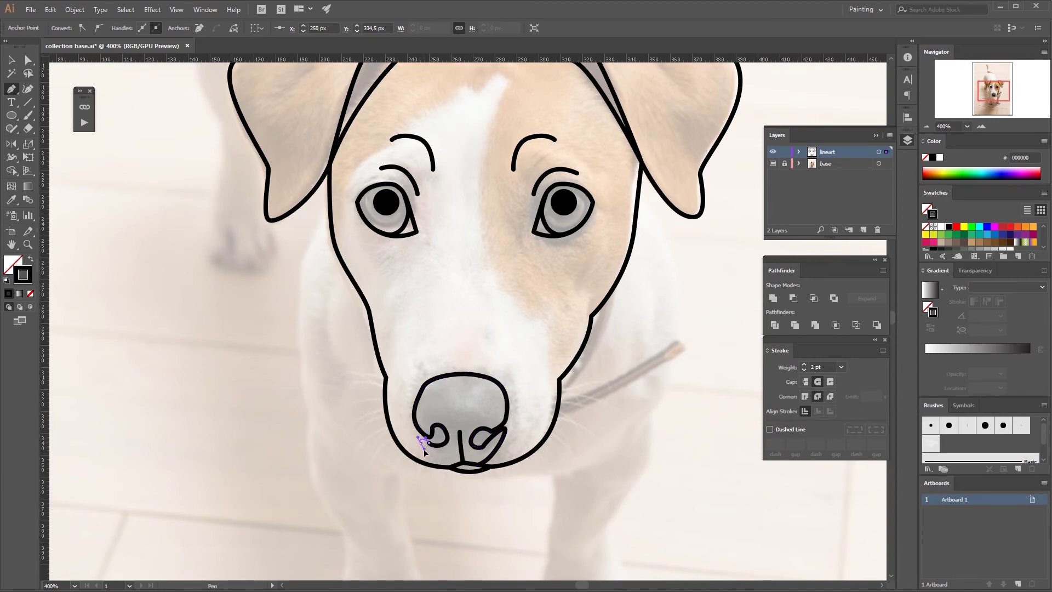
pyautogui.moveTo(419, 438); pyautogui.dragTo(466, 473)
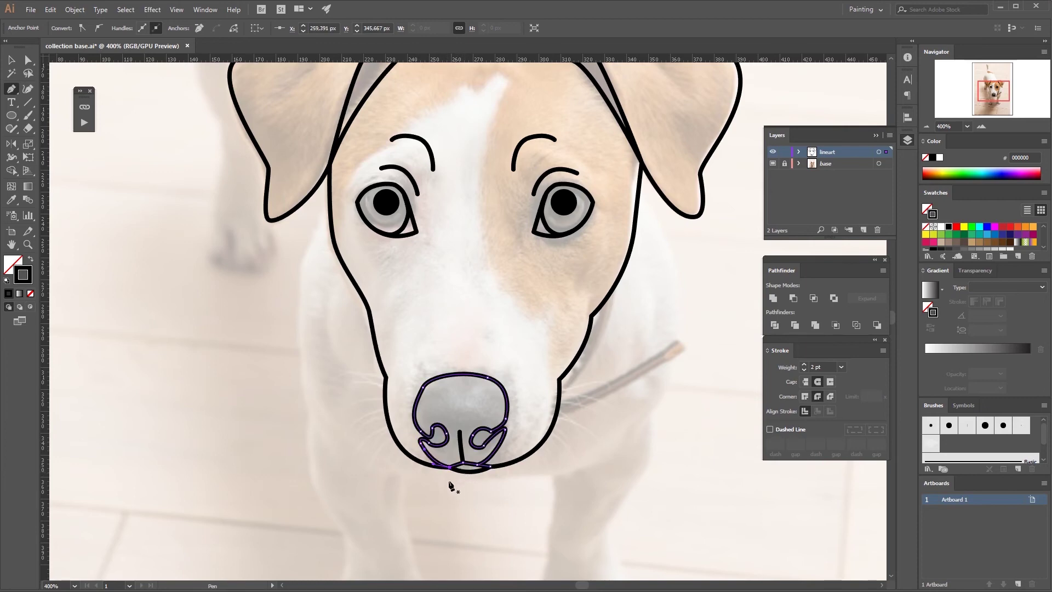
pyautogui.press('v')
pyautogui.click(413, 485)
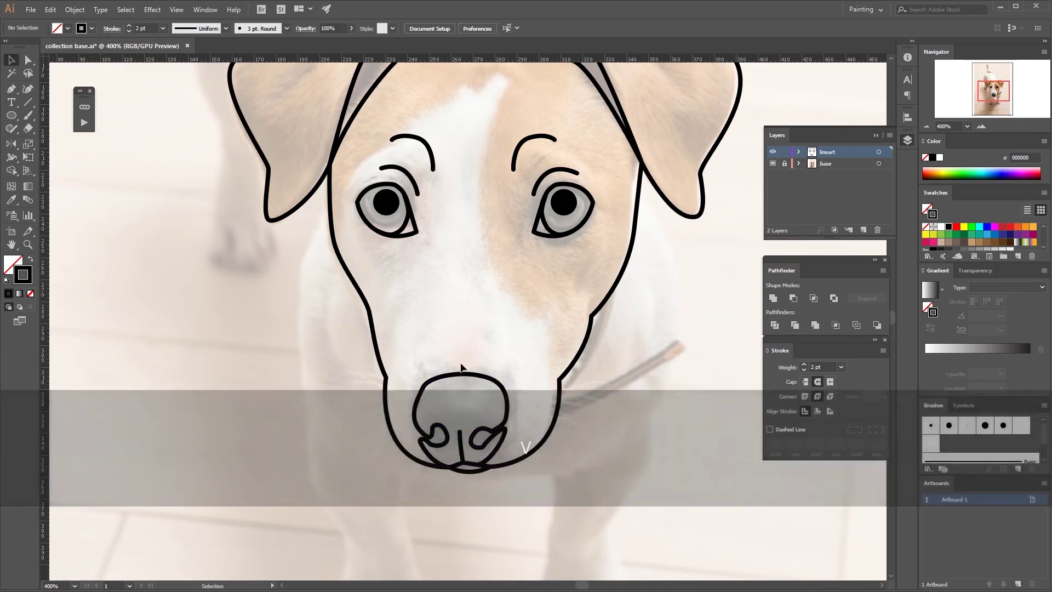
# Step: Widen the nose path symmetrically about its centre to about 47.7 px, keeping its height
pyautogui.click(479, 406)
pyautogui.click(515, 405)
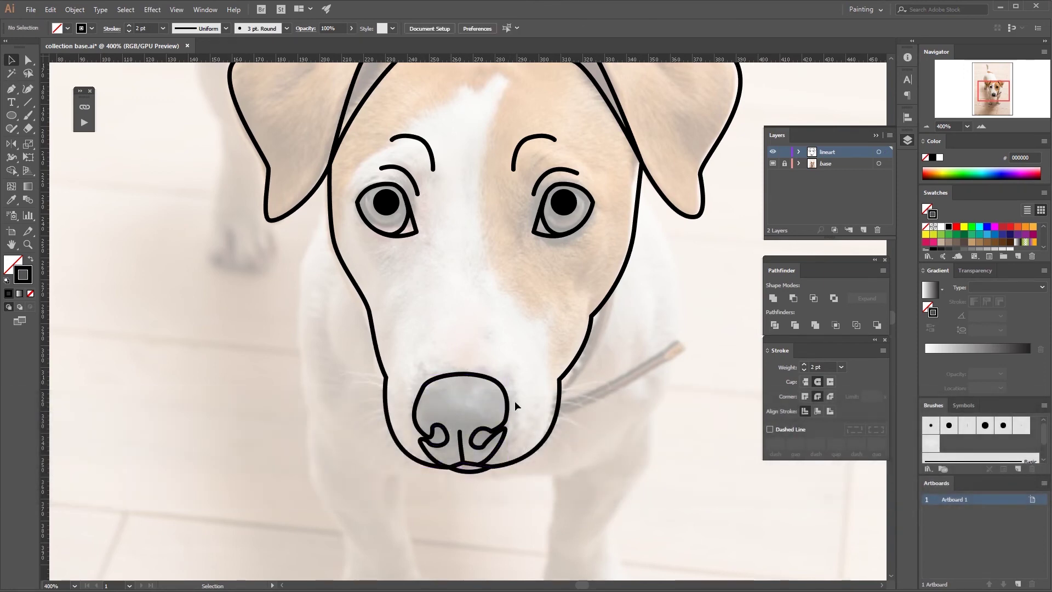
pyautogui.click(441, 400)
pyautogui.press('alt')
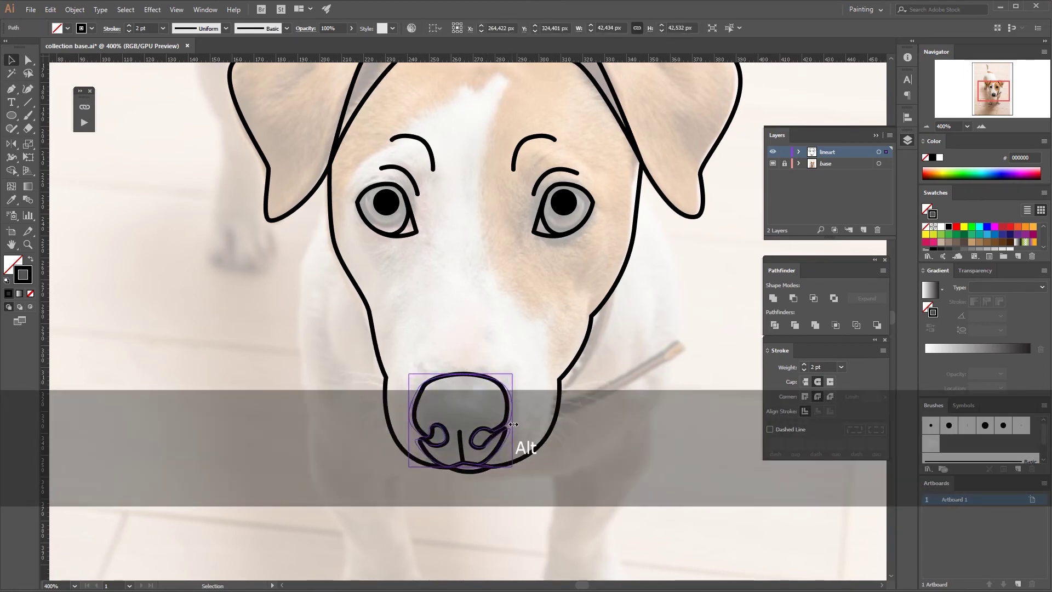
pyautogui.moveTo(513, 424); pyautogui.dragTo(519, 425)
pyautogui.moveTo(460, 374); pyautogui.dragTo(460, 380)
pyautogui.hotkey('ctrl', 'z')
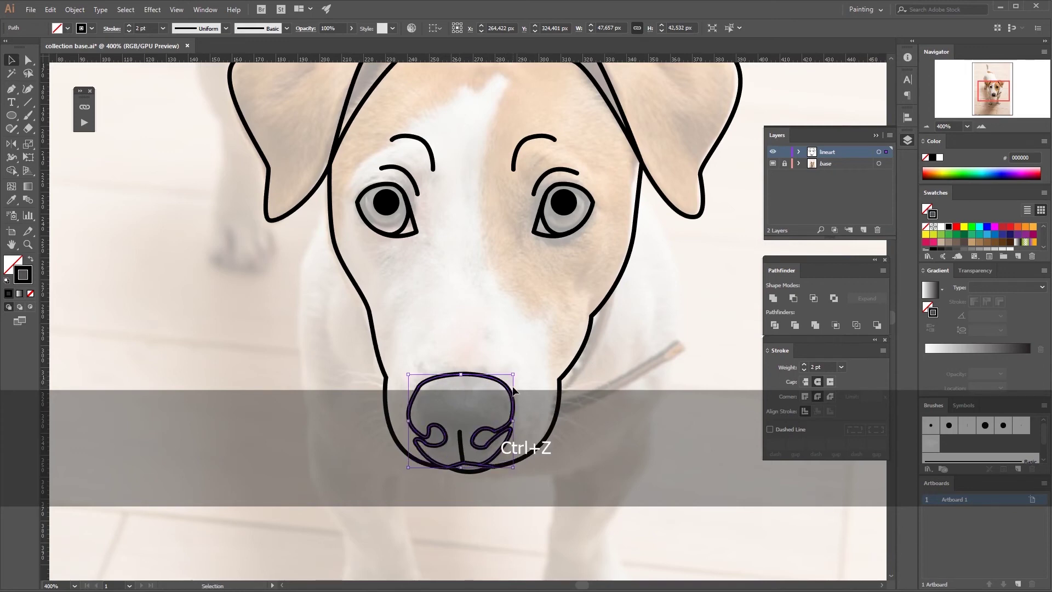
# Step: Group the nose path with the vertical line beneath the nose
pyautogui.keyDown('shift'); pyautogui.click(462, 453); pyautogui.keyUp('shift')
pyautogui.press('a')
pyautogui.press('v')
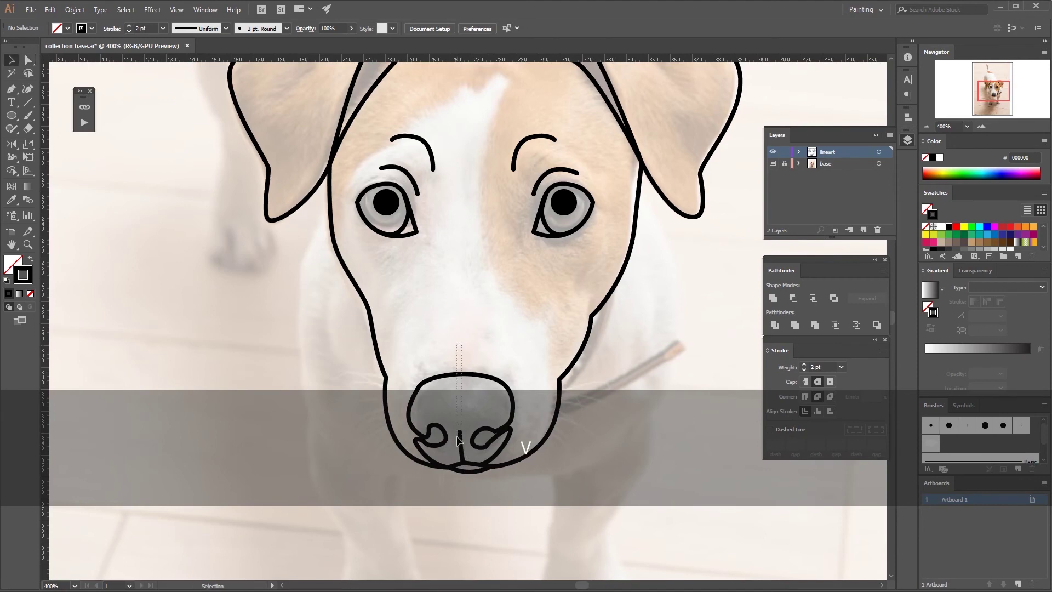
pyautogui.click(491, 449)
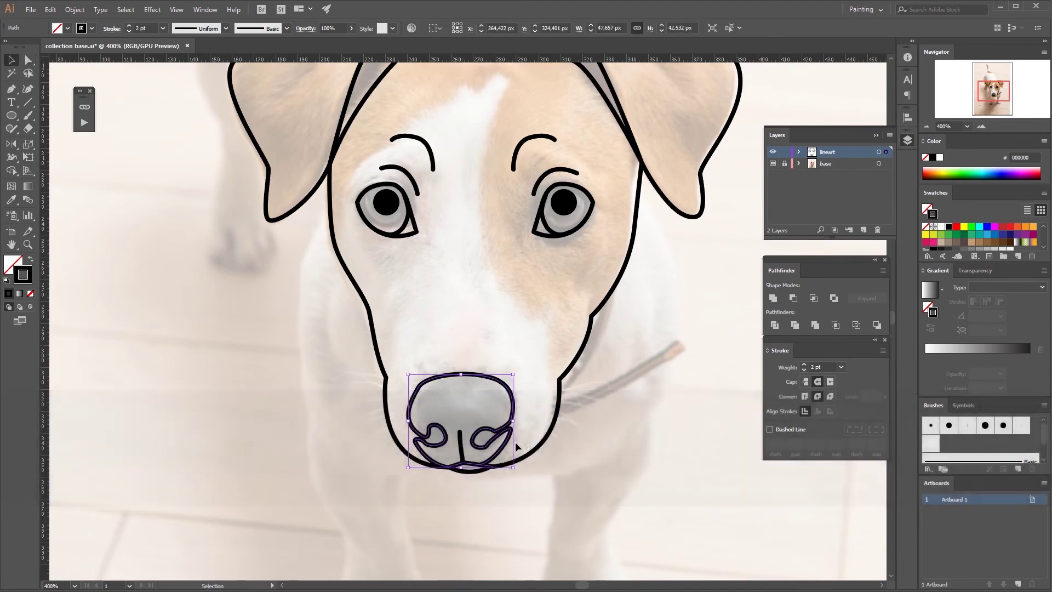
pyautogui.rightClick(460, 447)
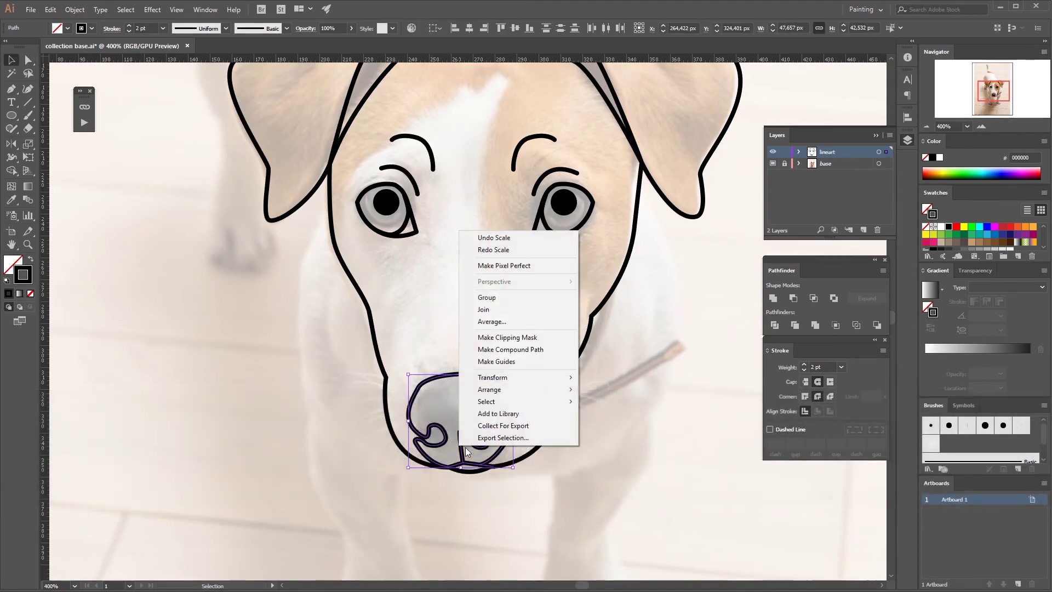
pyautogui.click(500, 302)
pyautogui.hotkey('ctrl', 'g')
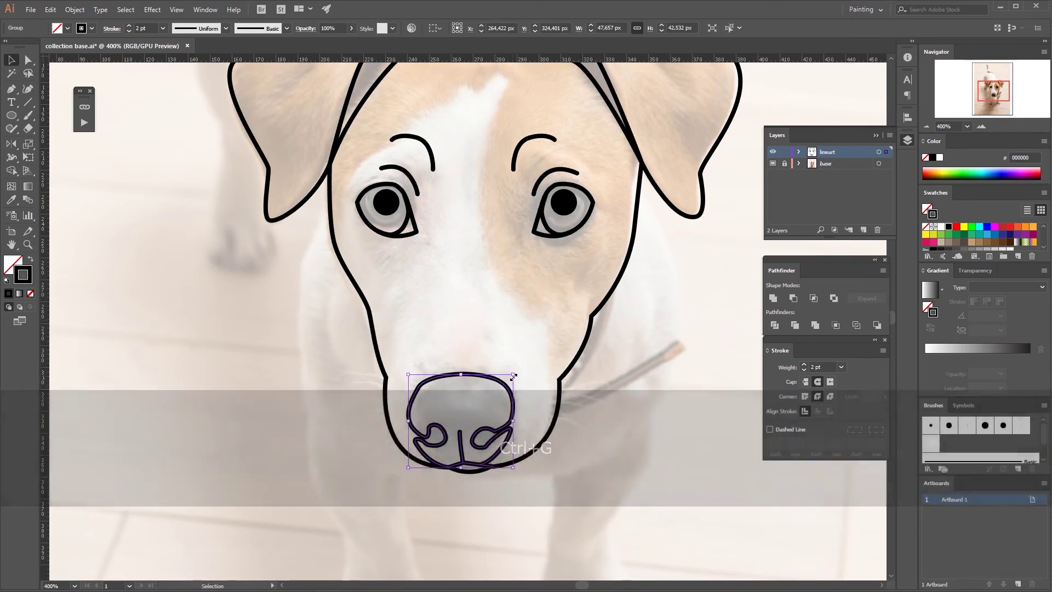
# Step: Scale the nose group down slightly about its centre, lower it to meet the lip line, and deselect it
pyautogui.moveTo(513, 374); pyautogui.dragTo(506, 379)
pyautogui.click(520, 364)
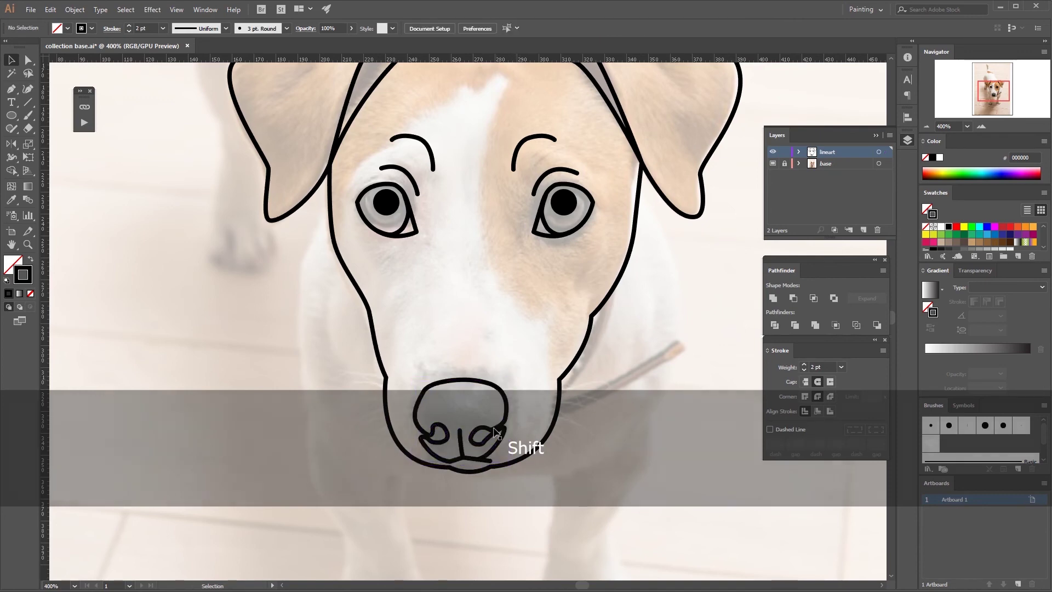
pyautogui.moveTo(496, 436); pyautogui.dragTo(496, 435)
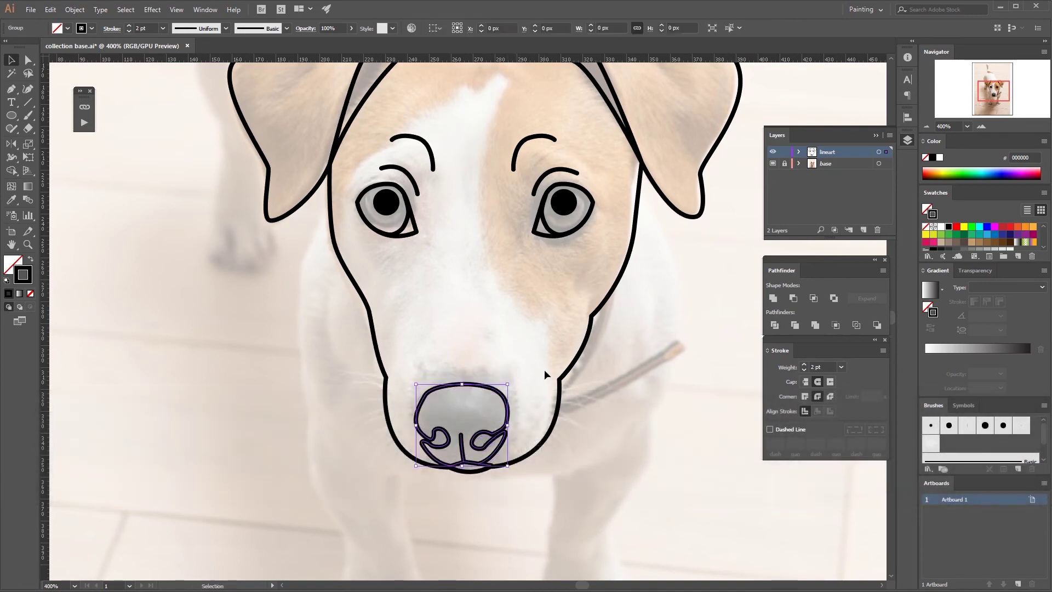
pyautogui.click(542, 373)
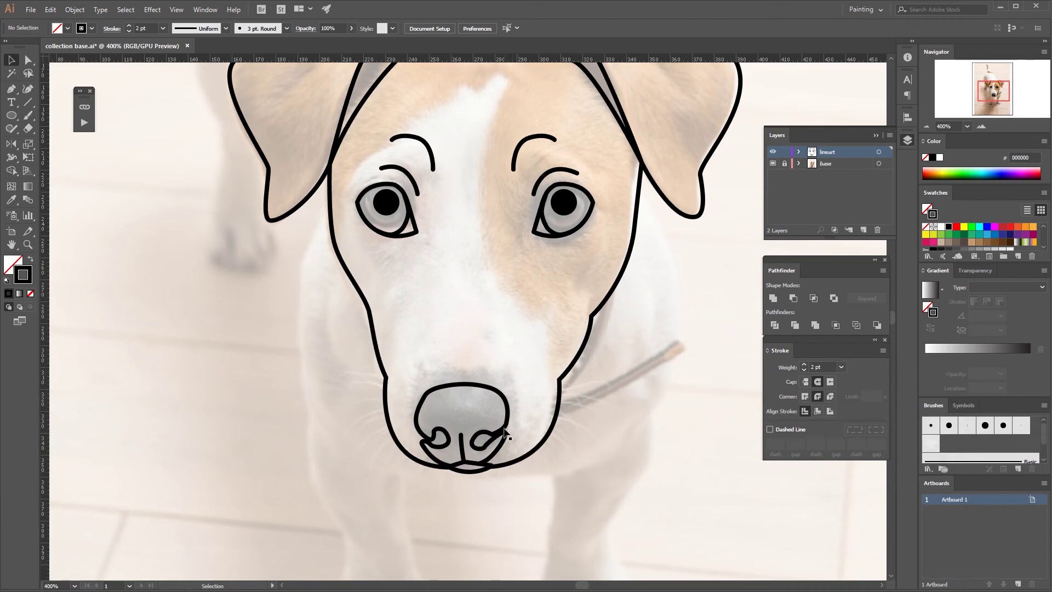
# Step: Examine the whole head lineart with and without the photo by toggling the base layer's visibility
pyautogui.hotkey('ctrl', '-')
pyautogui.moveTo(536, 352); pyautogui.dragTo(524, 363)
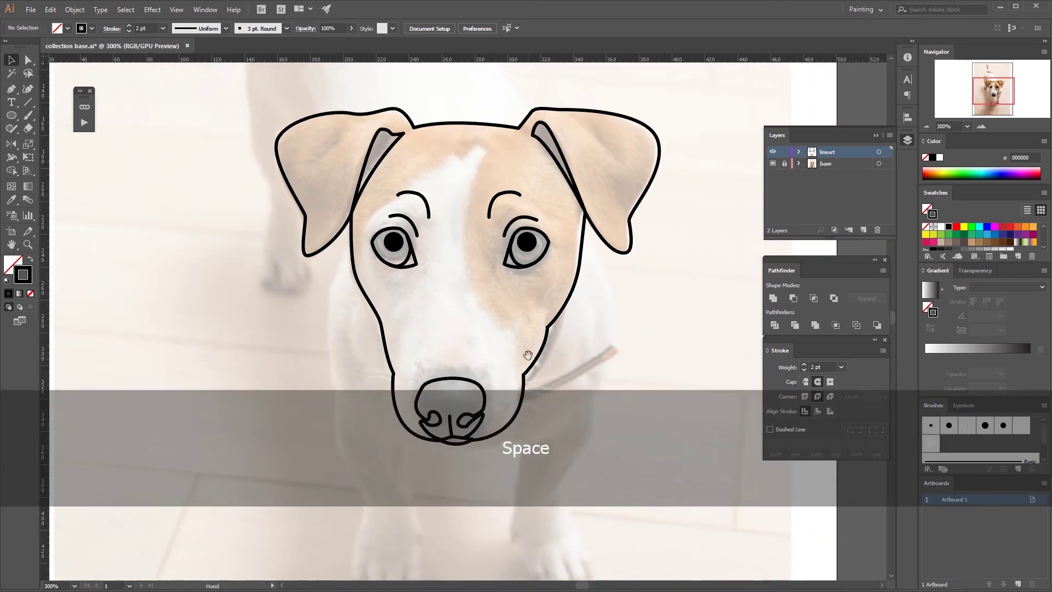
pyautogui.hotkey('ctrl', '-')
pyautogui.click(773, 164)
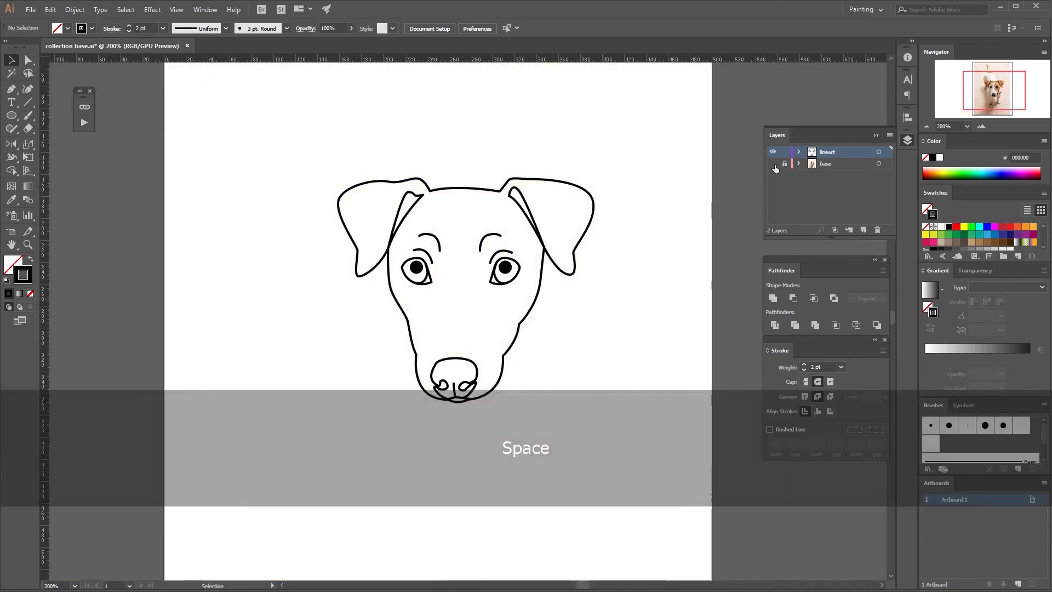
pyautogui.click(773, 164)
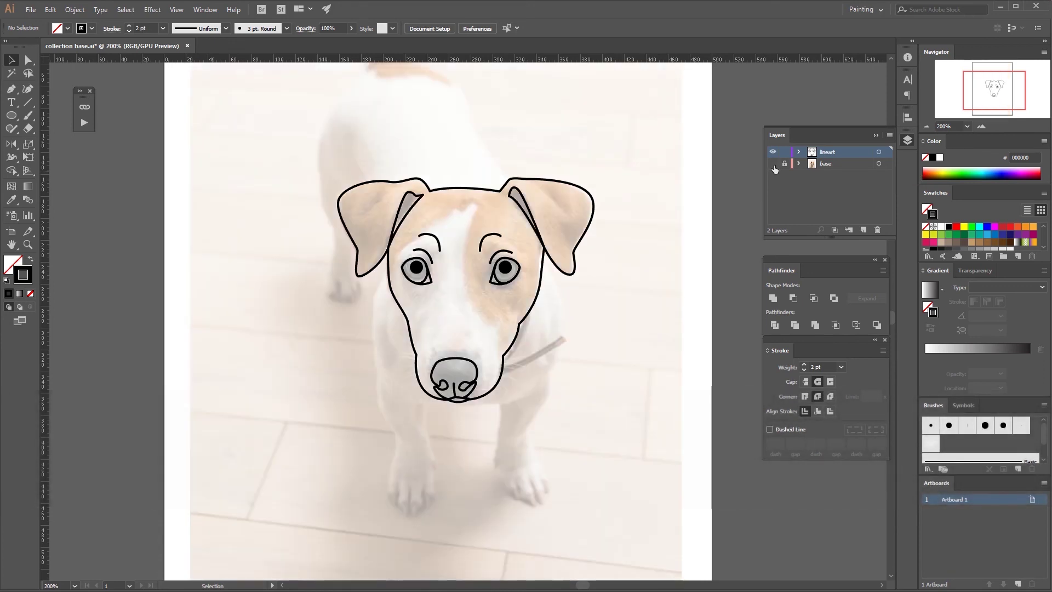
pyautogui.click(773, 163)
pyautogui.click(773, 163)
pyautogui.press('space')
pyautogui.moveTo(540, 336)
pyautogui.mouseDown()
pyautogui.moveTo(553, 348)
pyautogui.moveTo(566, 328)
pyautogui.moveTo(558, 337)
pyautogui.mouseUp()
pyautogui.hotkey('ctrl', '=')
pyautogui.hotkey('ctrl', '=')
pyautogui.press('space')
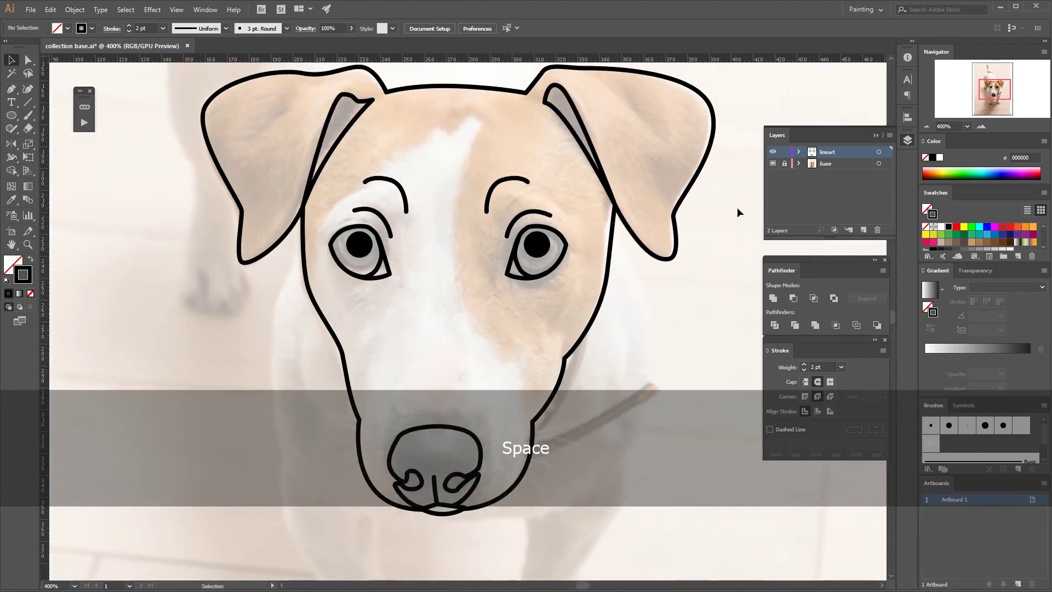
# Step: Hide the base layer so that only the lineart is displayed
pyautogui.click(773, 164)
pyautogui.press('space')
pyautogui.moveTo(486, 278); pyautogui.dragTo(498, 279)
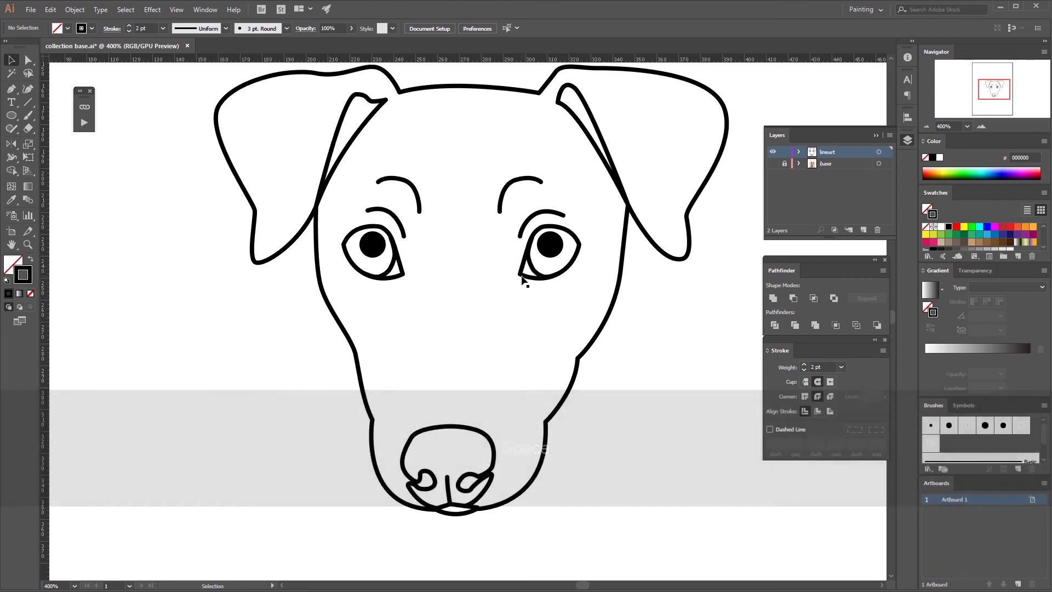
# Step: Select the outer head outline and activate the Width tool for varying its stroke thickness
pyautogui.click(604, 326)
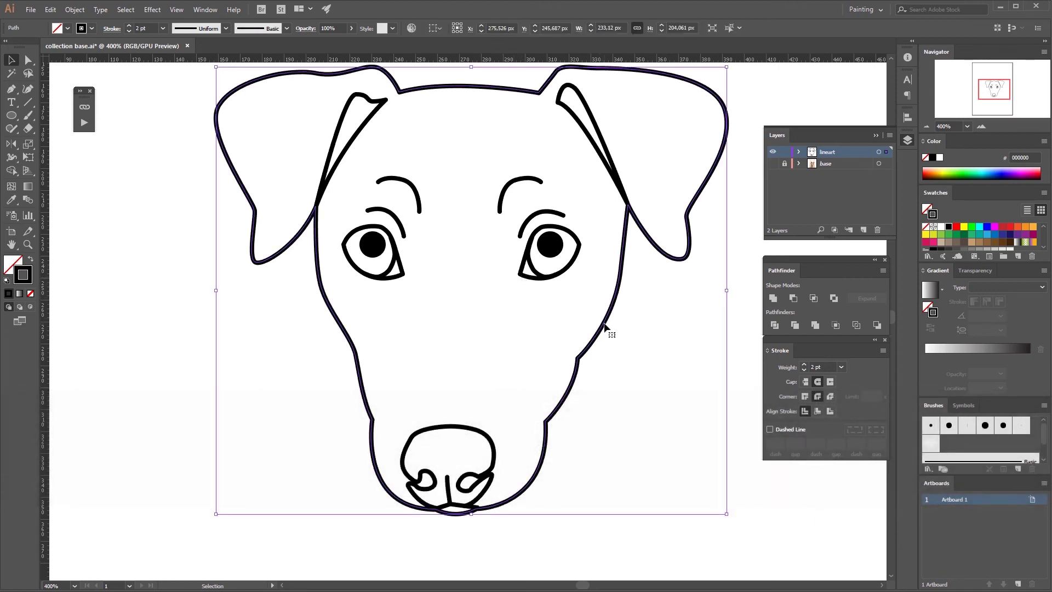
pyautogui.click(12, 158)
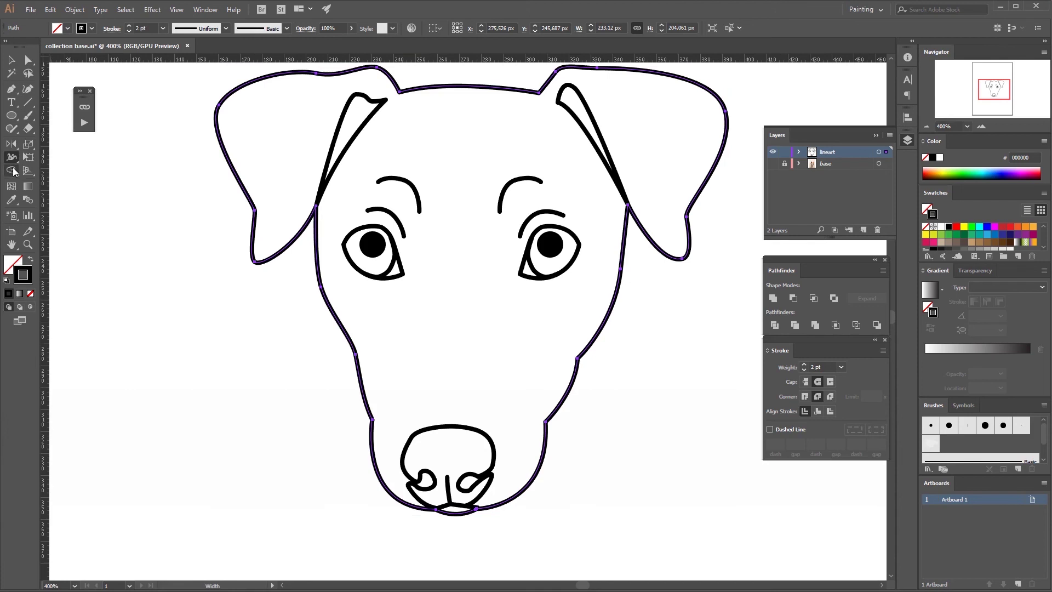